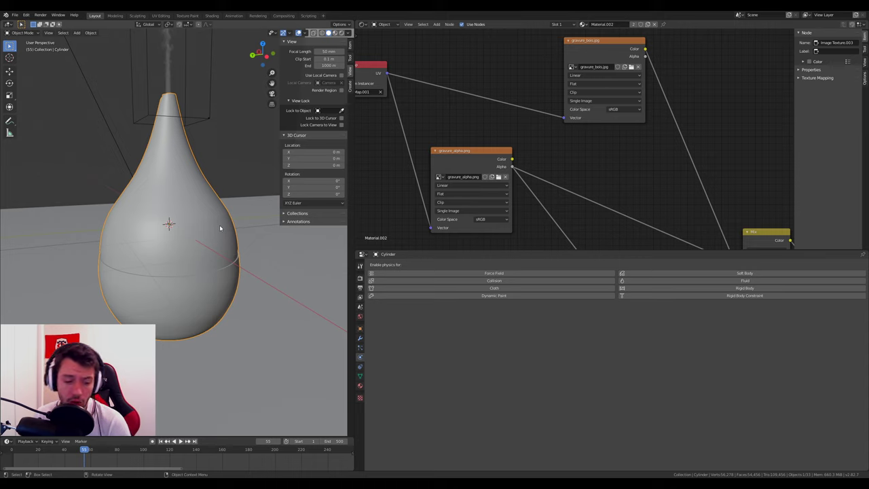
# Play the smoke simulation from a level view of the domain and scrub to a later frame.
pyautogui.moveTo(144, 219)
pyautogui.mouseDown(button='middle')
pyautogui.moveTo(204, 238)
pyautogui.moveTo(221, 277)
pyautogui.moveTo(201, 215)
pyautogui.mouseUp(button='middle')
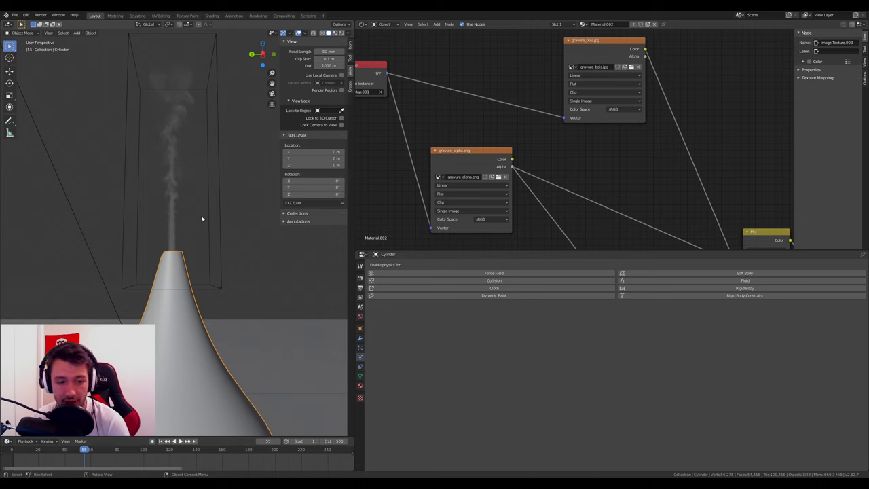
pyautogui.moveTo(202, 204); pyautogui.dragTo(215, 218, button='middle')
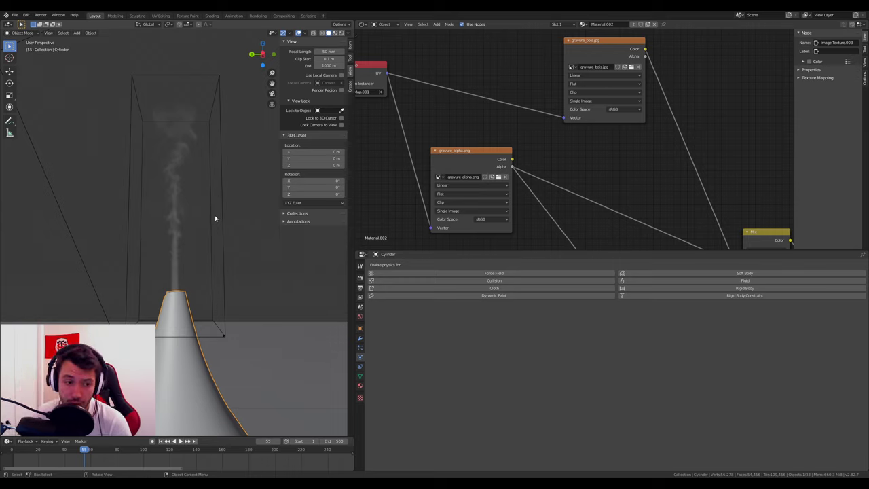
pyautogui.hotkey('shift', 'ctrl', 'space')
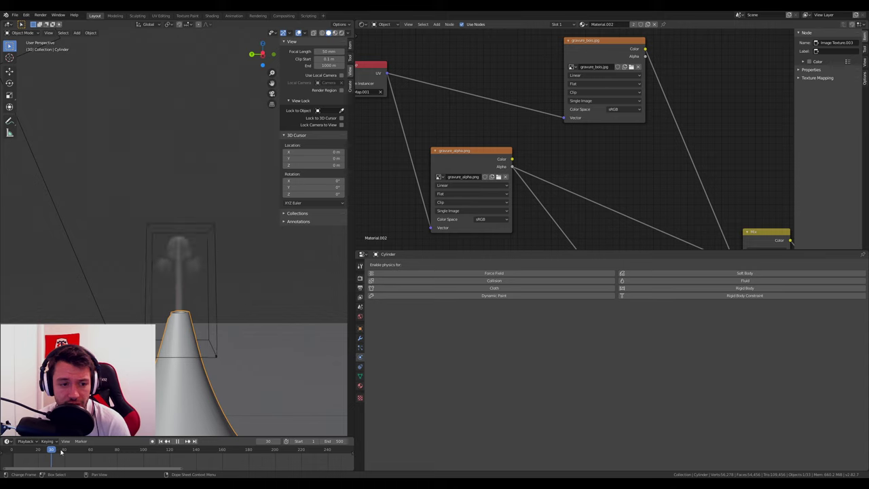
pyautogui.moveTo(84, 449); pyautogui.dragTo(101, 449)
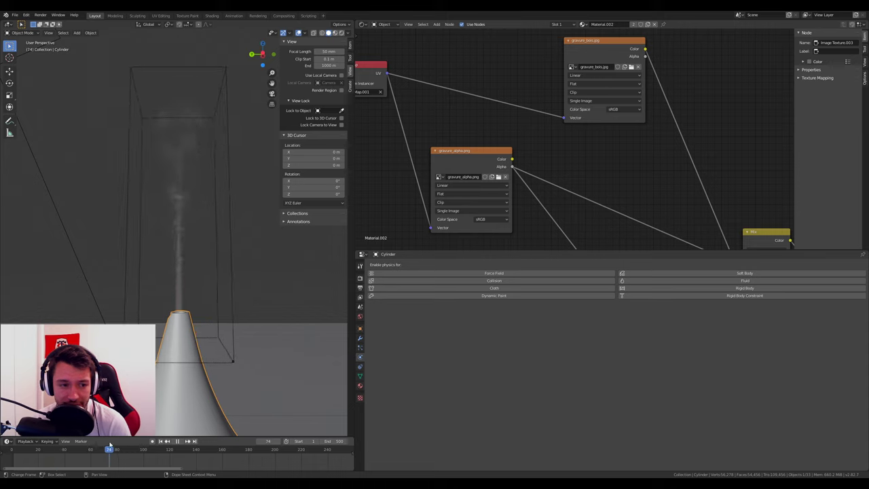
# Orbit and zoom around the drop body, nozzle, smoke domain and sofa.
pyautogui.scroll(-4, 233, 311)
pyautogui.moveTo(233, 310); pyautogui.dragTo(242, 301, button='middle')
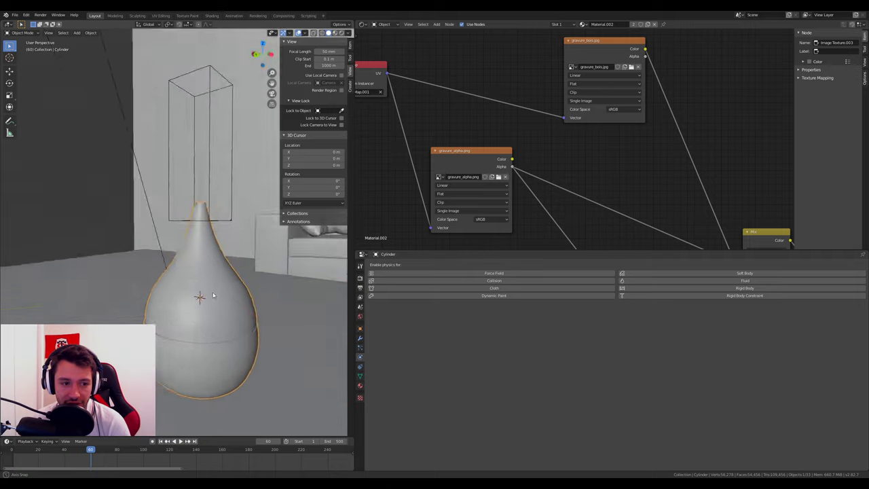
pyautogui.scroll(3, 242, 302)
pyautogui.scroll(3, 174, 296)
pyautogui.moveTo(174, 296); pyautogui.dragTo(200, 265, button='middle')
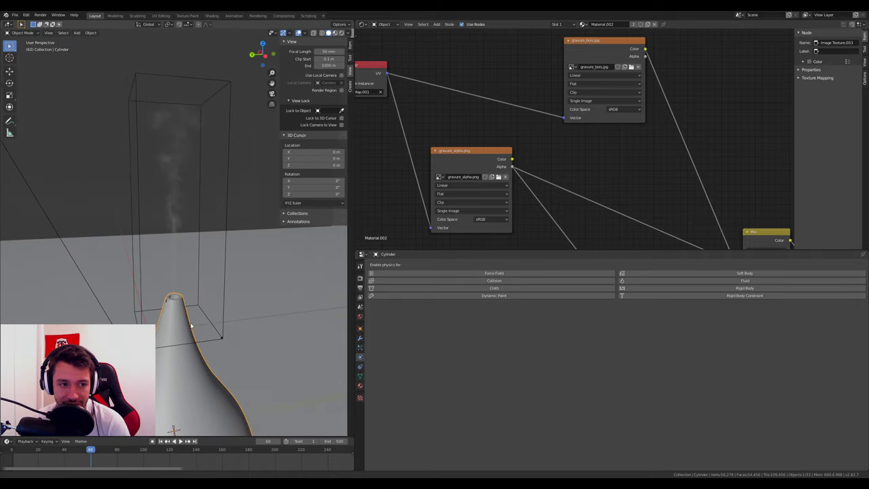
pyautogui.scroll(-3, 219, 307)
pyautogui.moveTo(195, 233)
pyautogui.mouseDown(button='middle')
pyautogui.moveTo(206, 275)
pyautogui.moveTo(198, 275)
pyautogui.mouseUp(button='middle')
pyautogui.scroll(-3, 198, 279)
pyautogui.scroll(4, 194, 282)
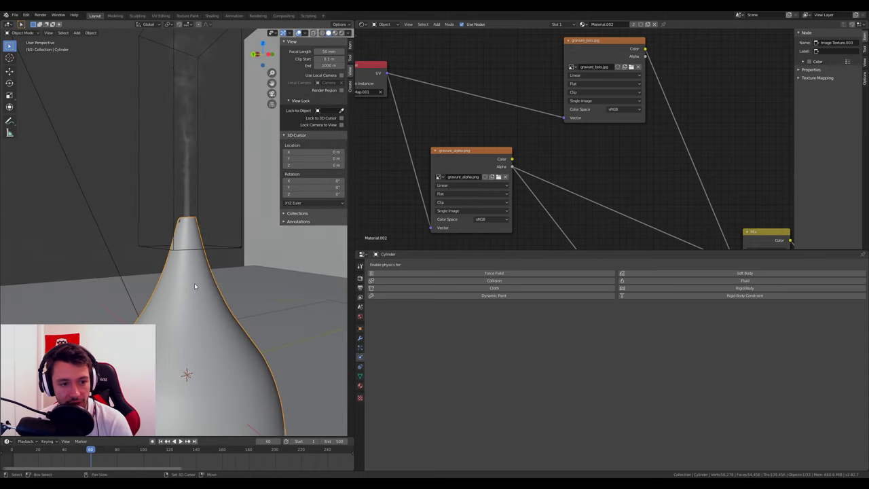
pyautogui.scroll(-2, 195, 283)
pyautogui.scroll(-2, 194, 282)
pyautogui.moveTo(197, 278); pyautogui.dragTo(339, 44, button='middle')
# Preview the diffuser's materials and orbit around the textured vase and floor.
pyautogui.click(334, 34)
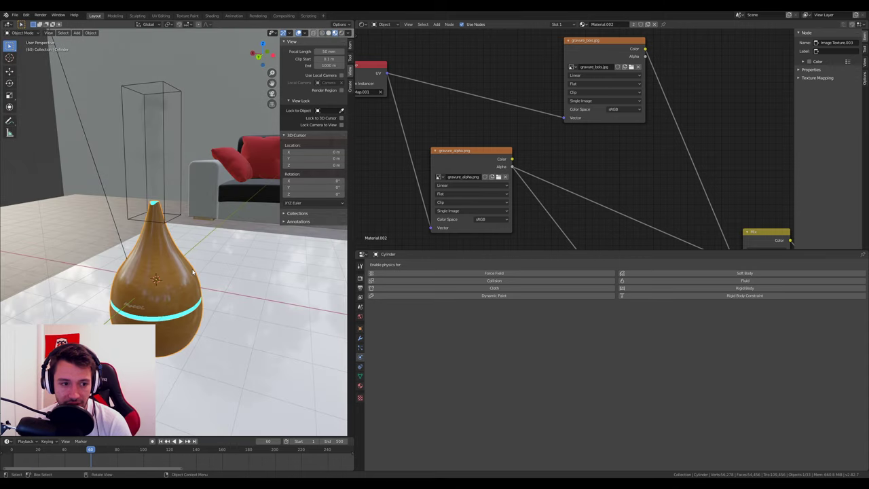
pyautogui.scroll(3, 197, 279)
pyautogui.moveTo(197, 278)
pyautogui.mouseDown(button='middle')
pyautogui.moveTo(197, 290)
pyautogui.moveTo(201, 275)
pyautogui.mouseUp(button='middle')
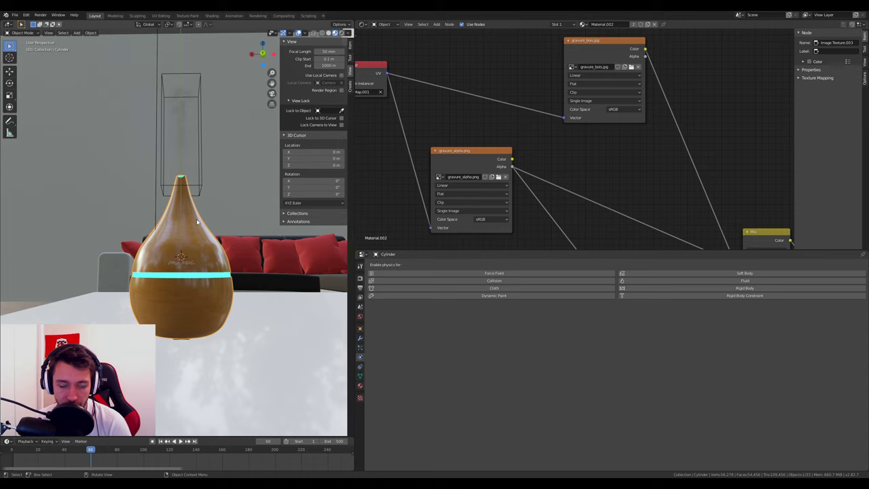
pyautogui.scroll(2, 177, 245)
pyautogui.scroll(2, 184, 256)
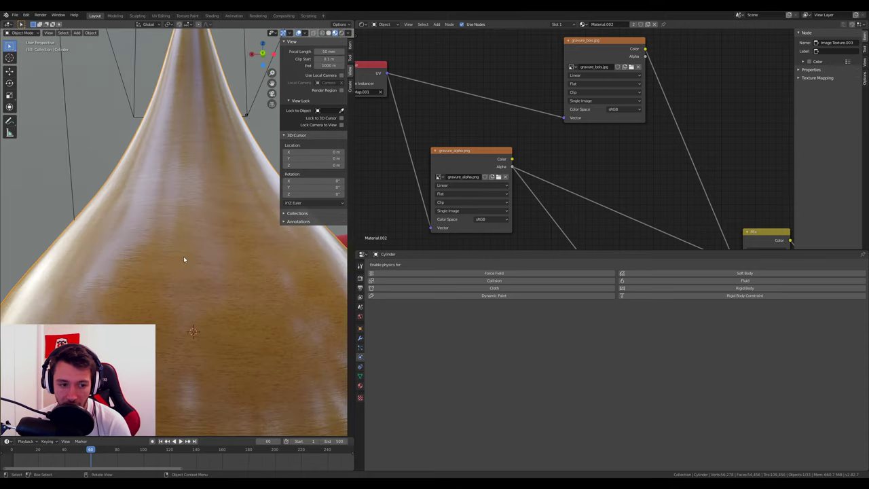
pyautogui.scroll(-4, 190, 231)
pyautogui.moveTo(196, 214)
pyautogui.mouseDown(button='middle')
pyautogui.moveTo(136, 102)
pyautogui.moveTo(148, 78)
pyautogui.mouseUp(button='middle')
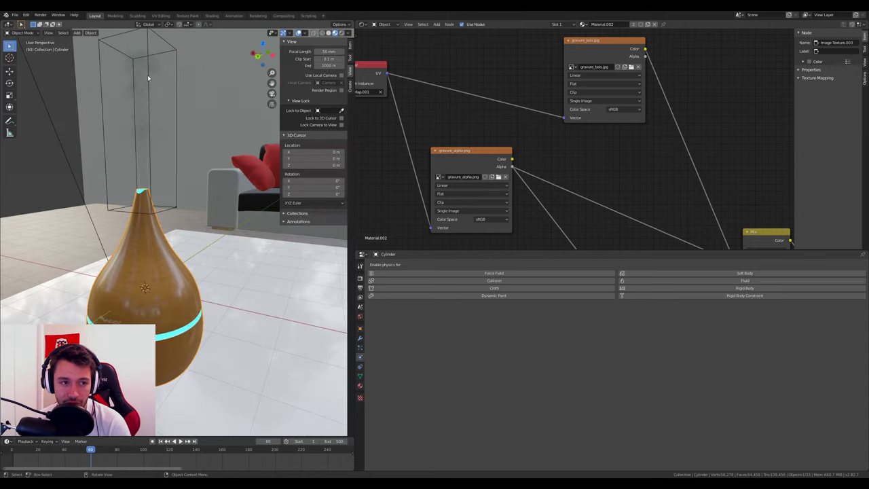
# Switch to Solid, then Rendered shading, and frame the whole Material.002 node tree.
pyautogui.click(329, 33)
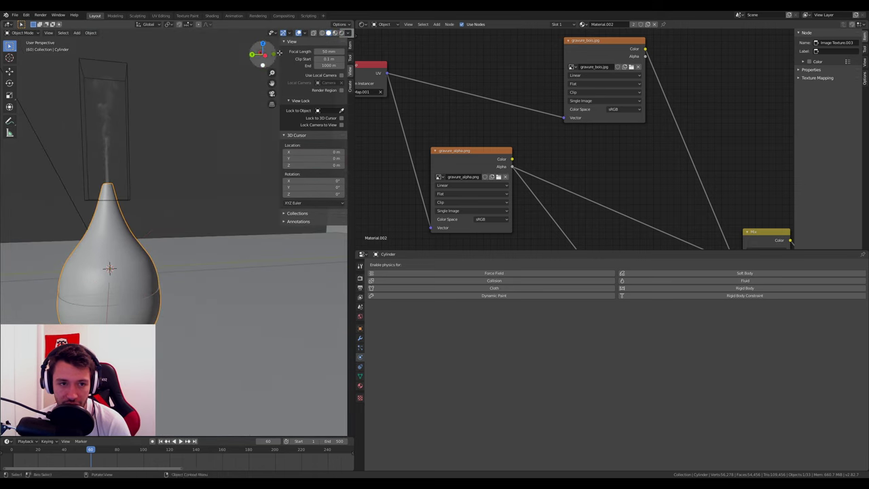
pyautogui.click(335, 32)
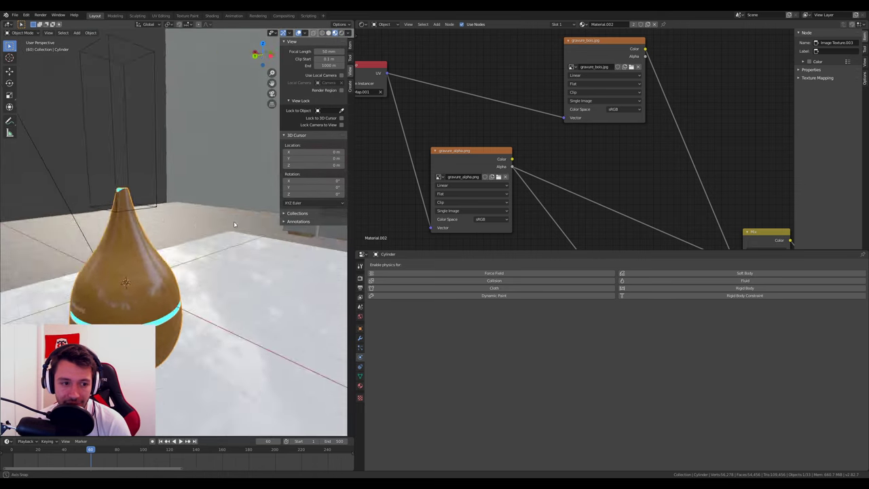
pyautogui.press('Home')
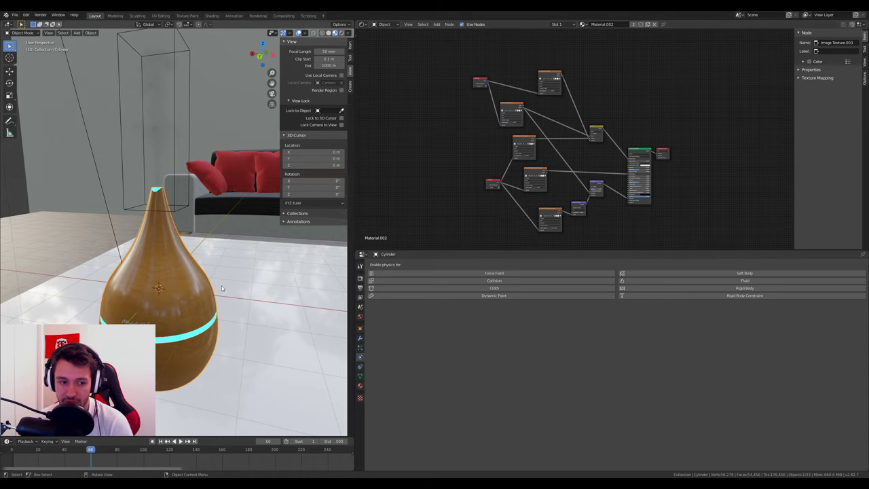
# Zoom in and out on the diffuser's engraved logo and wood grain.
pyautogui.scroll(3, 188, 304)
pyautogui.scroll(3, 198, 314)
pyautogui.scroll(3, 231, 294)
pyautogui.scroll(3, 232, 293)
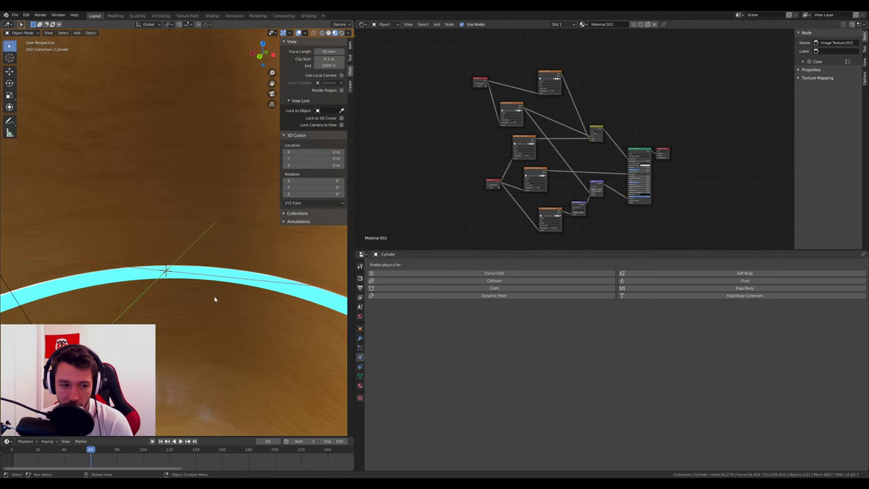
pyautogui.scroll(-4, 214, 295)
pyautogui.scroll(4, 224, 291)
pyautogui.scroll(-2, 233, 296)
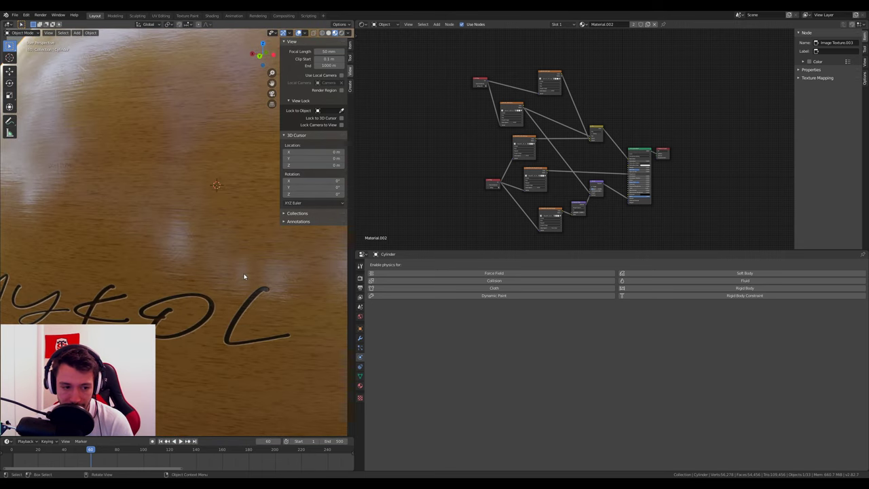
pyautogui.scroll(-3, 242, 276)
pyautogui.scroll(3, 188, 306)
pyautogui.scroll(2, 229, 291)
pyautogui.scroll(-1, 109, 269)
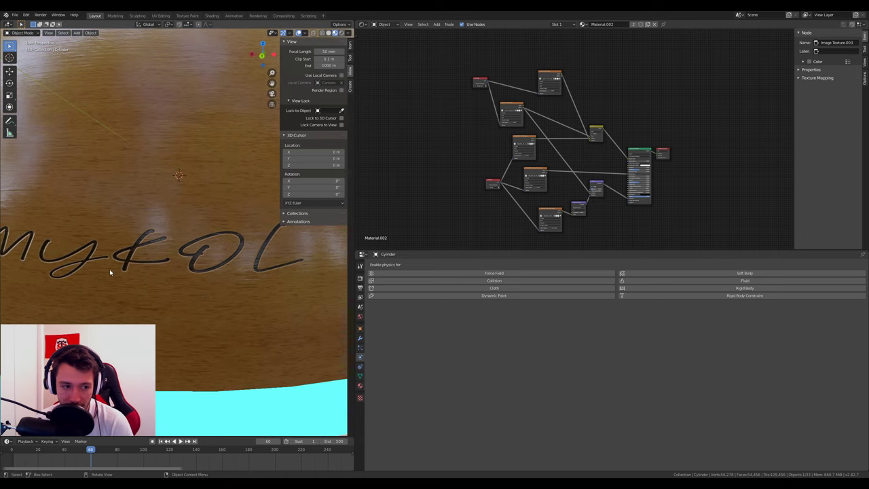
pyautogui.scroll(-3, 82, 207)
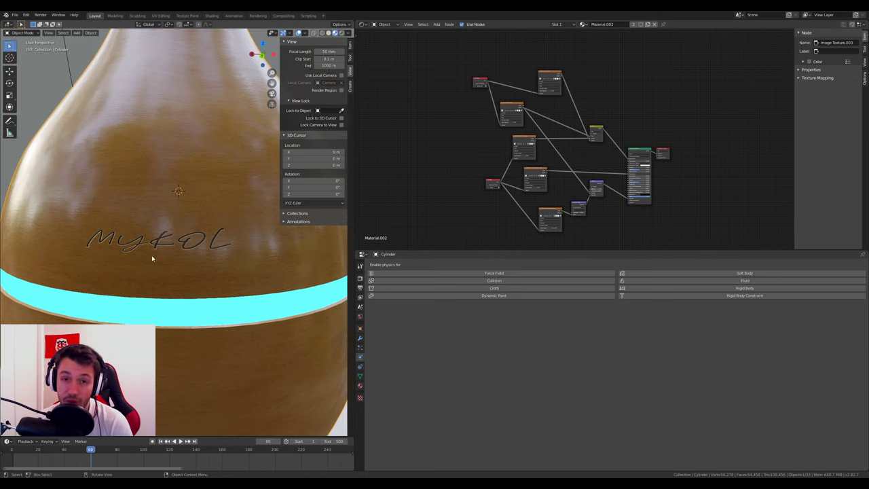
# Orbit around the engraved logo from two angles, then move to the fresh Blender window.
pyautogui.moveTo(134, 267)
pyautogui.mouseDown(button='middle')
pyautogui.moveTo(201, 274)
pyautogui.moveTo(197, 264)
pyautogui.moveTo(185, 269)
pyautogui.moveTo(150, 197)
pyautogui.mouseUp(button='middle')
pyautogui.scroll(3, 197, 262)
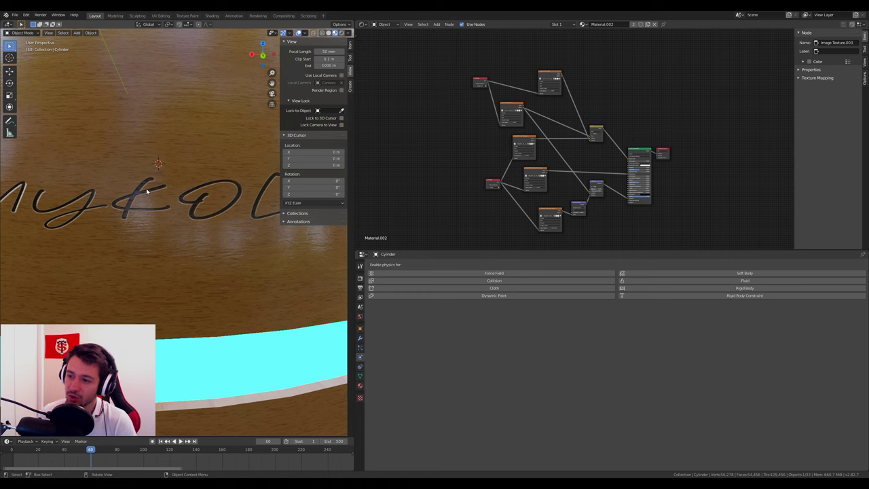
pyautogui.moveTo(147, 192)
pyautogui.mouseDown(button='middle')
pyautogui.moveTo(184, 231)
pyautogui.moveTo(154, 255)
pyautogui.moveTo(149, 213)
pyautogui.mouseUp(button='middle')
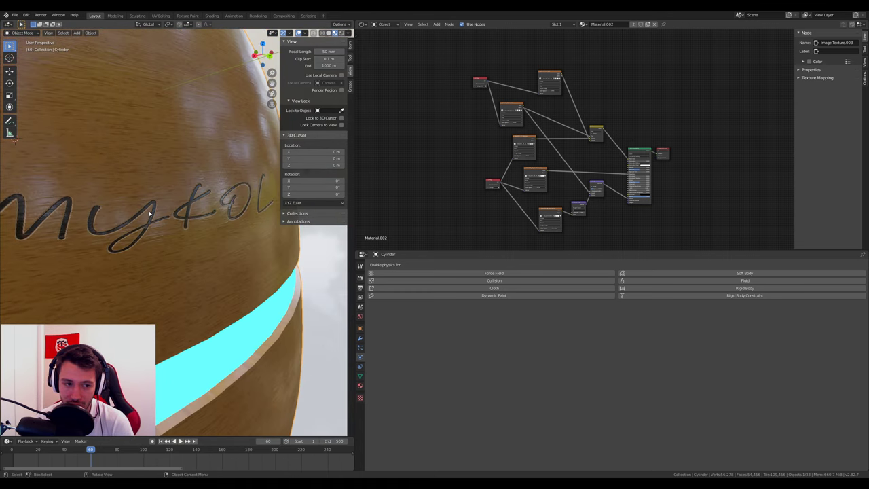
pyautogui.scroll(-3, 149, 214)
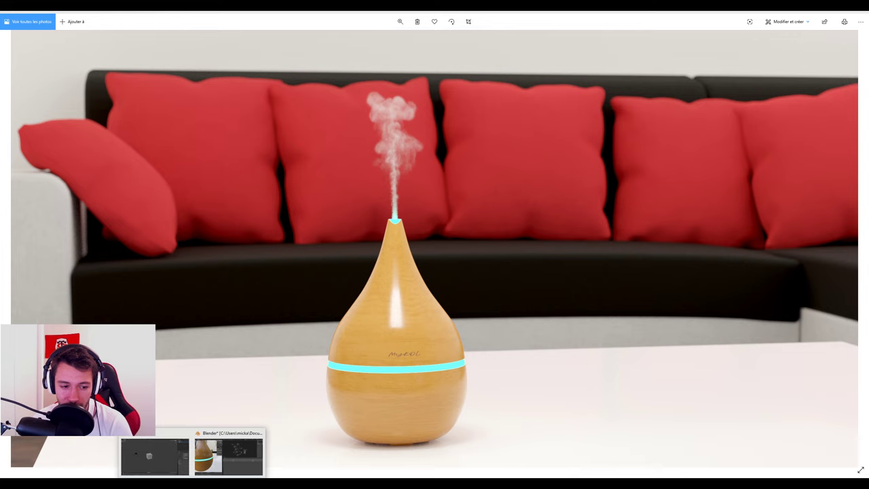
pyautogui.click(187, 448)
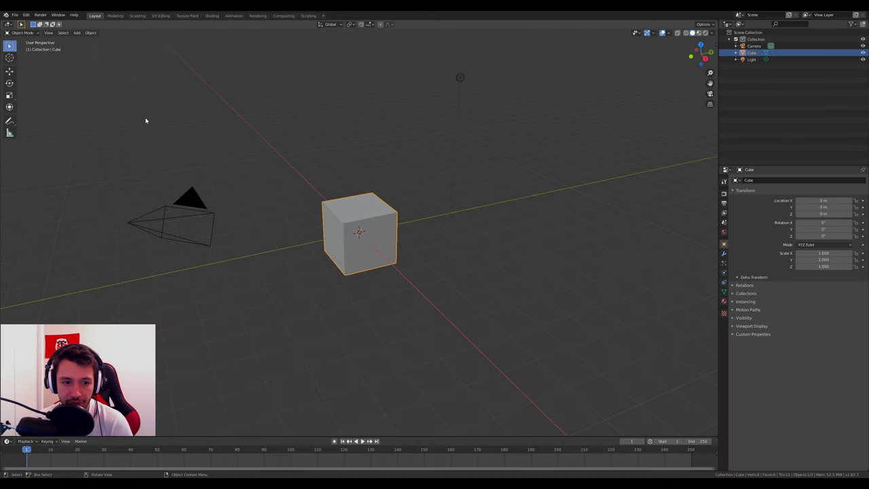
# Delete the default cube and turn the widened Outliner area into an Image Editor.
pyautogui.press('Delete')
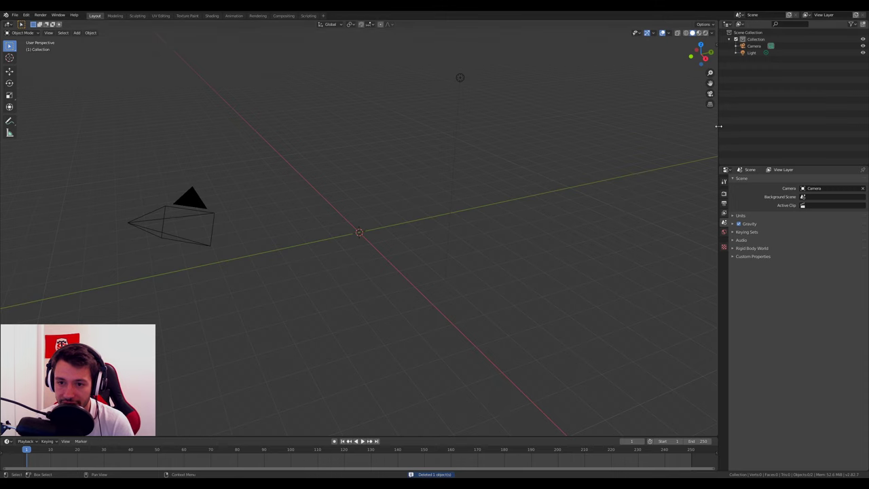
pyautogui.moveTo(718, 139); pyautogui.dragTo(585, 141)
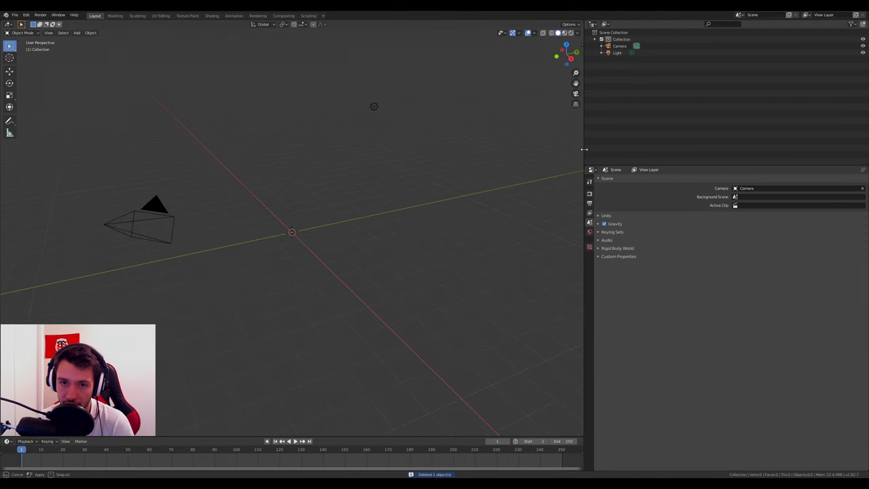
pyautogui.click(592, 23)
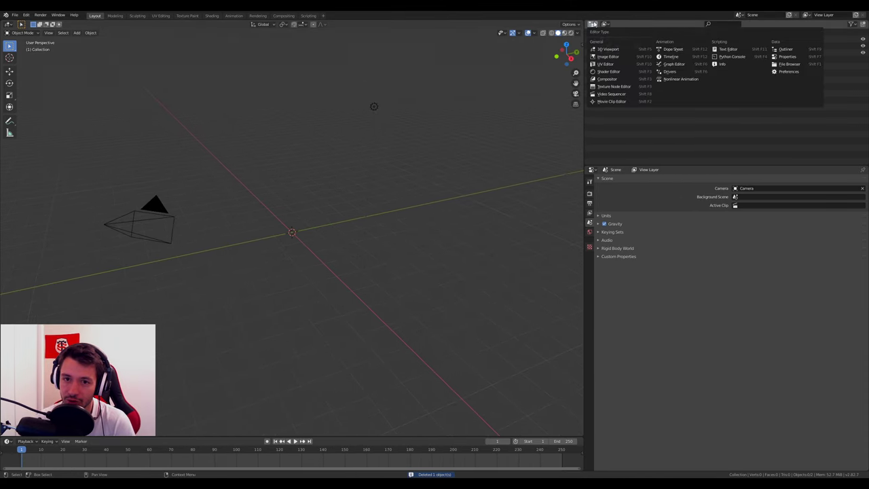
pyautogui.click(608, 57)
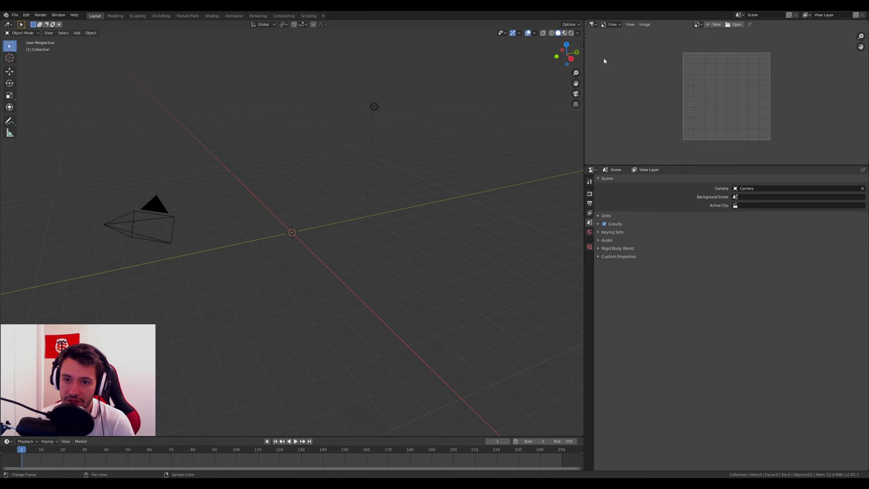
# Load rendu_final2.jpg from the diffuseur folder as a centred reference image.
pyautogui.click(735, 24)
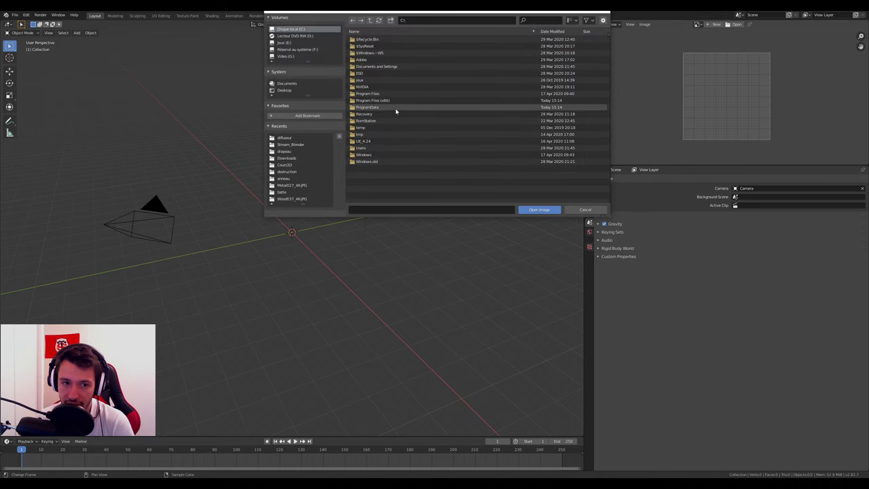
pyautogui.click(282, 138)
pyautogui.doubleClick(376, 74)
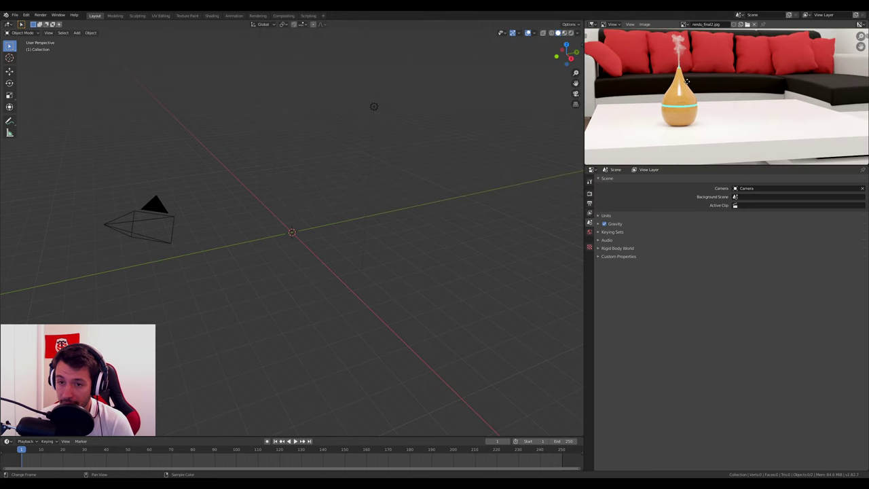
pyautogui.scroll(3, 676, 98)
pyautogui.moveTo(723, 94); pyautogui.dragTo(747, 97, button='middle')
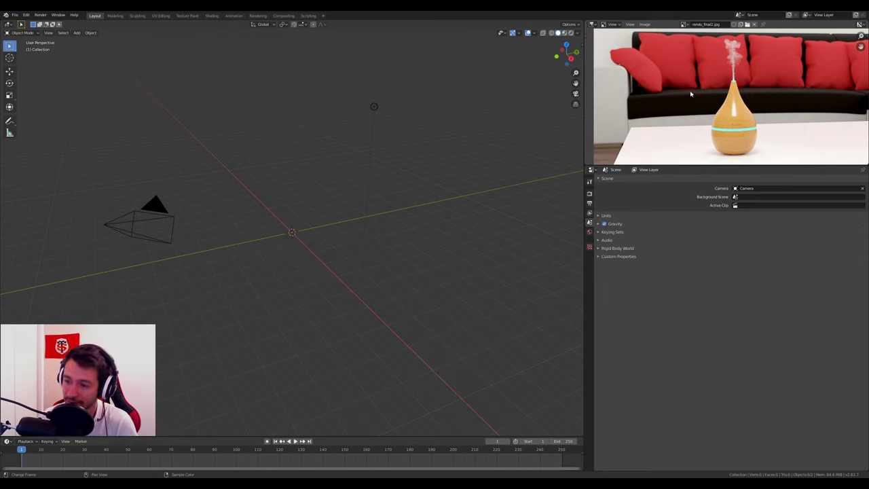
pyautogui.moveTo(353, 170); pyautogui.dragTo(460, 170, button='middle')
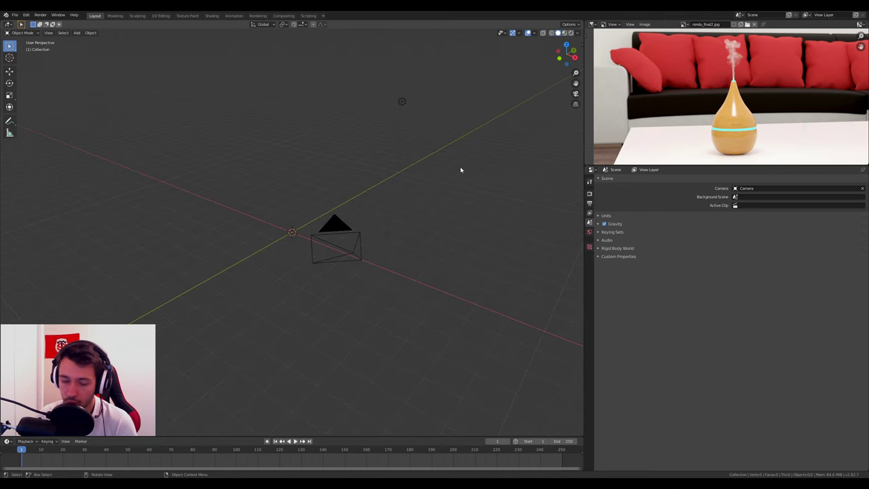
# In front view, add a cylinder and scale it uniformly to 4.700.
pyautogui.press('KP_1')
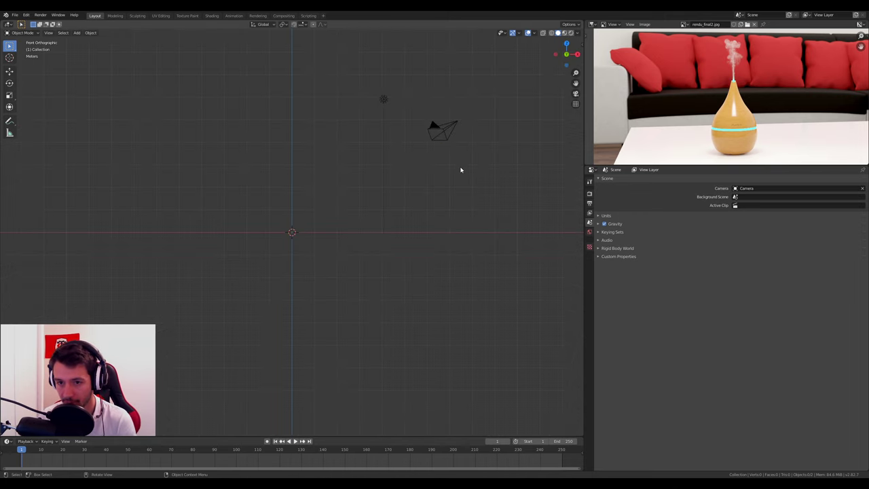
pyautogui.scroll(2, 288, 237)
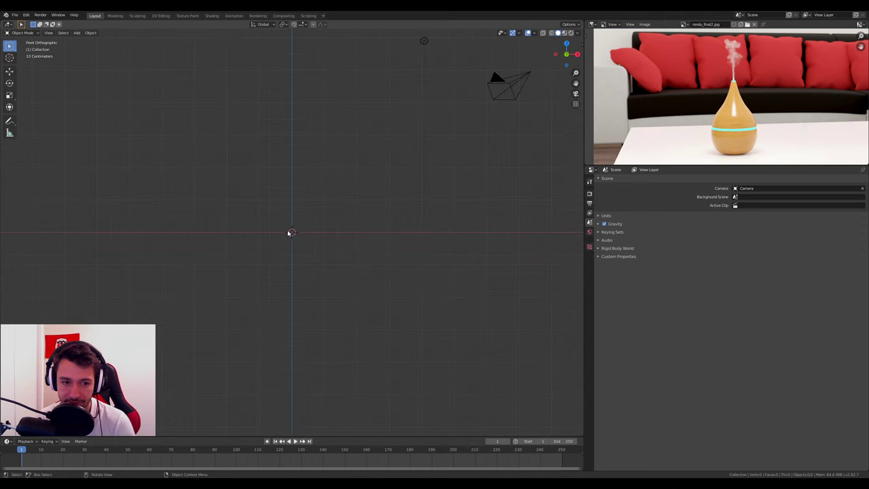
pyautogui.scroll(-3, 290, 233)
pyautogui.hotkey('shift', 'a')
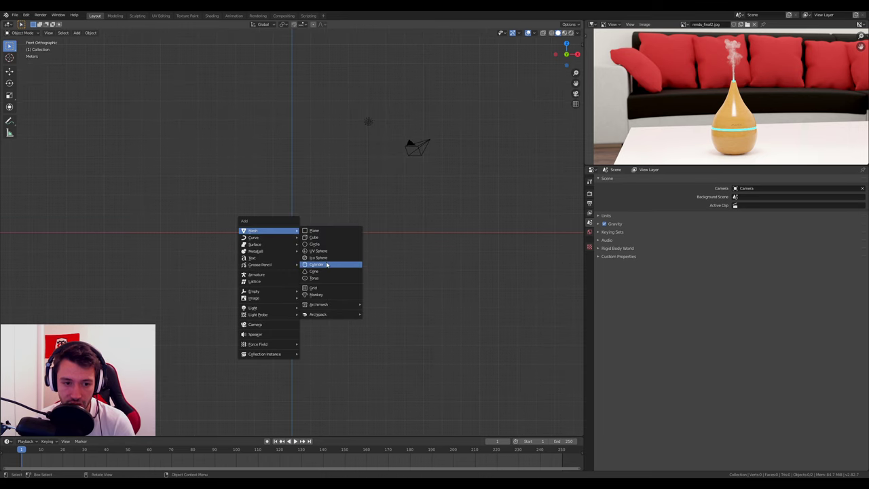
pyautogui.click(317, 264)
pyautogui.press('s')
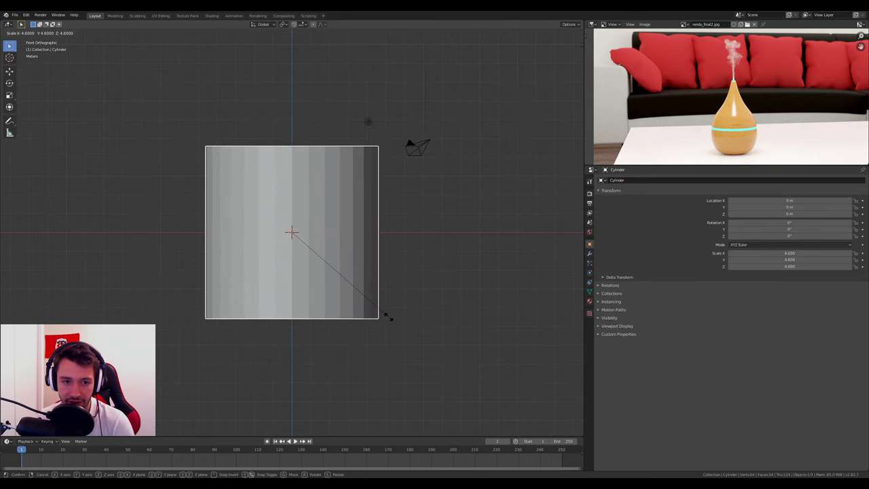
pyautogui.click(349, 287)
pyautogui.moveTo(349, 287)
pyautogui.mouseDown(button='middle')
pyautogui.moveTo(342, 224)
pyautogui.moveTo(344, 288)
pyautogui.moveTo(339, 254)
pyautogui.moveTo(344, 270)
pyautogui.mouseUp(button='middle')
pyautogui.press('KP_1')
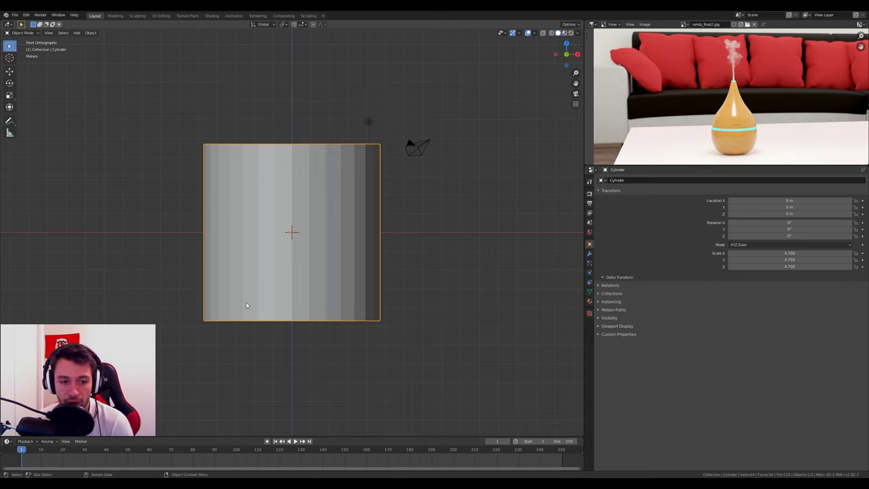
# In face select mode, shrink the cylinder's bottom face to taper the base.
pyautogui.press('Tab')
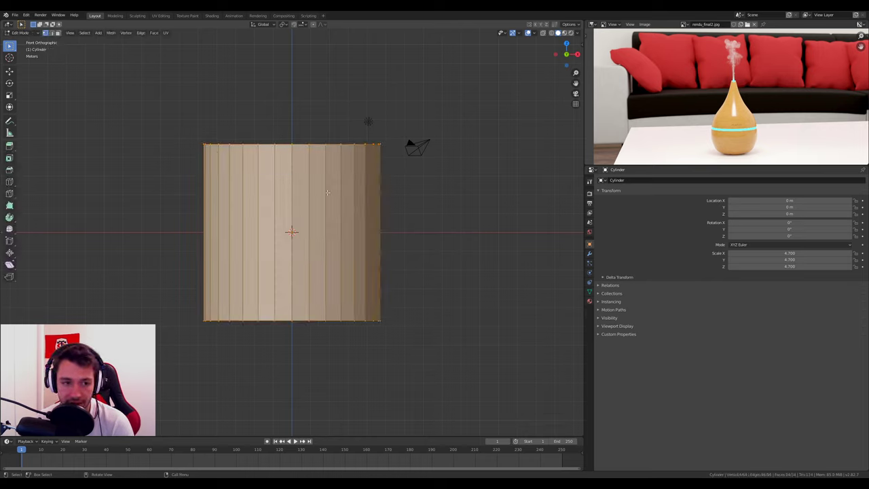
pyautogui.click(58, 33)
pyautogui.moveTo(326, 203); pyautogui.dragTo(353, 265, button='middle')
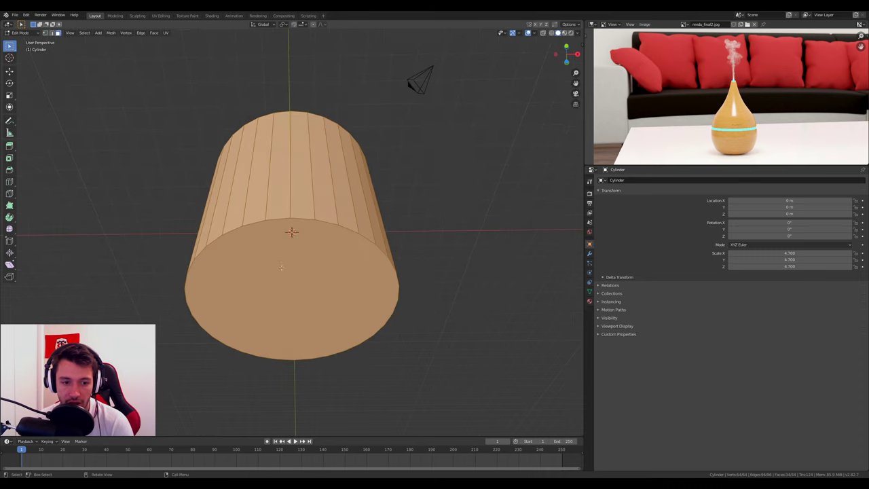
pyautogui.click(356, 261)
pyautogui.press('KP_1')
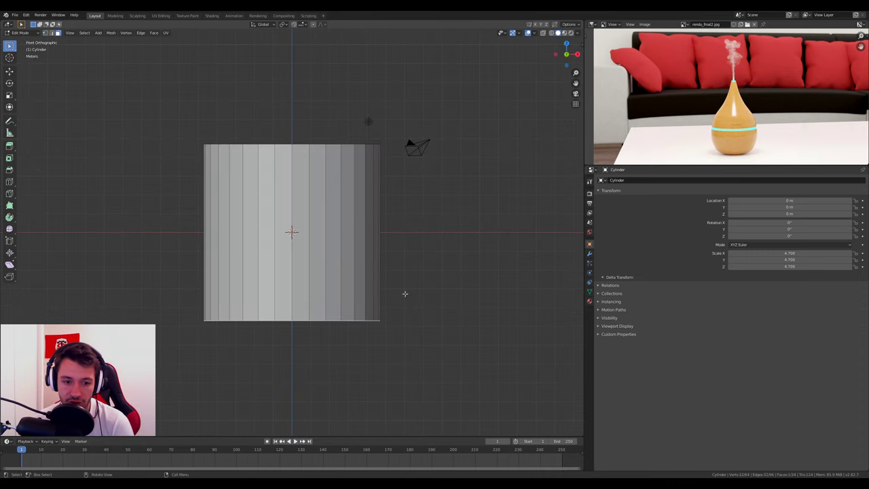
pyautogui.press('s')
pyautogui.click(448, 323)
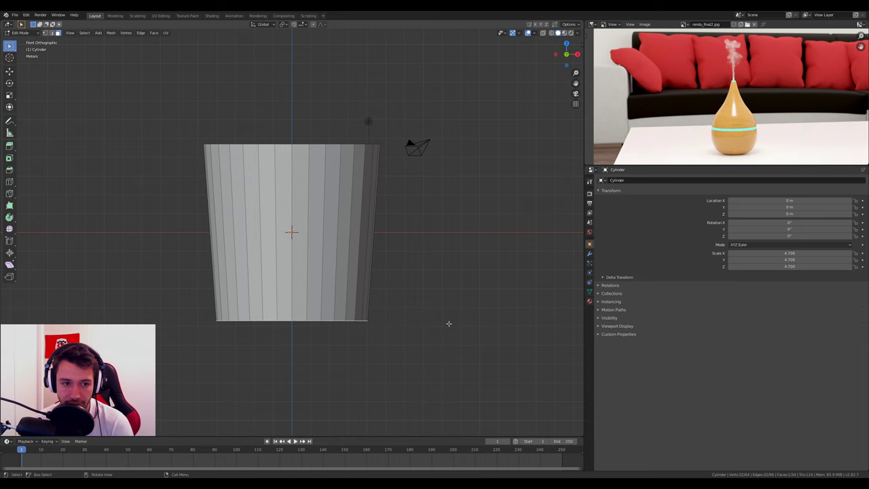
# Lower the top face along Z, then extrude it up and narrow it slightly.
pyautogui.moveTo(449, 323); pyautogui.dragTo(306, 183, button='middle')
pyautogui.click(303, 178)
pyautogui.press('KP_1')
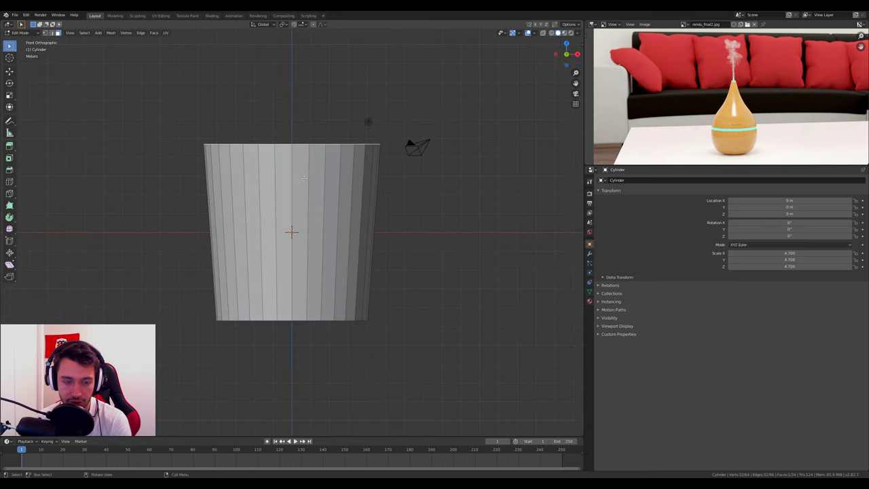
pyautogui.press('g')
pyautogui.press('z')
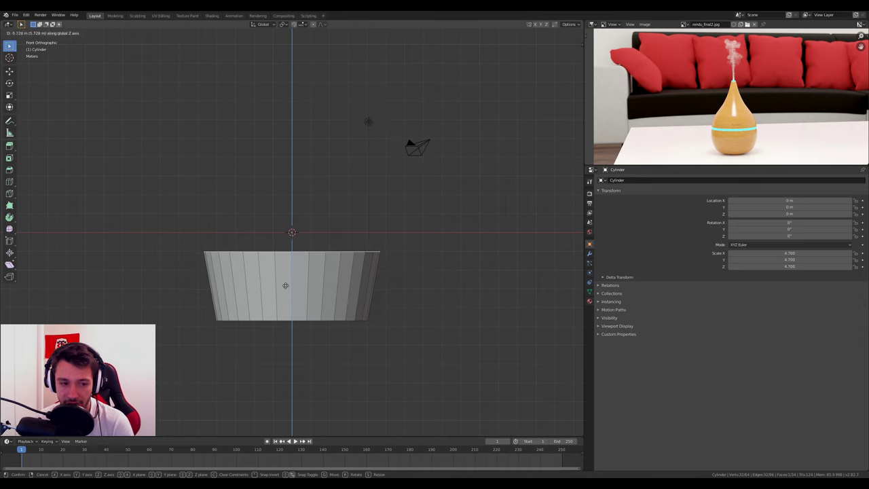
pyautogui.click(285, 285)
pyautogui.press('e')
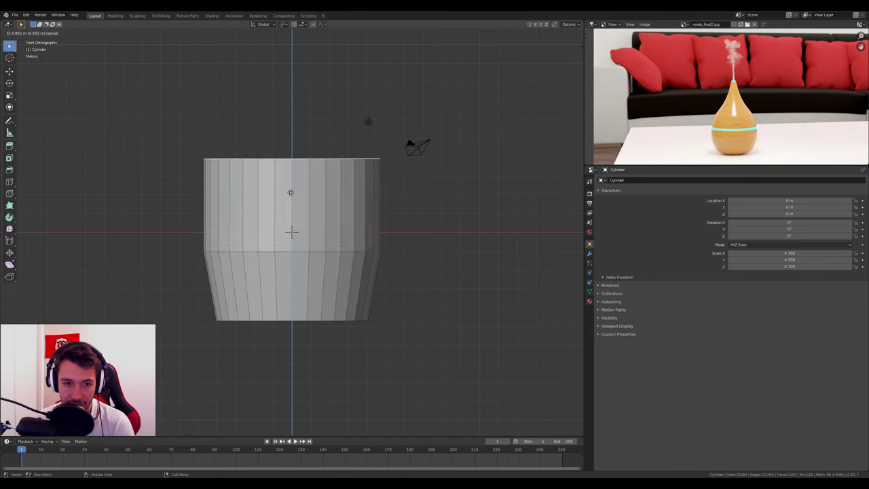
pyautogui.click(308, 203)
pyautogui.press('s')
pyautogui.click(398, 220)
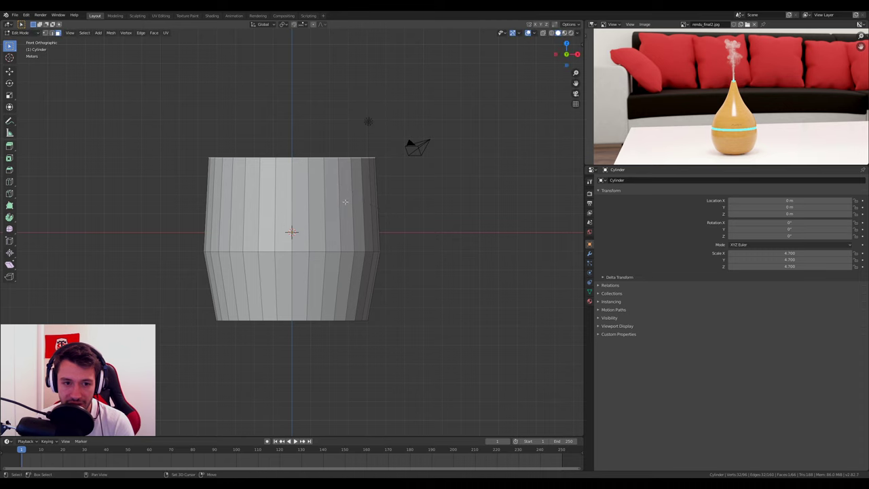
pyautogui.keyDown('shift'); pyautogui.scroll(2, 350, 245); pyautogui.keyUp('shift')
# Extrude the top face again and shrink it into a sloping shoulder.
pyautogui.press('e')
pyautogui.click(347, 189)
pyautogui.press('s')
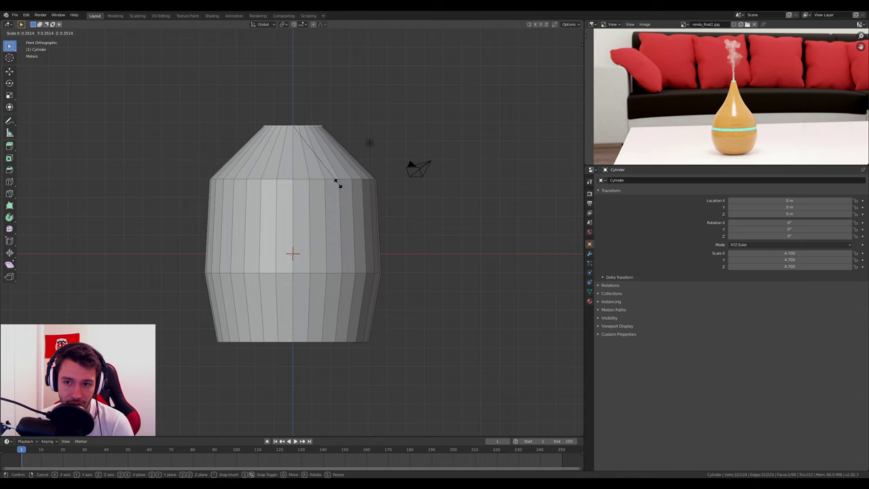
pyautogui.click(339, 185)
pyautogui.keyDown('shift'); pyautogui.moveTo(339, 185); pyautogui.dragTo(339, 225, button='middle'); pyautogui.keyUp('shift')
# Extrude a neck, shrink its tip narrow and raise it along Z.
pyautogui.press('e')
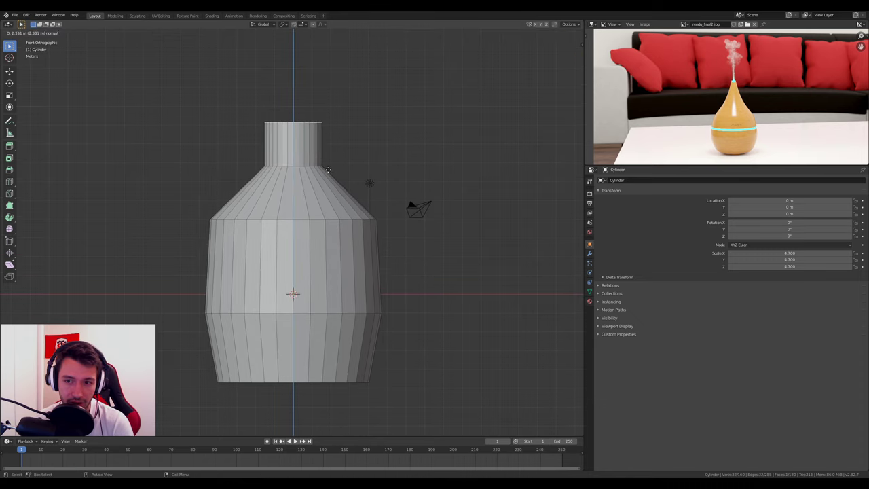
pyautogui.click(328, 170)
pyautogui.press('s')
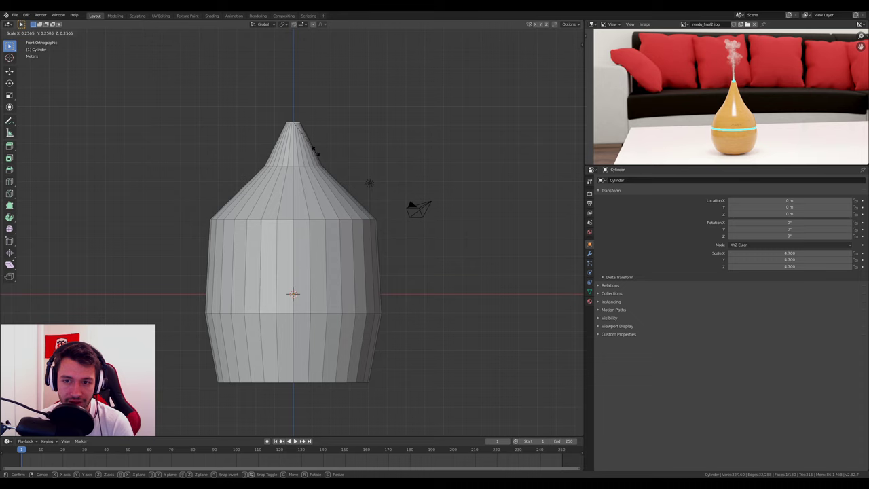
pyautogui.click(314, 154)
pyautogui.press('g')
pyautogui.press('z')
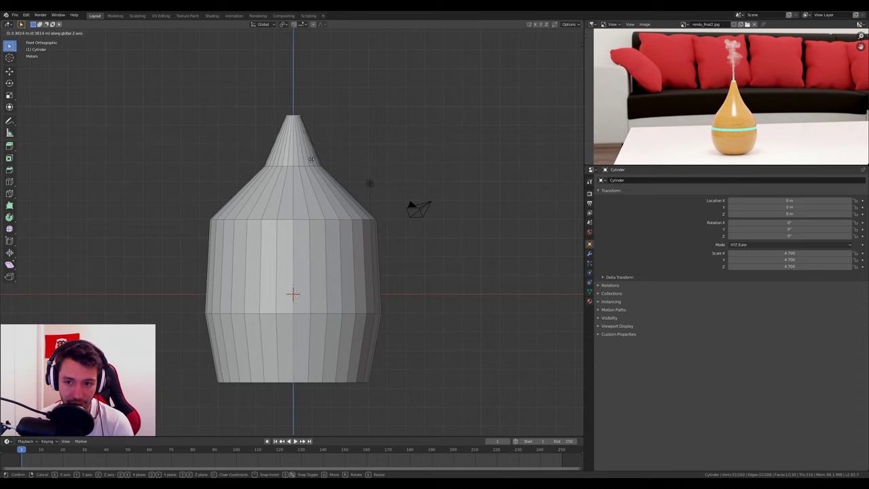
pyautogui.click(311, 159)
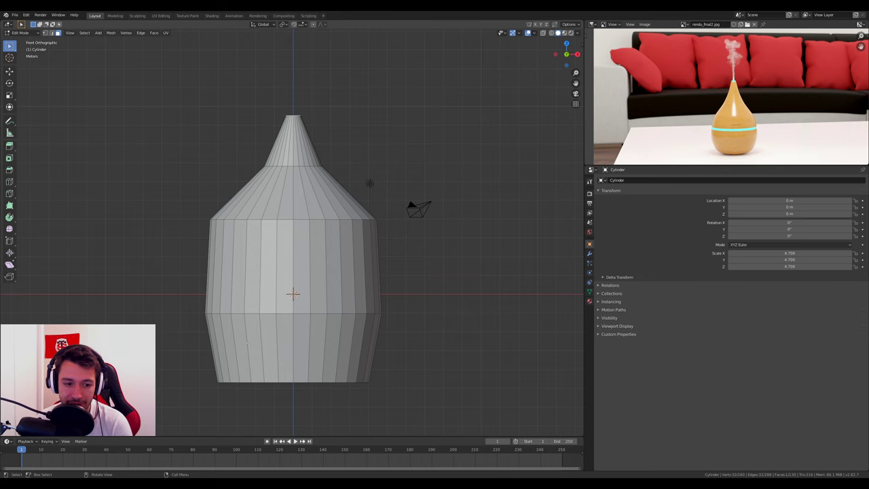
# Shrink the bottom rim loop inward and return to Object Mode.
pyautogui.moveTo(248, 343); pyautogui.dragTo(396, 365, button='middle')
pyautogui.press('s')
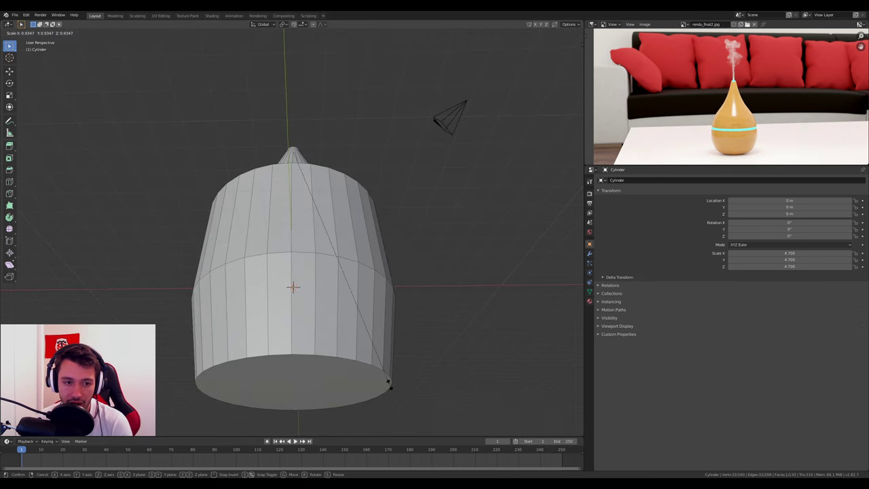
pyautogui.press('Escape')
pyautogui.keyDown('alt'); pyautogui.click(389, 384); pyautogui.keyUp('alt')
pyautogui.press('s')
pyautogui.click(420, 368)
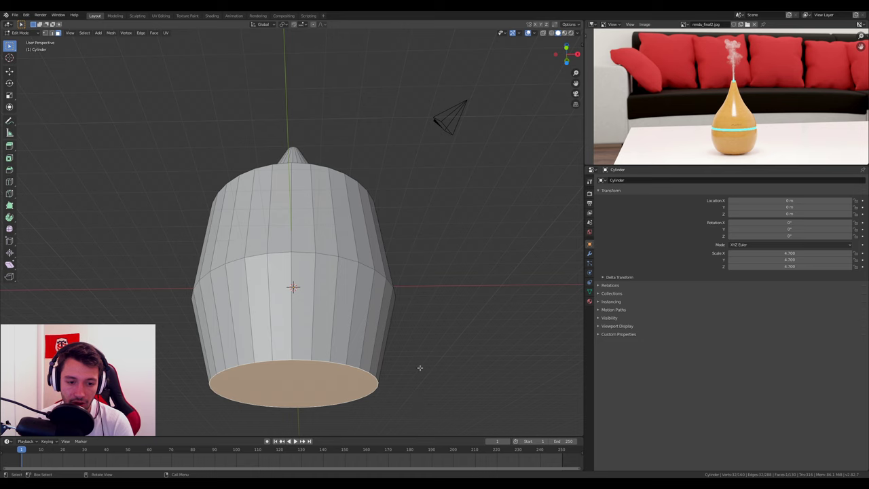
pyautogui.moveTo(419, 367); pyautogui.dragTo(417, 326, button='middle')
pyautogui.press('KP_1')
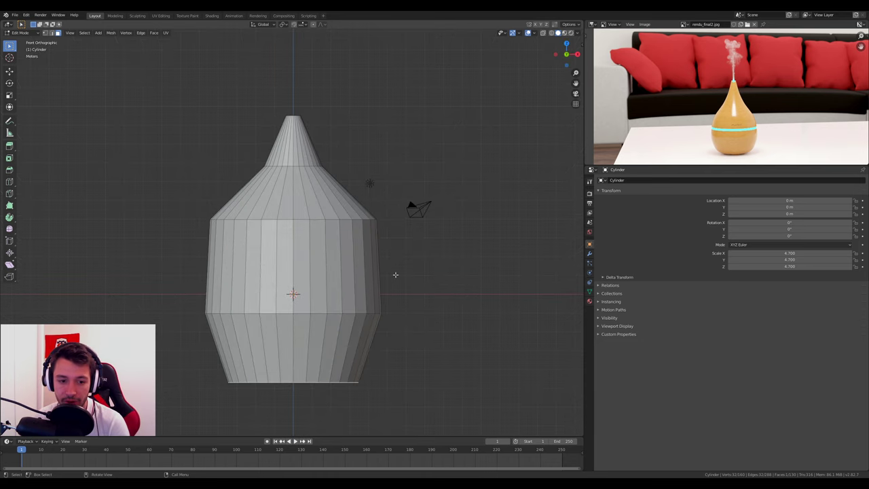
pyautogui.press('Tab')
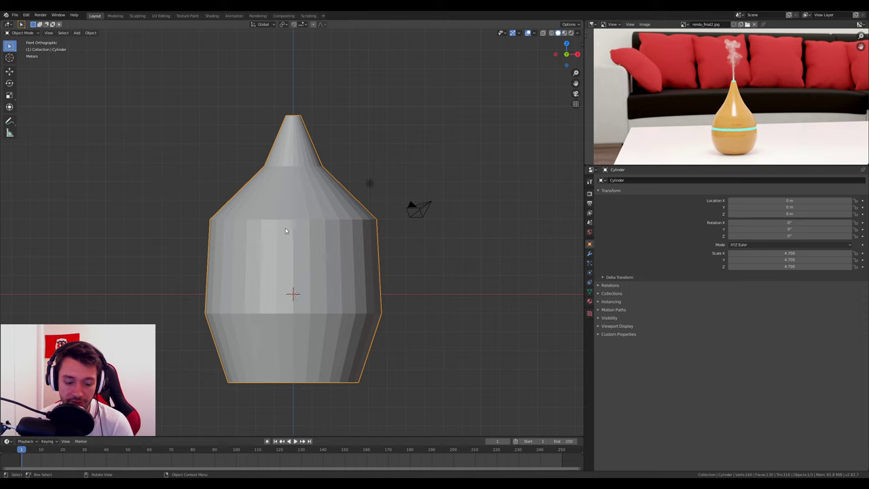
# Apply All Transforms so the diffuser body's scale reads 1.000 at unchanged size.
pyautogui.hotkey('ctrl', 'a')
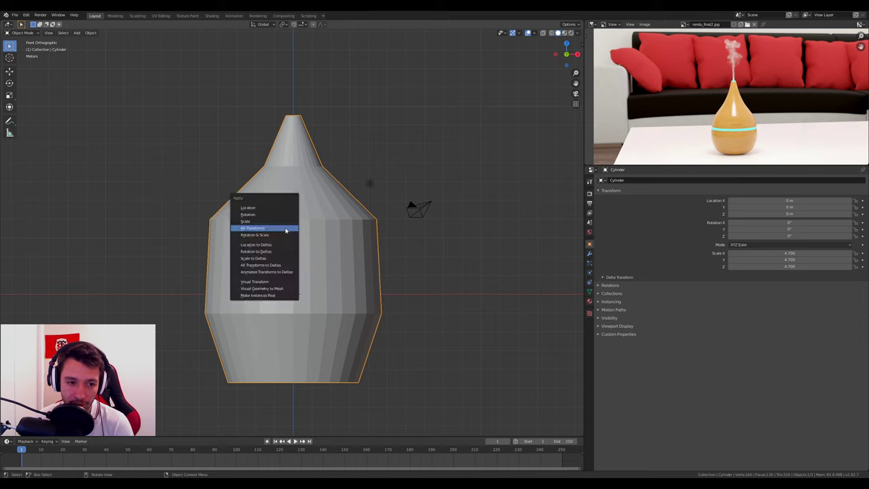
pyautogui.click(286, 232)
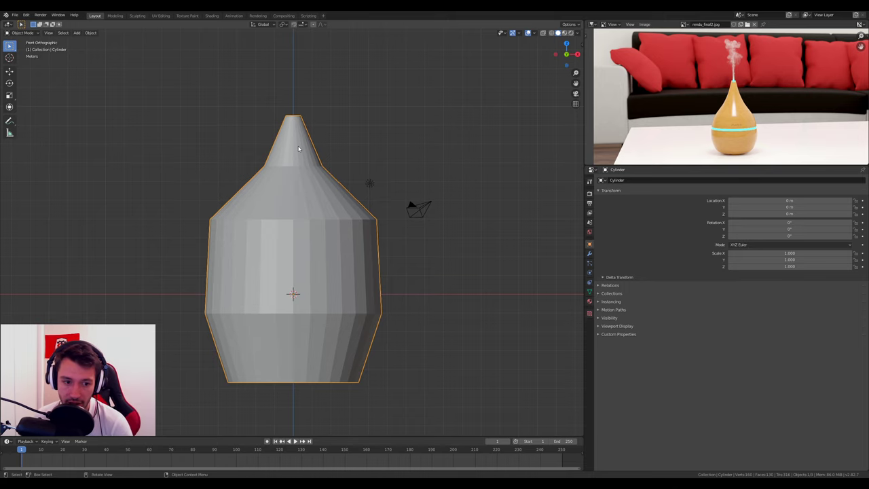
pyautogui.scroll(-3, 298, 148)
pyautogui.keyDown('shift'); pyautogui.moveTo(183, 230); pyautogui.dragTo(237, 244, button='middle'); pyautogui.keyUp('shift')
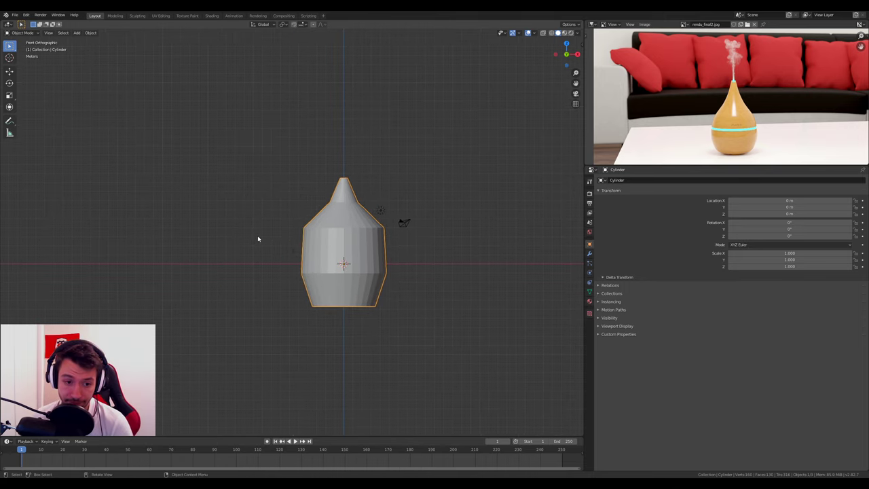
pyautogui.hotkey('shift', 'a')
# Add a cube, move it to X -15.026 m and stretch its Z scale to 1.900.
pyautogui.click(292, 241)
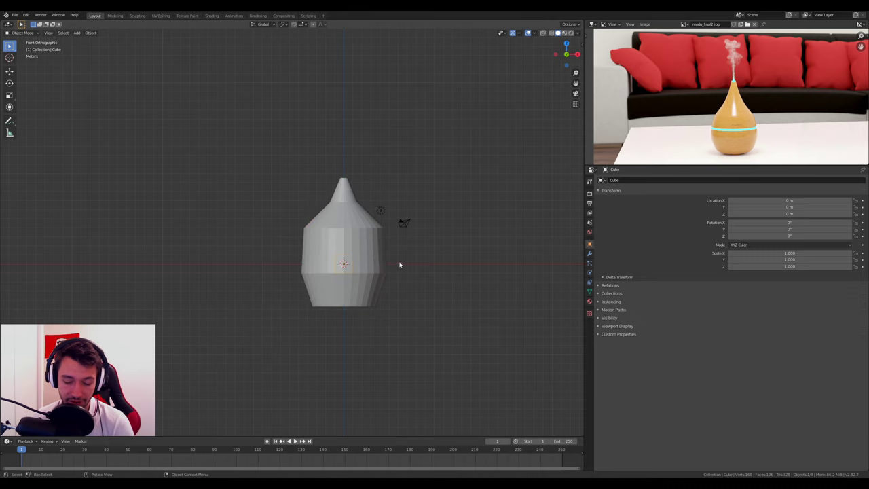
pyautogui.press('g')
pyautogui.press('x')
pyautogui.click(256, 260)
pyautogui.scroll(1, 271, 260)
pyautogui.scroll(2, 339, 251)
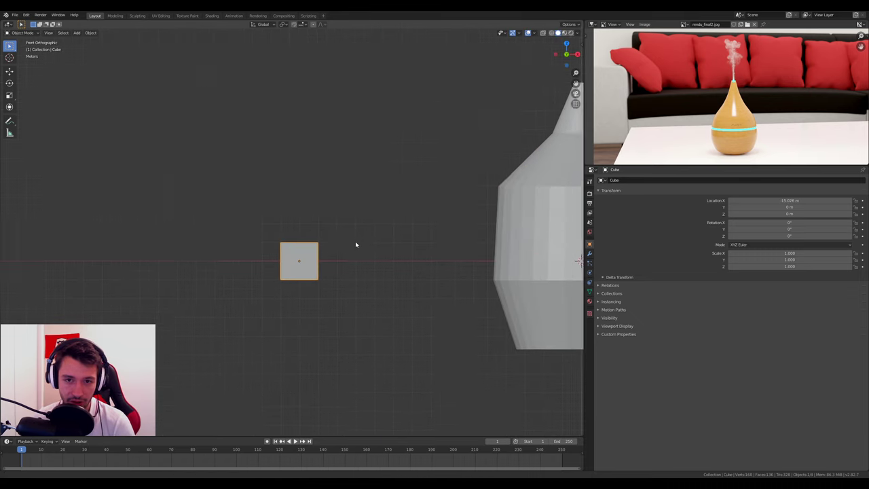
pyautogui.keyDown('shift'); pyautogui.moveTo(355, 244); pyautogui.dragTo(364, 239, button='middle'); pyautogui.keyUp('shift')
pyautogui.press('n')
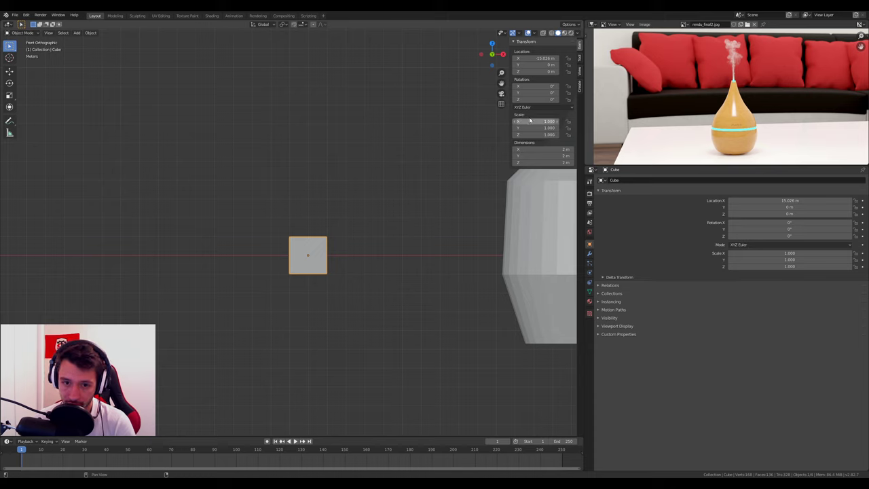
pyautogui.press('s')
pyautogui.press('z')
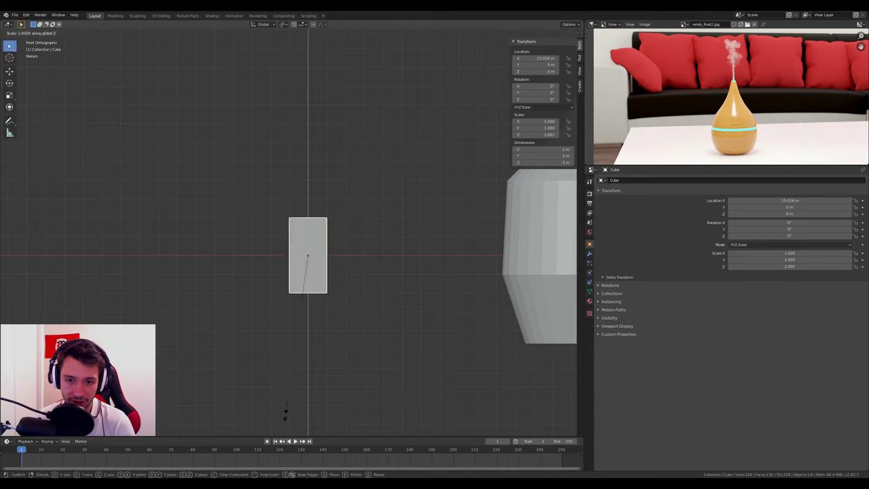
pyautogui.click(283, 404)
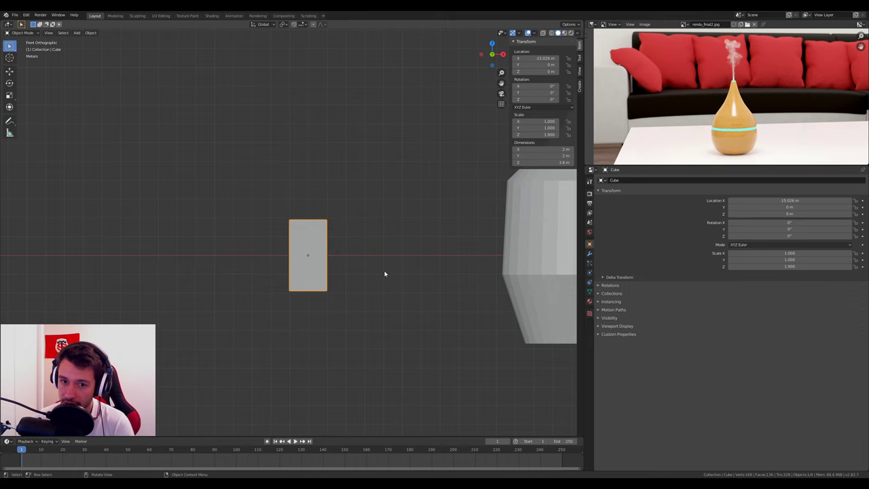
# In vertex select mode, bevel one top corner of the block.
pyautogui.press('Tab')
pyautogui.moveTo(384, 273)
pyautogui.mouseDown(button='middle')
pyautogui.moveTo(362, 278)
pyautogui.moveTo(361, 237)
pyautogui.mouseUp(button='middle')
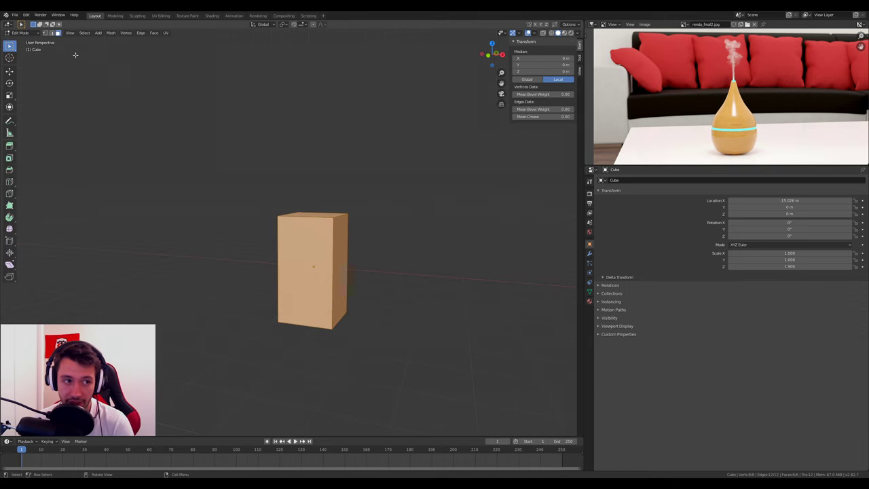
pyautogui.click(52, 33)
pyautogui.click(339, 215)
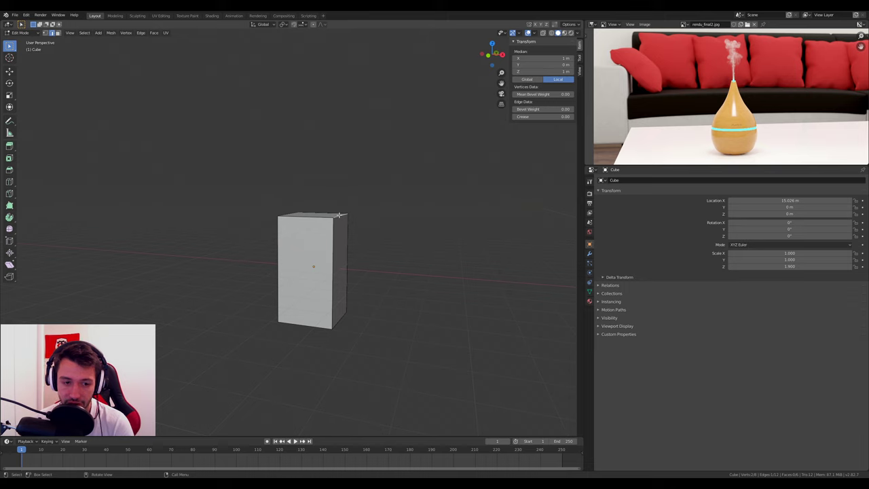
pyautogui.rightClick(339, 215)
pyautogui.click(336, 217)
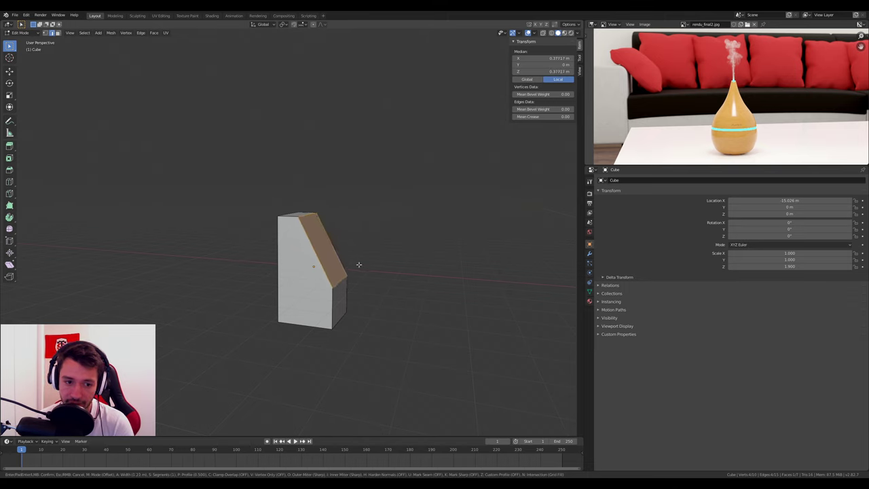
pyautogui.scroll(6, 358, 264)
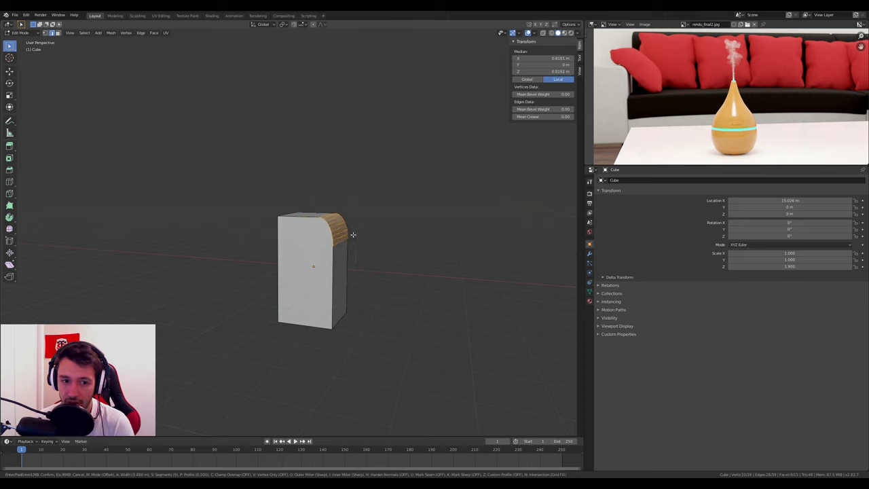
pyautogui.click(357, 250)
pyautogui.moveTo(357, 251); pyautogui.dragTo(329, 243, button='middle')
pyautogui.press('Tab')
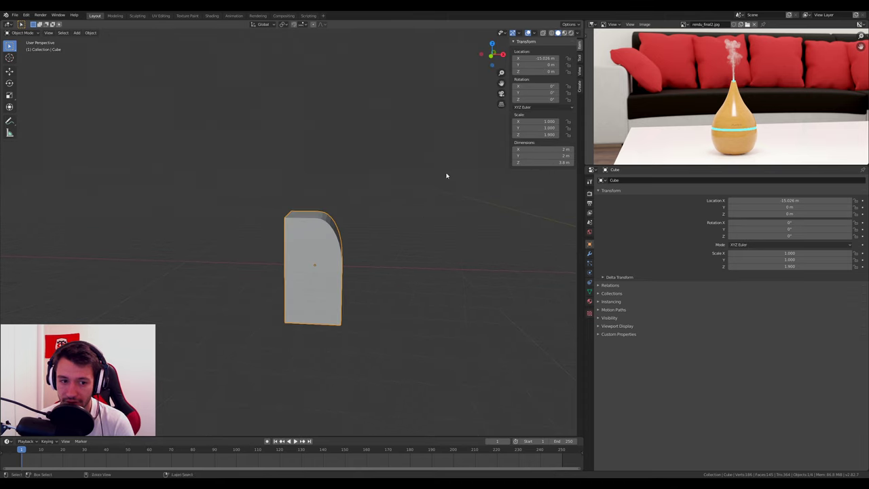
# Round the block's top edge with an edge bevel.
pyautogui.rightClick(446, 176)
pyautogui.click(446, 176)
pyautogui.press('Tab')
pyautogui.moveTo(446, 176); pyautogui.dragTo(380, 204, button='middle')
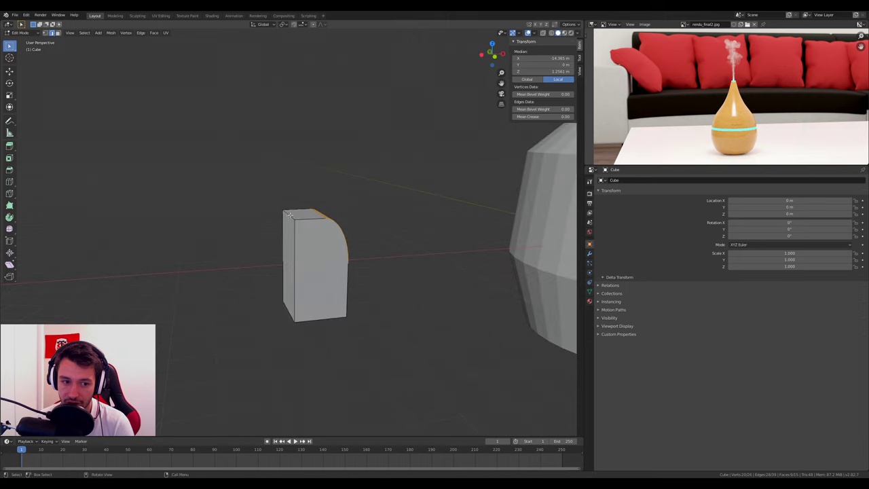
pyautogui.rightClick(312, 226)
pyautogui.click(312, 226)
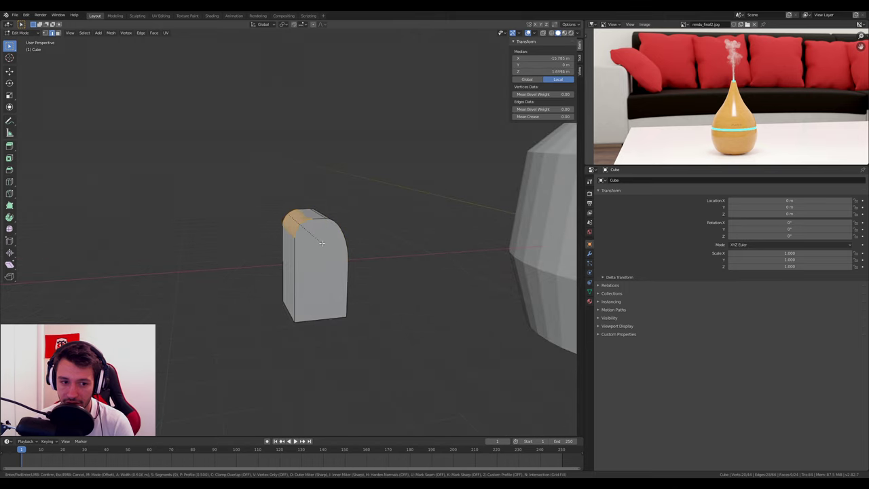
pyautogui.click(323, 245)
# Leave Edit Mode, unhide the vase body with Alt+H and delete the practice block.
pyautogui.moveTo(323, 245)
pyautogui.mouseDown(button='middle')
pyautogui.moveTo(310, 214)
pyautogui.moveTo(316, 266)
pyautogui.mouseUp(button='middle')
pyautogui.press('Tab')
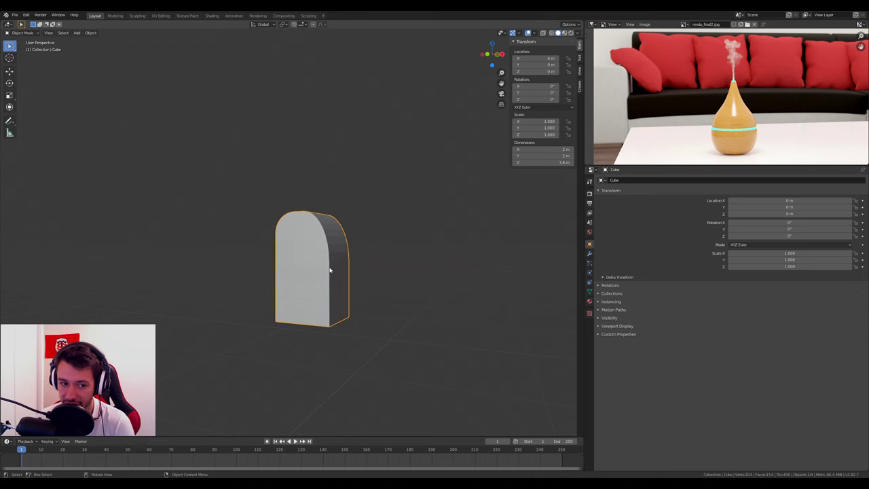
pyautogui.hotkey('alt', 'h')
pyautogui.press('Delete')
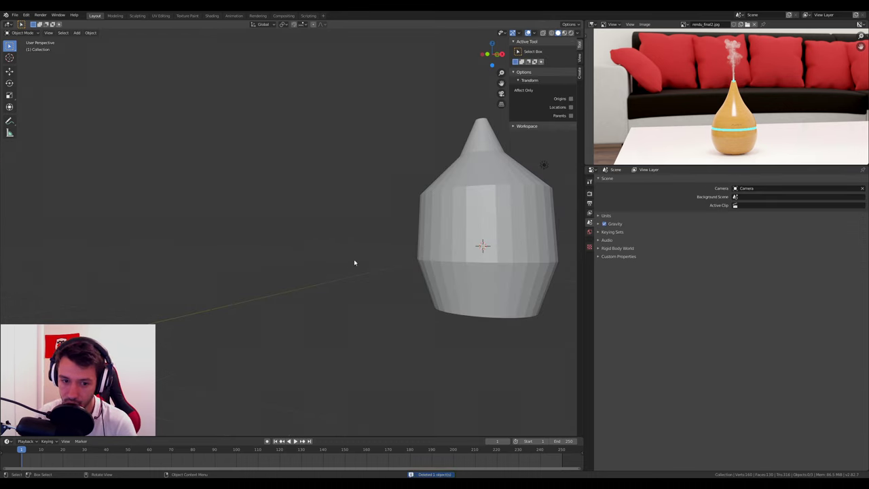
# Select the vase body and enter Edit Mode in front orthographic view.
pyautogui.click(469, 219)
pyautogui.press('KP_Decimal')
pyautogui.press('KP_5')
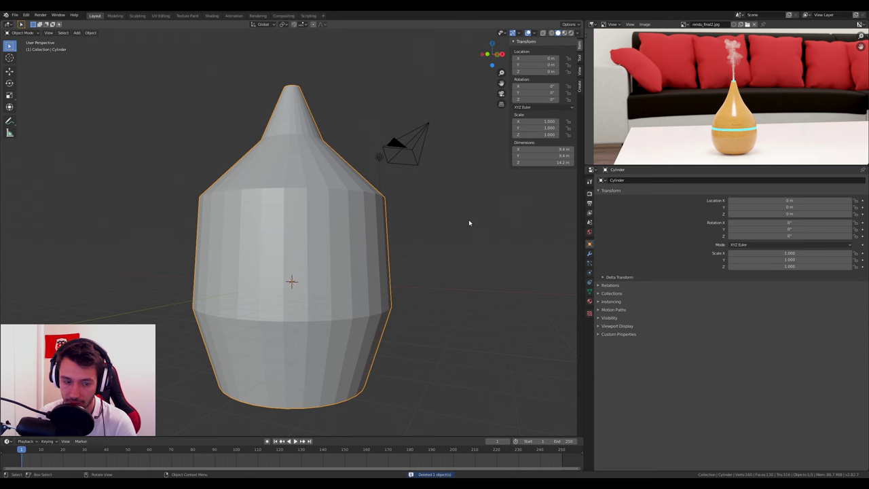
pyautogui.press('KP_1')
pyautogui.press('Tab')
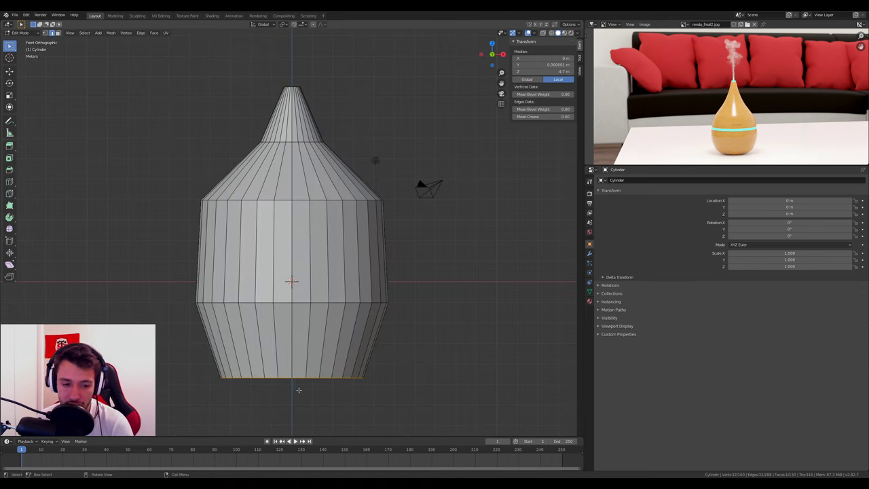
# Select the vase's bottom face and start a bevel on its edge.
pyautogui.rightClick(271, 286)
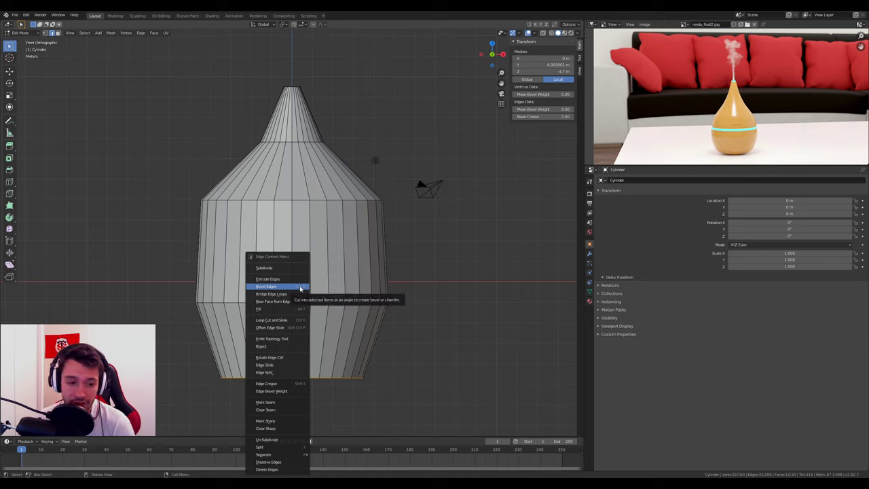
pyautogui.press('Escape')
pyautogui.rightClick(300, 377)
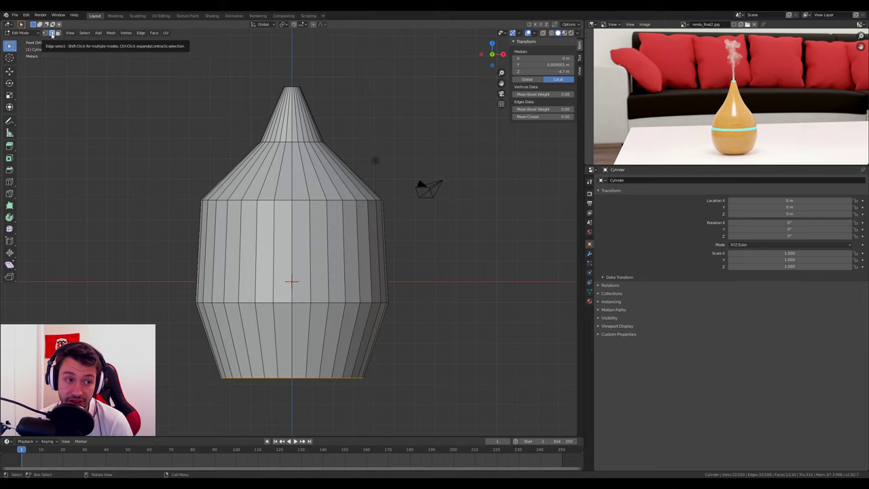
pyautogui.moveTo(258, 319); pyautogui.dragTo(253, 293, button='middle')
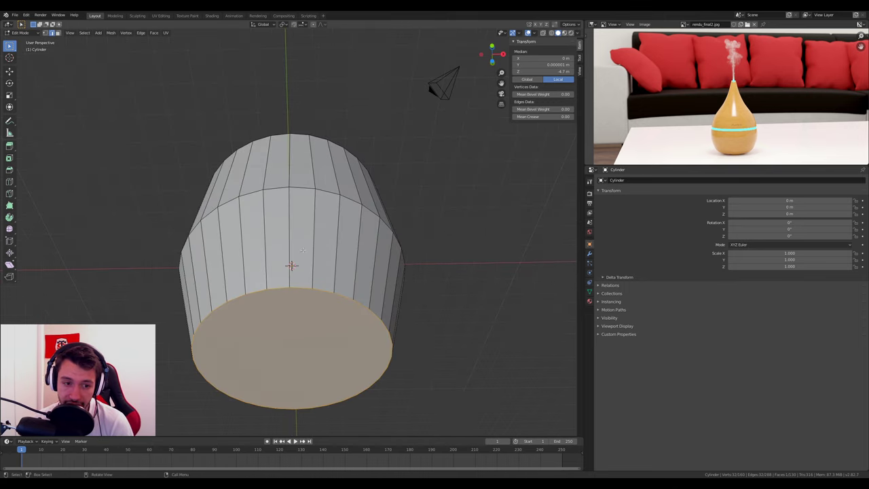
pyautogui.hotkey('alt', 'a')
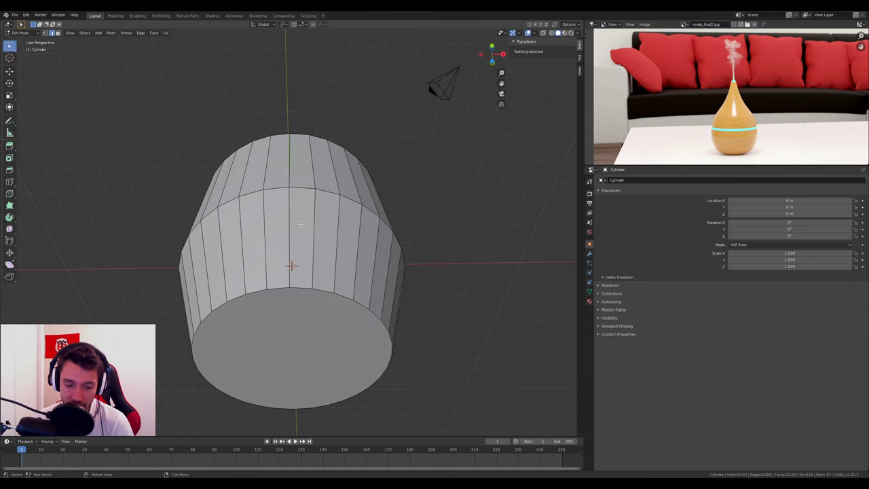
pyautogui.moveTo(300, 224); pyautogui.dragTo(298, 296, button='middle')
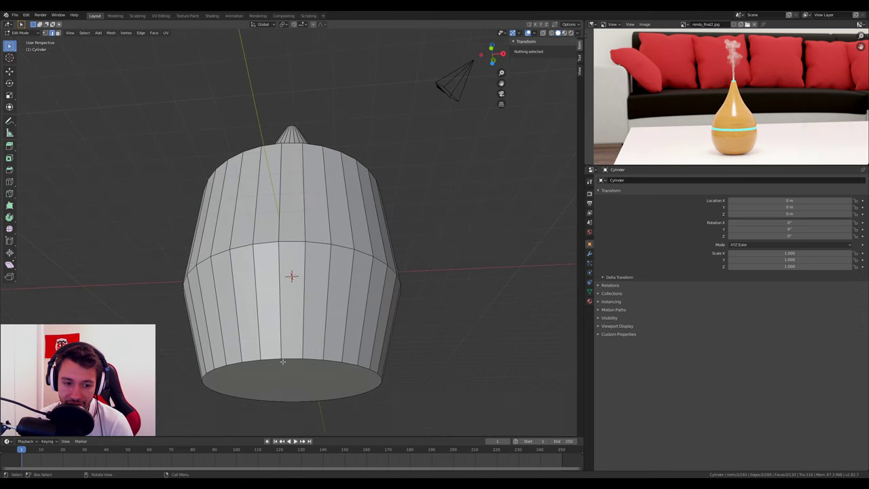
pyautogui.click(290, 359)
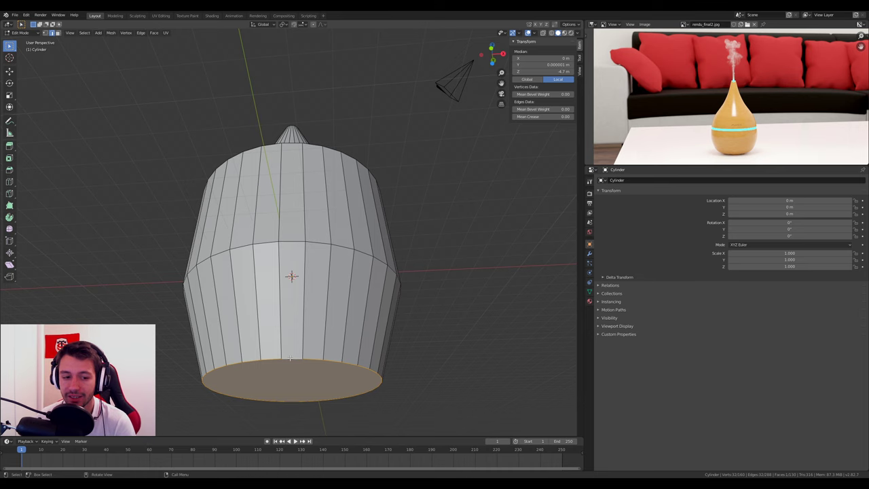
pyautogui.press('KP_1')
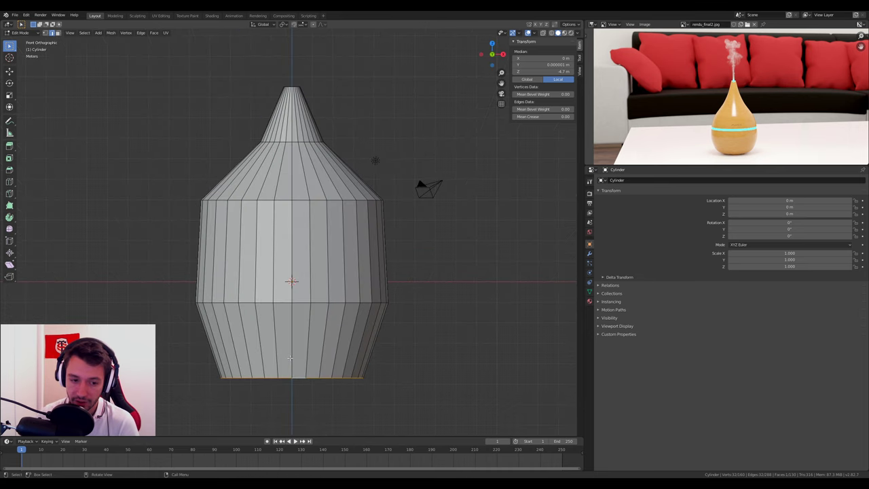
pyautogui.hotkey('ctrl', 'b')
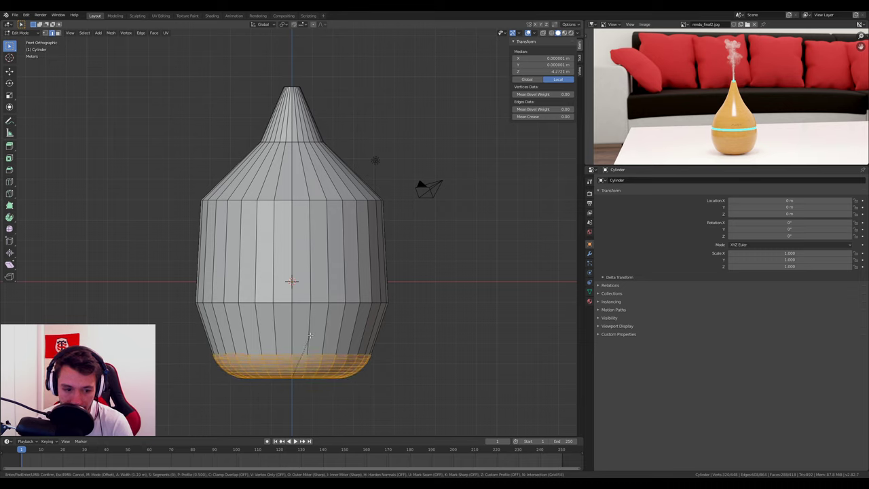
# Finish the bottom bevel, then bevel the middle edge ring wide.
pyautogui.click(310, 335)
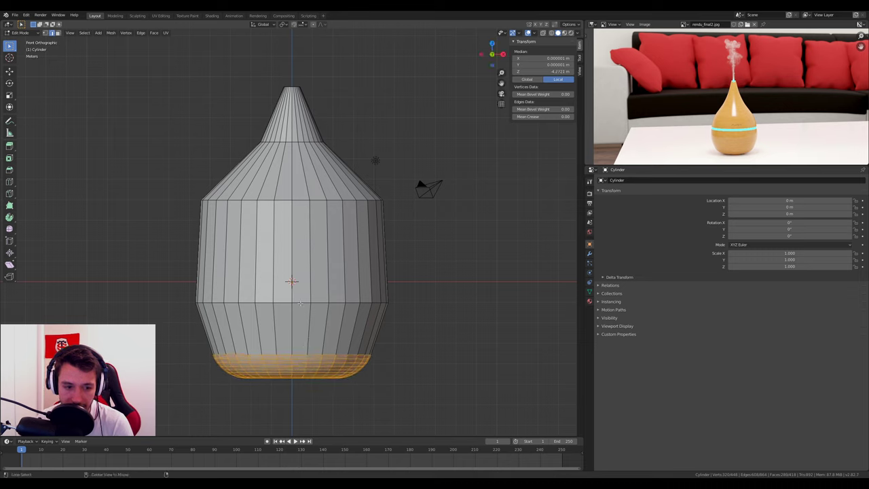
pyautogui.keyDown('alt'); pyautogui.click(299, 303); pyautogui.keyUp('alt')
pyautogui.rightClick(302, 305)
pyautogui.click(299, 286)
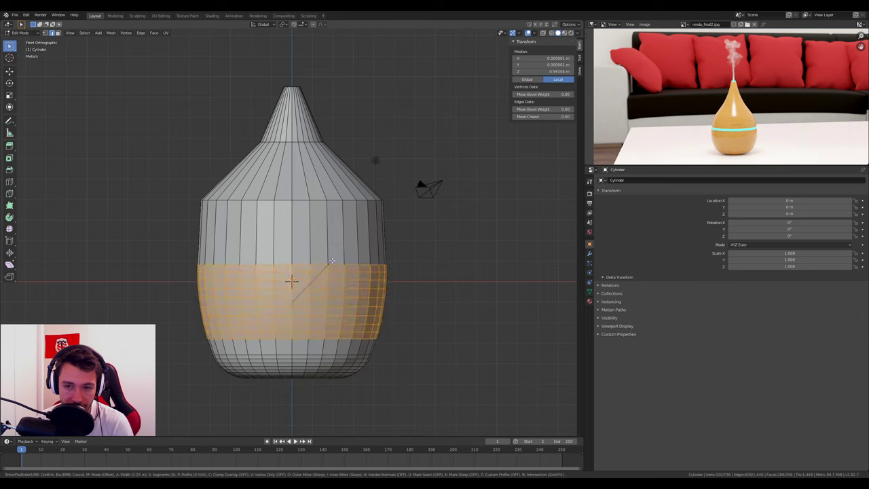
pyautogui.click(330, 261)
# Bevel the shoulder edge ring into a rounded curve.
pyautogui.keyDown('alt'); pyautogui.click(331, 199); pyautogui.keyUp('alt')
pyautogui.rightClick(331, 200)
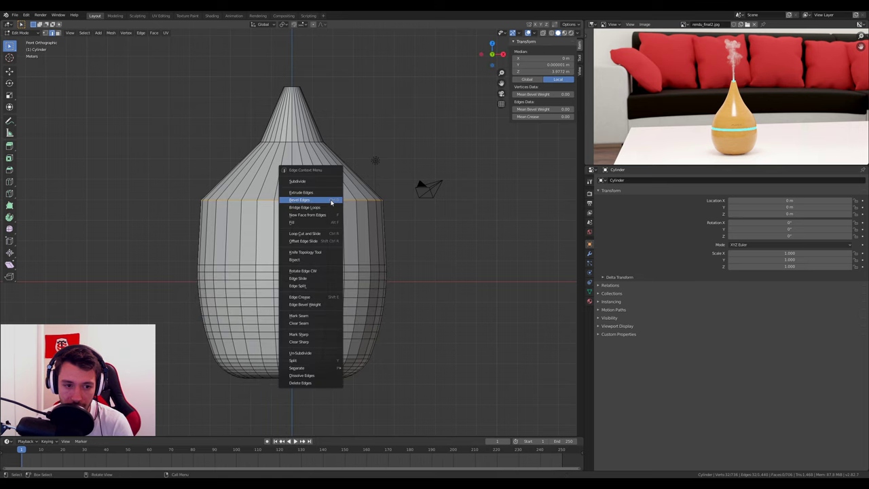
pyautogui.click(331, 200)
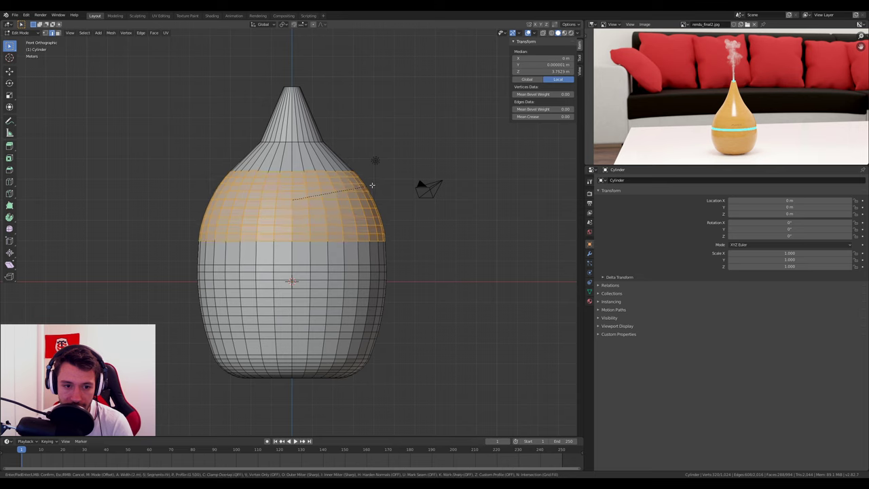
pyautogui.click(372, 186)
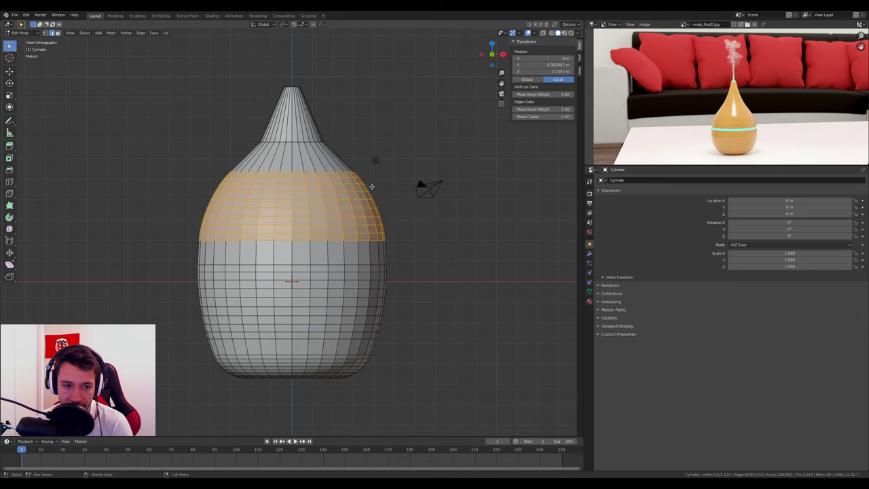
# Bevel the neck edge ring and return to Object Mode.
pyautogui.keyDown('alt'); pyautogui.click(299, 142); pyautogui.keyUp('alt')
pyautogui.rightClick(299, 143)
pyautogui.click(294, 143)
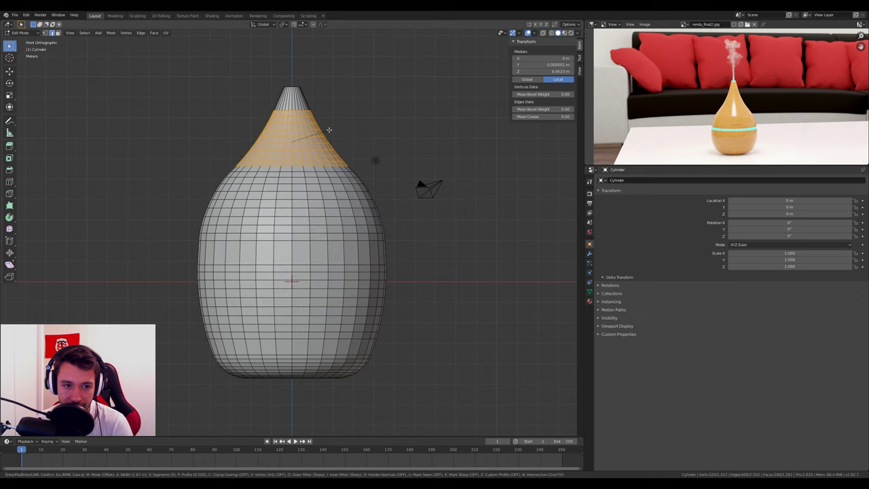
pyautogui.click(330, 128)
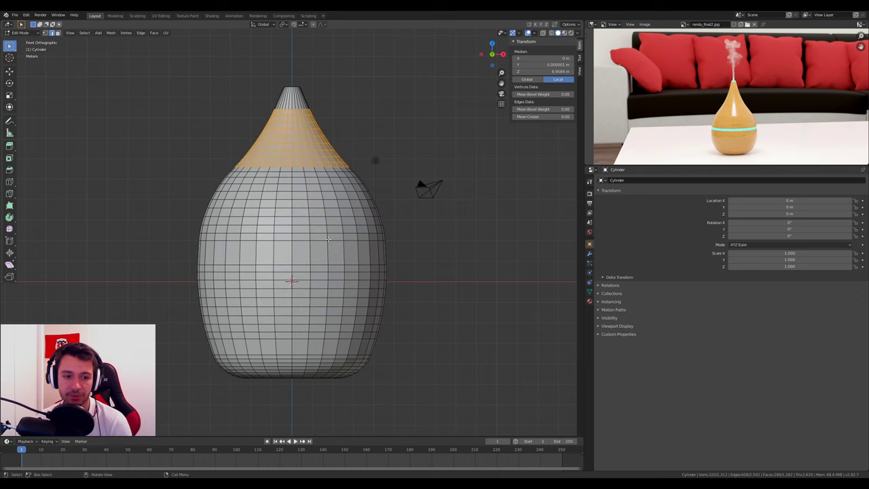
pyautogui.press('Tab')
pyautogui.hotkey('ctrl', '2')
pyautogui.keyDown('shift'); pyautogui.scroll(2, 332, 175); pyautogui.keyUp('shift')
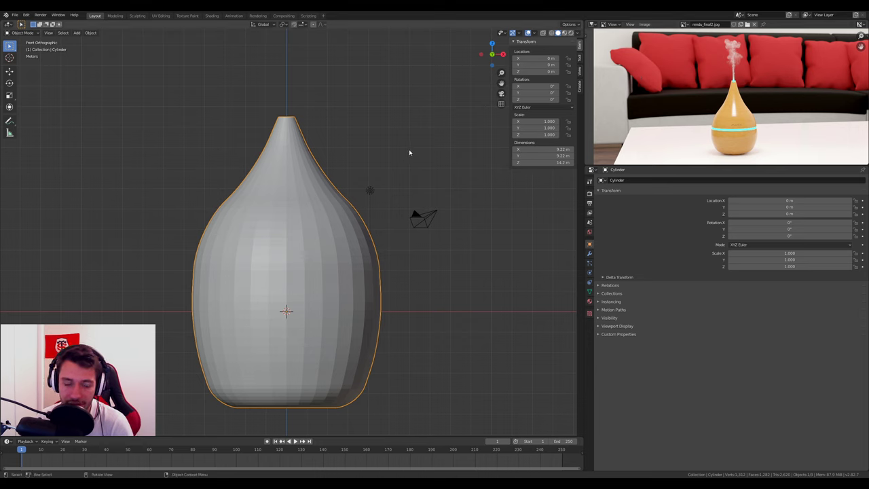
# Apply Shade Smooth to the teardrop body and zoom in on the nozzle.
pyautogui.rightClick(306, 209)
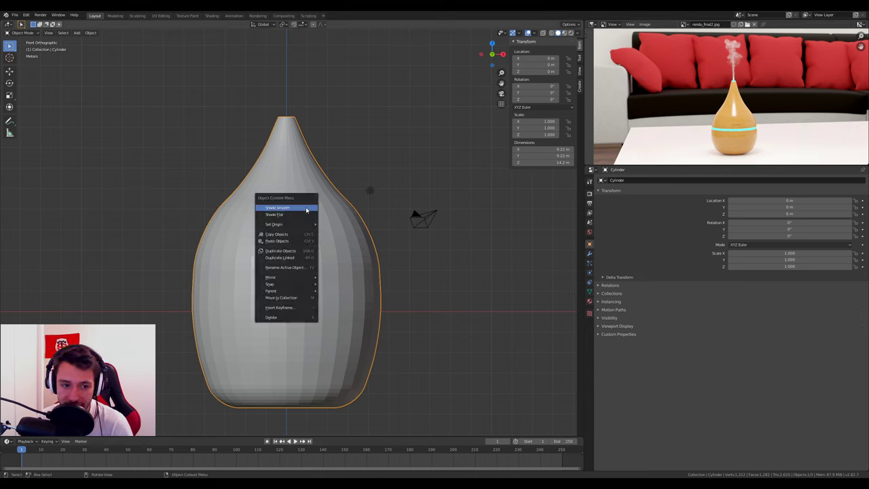
pyautogui.click(290, 208)
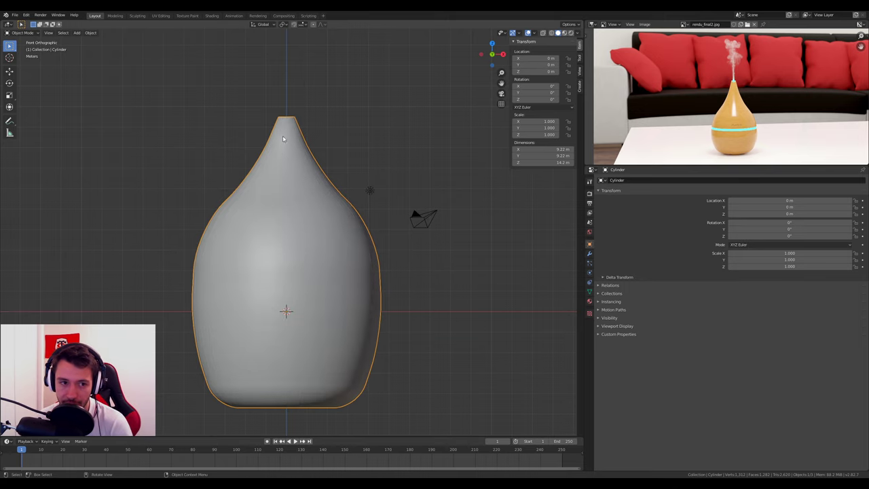
pyautogui.keyDown('shift'); pyautogui.scroll(4, 309, 151); pyautogui.keyUp('shift')
pyautogui.keyDown('shift'); pyautogui.scroll(1, 309, 151); pyautogui.keyUp('shift')
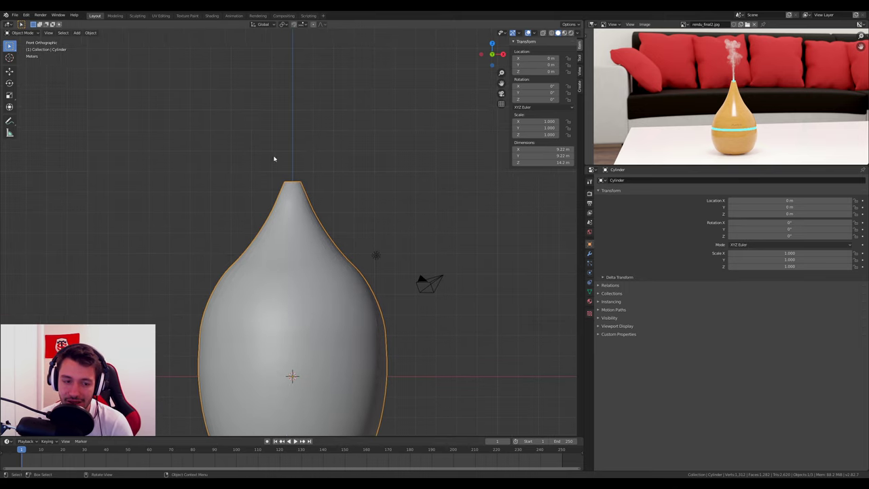
pyautogui.keyDown('shift'); pyautogui.scroll(-4, 424, 235); pyautogui.keyUp('shift')
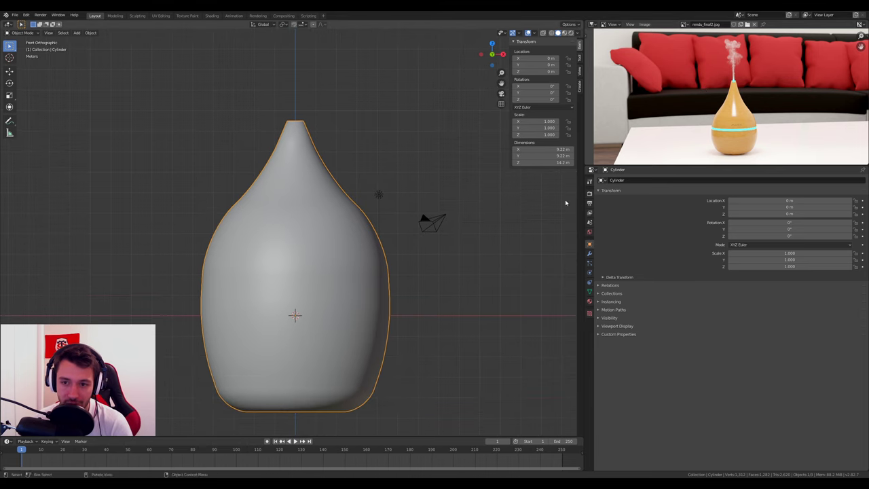
pyautogui.keyDown('shift'); pyautogui.moveTo(334, 239); pyautogui.dragTo(349, 225, button='middle'); pyautogui.keyUp('shift')
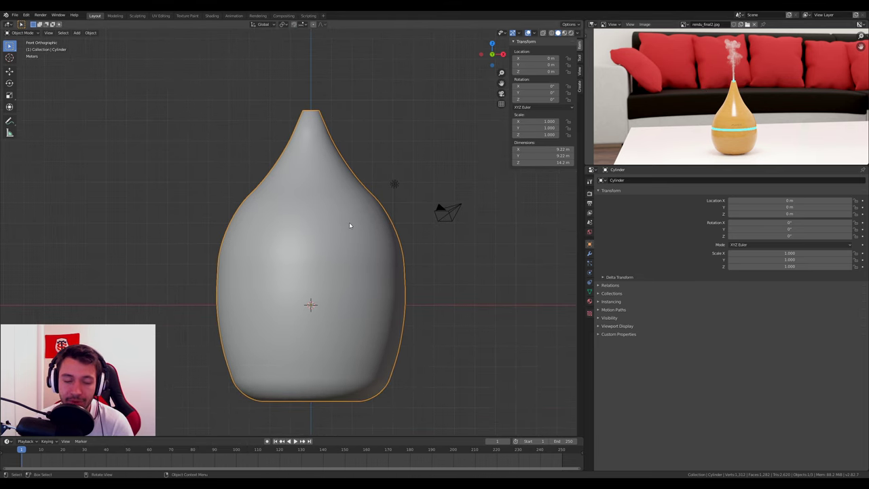
pyautogui.scroll(5, 745, 57)
pyautogui.scroll(2, 747, 60)
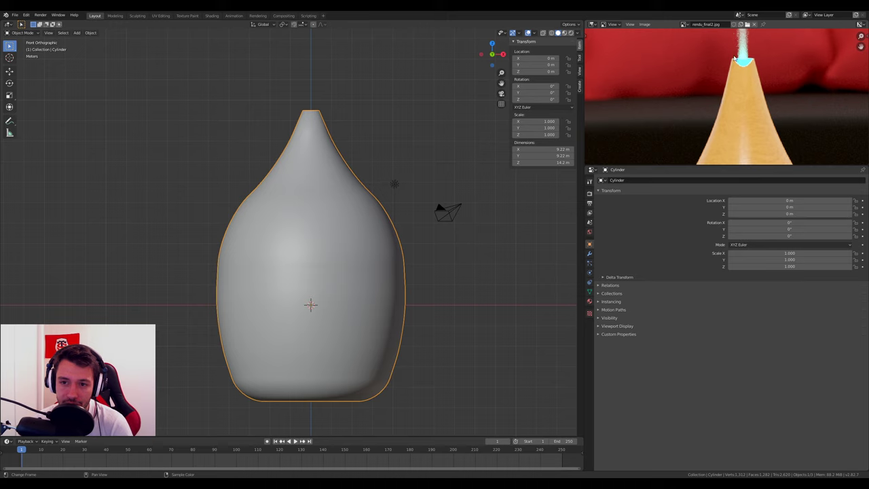
pyautogui.moveTo(355, 201)
pyautogui.keyDown('shift'); pyautogui.mouseDown(button='middle')
pyautogui.moveTo(307, 175)
pyautogui.moveTo(317, 178)
pyautogui.mouseUp(button='middle'); pyautogui.keyUp('shift')
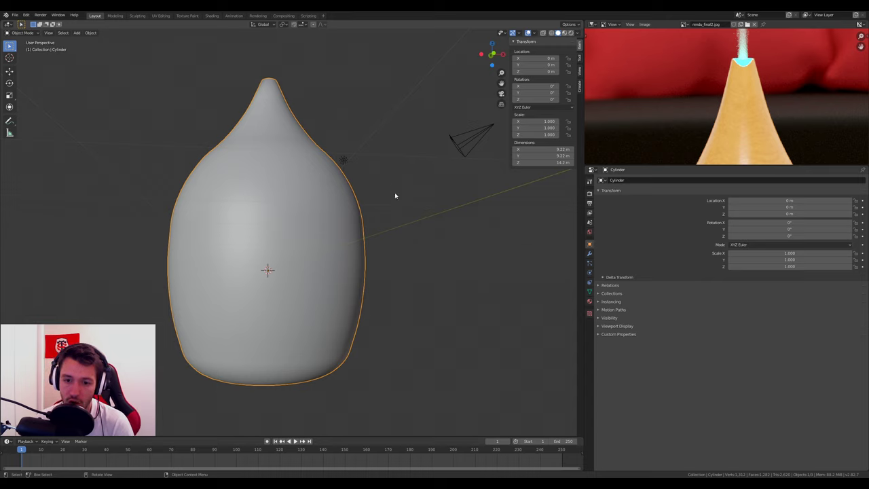
# Add a Subdivision Surface modifier to the body with viewport levels set to 2.
pyautogui.click(589, 255)
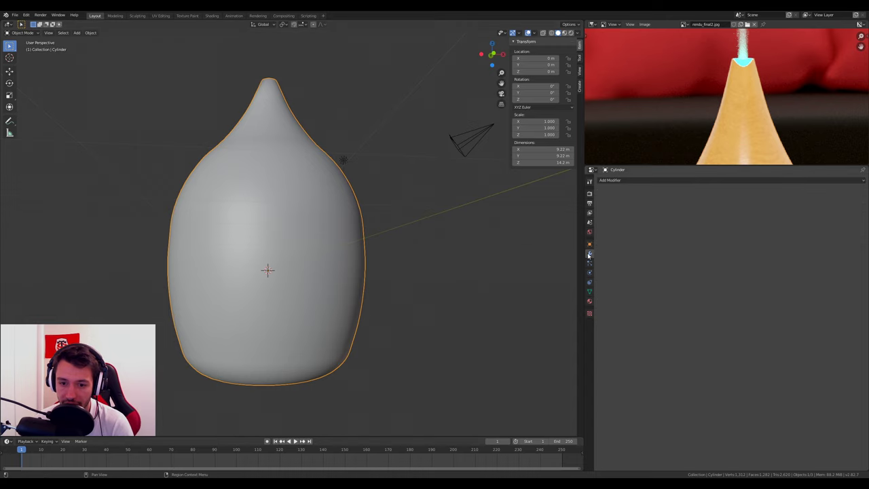
pyautogui.click(673, 181)
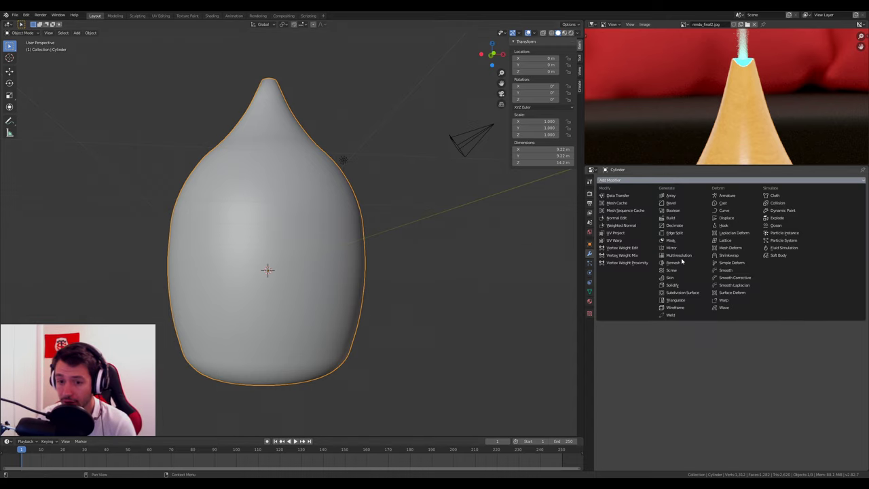
pyautogui.click(687, 294)
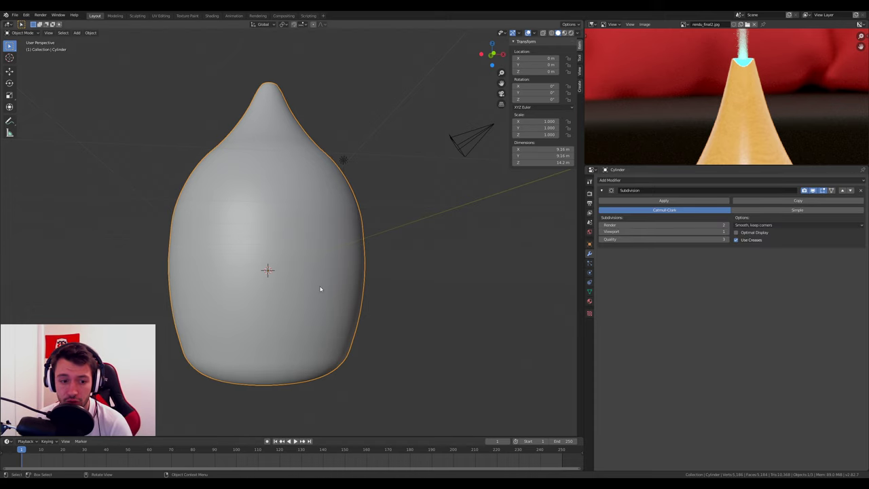
pyautogui.click(725, 231)
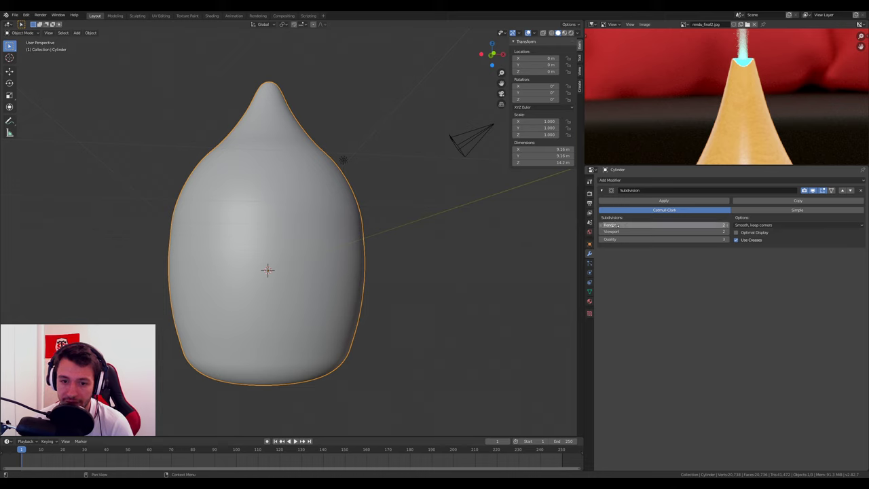
pyautogui.moveTo(611, 232); pyautogui.dragTo(603, 233)
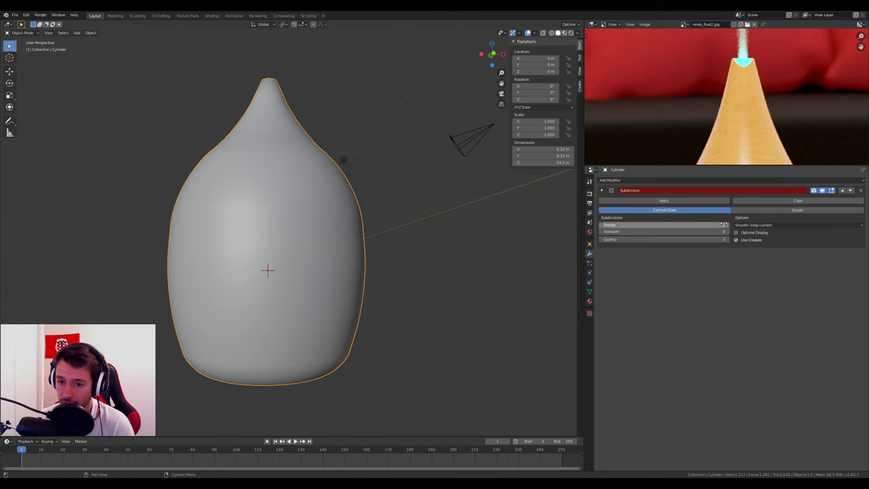
pyautogui.moveTo(724, 232); pyautogui.dragTo(732, 232)
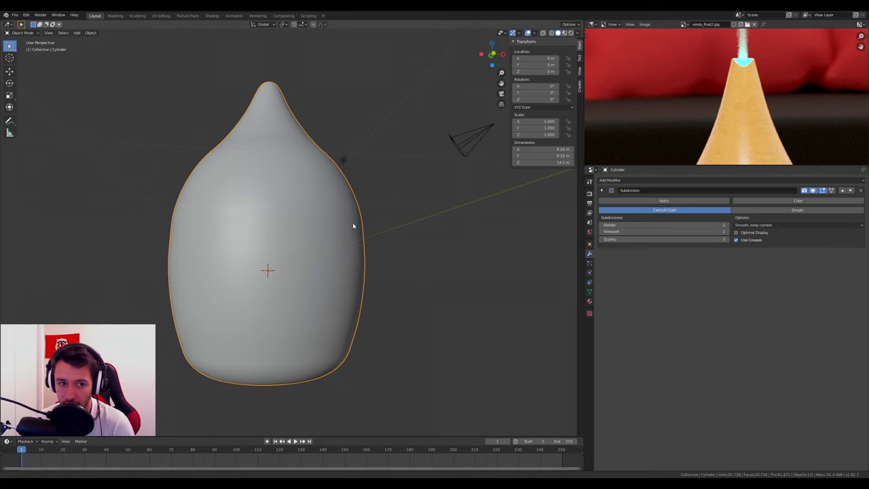
pyautogui.moveTo(353, 227); pyautogui.dragTo(364, 243, button='middle')
pyautogui.scroll(4, 333, 179)
pyautogui.scroll(1, 355, 237)
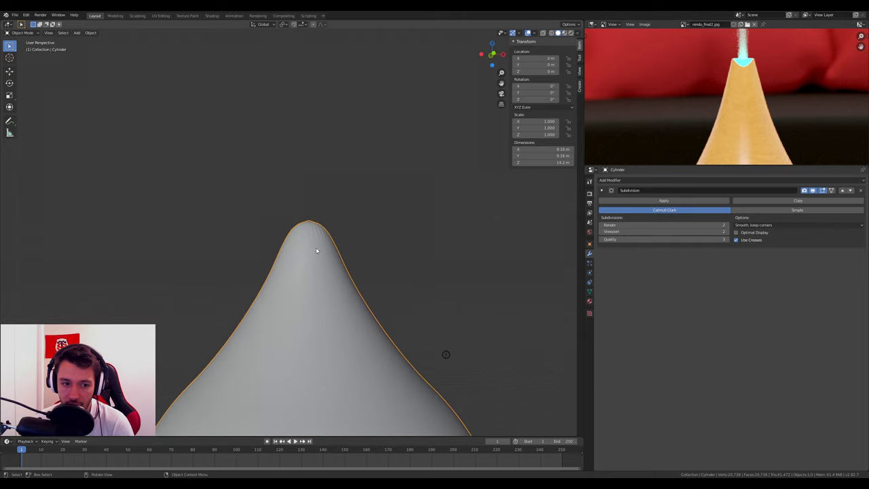
pyautogui.scroll(-2, 356, 334)
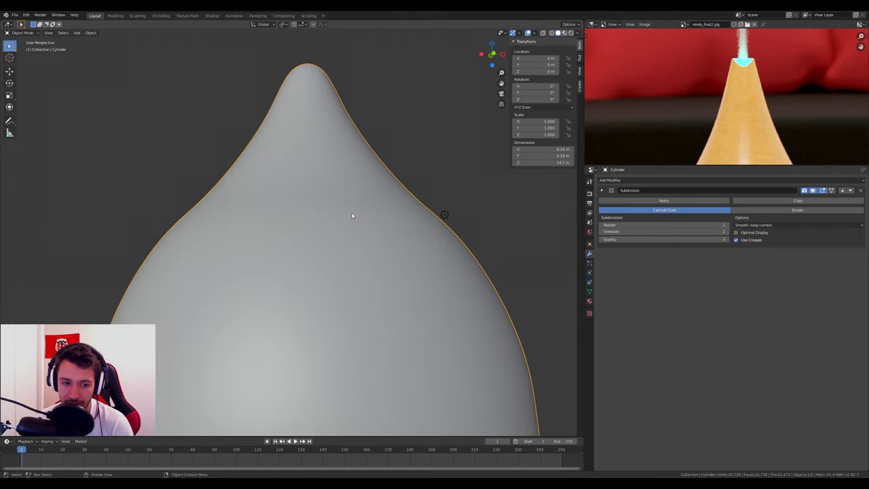
pyautogui.scroll(-3, 354, 215)
pyautogui.moveTo(343, 296); pyautogui.dragTo(359, 271, button='middle')
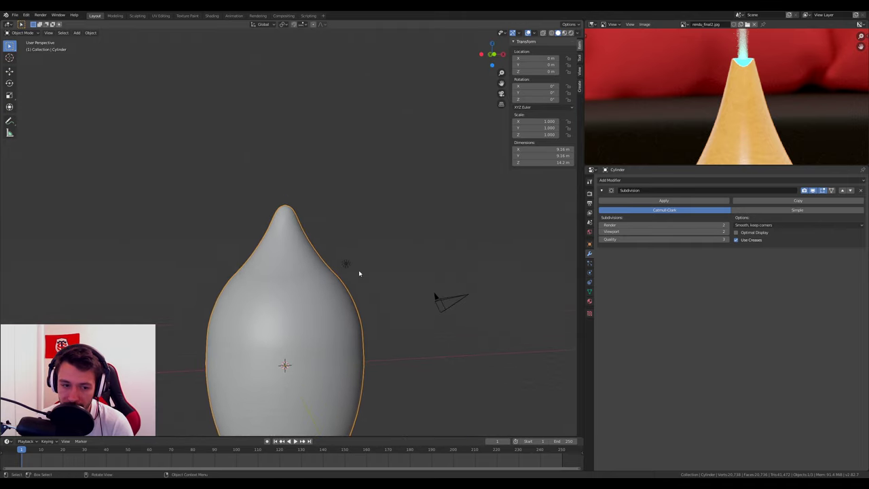
# Add an Edge Split modifier to the diffuser body.
pyautogui.click(641, 182)
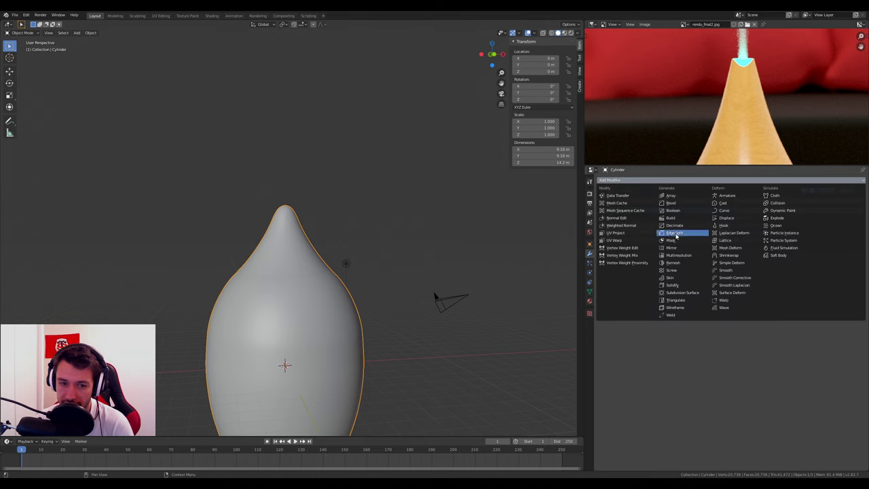
pyautogui.click(672, 232)
pyautogui.scroll(2, 295, 216)
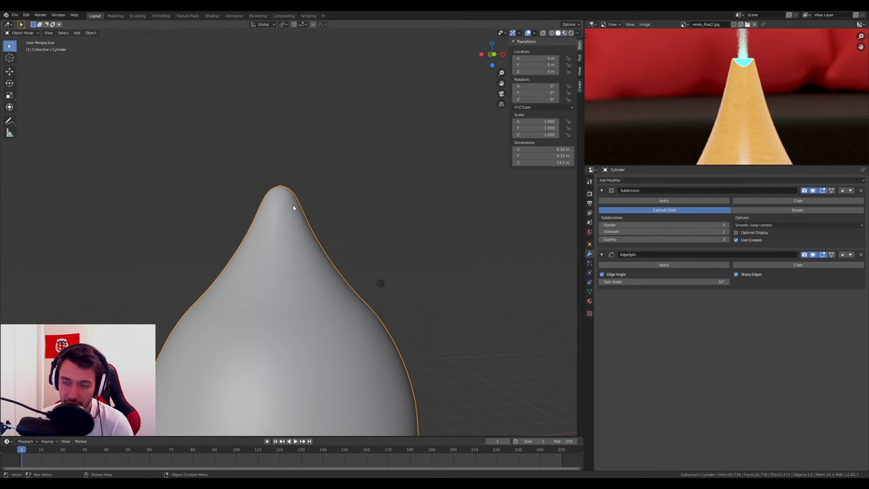
pyautogui.scroll(-1, 292, 205)
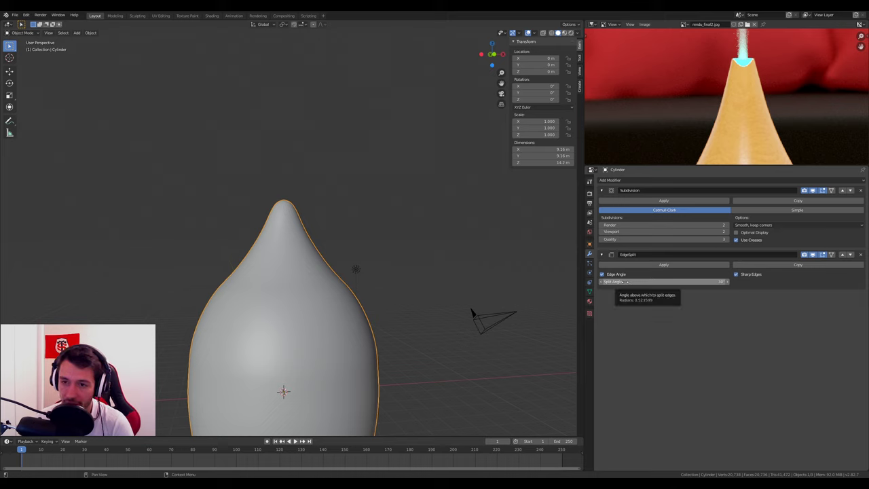
pyautogui.scroll(3, 318, 242)
pyautogui.moveTo(317, 242)
pyautogui.mouseDown(button='middle')
pyautogui.moveTo(375, 228)
pyautogui.moveTo(283, 202)
pyautogui.mouseUp(button='middle')
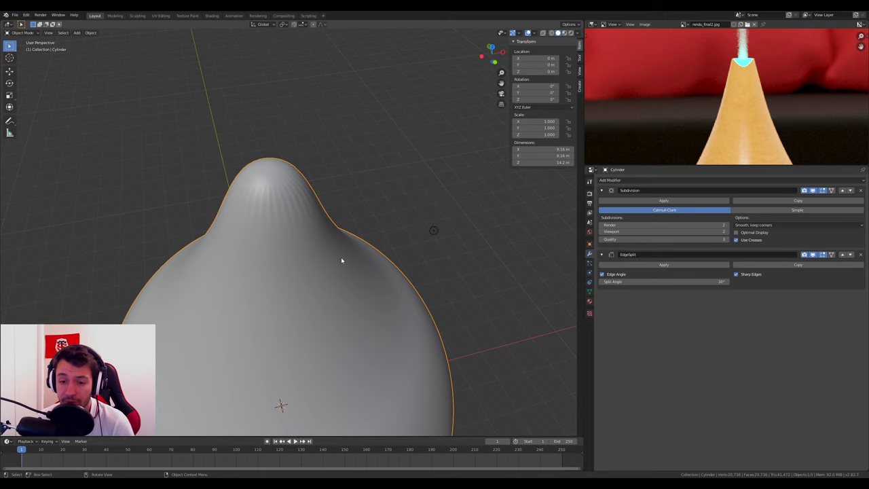
pyautogui.moveTo(341, 260)
pyautogui.mouseDown(button='middle')
pyautogui.moveTo(332, 217)
pyautogui.moveTo(319, 254)
pyautogui.moveTo(311, 169)
pyautogui.mouseUp(button='middle')
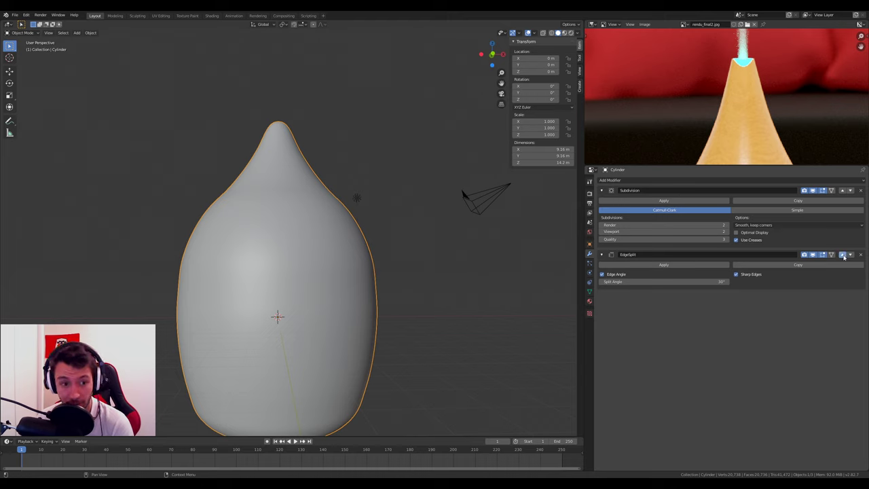
# Move the EdgeSplit modifier above Subdivision in the modifier stack.
pyautogui.click(843, 255)
pyautogui.moveTo(353, 266); pyautogui.dragTo(246, 82, button='middle')
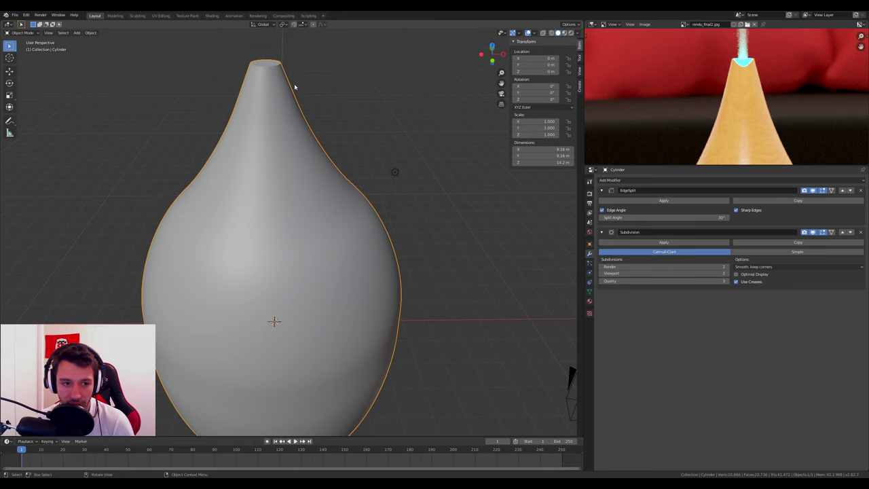
pyautogui.moveTo(294, 84); pyautogui.dragTo(330, 194, button='middle')
pyautogui.scroll(3, 326, 140)
pyautogui.moveTo(326, 140); pyautogui.dragTo(340, 190, button='middle')
pyautogui.scroll(3, 311, 221)
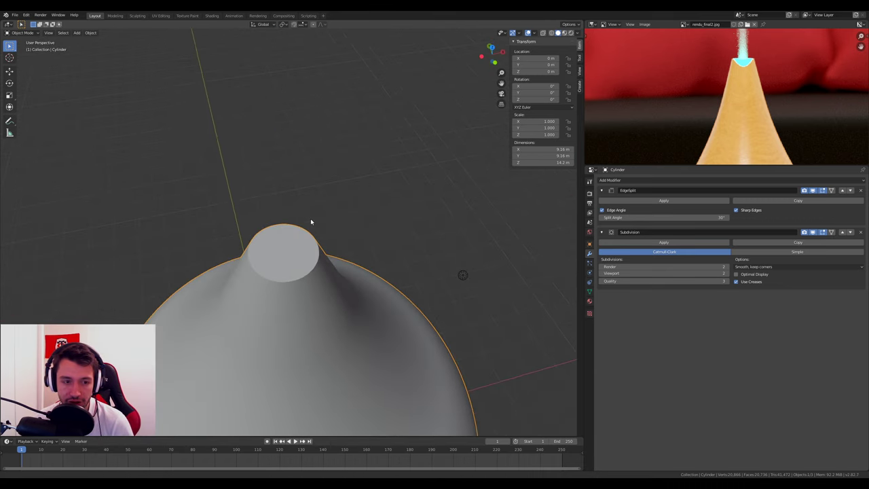
# Inset the nozzle's top face, then extrude it down and scale it into a hole.
pyautogui.press('Tab')
pyautogui.press('3')
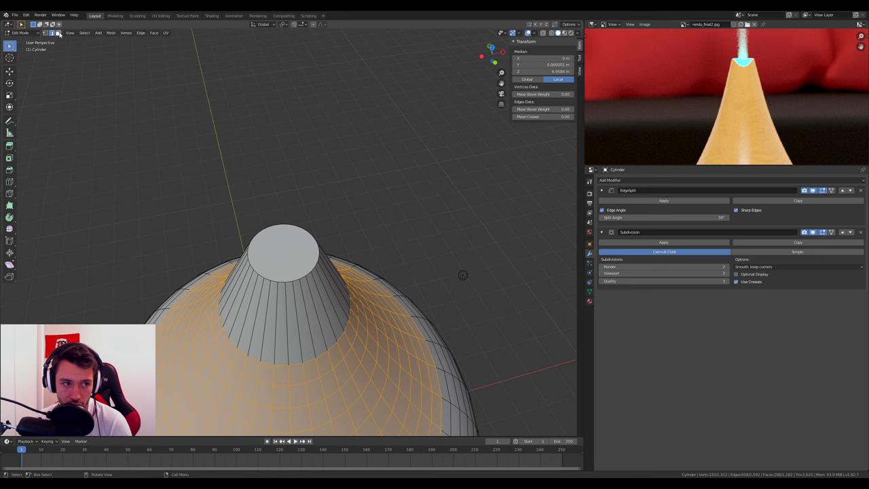
pyautogui.click(271, 258)
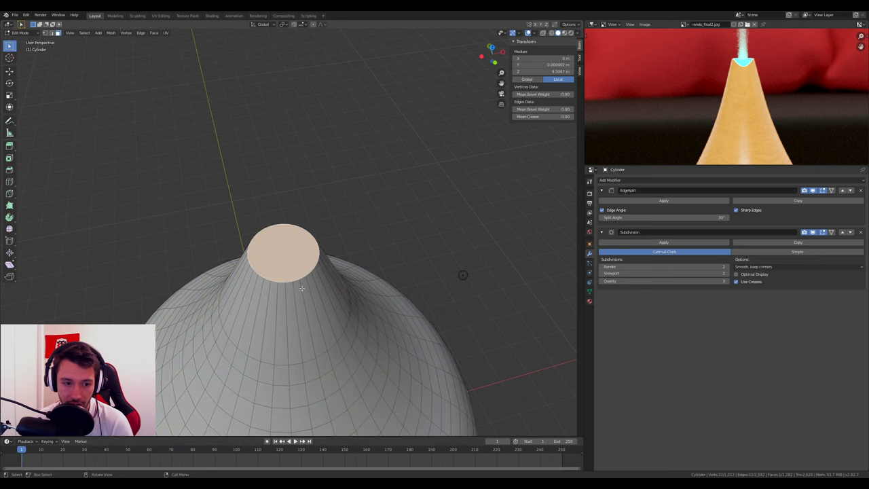
pyautogui.moveTo(302, 288); pyautogui.dragTo(366, 333, button='middle')
pyautogui.press('i')
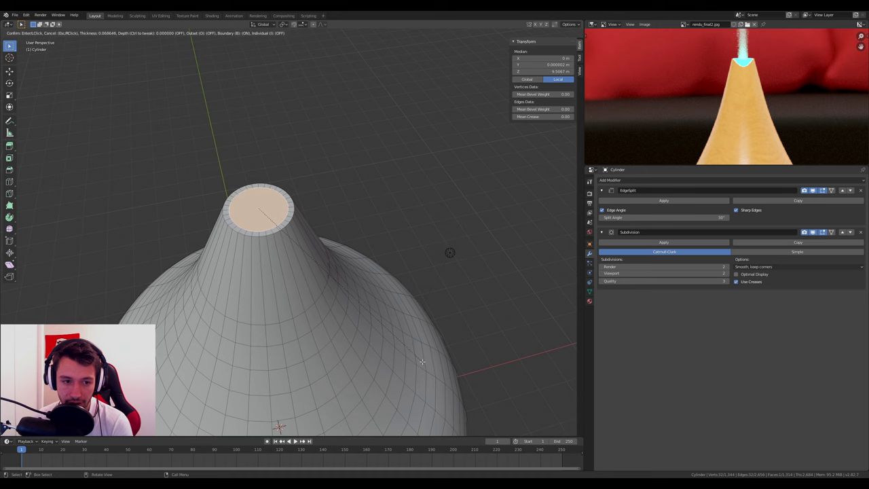
pyautogui.click(422, 362)
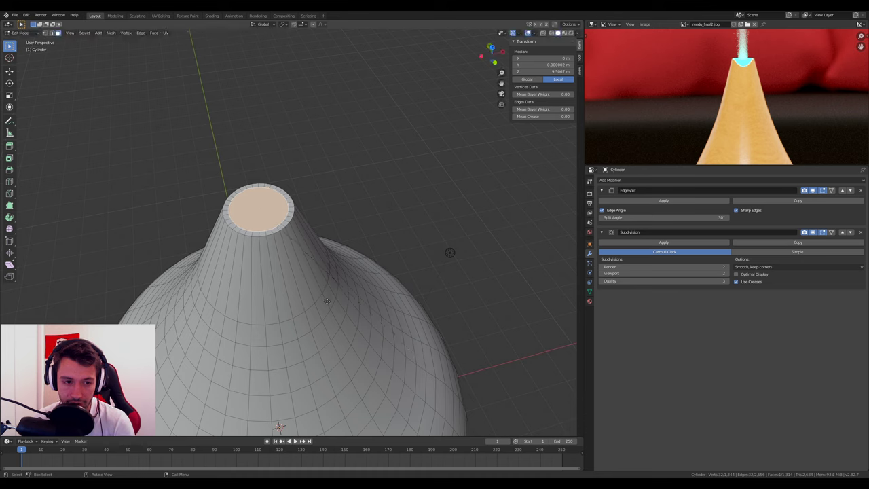
pyautogui.press('e')
pyautogui.click(328, 357)
pyautogui.press('s')
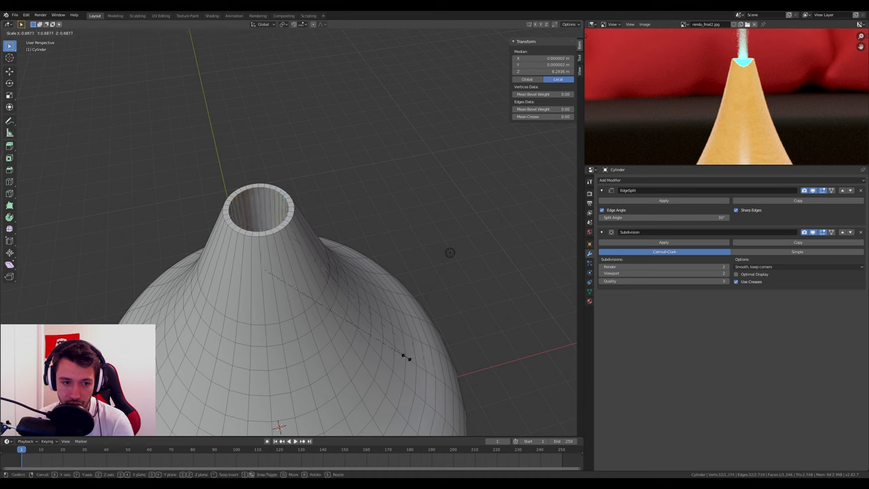
pyautogui.click(404, 357)
# Raise the sunken hole face back up along the Z axis.
pyautogui.moveTo(404, 357); pyautogui.dragTo(355, 322, button='middle')
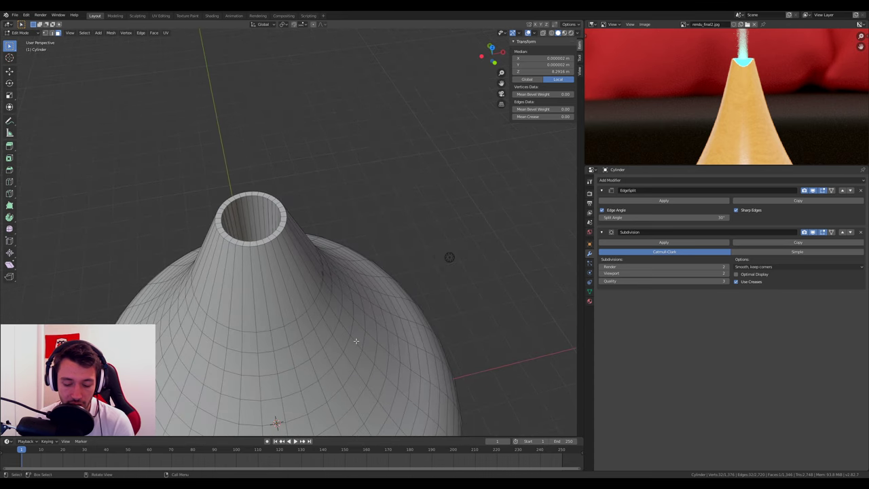
pyautogui.press('g')
pyautogui.press('z')
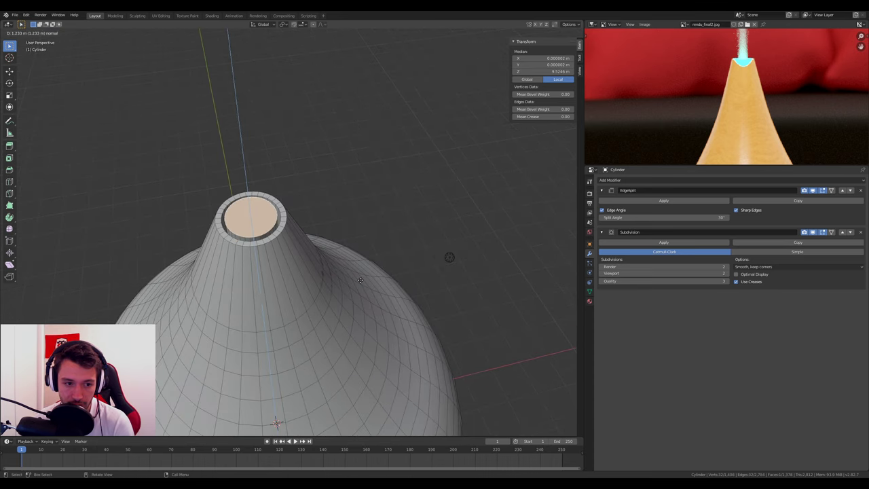
pyautogui.click(360, 282)
pyautogui.moveTo(360, 282)
pyautogui.mouseDown(button='middle')
pyautogui.moveTo(359, 256)
pyautogui.moveTo(358, 302)
pyautogui.mouseUp(button='middle')
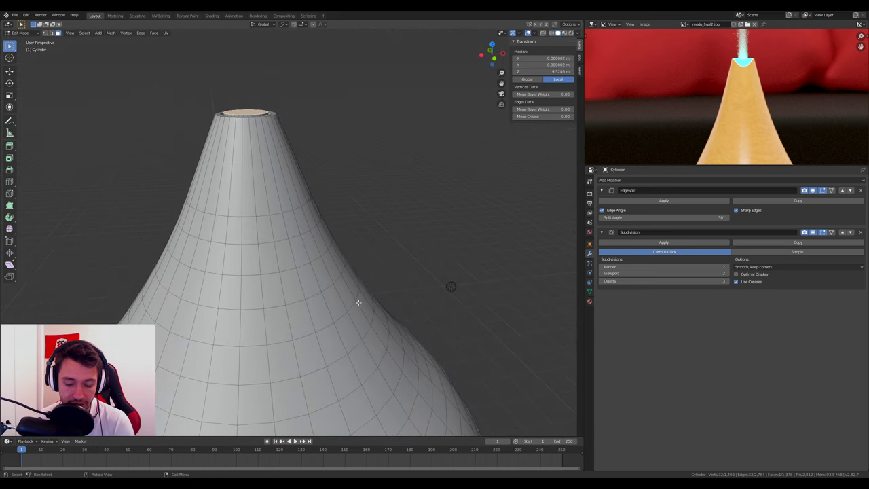
pyautogui.press('g')
pyautogui.press('z')
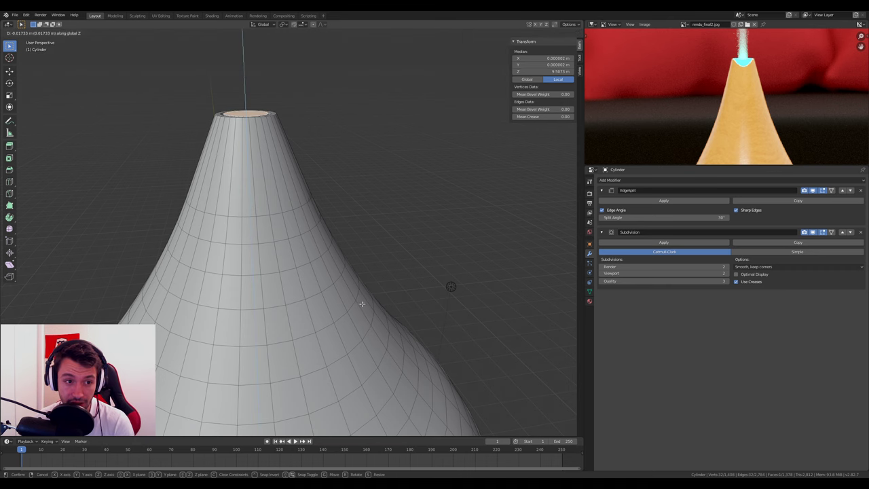
pyautogui.click(361, 303)
pyautogui.moveTo(361, 303); pyautogui.dragTo(434, 305, button='middle')
# Inset, extrude down and shrink the top face again for a stepped rim, then exit Edit Mode.
pyautogui.press('i')
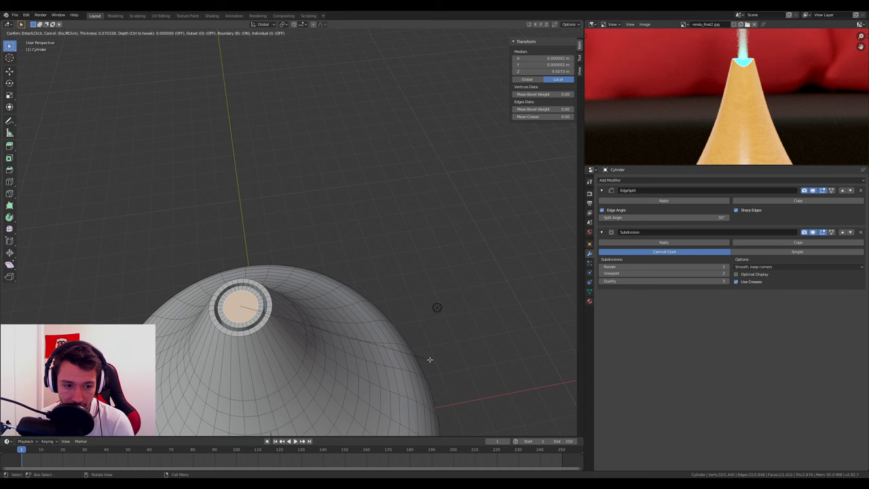
pyautogui.click(430, 359)
pyautogui.press('e')
pyautogui.click(414, 361)
pyautogui.press('s')
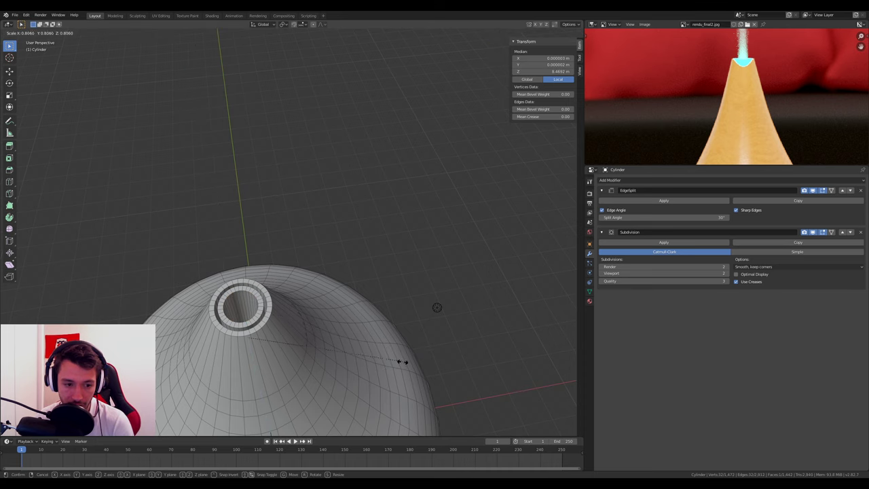
pyautogui.click(403, 362)
pyautogui.moveTo(402, 362); pyautogui.dragTo(258, 284, button='middle')
pyautogui.press('Tab')
pyautogui.scroll(2, 258, 284)
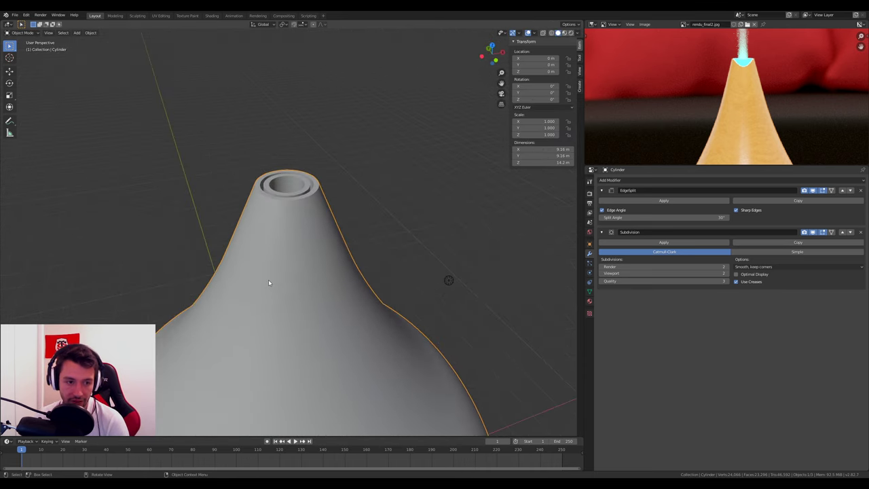
# Frame the vase in front view and add a cube at the origin.
pyautogui.scroll(2, 706, 74)
pyautogui.scroll(-1, 706, 73)
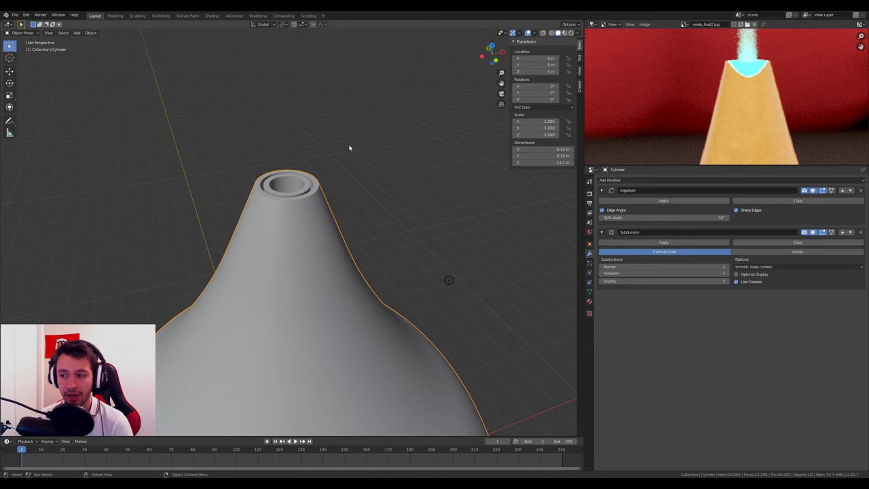
pyautogui.scroll(-3, 350, 146)
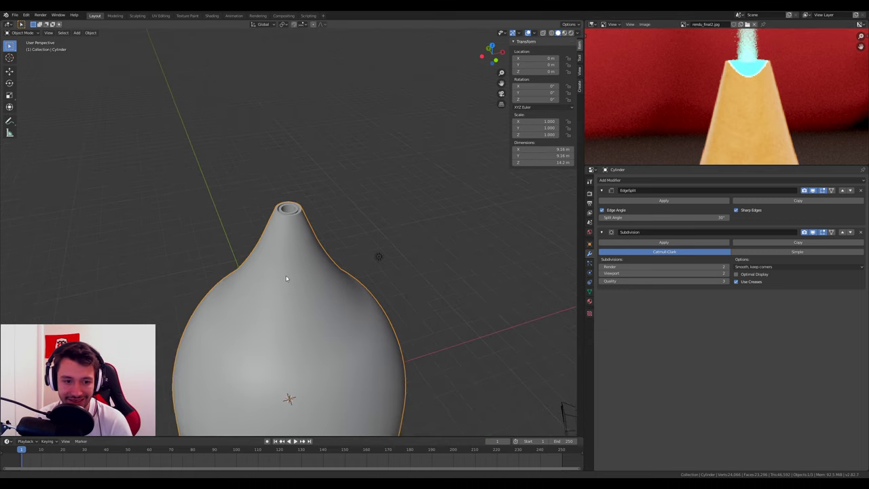
pyautogui.press('KP_Decimal')
pyautogui.moveTo(275, 267)
pyautogui.mouseDown(button='middle')
pyautogui.moveTo(277, 220)
pyautogui.moveTo(277, 241)
pyautogui.moveTo(202, 241)
pyautogui.moveTo(267, 247)
pyautogui.mouseUp(button='middle')
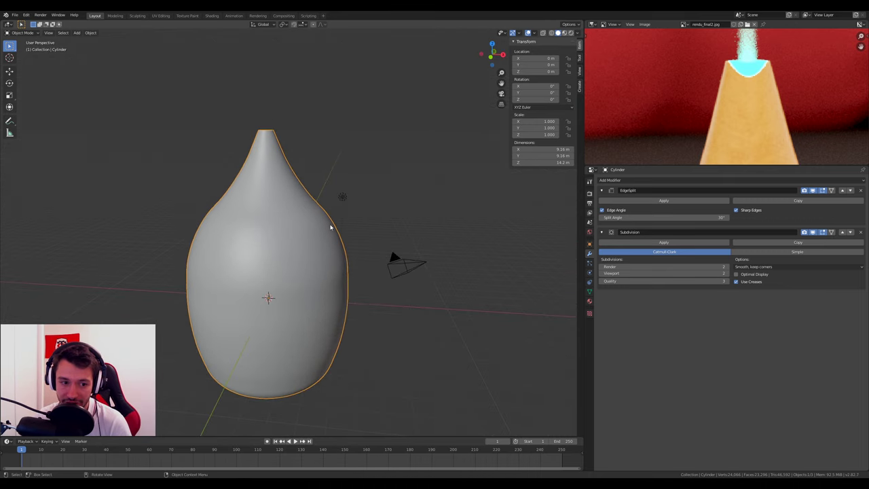
pyautogui.moveTo(329, 254); pyautogui.dragTo(330, 219, button='middle')
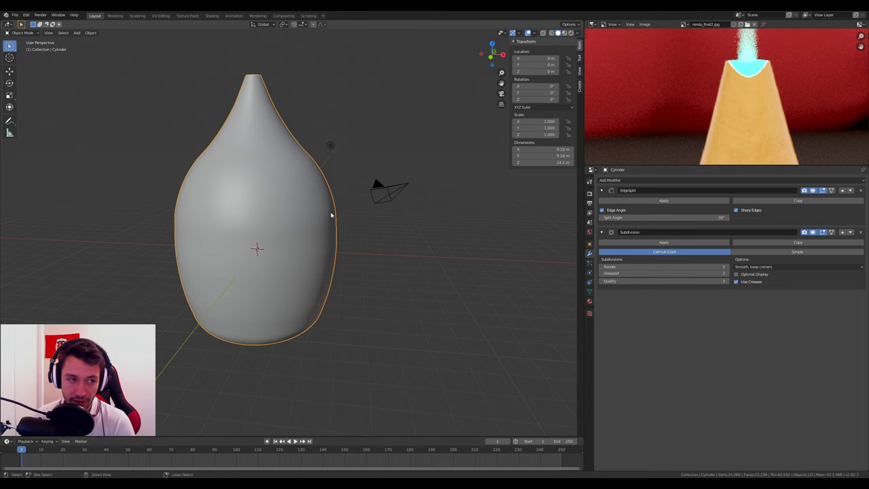
pyautogui.press('KP_1')
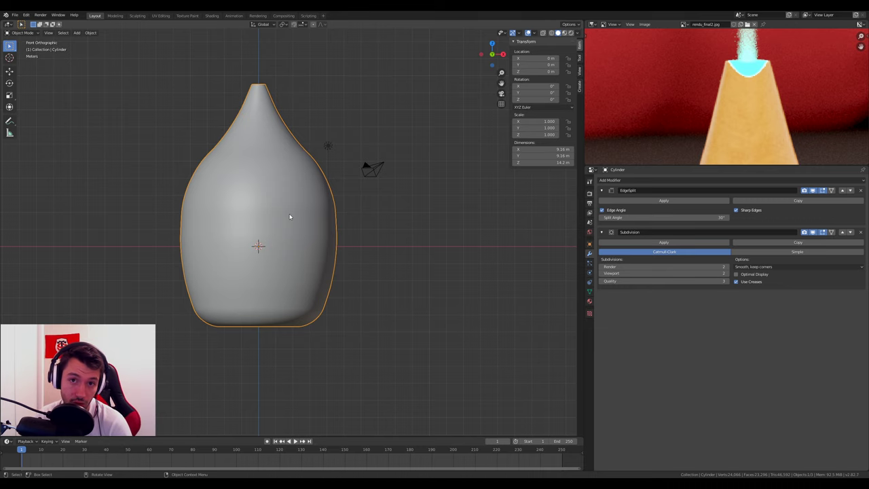
pyautogui.scroll(-5, 319, 217)
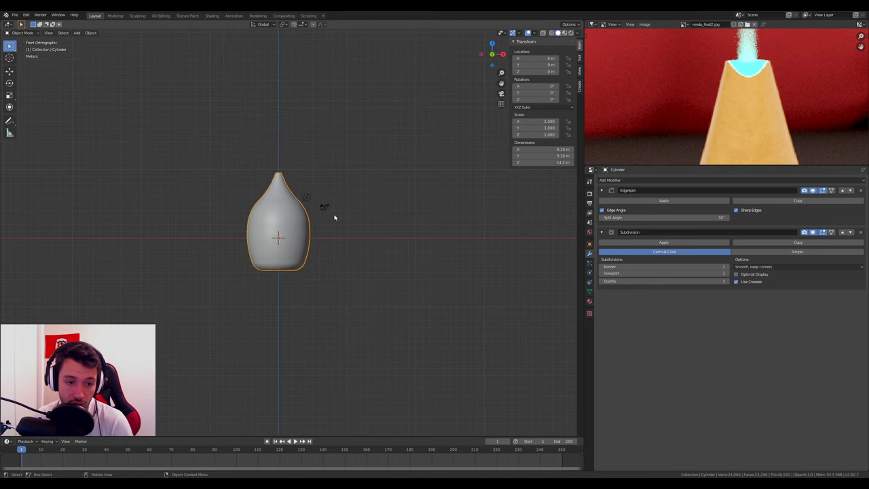
pyautogui.hotkey('shift', 'a')
pyautogui.click(366, 221)
# Scale the cube to about 21.966 and switch the viewport to Wireframe.
pyautogui.press('s')
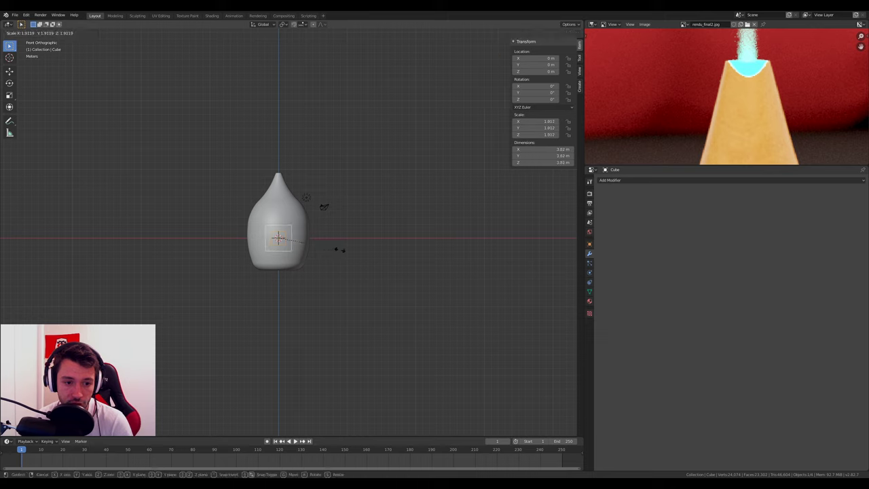
pyautogui.click(413, 278)
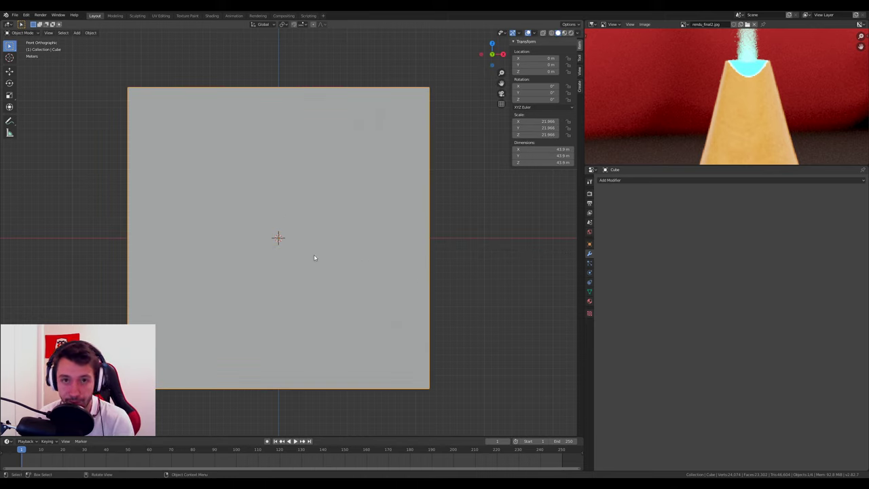
pyautogui.press('z')
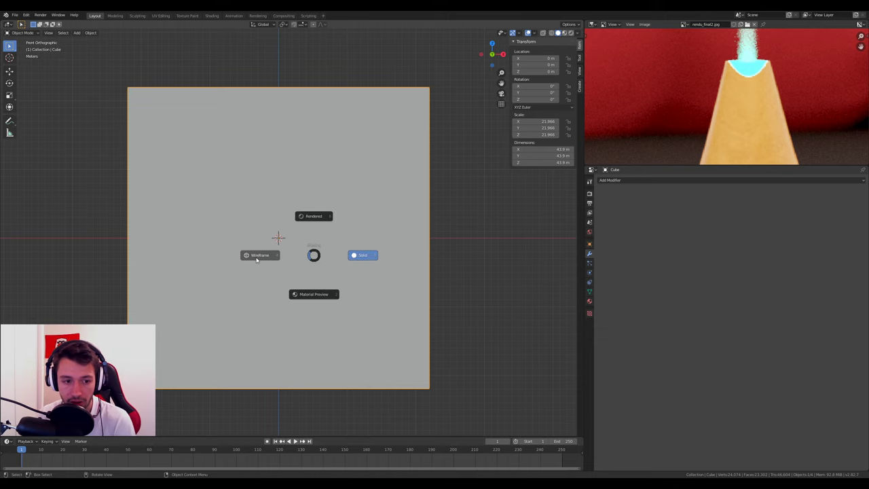
pyautogui.click(258, 256)
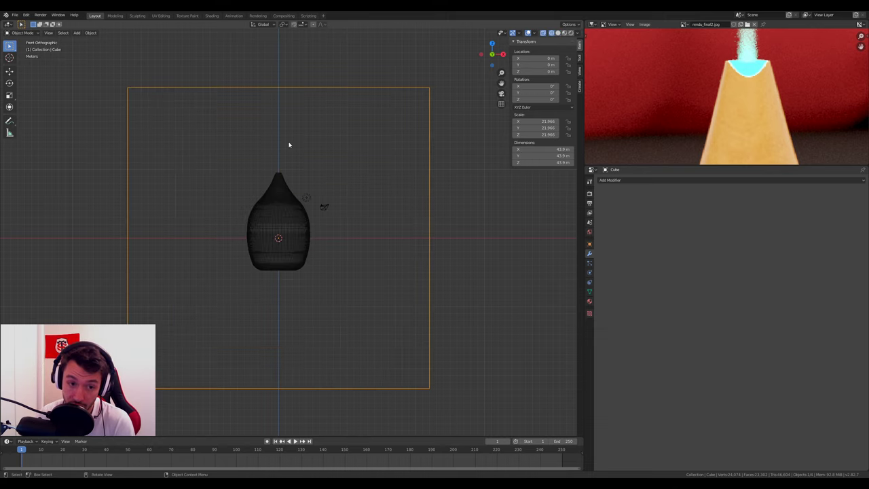
# Raise the cube along Z to 17.159 m so it encloses the diffuser.
pyautogui.press('g')
pyautogui.press('z')
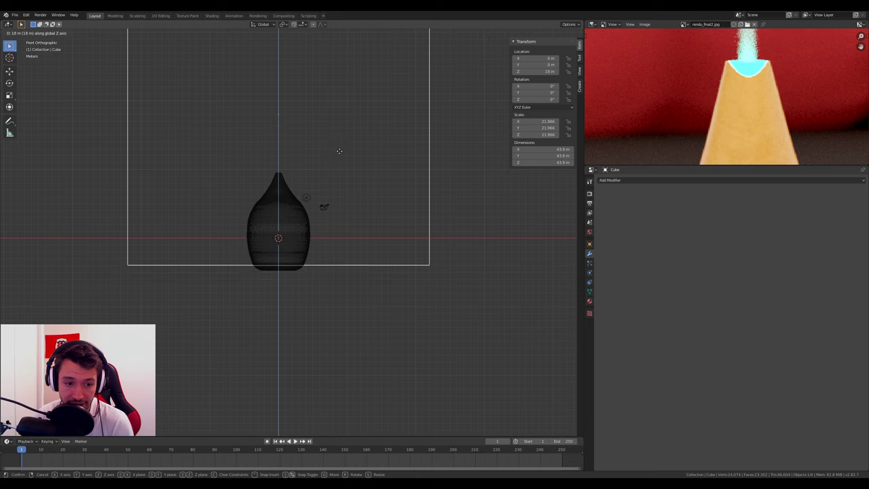
pyautogui.click(340, 154)
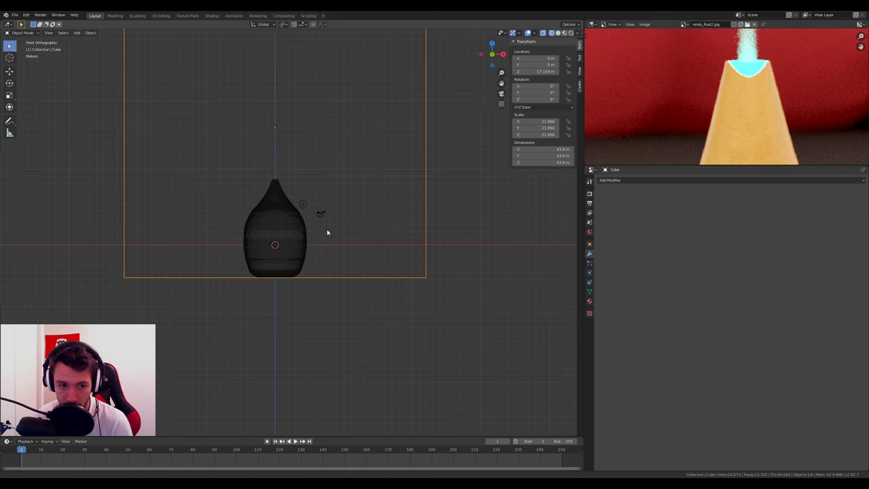
pyautogui.keyDown('shift'); pyautogui.moveTo(327, 229); pyautogui.dragTo(318, 325, button='middle'); pyautogui.keyUp('shift')
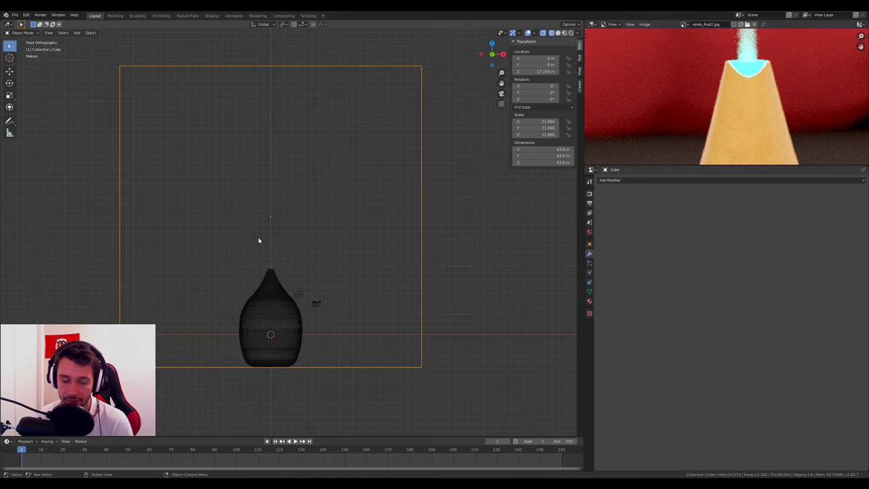
pyautogui.moveTo(259, 241); pyautogui.dragTo(285, 305, button='middle')
# Add a UV sphere and shrink it to about 0.131 scale.
pyautogui.hotkey('shift', 'a')
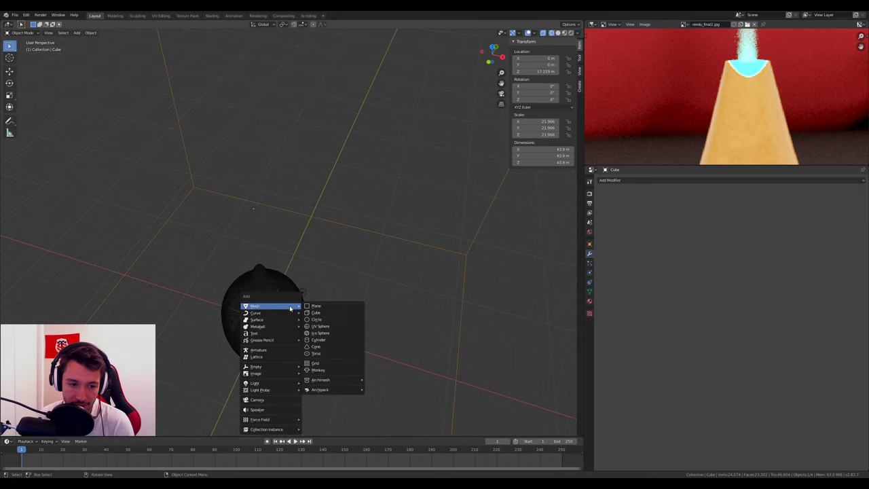
pyautogui.click(320, 326)
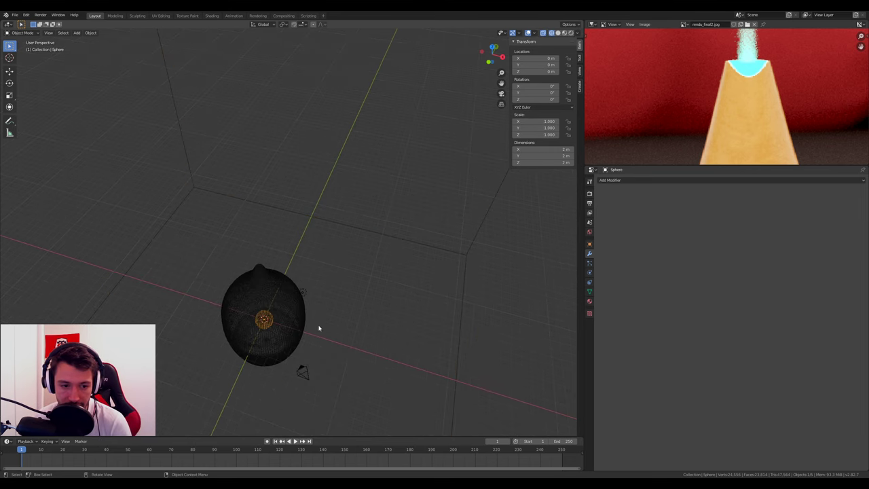
pyautogui.scroll(2, 293, 353)
pyautogui.moveTo(351, 385)
pyautogui.mouseDown(button='middle')
pyautogui.moveTo(326, 283)
pyautogui.moveTo(312, 320)
pyautogui.moveTo(356, 297)
pyautogui.moveTo(496, 352)
pyautogui.mouseUp(button='middle')
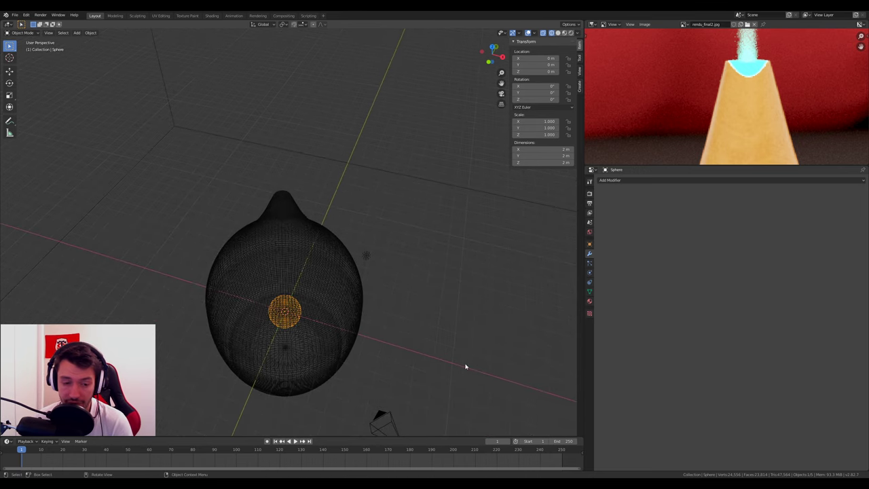
pyautogui.press('s')
pyautogui.click(319, 282)
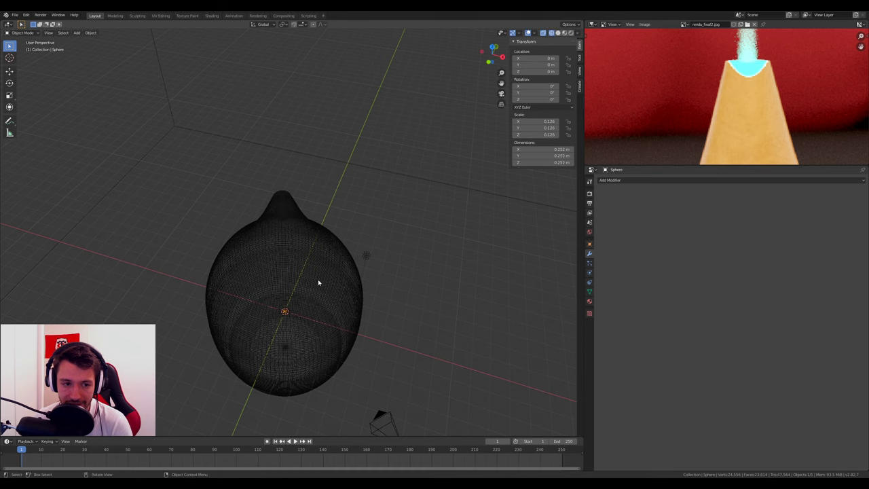
# Lift the sphere along Z to 9.0514 m, into the nozzle opening.
pyautogui.press('KP_1')
pyautogui.press('g')
pyautogui.press('z')
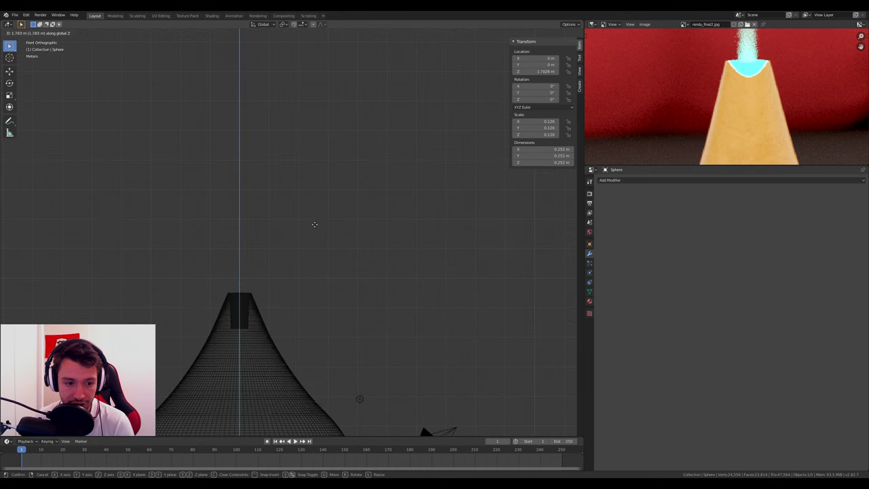
pyautogui.click(329, 422)
pyautogui.moveTo(324, 374); pyautogui.dragTo(299, 367, button='middle')
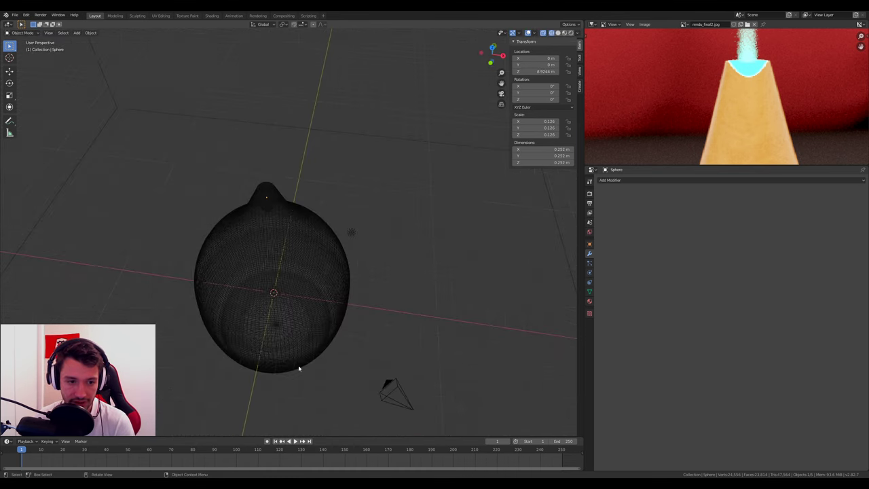
pyautogui.press('KP_Decimal')
pyautogui.scroll(-3, 326, 248)
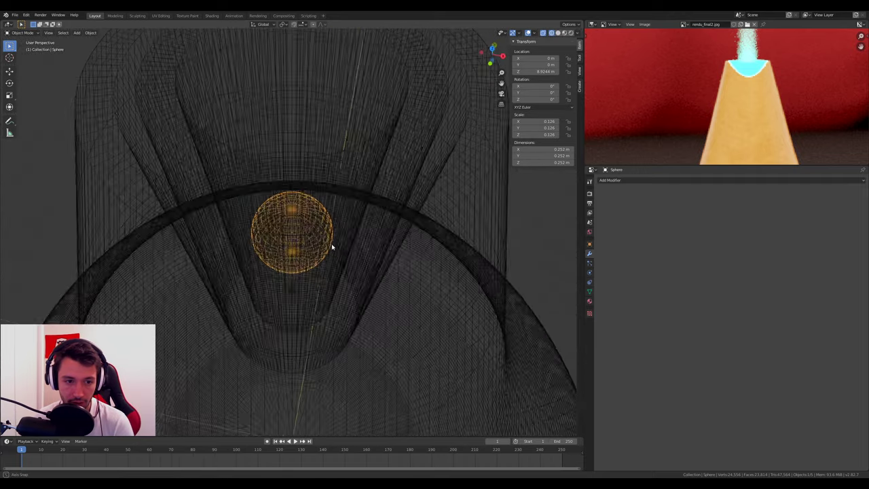
pyautogui.scroll(-3, 327, 247)
pyautogui.scroll(-3, 326, 248)
# Return the viewport to Solid shading and select the large enclosing cube.
pyautogui.press('z')
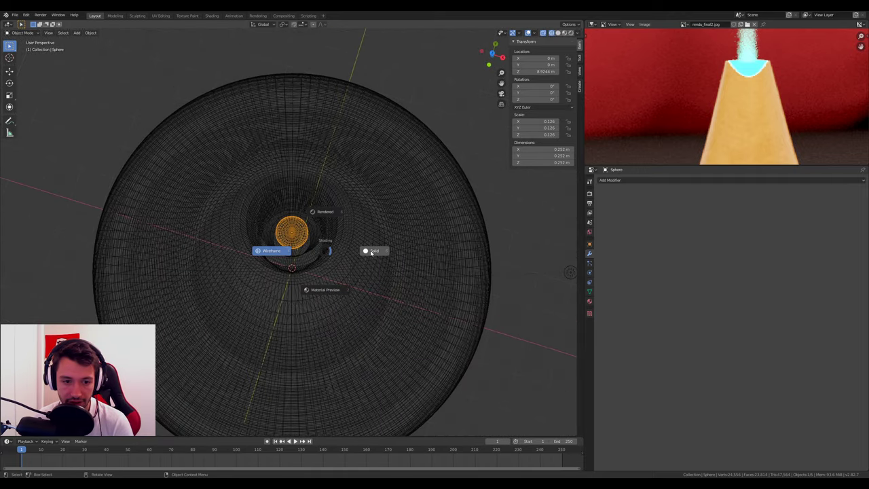
pyautogui.click(372, 251)
pyautogui.moveTo(421, 279)
pyautogui.mouseDown(button='middle')
pyautogui.moveTo(412, 239)
pyautogui.moveTo(400, 230)
pyautogui.moveTo(400, 247)
pyautogui.mouseUp(button='middle')
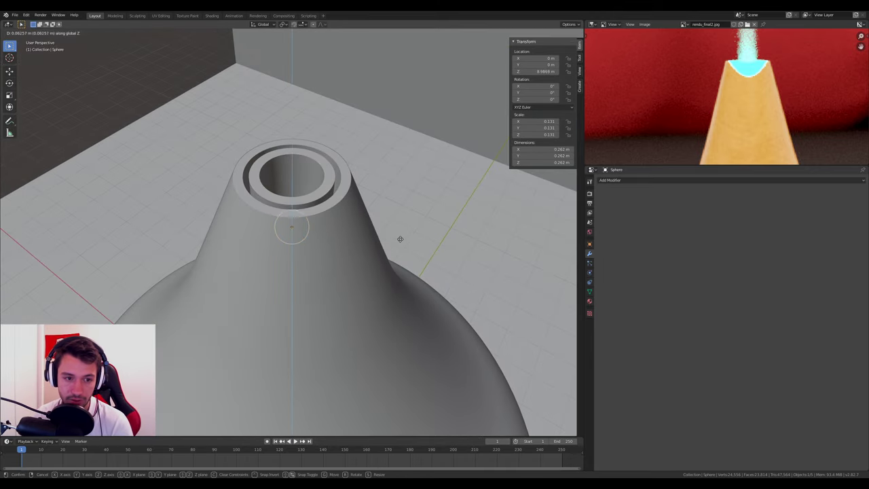
pyautogui.scroll(-3, 401, 244)
pyautogui.scroll(-3, 404, 272)
pyautogui.scroll(-3, 394, 285)
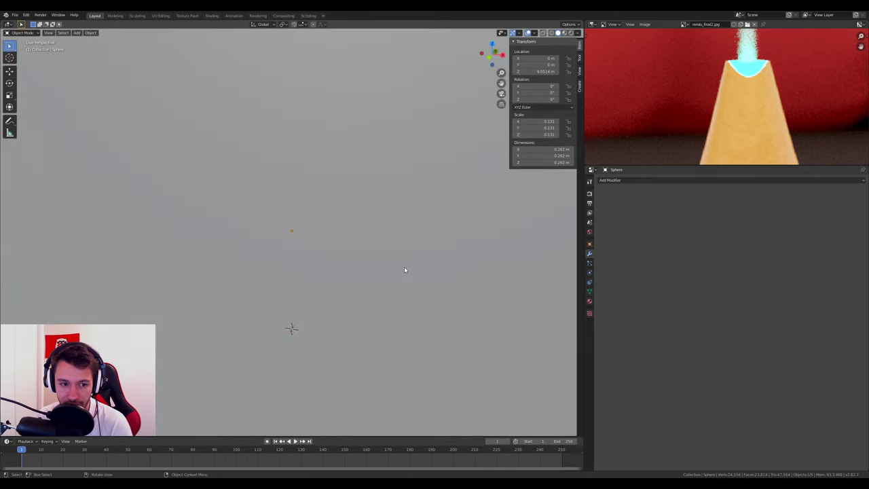
pyautogui.scroll(-3, 406, 270)
pyautogui.scroll(5, 380, 245)
pyautogui.click(366, 220)
pyautogui.scroll(-4, 366, 220)
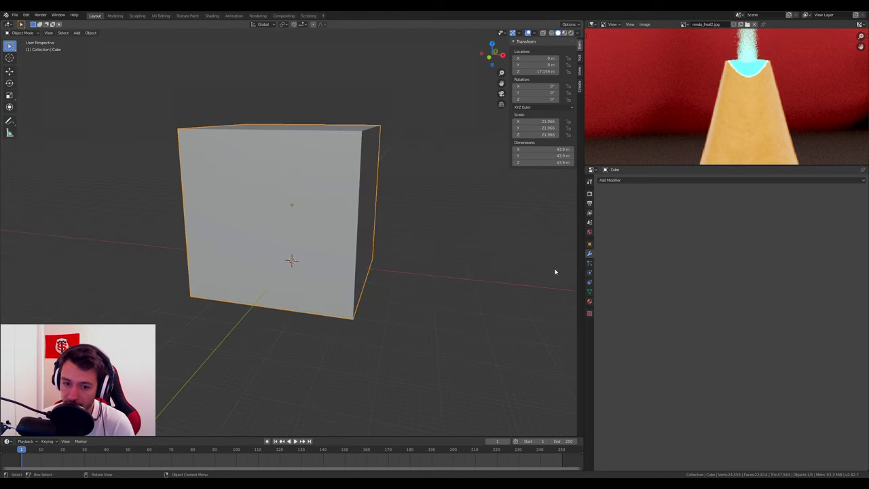
# Enable Fluid physics on the large cube and set its type to Domain.
pyautogui.click(590, 273)
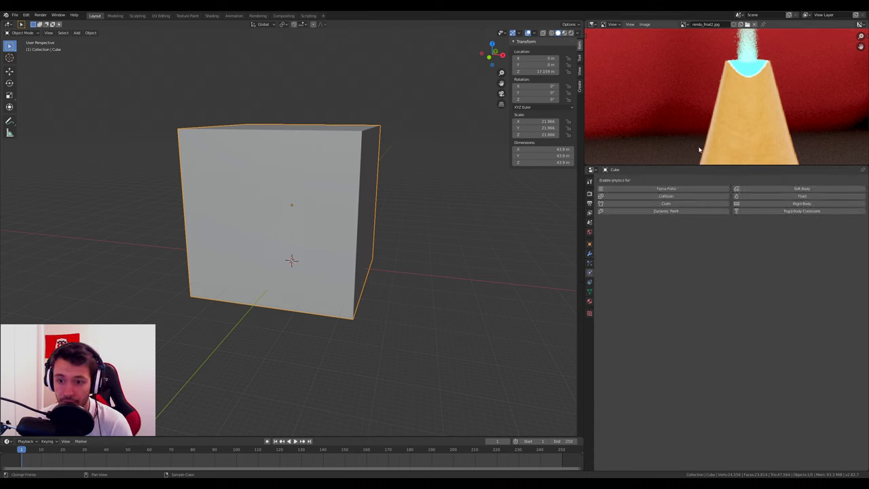
pyautogui.click(788, 197)
pyautogui.click(752, 232)
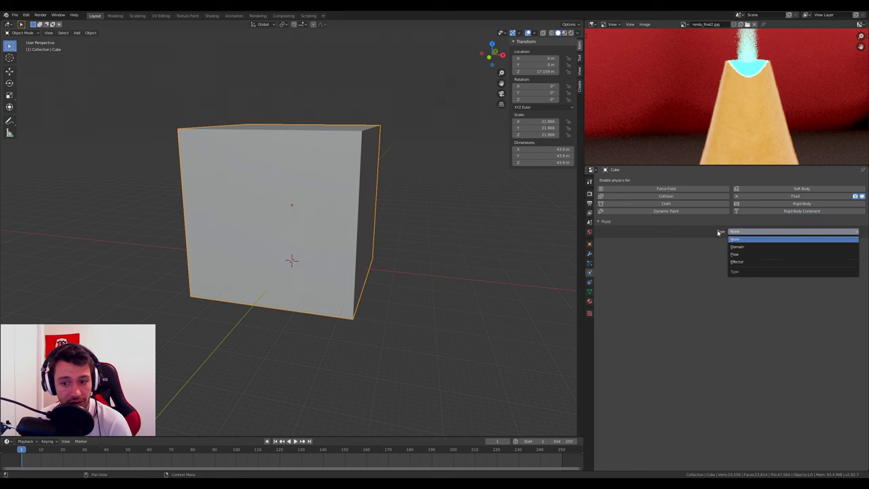
pyautogui.click(752, 249)
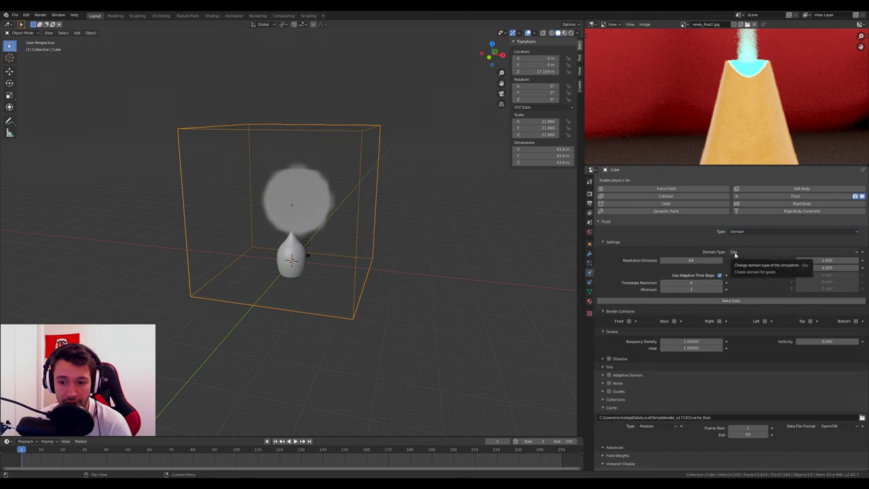
# Delete the old config and data folders in the cache browser and accept.
pyautogui.scroll(3, 343, 264)
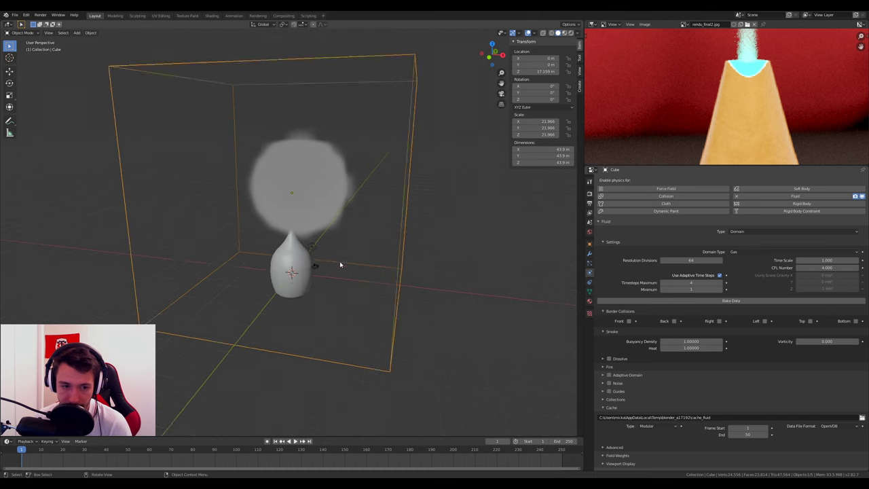
pyautogui.moveTo(340, 261)
pyautogui.mouseDown(button='middle')
pyautogui.moveTo(355, 248)
pyautogui.moveTo(315, 146)
pyautogui.mouseUp(button='middle')
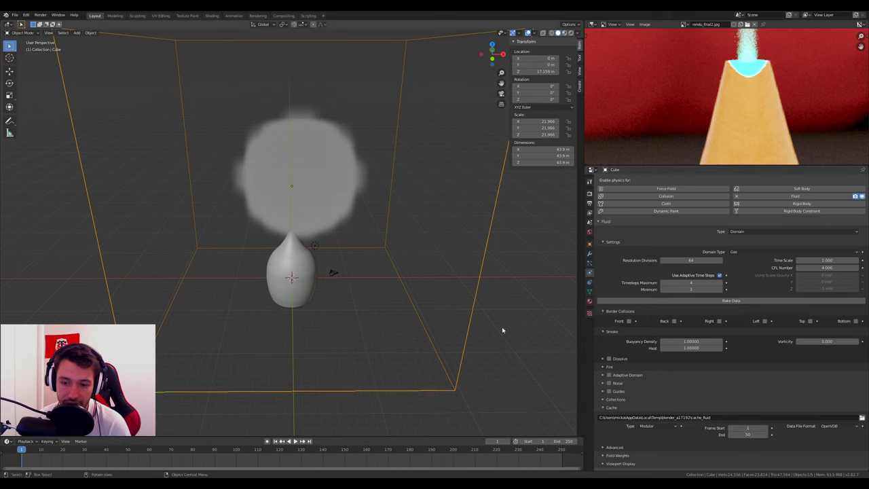
pyautogui.click(862, 419)
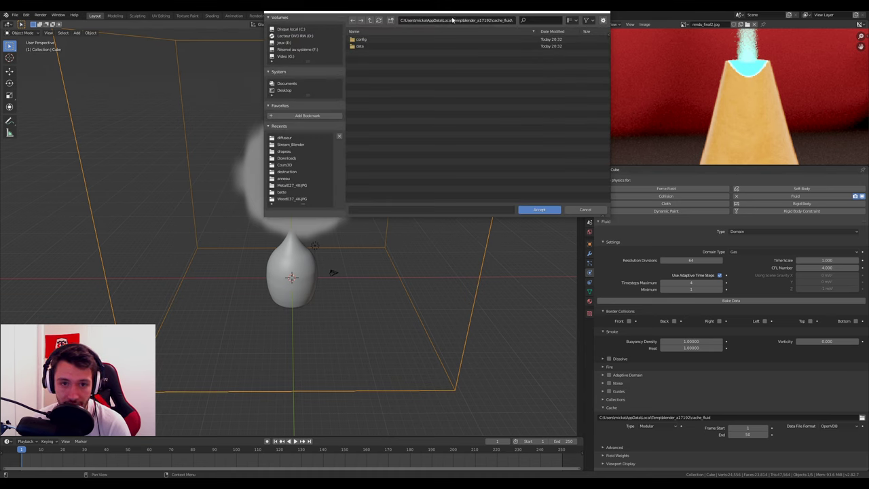
pyautogui.press('a')
pyautogui.press('Delete')
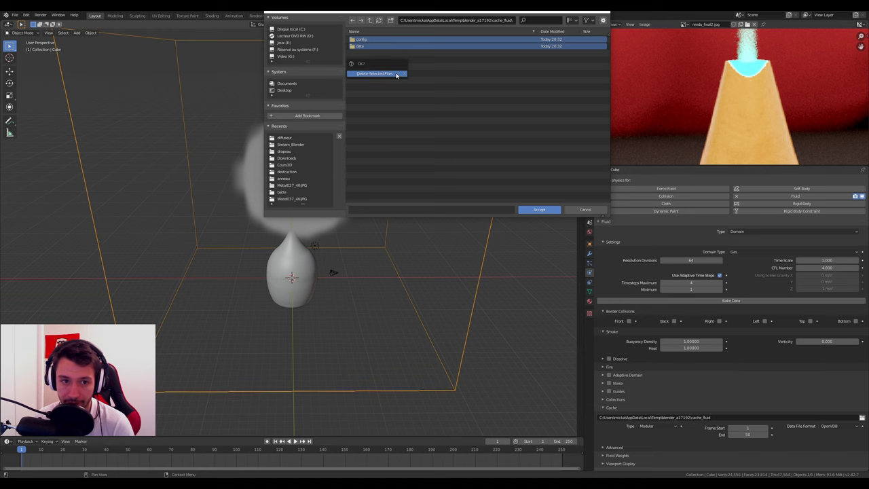
pyautogui.click(397, 74)
pyautogui.click(550, 211)
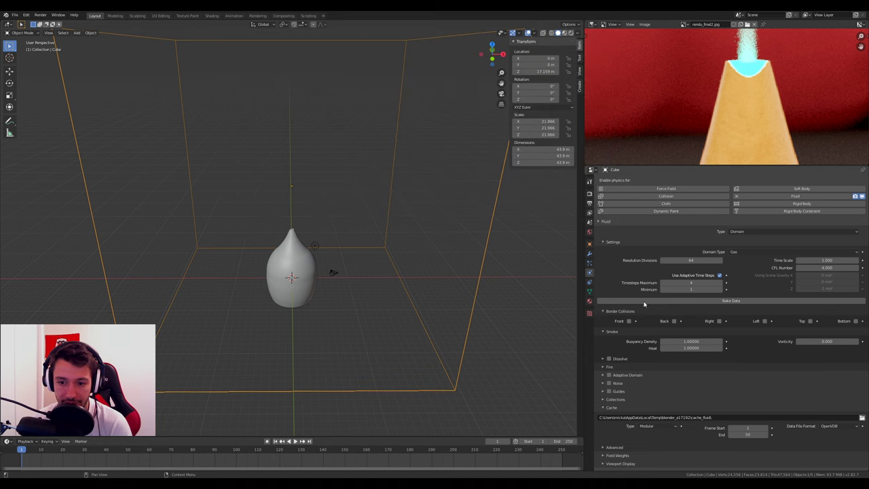
pyautogui.moveTo(306, 204); pyautogui.dragTo(326, 215, button='middle')
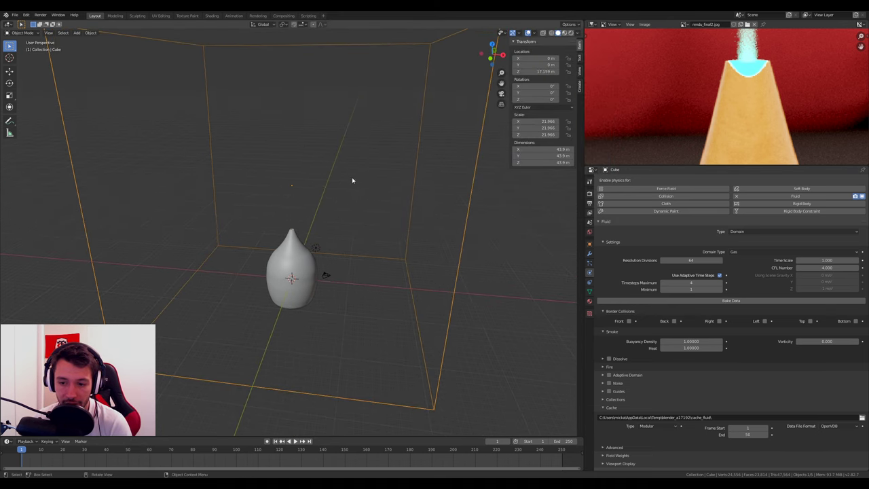
# Stop the playing simulation and return the timeline to frame 1.
pyautogui.scroll(2, 288, 194)
pyautogui.scroll(-2, 290, 236)
pyautogui.press('space')
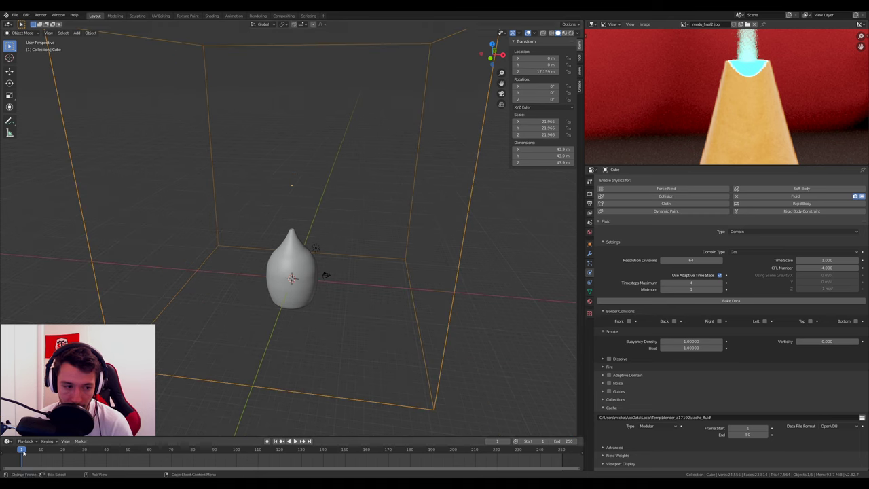
pyautogui.click(19, 459)
pyautogui.moveTo(20, 459); pyautogui.dragTo(21, 459)
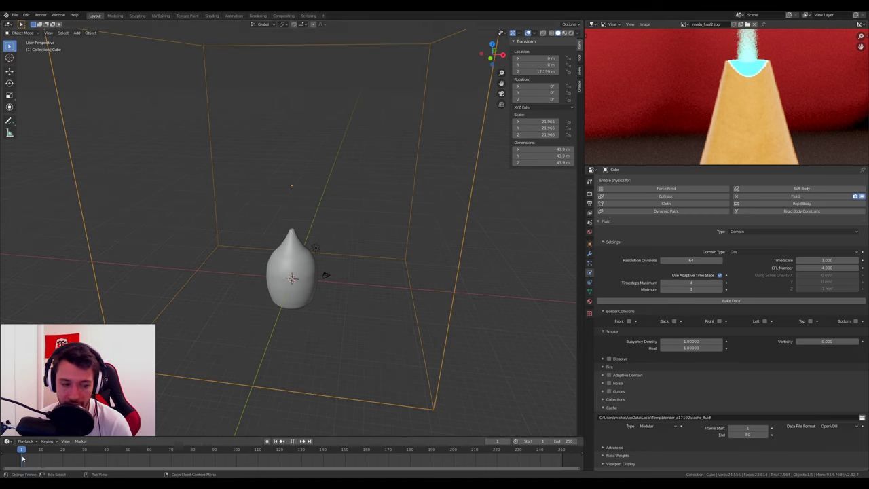
pyautogui.press('space')
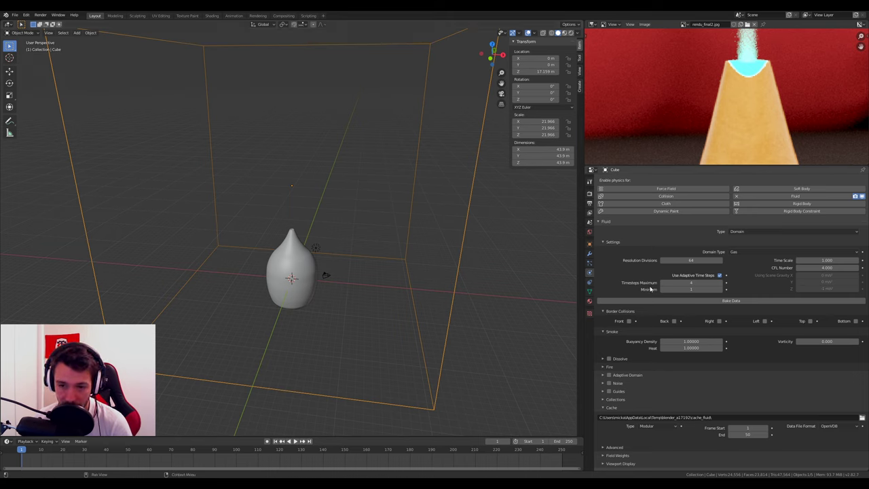
# Give the small nozzle sphere Fluid physics with type Flow.
pyautogui.scroll(2, 319, 252)
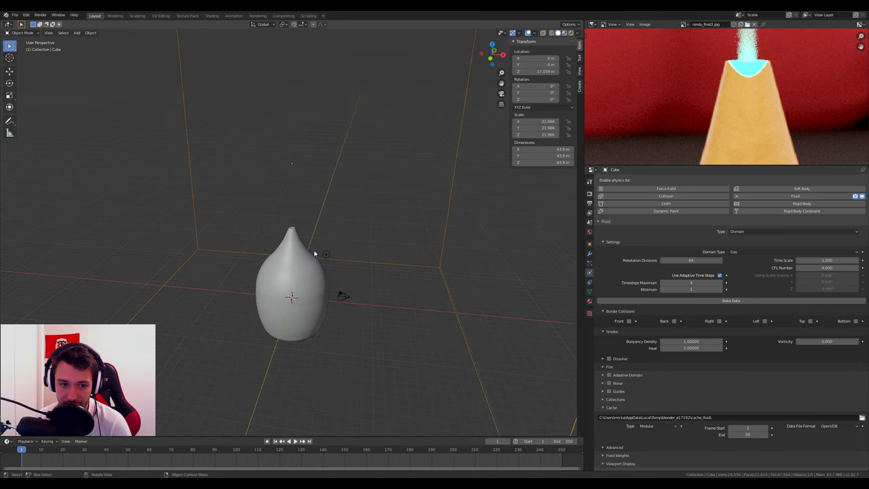
pyautogui.scroll(2, 310, 217)
pyautogui.moveTo(310, 217); pyautogui.dragTo(305, 289, button='middle')
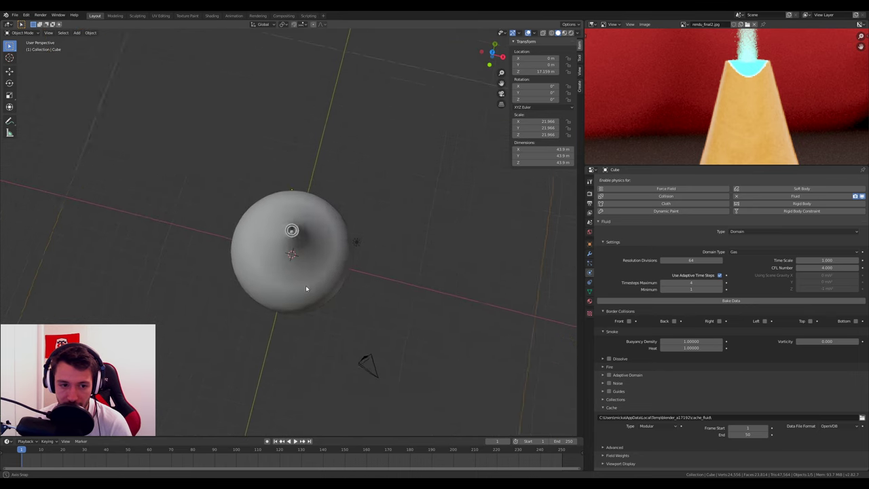
pyautogui.scroll(2, 305, 288)
pyautogui.click(305, 288)
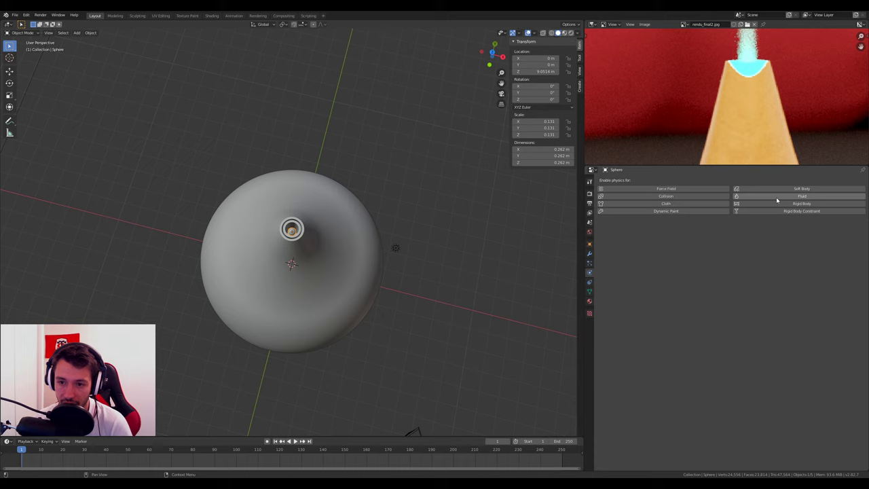
pyautogui.click(778, 197)
pyautogui.click(759, 231)
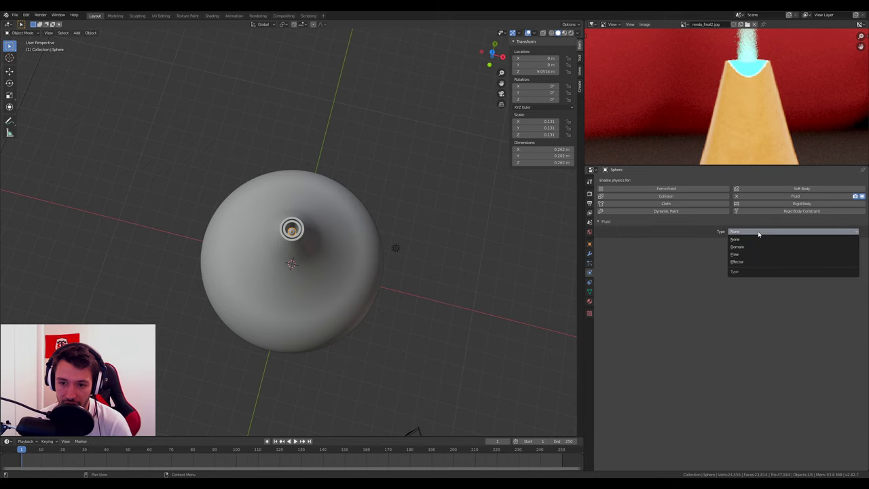
pyautogui.click(736, 255)
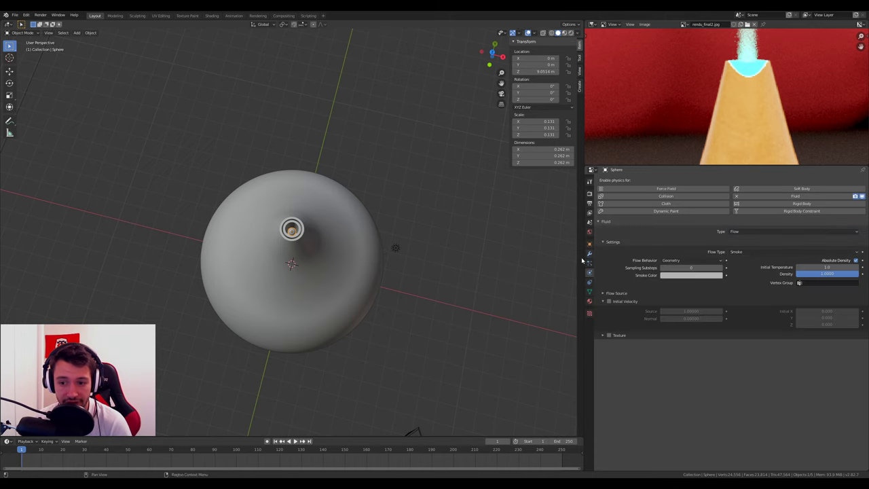
# Select the domain cube and start Bake Data for the smoke.
pyautogui.scroll(-5, 429, 288)
pyautogui.moveTo(430, 288); pyautogui.dragTo(431, 217, button='middle')
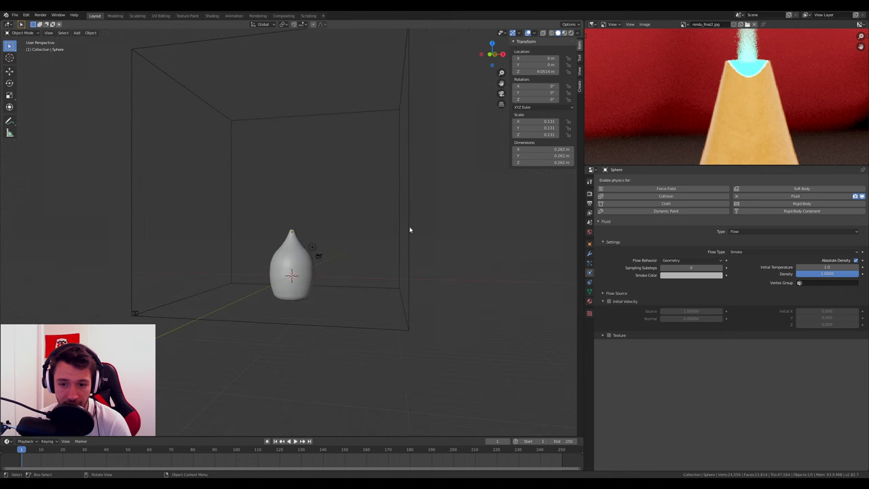
pyautogui.click(410, 229)
pyautogui.click(732, 300)
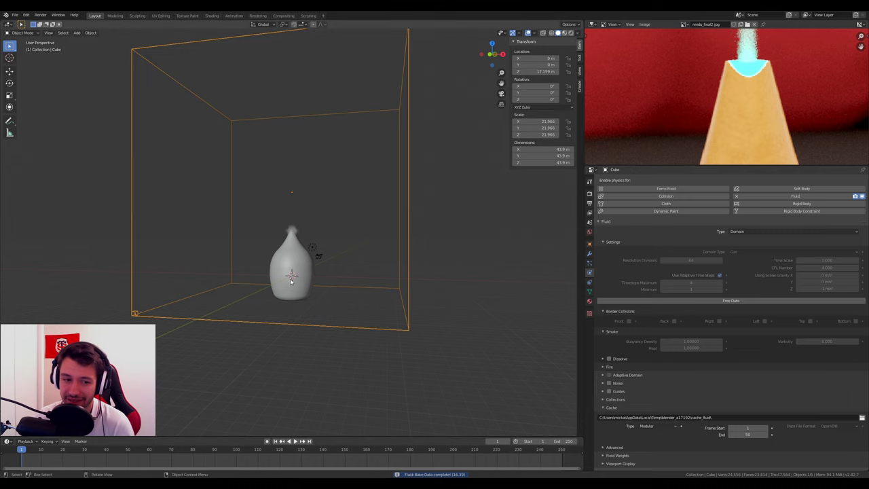
# Play the baked smoke, scrub the timeline, and stop playback at frame 32.
pyautogui.scroll(4, 291, 279)
pyautogui.scroll(2, 294, 261)
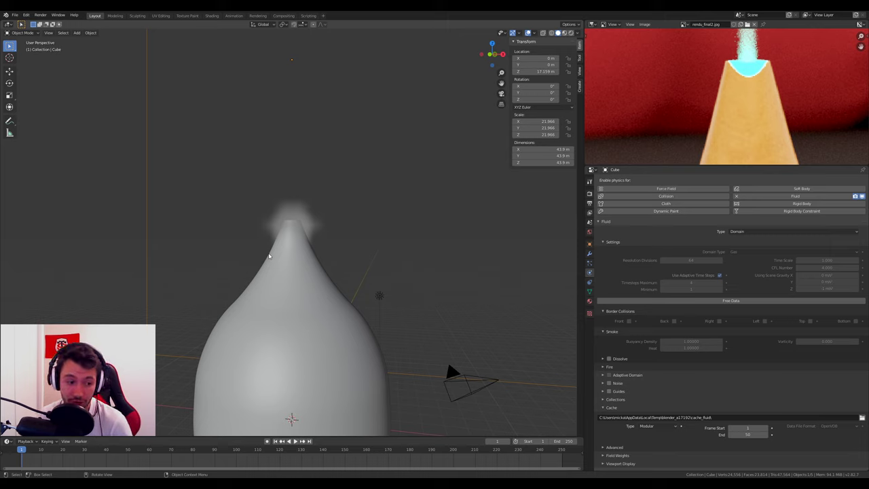
pyautogui.scroll(-3, 182, 335)
pyautogui.press('space')
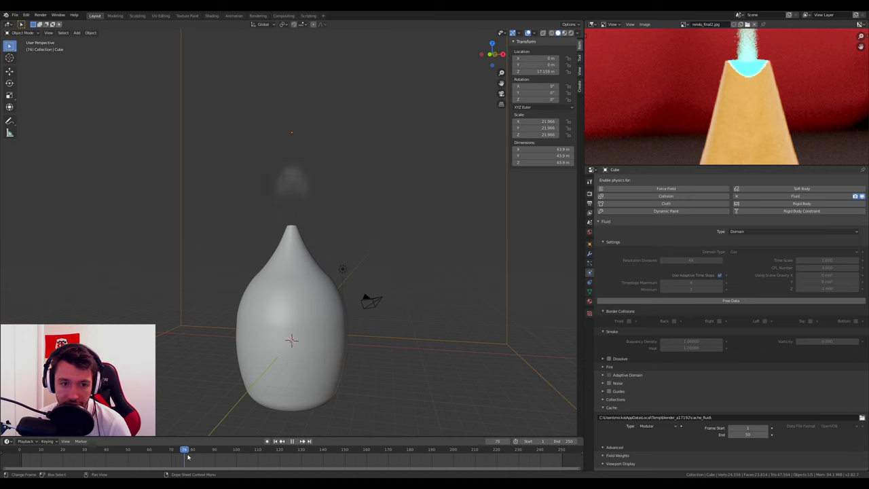
pyautogui.moveTo(154, 459); pyautogui.dragTo(73, 460)
pyautogui.moveTo(48, 463); pyautogui.dragTo(78, 462)
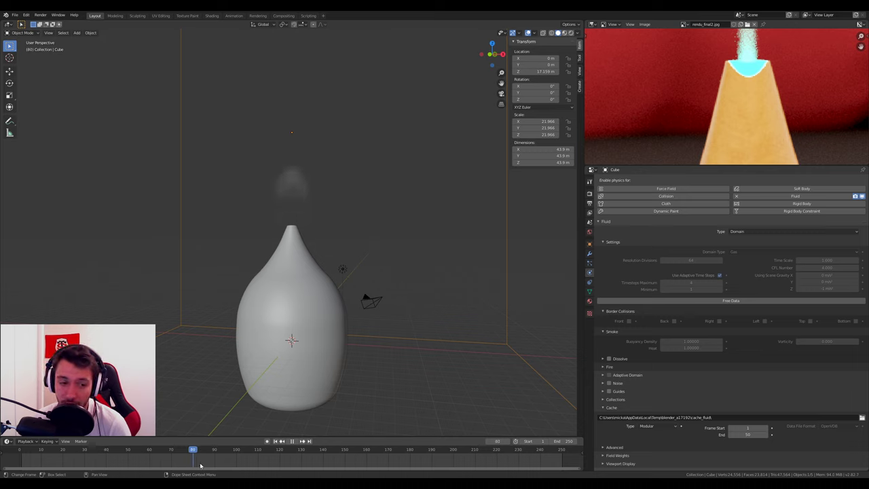
pyautogui.press('space')
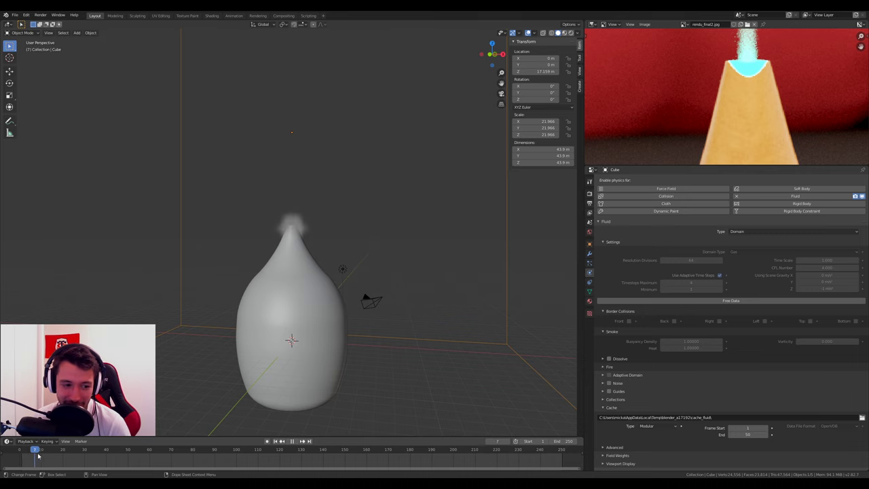
pyautogui.press('space')
pyautogui.scroll(4, 333, 222)
pyautogui.moveTo(333, 222)
pyautogui.mouseDown(button='middle')
pyautogui.moveTo(326, 281)
pyautogui.moveTo(292, 228)
pyautogui.mouseUp(button='middle')
# Change the nozzle sphere's Flow Behavior from Geometry to Inflow, then reselect the domain cube.
pyautogui.click(292, 228)
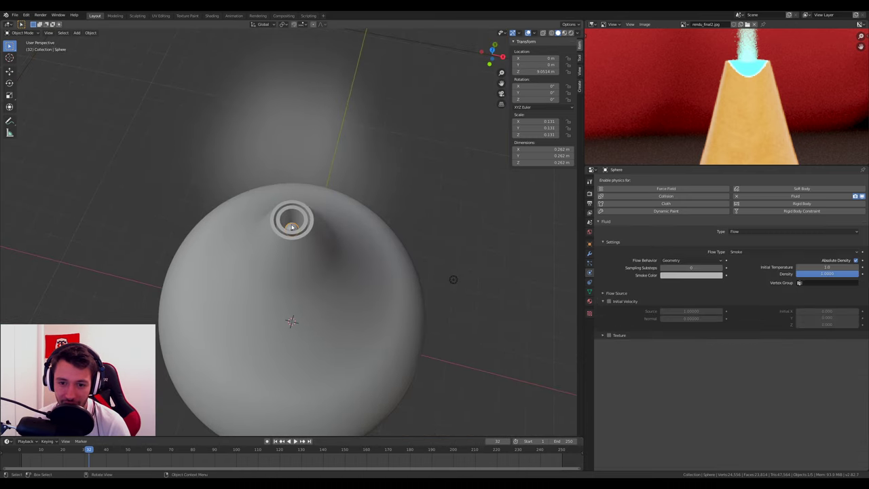
pyautogui.click(752, 252)
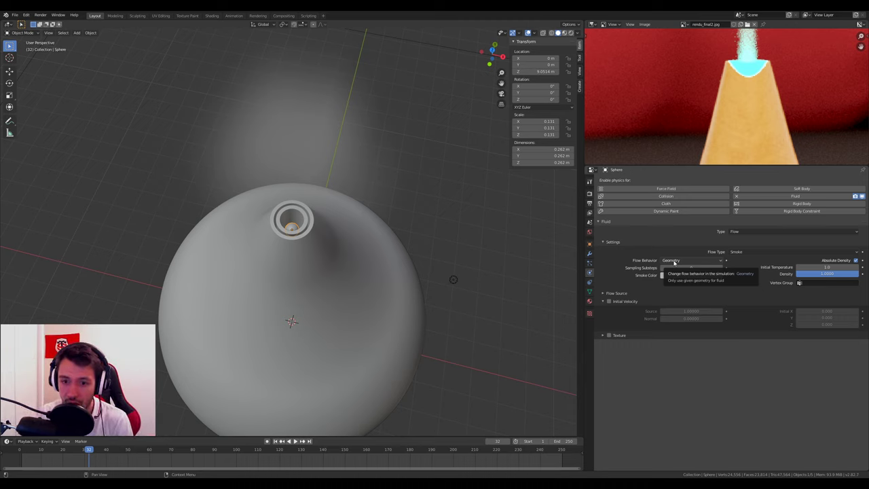
pyautogui.click(674, 261)
pyautogui.click(676, 269)
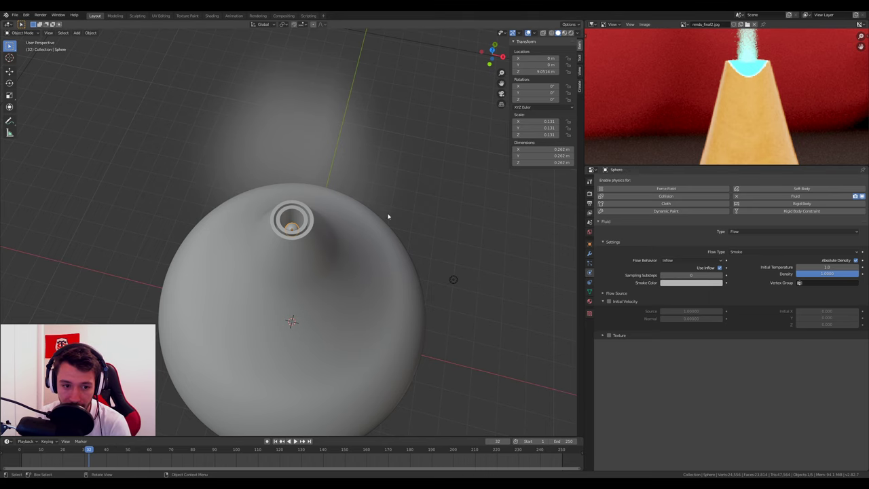
pyautogui.scroll(-4, 388, 217)
pyautogui.scroll(-2, 349, 136)
pyautogui.click(347, 129)
pyautogui.scroll(2, 419, 305)
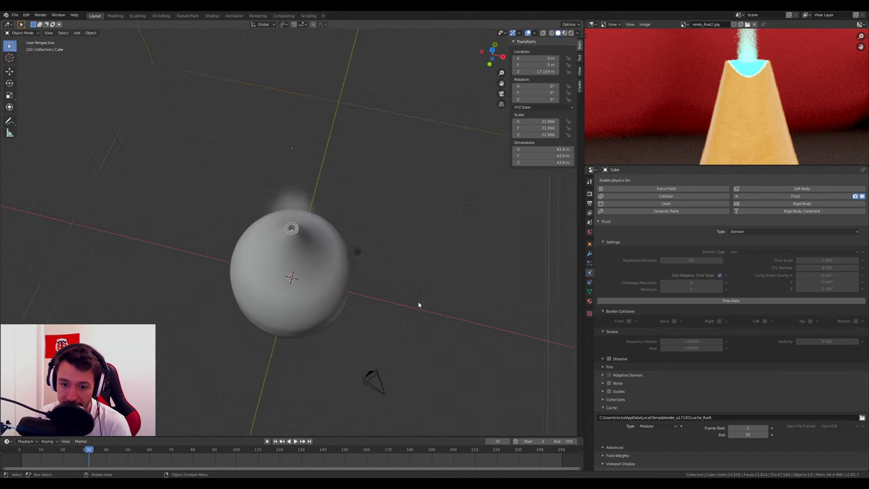
pyautogui.scroll(1, 419, 305)
pyautogui.scroll(-4, 235, 288)
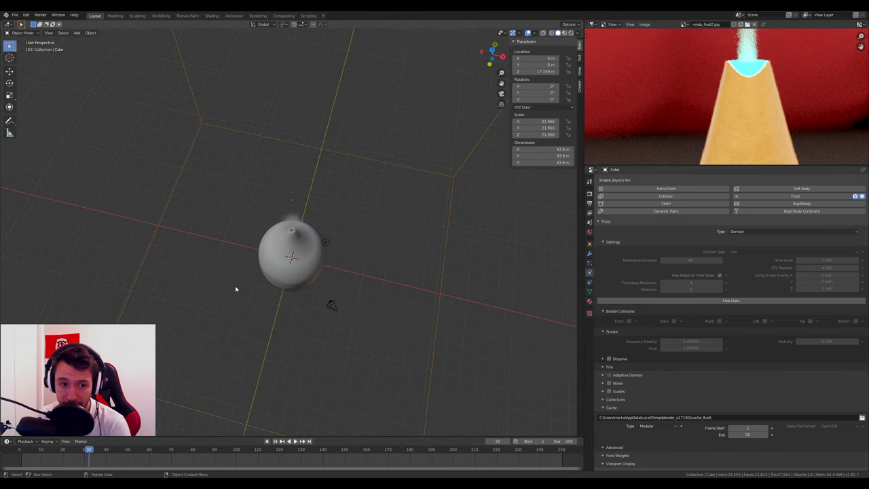
pyautogui.moveTo(235, 288)
pyautogui.mouseDown(button='middle')
pyautogui.moveTo(301, 343)
pyautogui.moveTo(335, 230)
pyautogui.mouseUp(button='middle')
pyautogui.scroll(6, 291, 280)
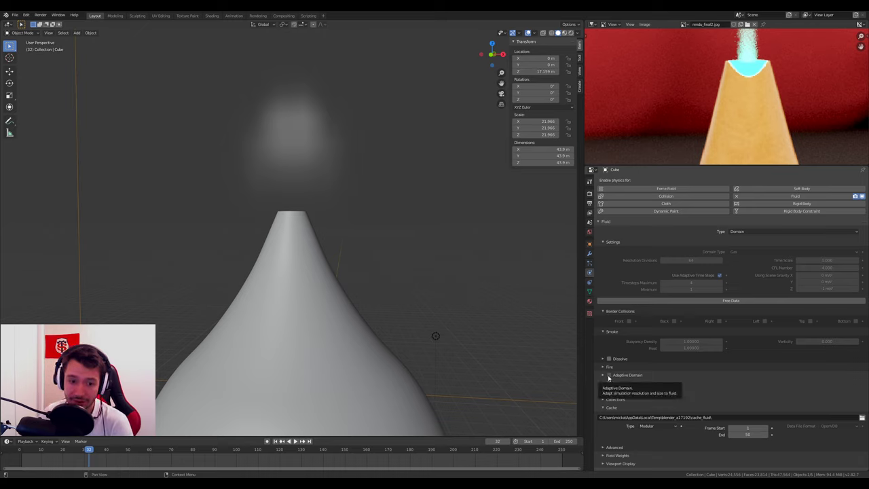
pyautogui.scroll(-3, 398, 295)
pyautogui.scroll(-2, 324, 192)
pyautogui.scroll(5, 353, 222)
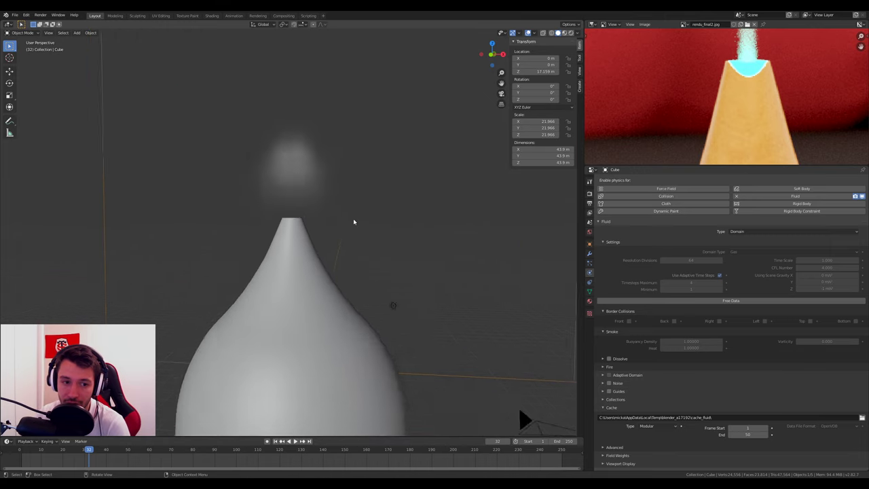
pyautogui.scroll(1, 353, 222)
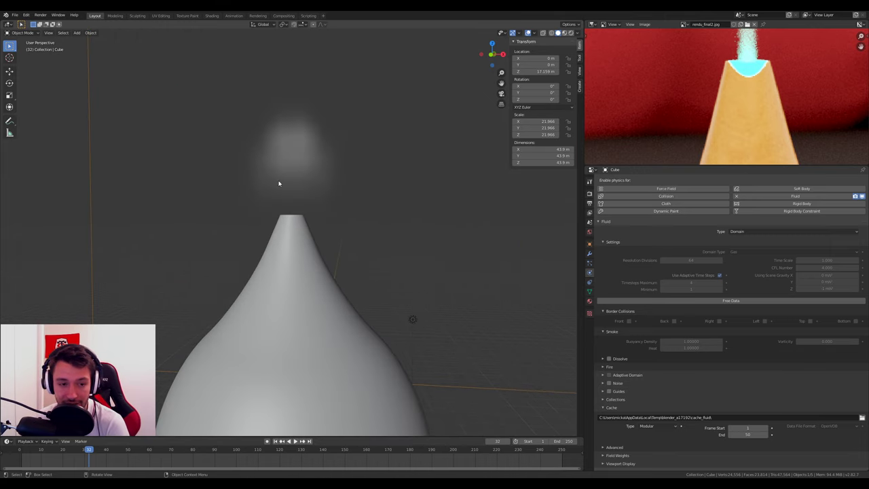
pyautogui.scroll(-2, 133, 137)
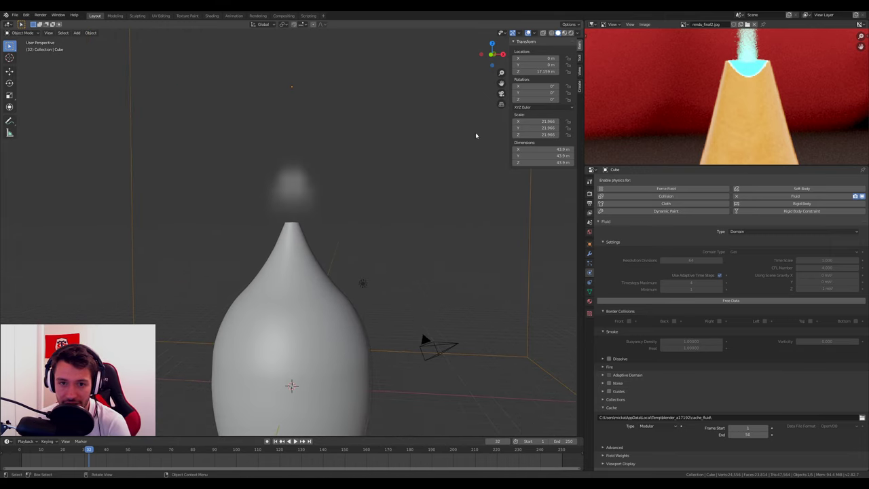
pyautogui.scroll(-3, 235, 185)
pyautogui.scroll(2, 231, 197)
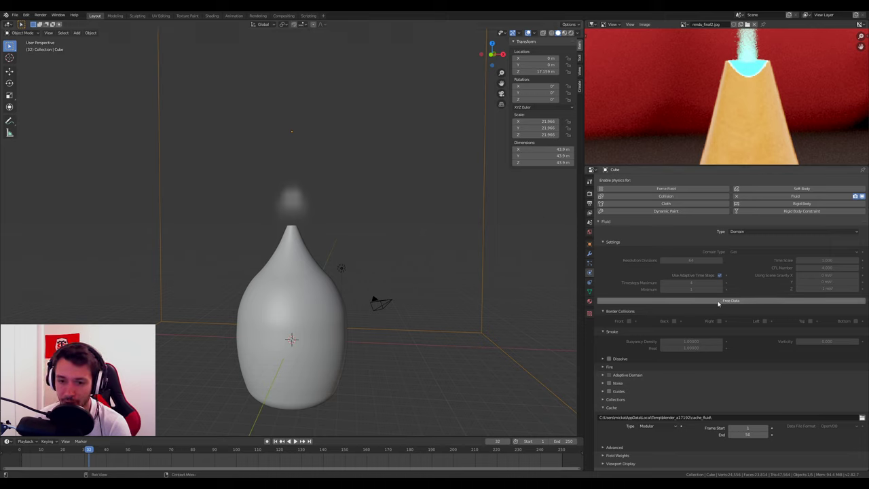
# Free the previously baked smoke data and replay from the first frame.
pyautogui.click(728, 299)
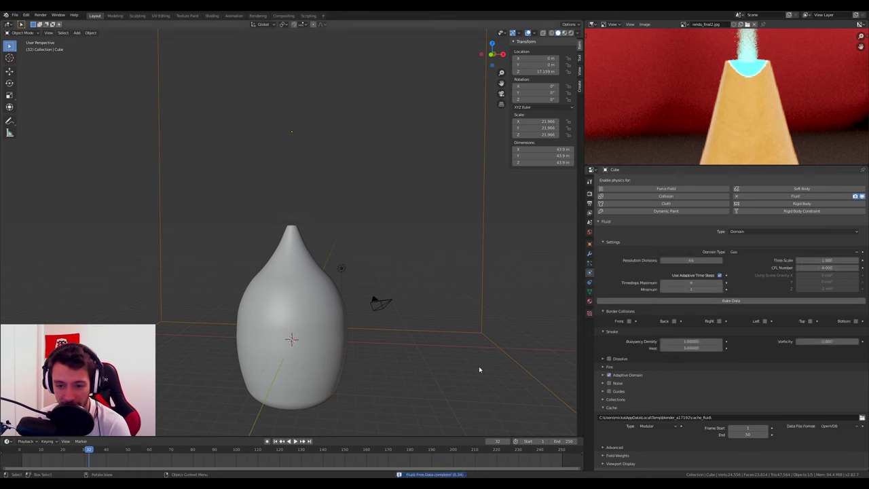
pyautogui.hotkey('shift', 'Left')
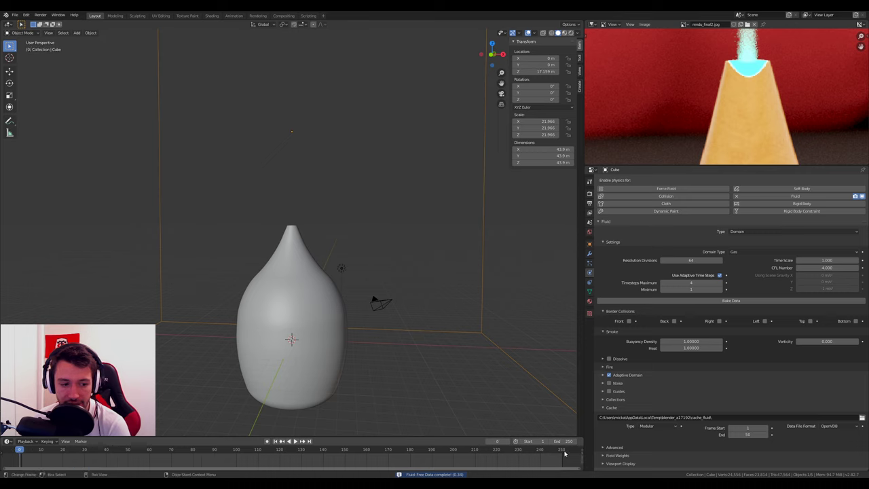
pyautogui.press('space')
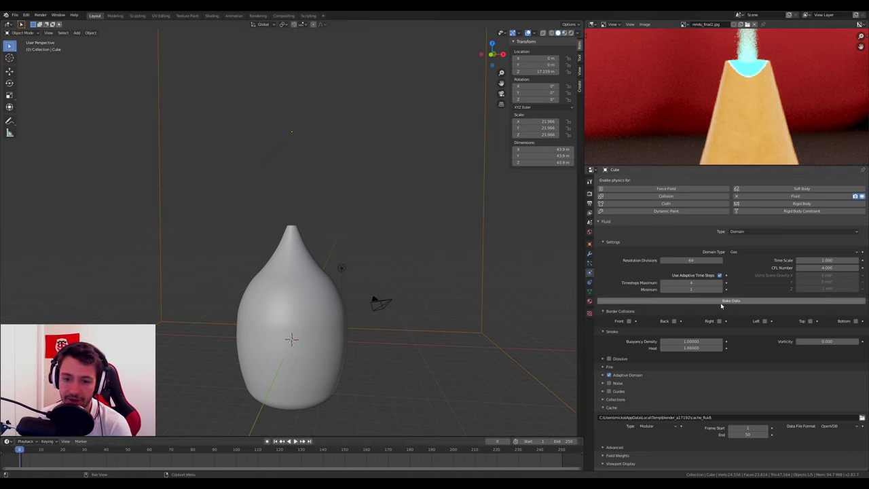
# Re-bake the smoke, play it to frame 64, then rewind to frame 0.
pyautogui.click(726, 301)
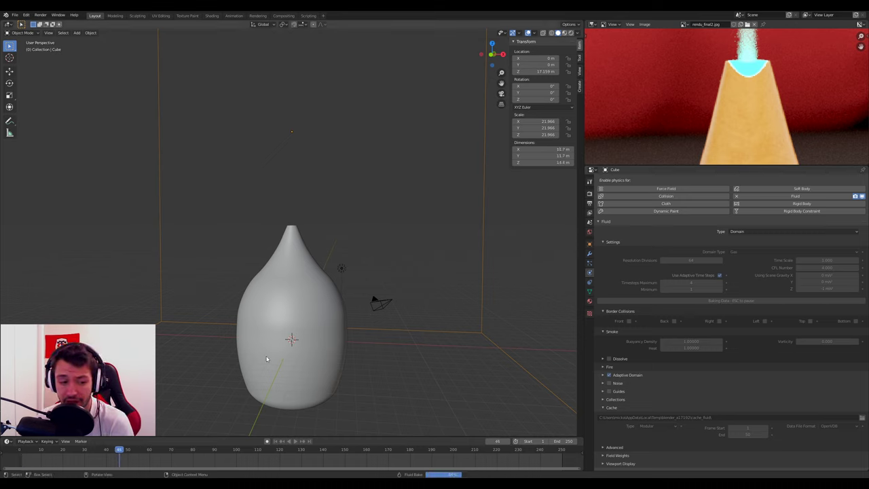
pyautogui.scroll(-3, 292, 271)
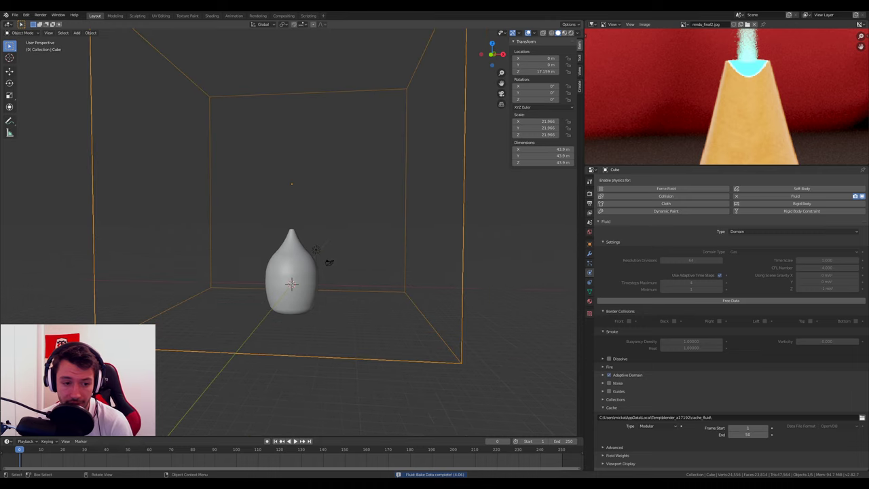
pyautogui.press('space')
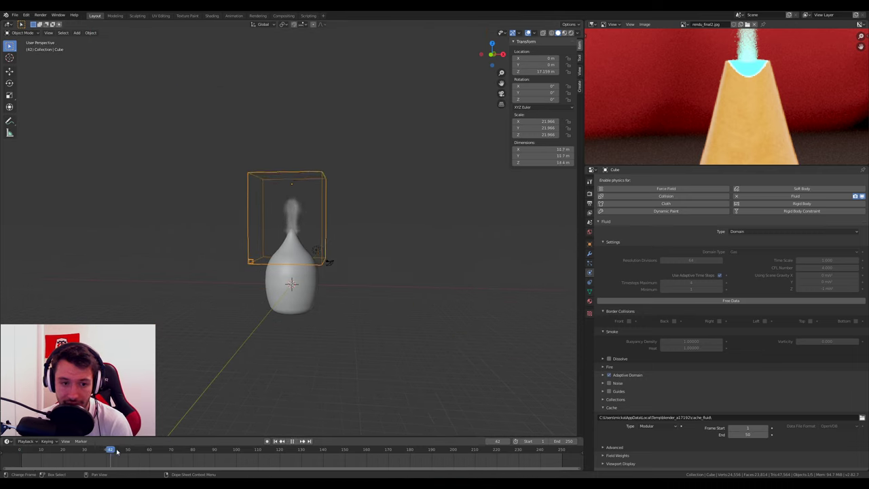
pyautogui.press('space')
pyautogui.scroll(5, 265, 274)
pyautogui.scroll(3, 271, 270)
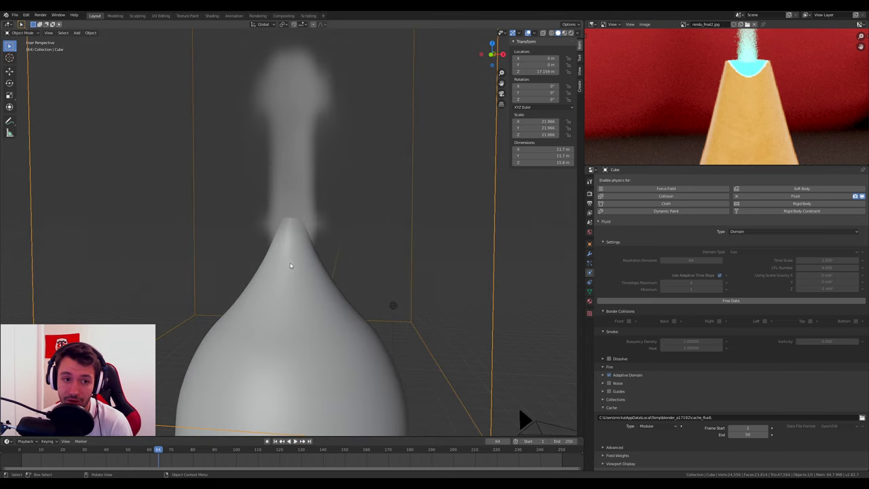
pyautogui.moveTo(290, 263); pyautogui.dragTo(294, 264, button='middle')
pyautogui.scroll(-3, 294, 264)
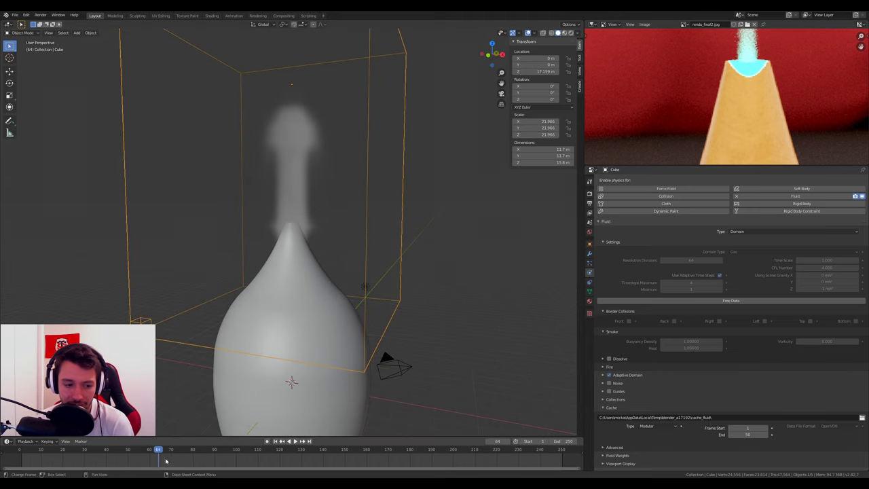
pyautogui.moveTo(160, 453); pyautogui.dragTo(19, 453)
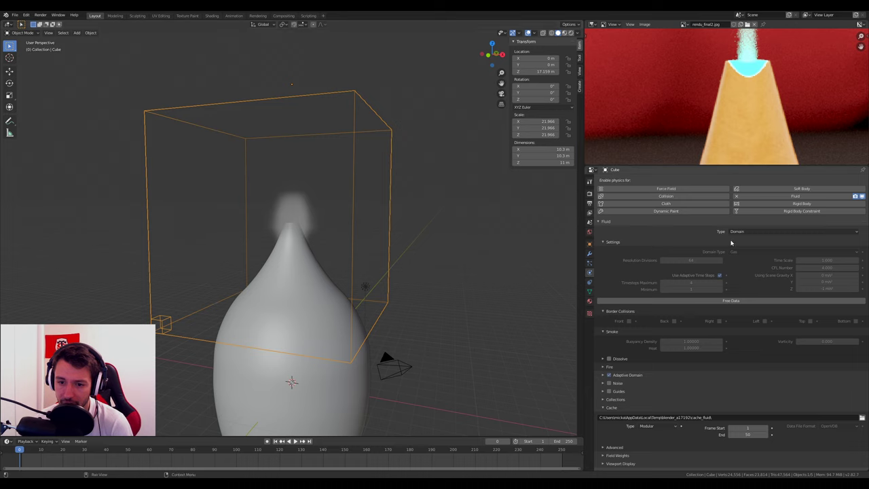
# Use Free Data on the cube's fluid domain to clear the baked smoke.
pyautogui.click(734, 301)
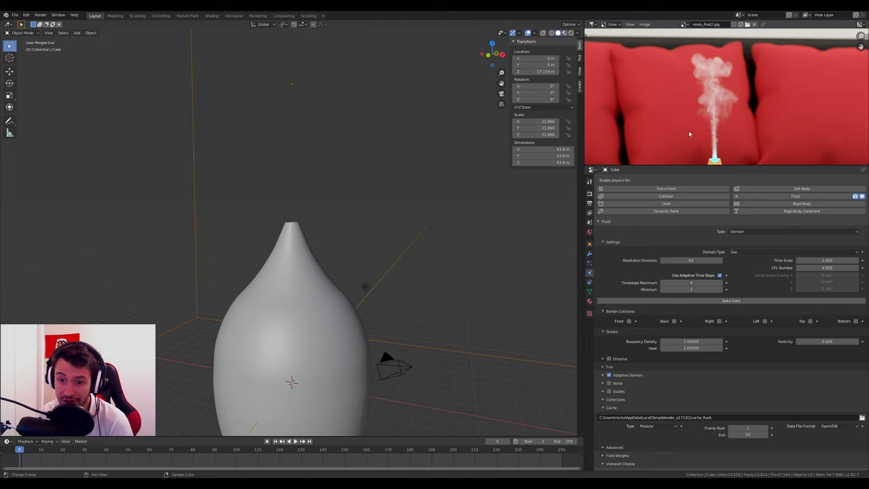
# Set the domain resolution to 500 and bake the smoke again.
pyautogui.click(691, 260)
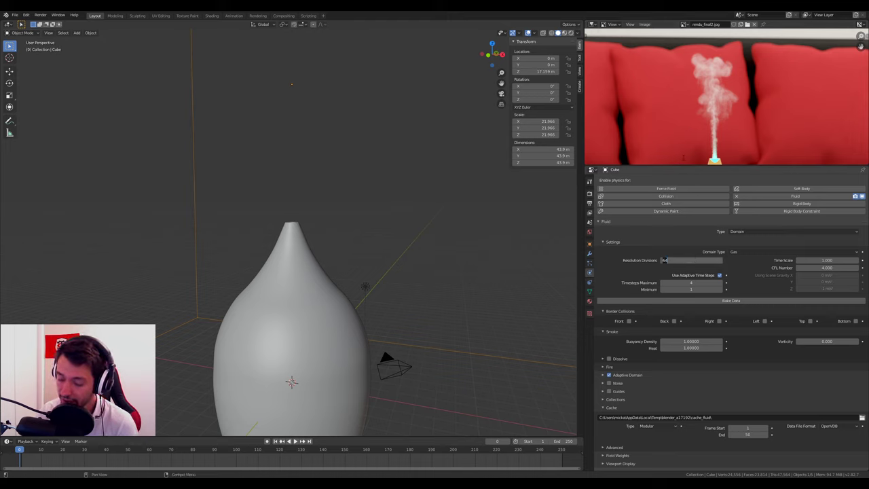
pyautogui.write('00')
pyautogui.press('Return')
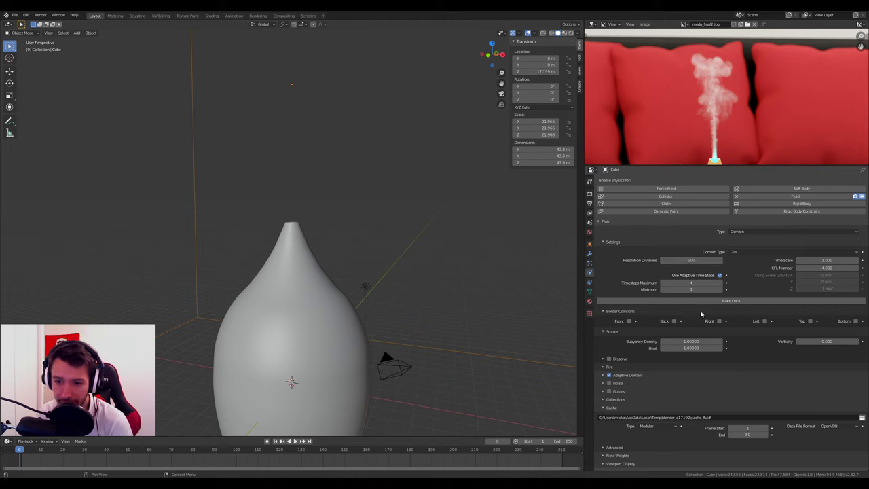
pyautogui.click(708, 302)
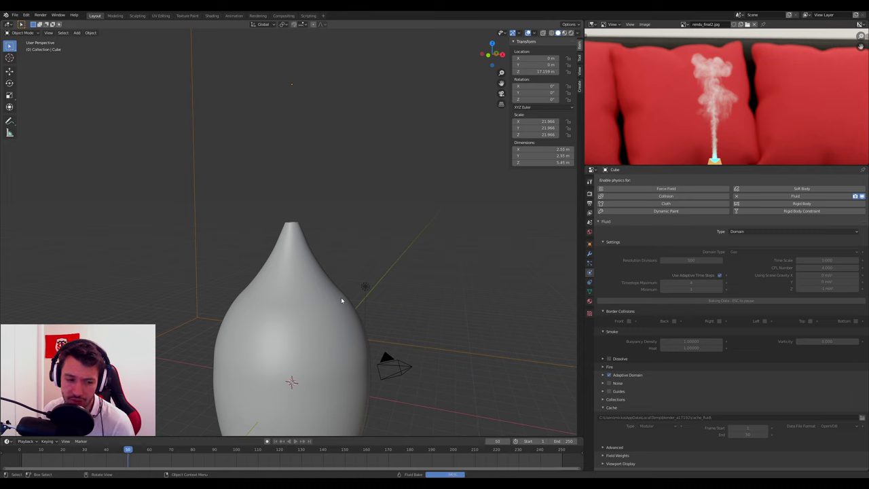
# Play the new bake, stop it, and scrub back to around frame 50.
pyautogui.scroll(-2, 292, 306)
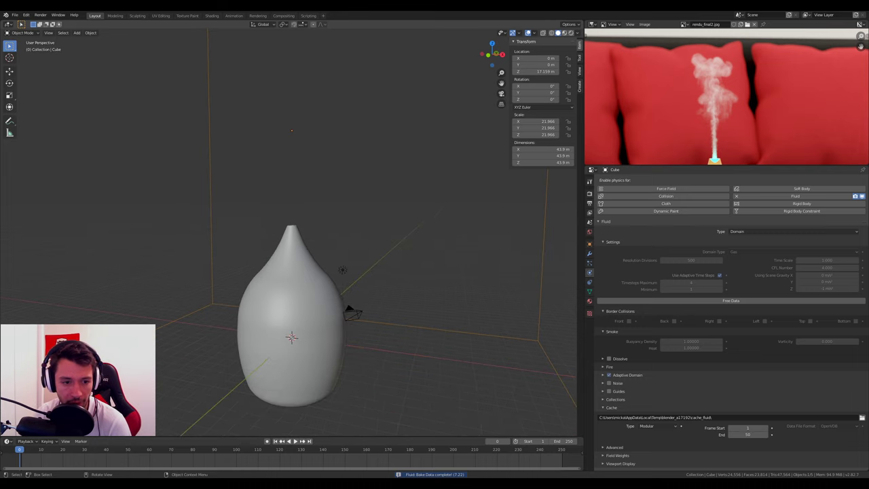
pyautogui.press('space')
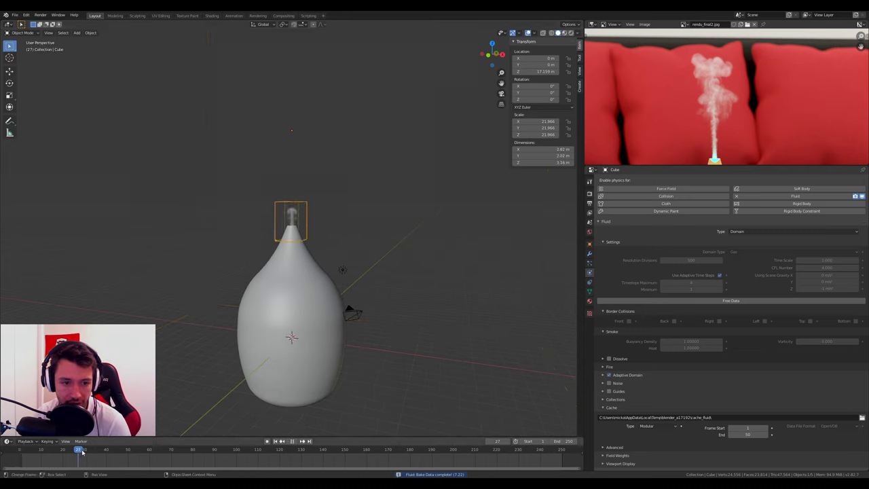
pyautogui.moveTo(169, 453); pyautogui.dragTo(140, 458)
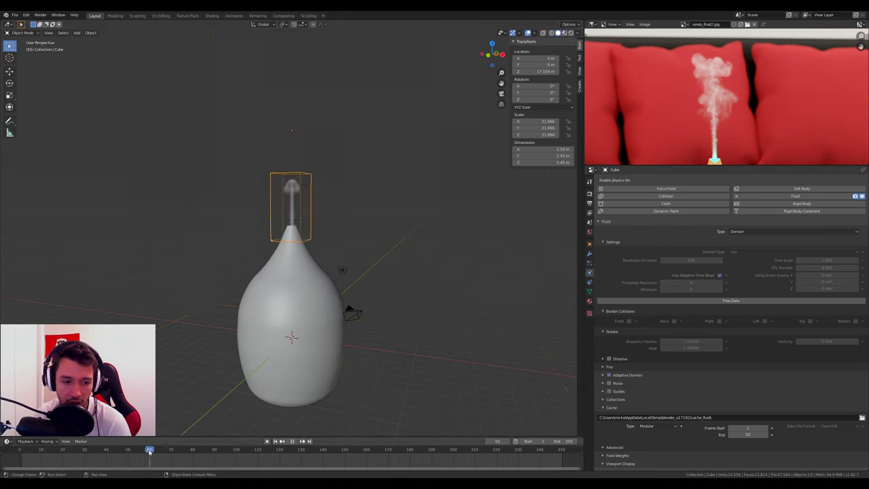
pyautogui.press('space')
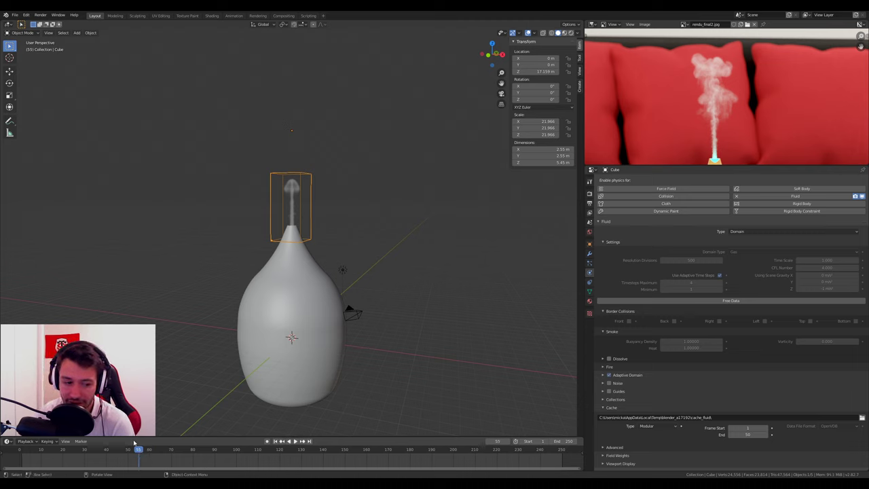
pyautogui.moveTo(138, 453)
pyautogui.mouseDown()
pyautogui.moveTo(125, 455)
pyautogui.moveTo(289, 454)
pyautogui.moveTo(128, 455)
pyautogui.mouseUp()
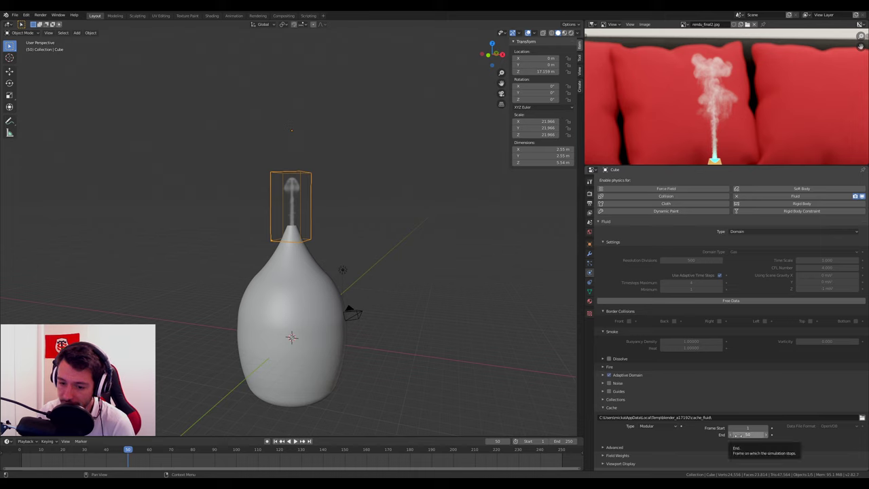
# Keep the Modular cache, set Cache End to 500, bake, and halt it partway.
pyautogui.click(665, 427)
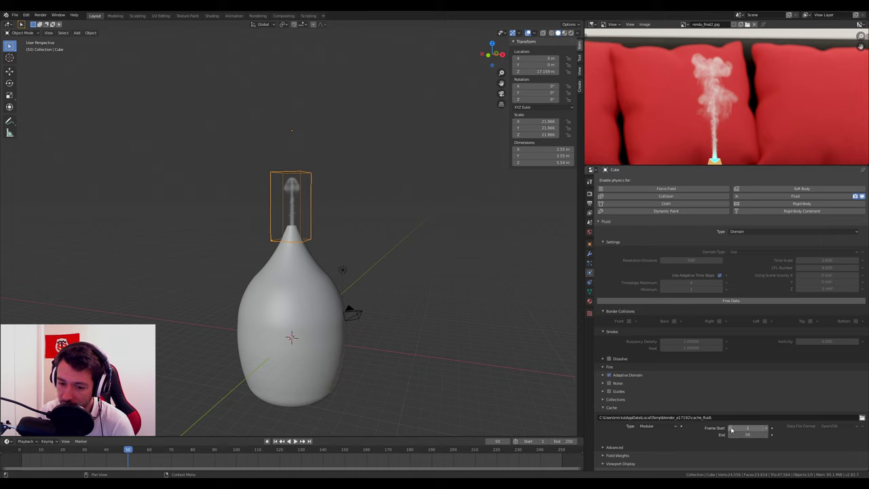
pyautogui.moveTo(753, 434); pyautogui.dragTo(745, 434)
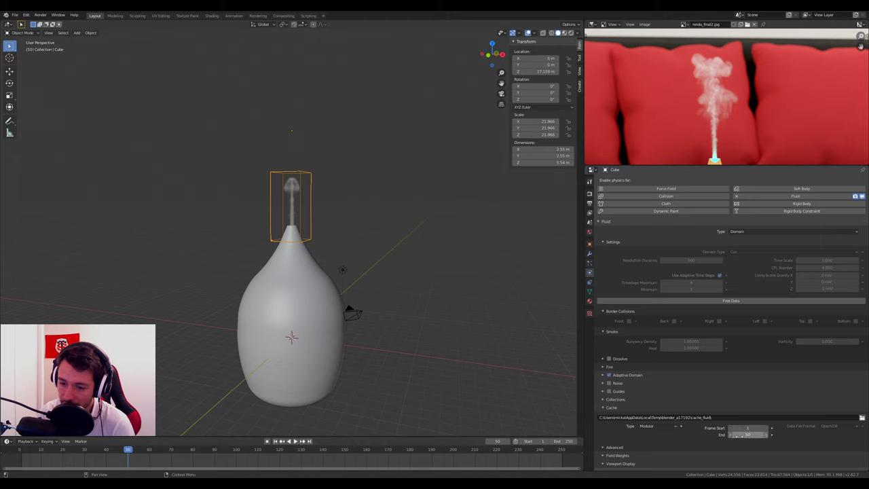
pyautogui.click(739, 436)
pyautogui.write('0')
pyautogui.press('Return')
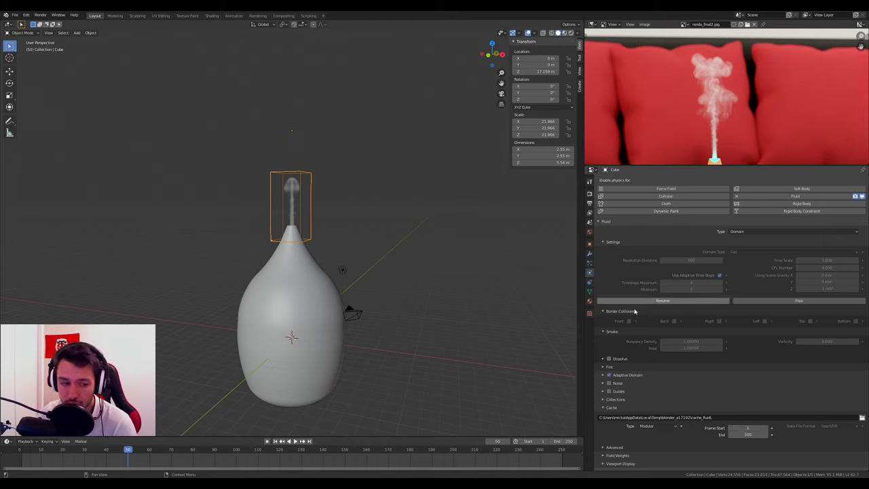
pyautogui.click(672, 300)
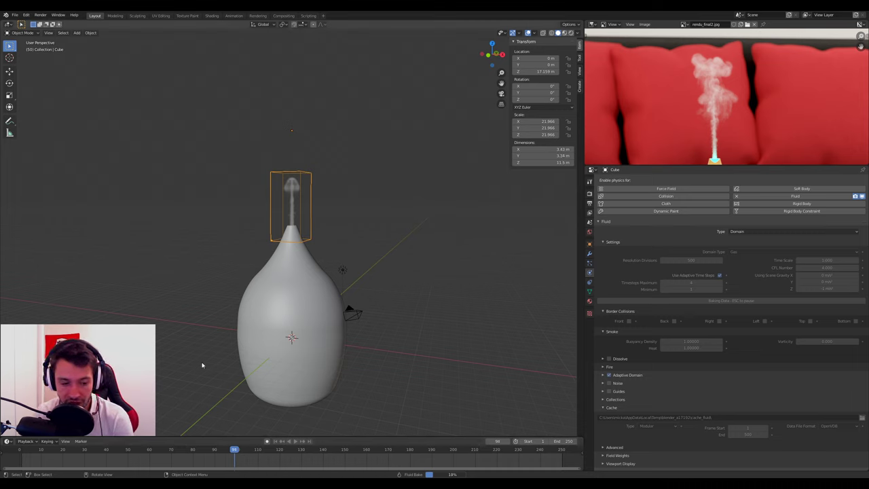
pyautogui.press('Escape')
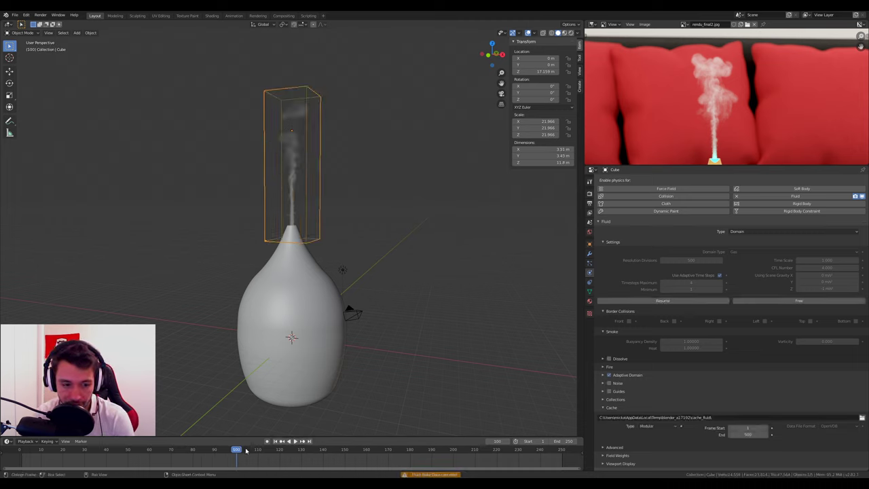
# Scrub and play the partial bake between frames 26 and 111 to view the plume.
pyautogui.moveTo(236, 452); pyautogui.dragTo(78, 453)
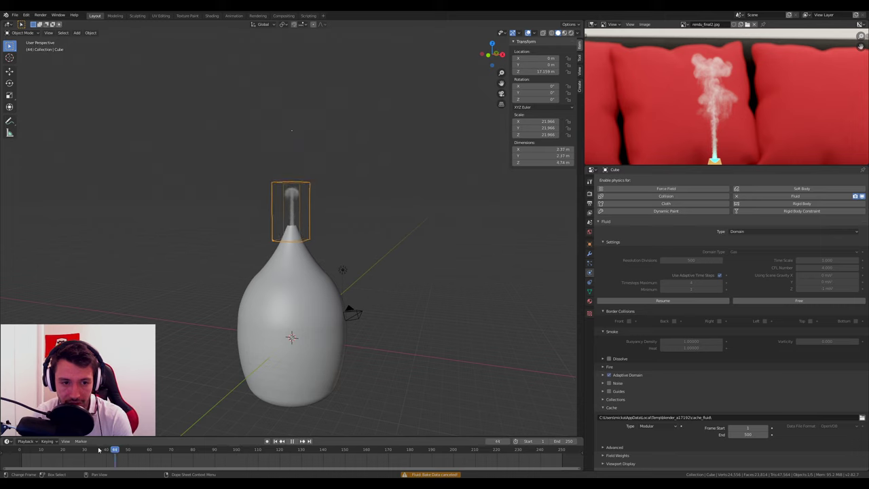
pyautogui.press('space')
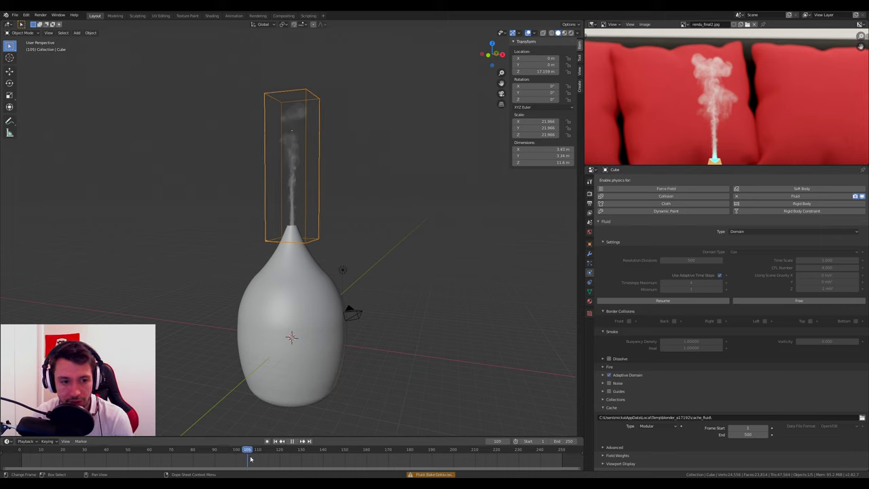
pyautogui.press('space')
pyautogui.moveTo(305, 203); pyautogui.dragTo(319, 200, button='middle')
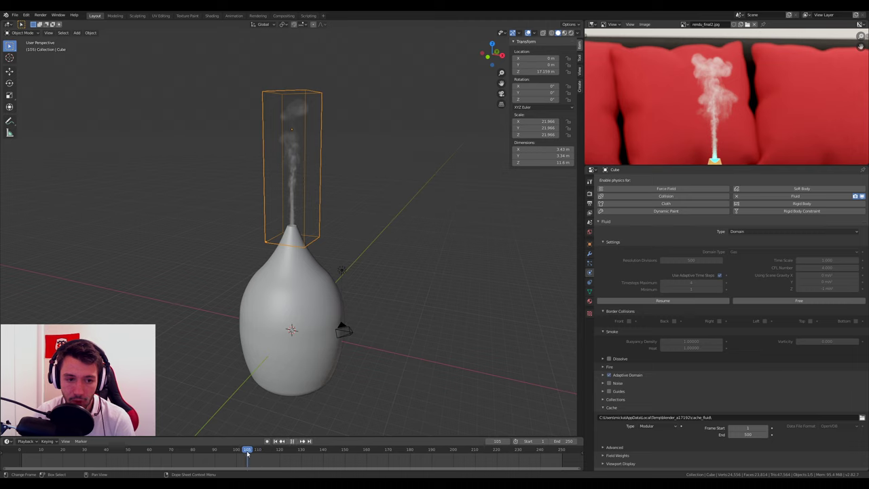
pyautogui.moveTo(260, 452); pyautogui.dragTo(236, 453)
pyautogui.press('space')
pyautogui.press('space')
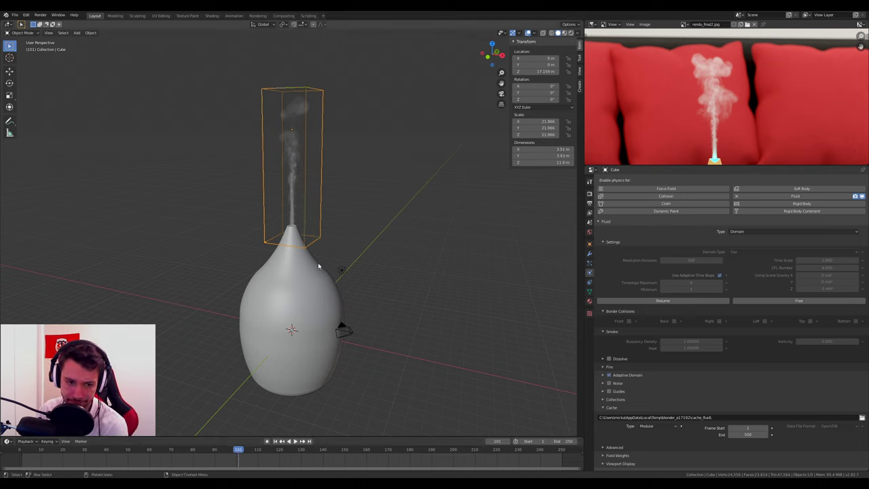
pyautogui.scroll(2, 319, 261)
pyautogui.scroll(-4, 319, 261)
pyautogui.scroll(5, 319, 261)
pyautogui.scroll(-5, 316, 269)
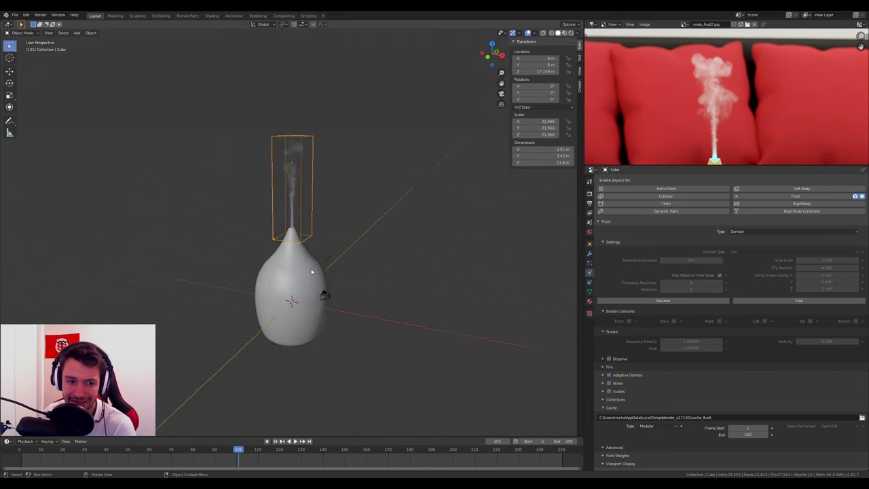
pyautogui.scroll(5, 312, 272)
pyautogui.scroll(2, 301, 301)
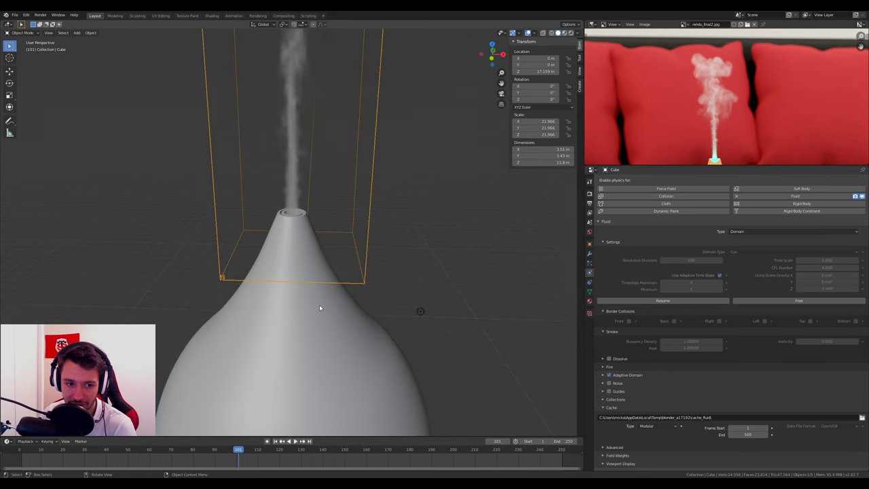
pyautogui.scroll(-3, 320, 306)
pyautogui.scroll(1, 319, 306)
pyautogui.scroll(-2, 666, 92)
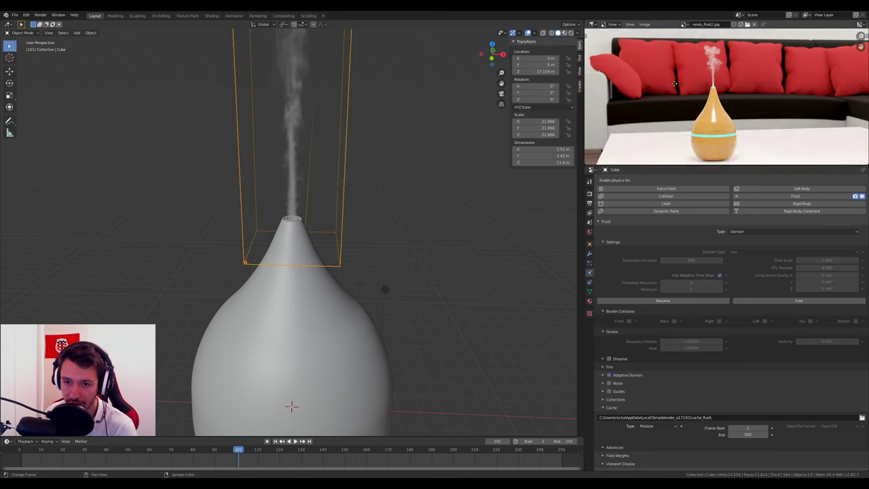
pyautogui.scroll(2, 674, 83)
pyautogui.scroll(2, 705, 69)
pyautogui.scroll(-1, 692, 80)
pyautogui.scroll(1, 686, 89)
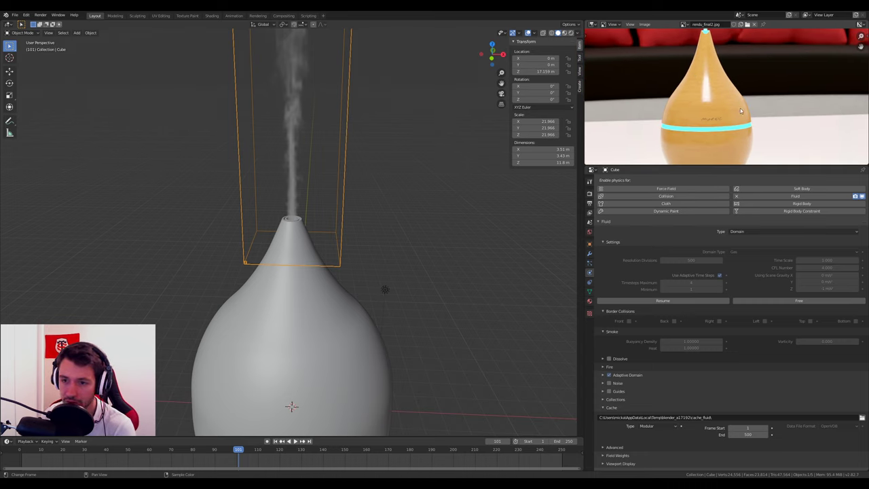
pyautogui.scroll(3, 707, 115)
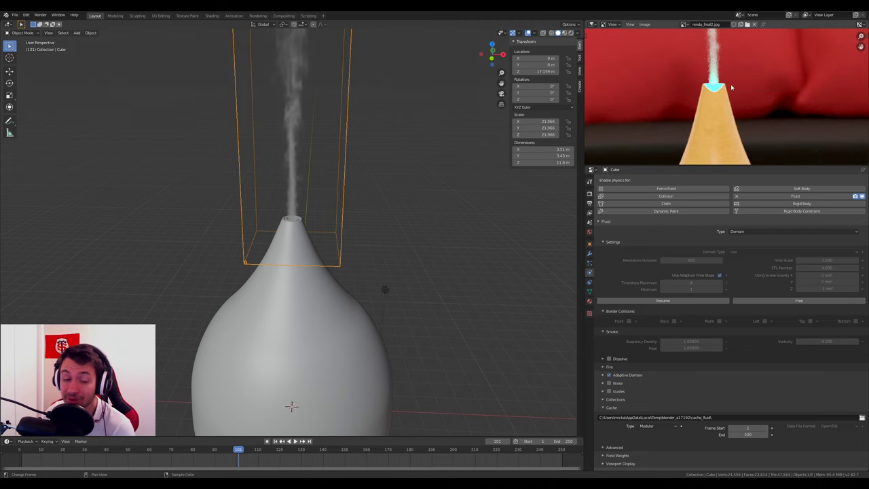
pyautogui.scroll(-4, 289, 338)
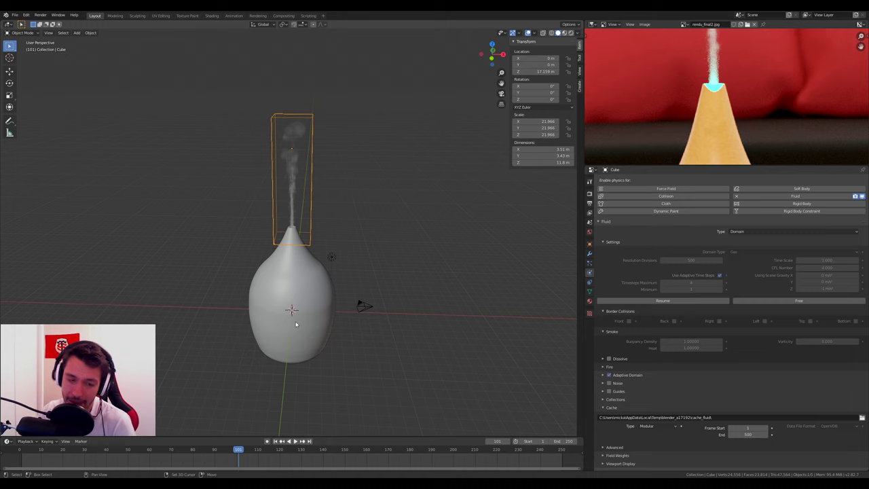
# Move the plane along X to −20 m.
pyautogui.rightClick(296, 325)
pyautogui.click(307, 314)
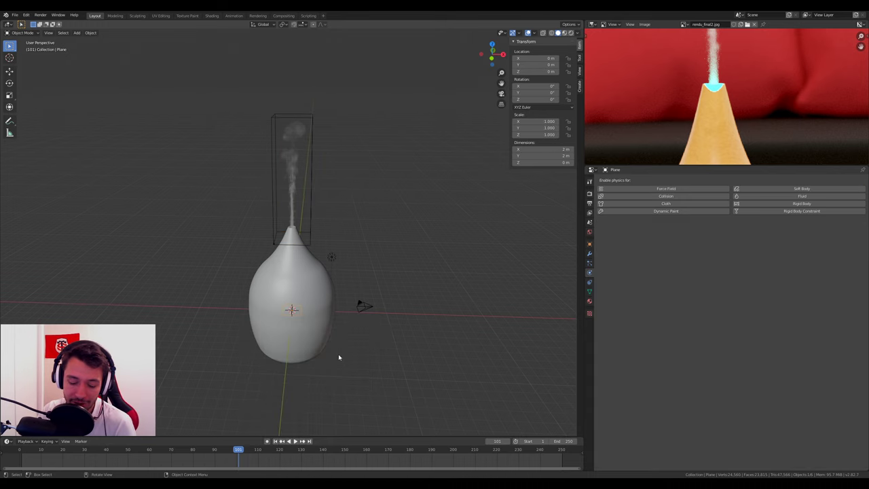
pyautogui.press('g')
pyautogui.press('x')
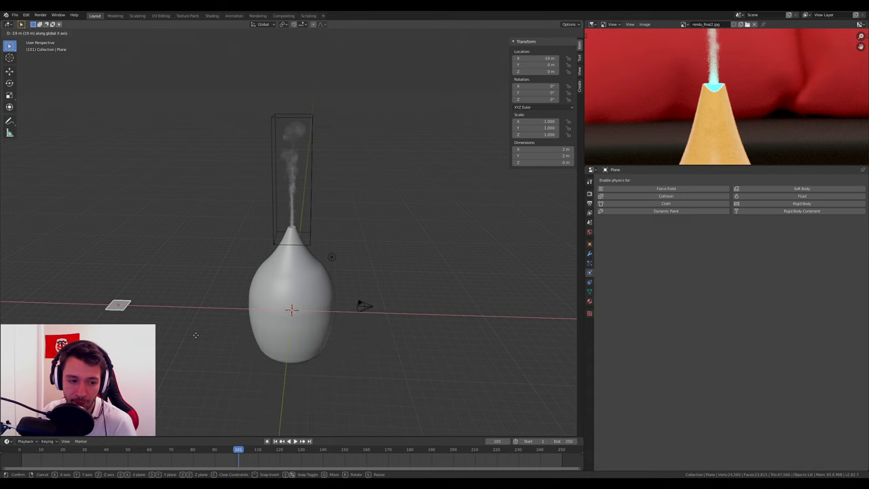
pyautogui.click(170, 335)
# Frame the plane, enter Edit Mode, and subdivide it repeatedly into a fine grid.
pyautogui.scroll(4, 334, 345)
pyautogui.keyDown('shift'); pyautogui.moveTo(333, 345); pyautogui.dragTo(311, 275, button='middle'); pyautogui.keyUp('shift')
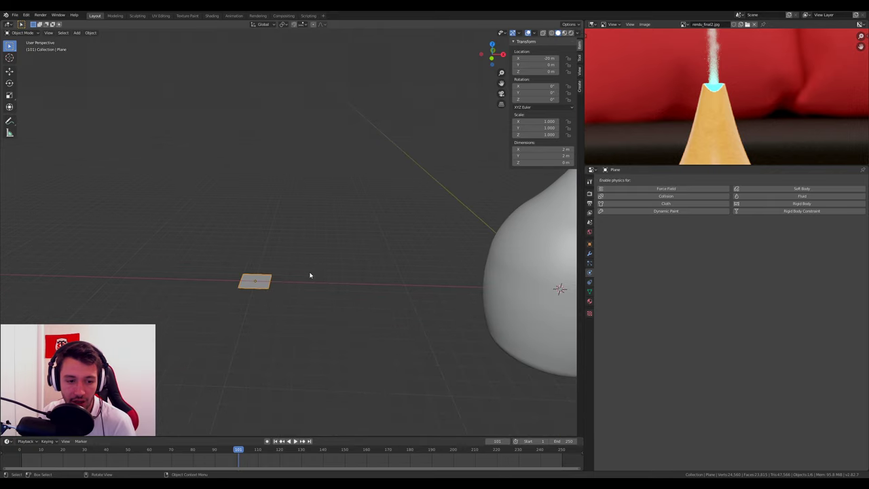
pyautogui.press('KP_Decimal')
pyautogui.moveTo(425, 216); pyautogui.dragTo(375, 215, button='middle')
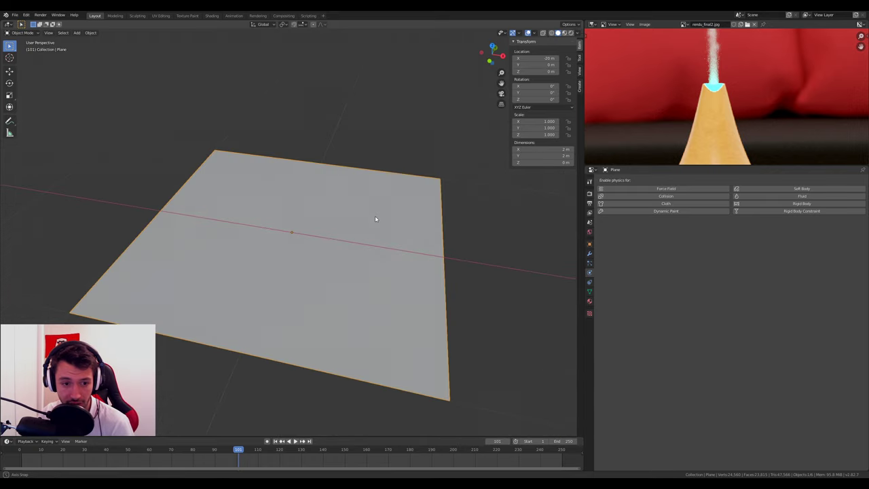
pyautogui.press('Tab')
pyautogui.click(274, 214)
pyautogui.rightClick(274, 214)
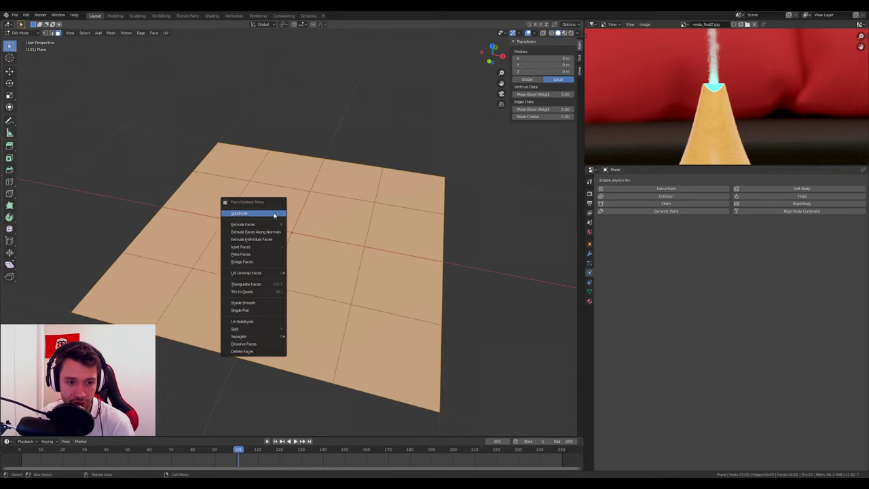
pyautogui.click(273, 214)
pyautogui.rightClick(274, 214)
pyautogui.click(273, 214)
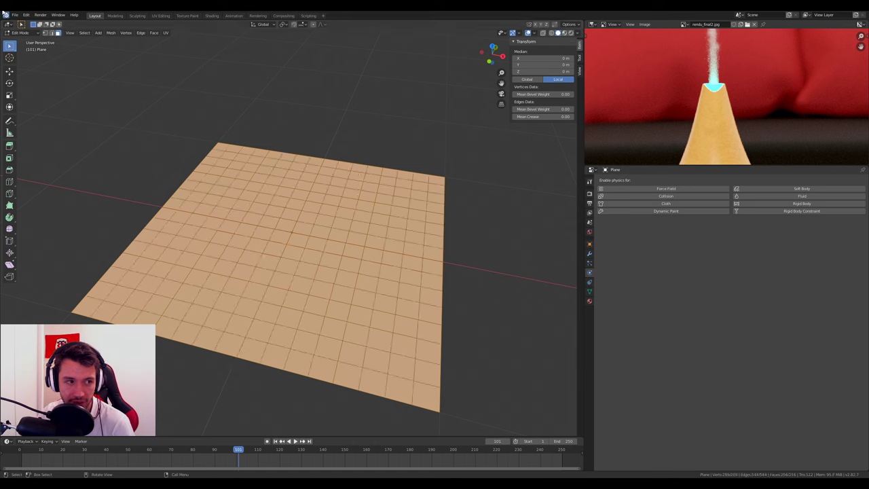
# Select the grid's centre vertex and start a Z move, then cancel it.
pyautogui.click(46, 33)
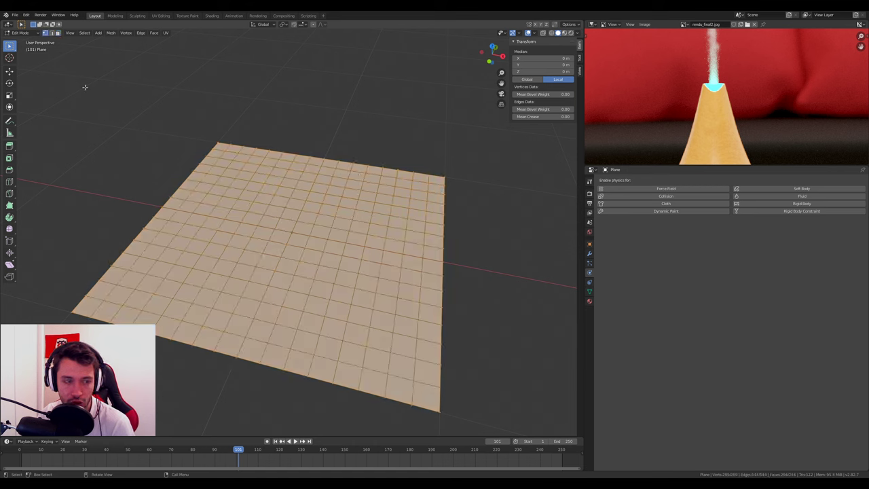
pyautogui.click(292, 233)
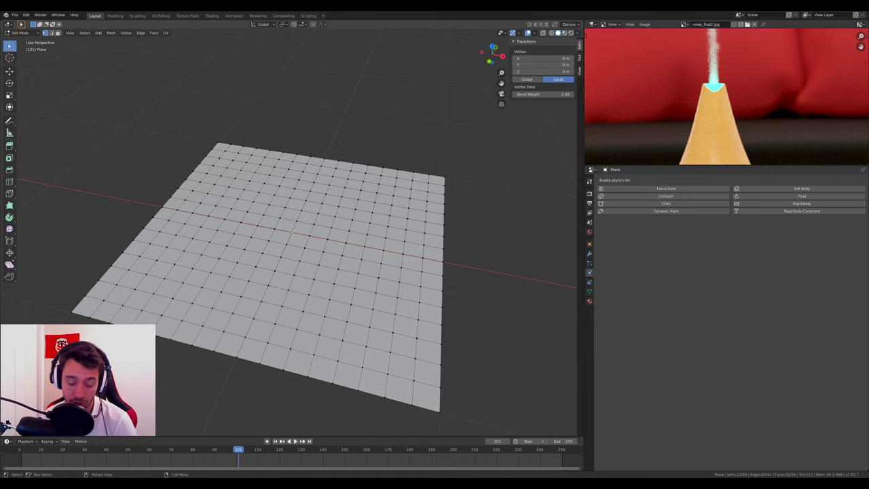
pyautogui.press('g')
pyautogui.press('z')
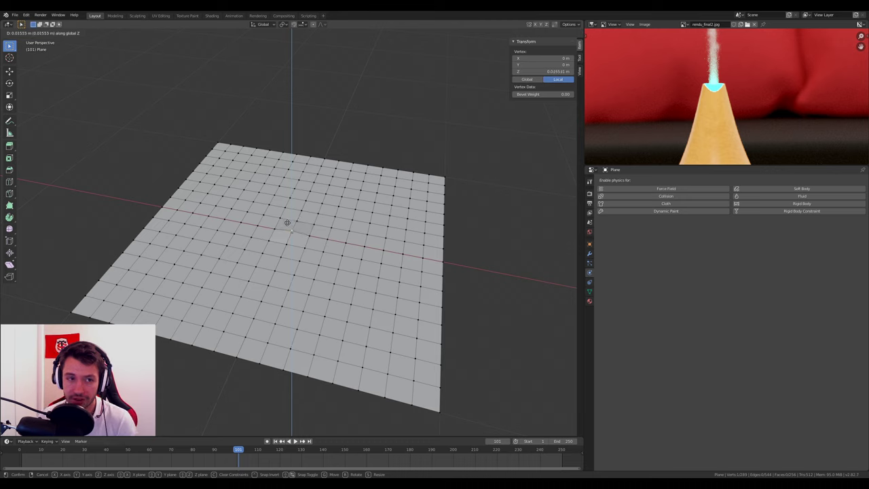
pyautogui.press('Escape')
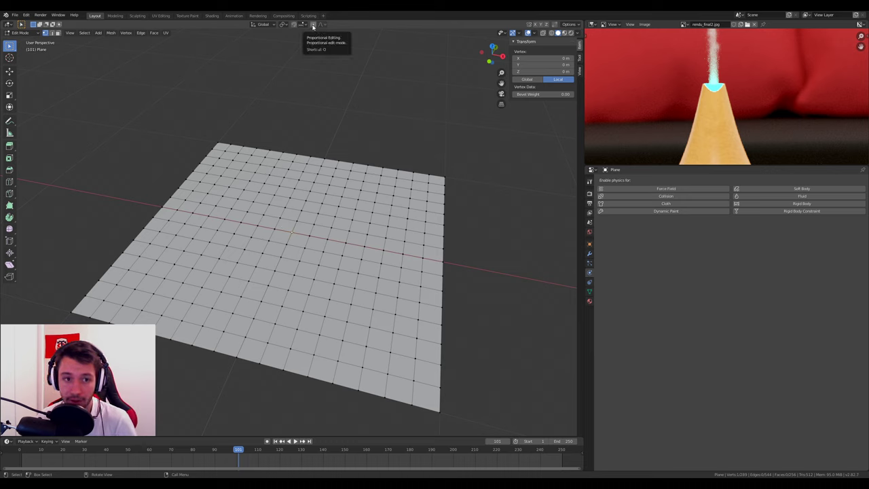
# Turn on proportional editing and test a vertical bump on the centre vertex, then cancel.
pyautogui.click(313, 25)
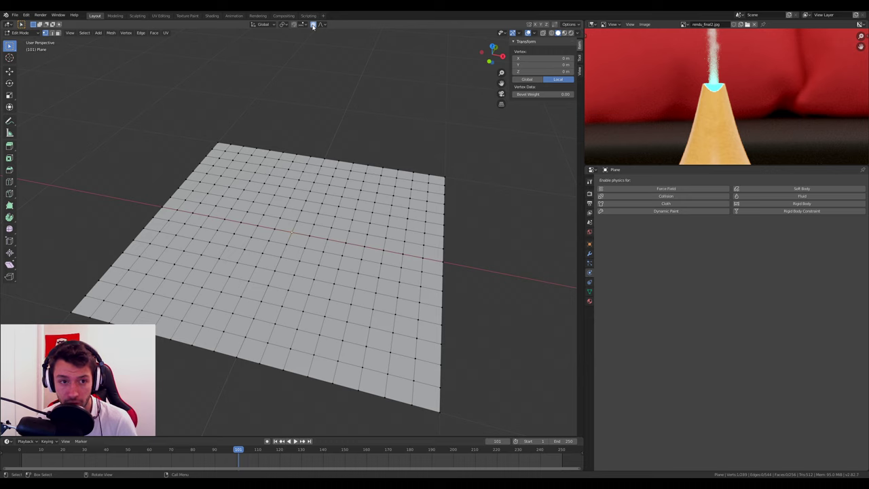
pyautogui.click(322, 25)
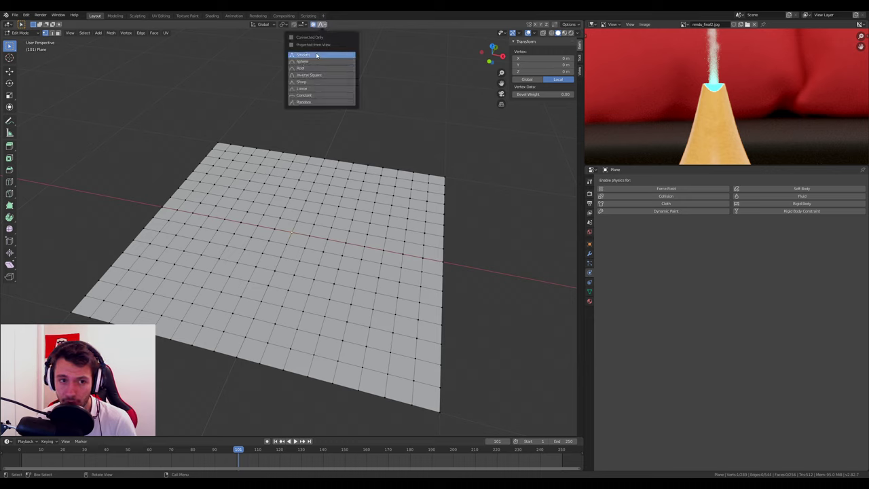
pyautogui.press('g')
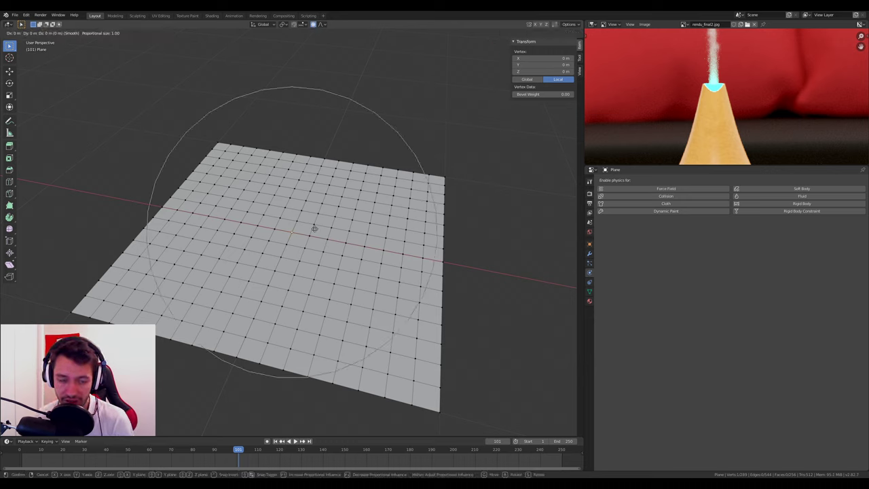
pyautogui.press('z')
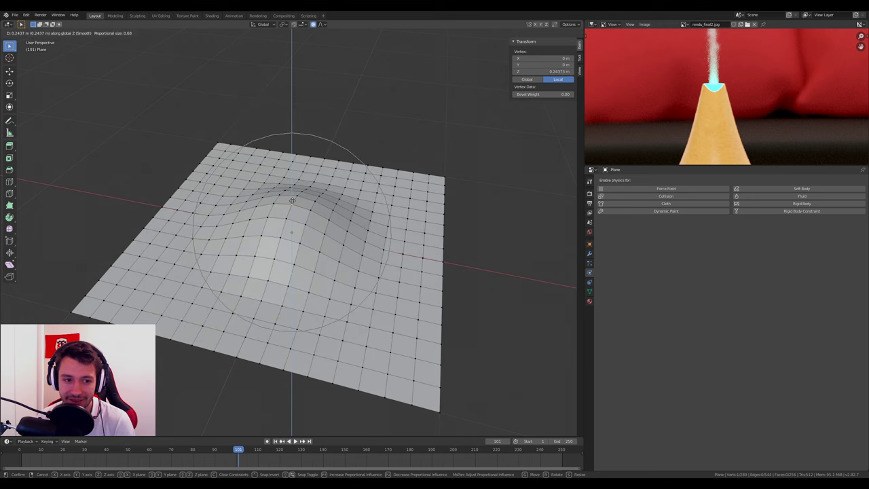
pyautogui.rightClick(293, 200)
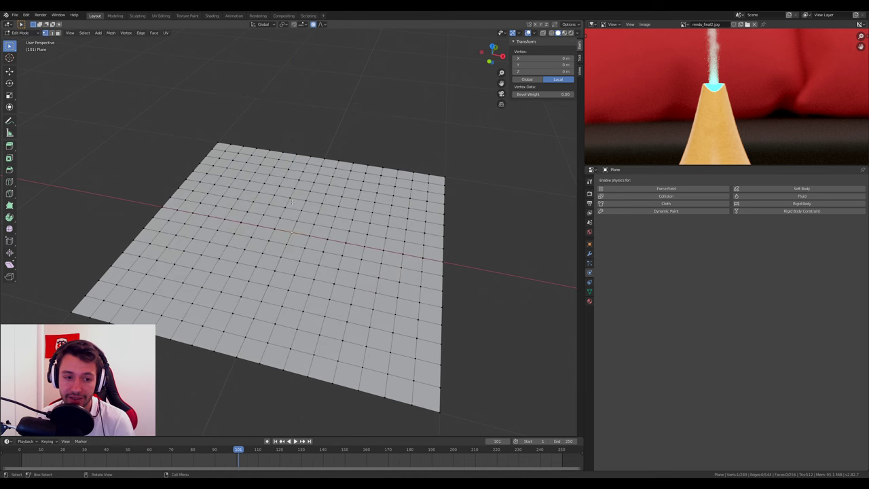
# Raise a full row of grid vertices along Z into a smooth ridge, then leave Edit Mode.
pyautogui.keyDown('alt'); pyautogui.click(297, 233); pyautogui.keyUp('alt')
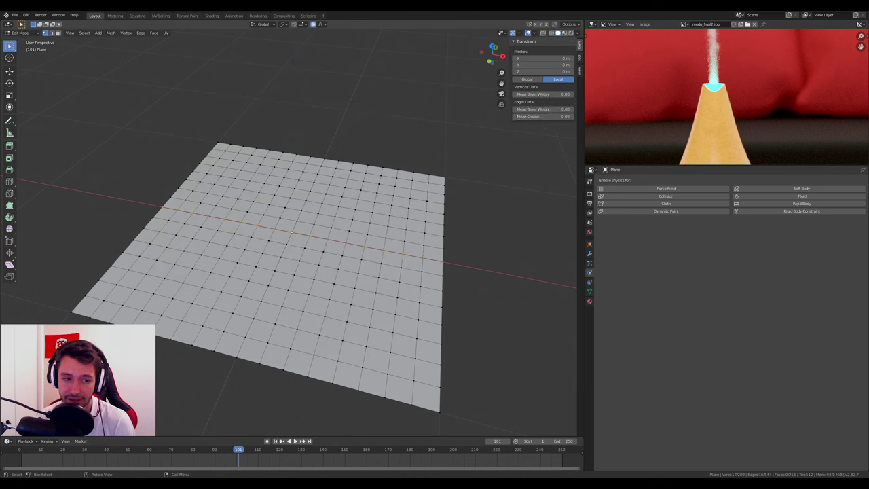
pyautogui.moveTo(419, 275); pyautogui.dragTo(401, 258, button='middle')
pyautogui.press('g')
pyautogui.press('z')
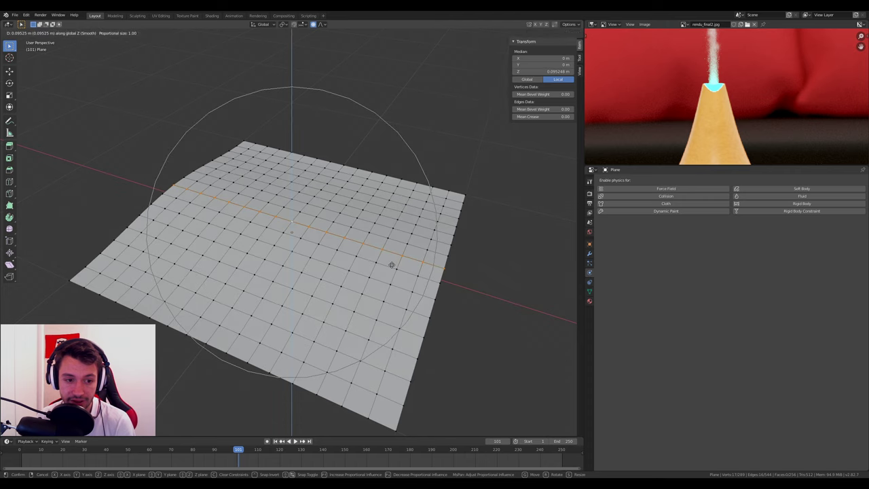
pyautogui.click(384, 236)
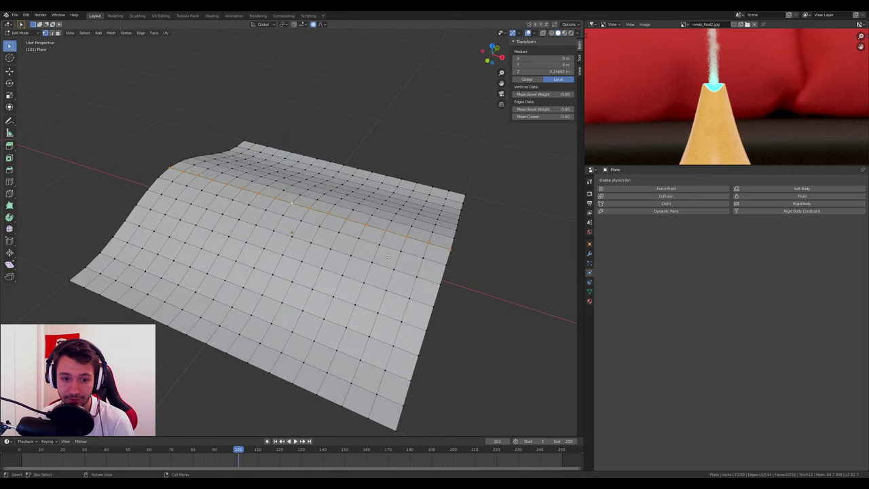
pyautogui.moveTo(384, 236)
pyautogui.mouseDown(button='middle')
pyautogui.moveTo(343, 234)
pyautogui.moveTo(341, 135)
pyautogui.mouseUp(button='middle')
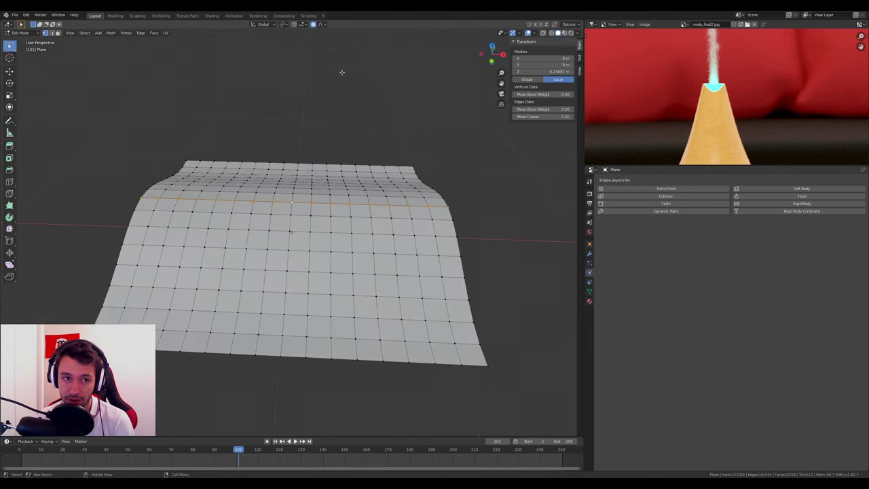
pyautogui.click(321, 25)
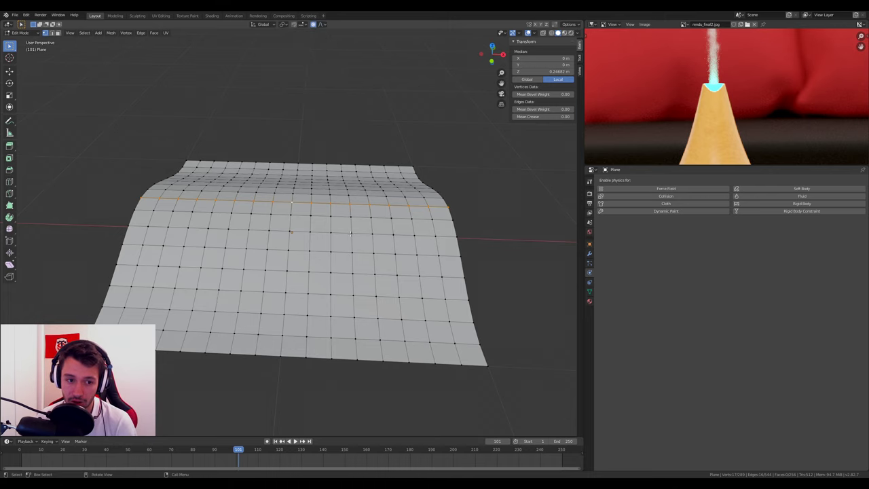
pyautogui.press('Tab')
# Delete the practice grid plane, bring back the hidden diffuser body and frame it.
pyautogui.press('Delete')
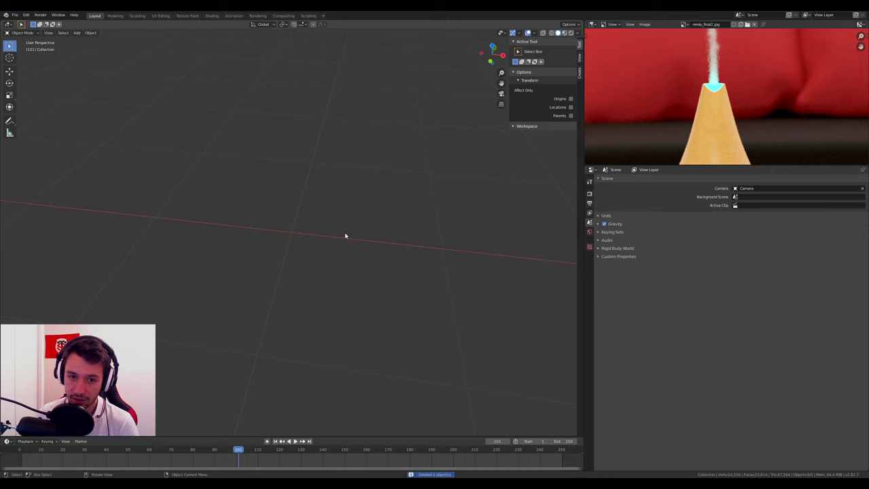
pyautogui.hotkey('ctrl', 'z')
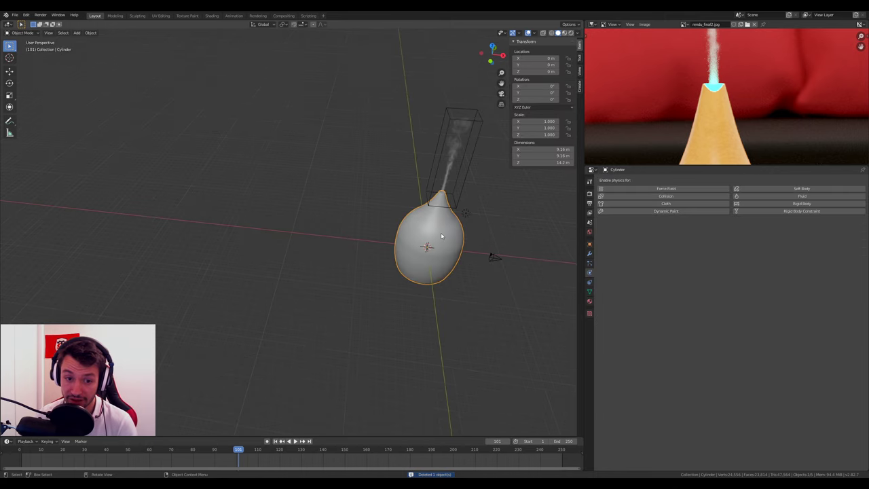
pyautogui.press('KP_Decimal')
pyautogui.scroll(3, 342, 218)
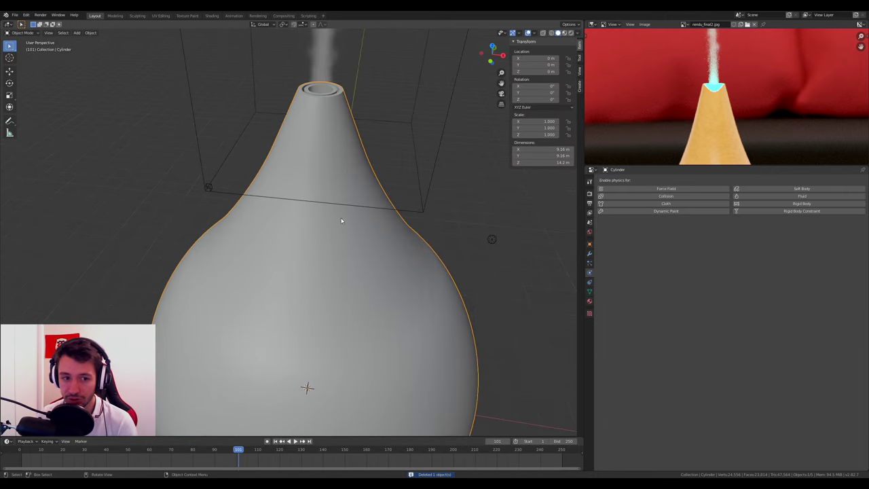
pyautogui.scroll(2, 341, 214)
pyautogui.scroll(2, 342, 214)
# Enter Edit Mode on the diffuser body and select the front nozzle rim edges in edge mode.
pyautogui.press('Tab')
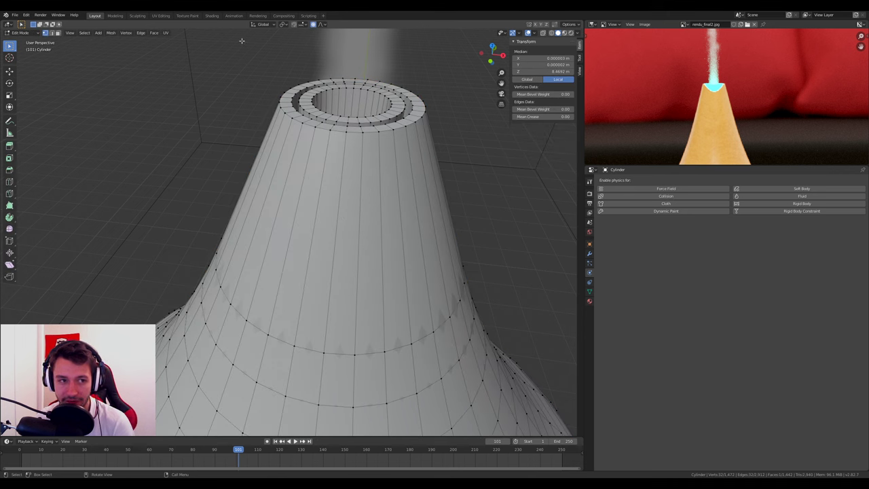
pyautogui.click(51, 32)
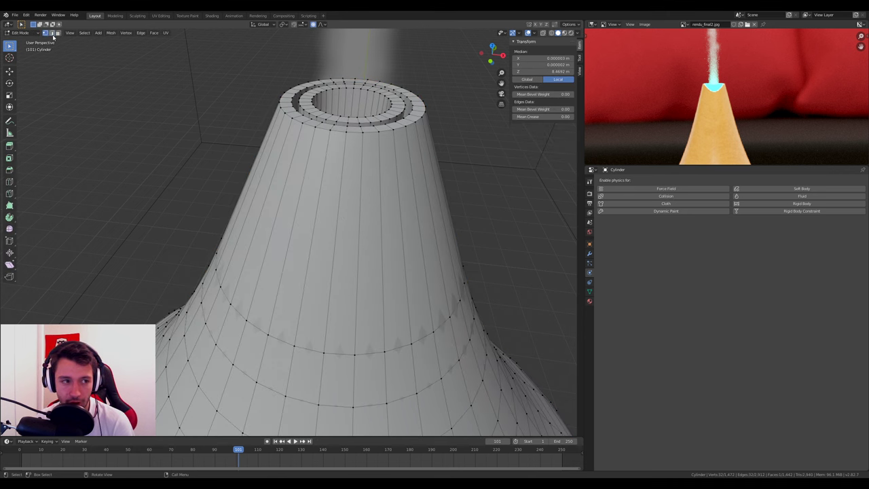
pyautogui.click(351, 127)
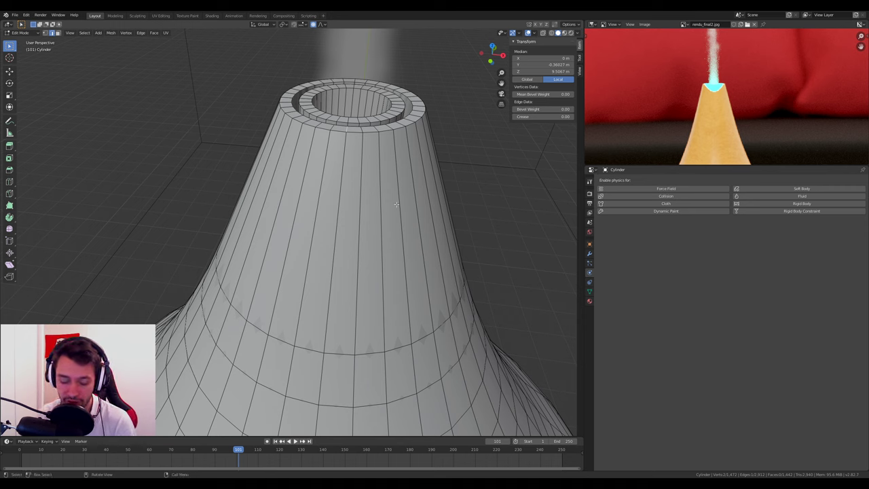
# Test a vertical dip of the rim edges, cancel it, then view the rim from above.
pyautogui.press('g')
pyautogui.press('z')
pyautogui.scroll(3, 396, 217)
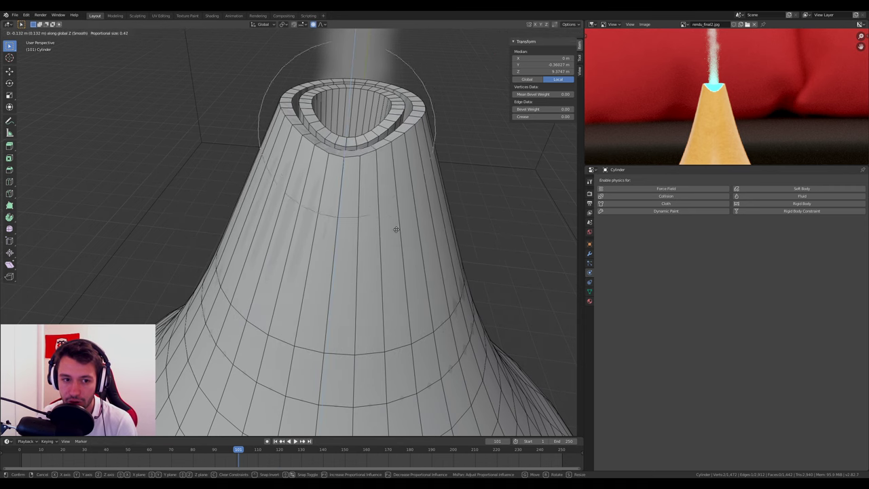
pyautogui.scroll(1, 390, 248)
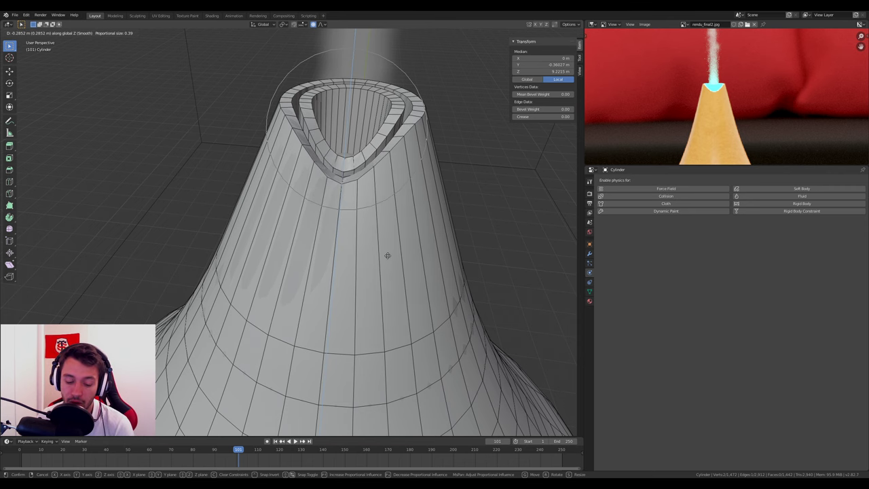
pyautogui.rightClick(388, 255)
pyautogui.moveTo(388, 256); pyautogui.dragTo(341, 166, button='middle')
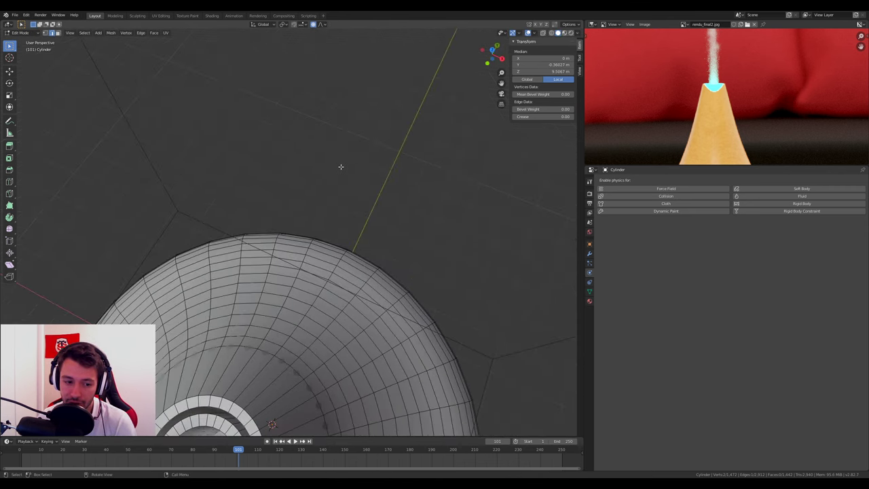
pyautogui.press('KP_Decimal')
pyautogui.scroll(-3, 333, 204)
pyautogui.scroll(-3, 330, 226)
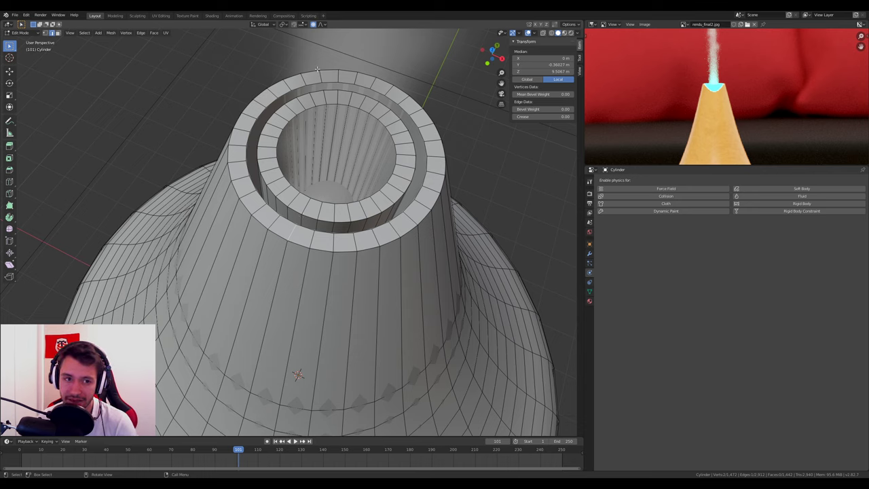
# With Smooth proportional falloff, lower the front rim vertices along Z into a notch.
pyautogui.click(323, 25)
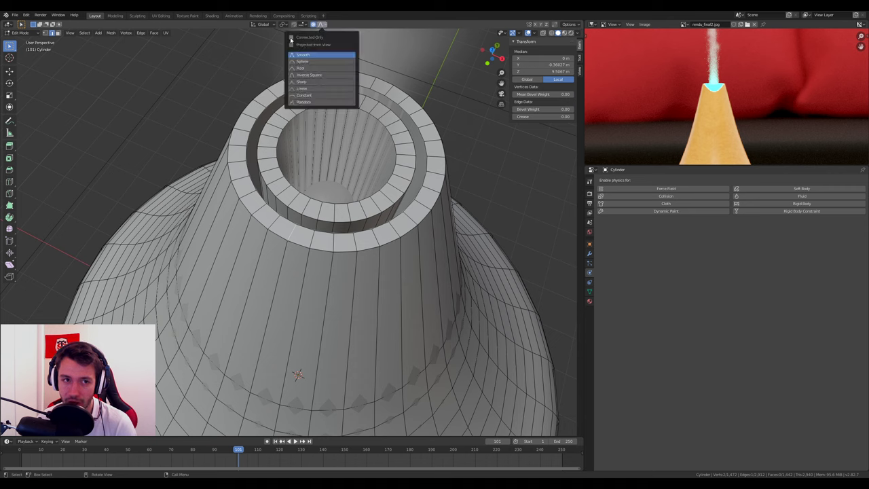
pyautogui.press('g')
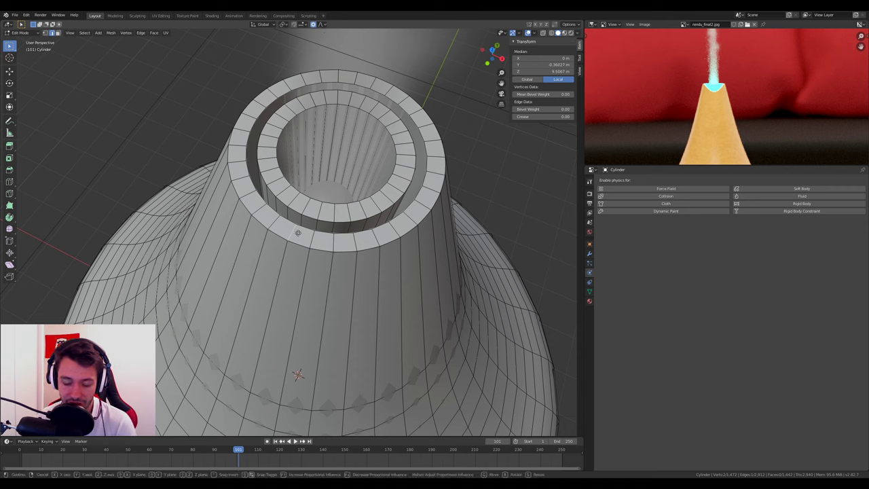
pyautogui.press('z')
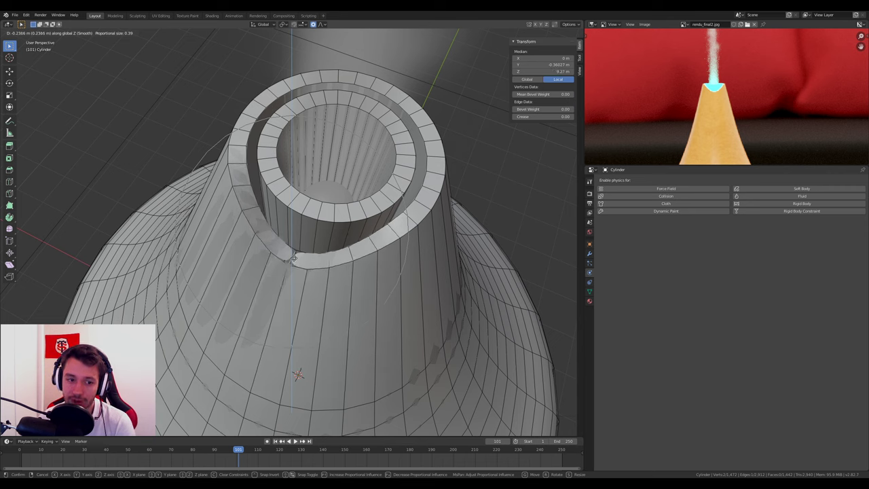
pyautogui.click(301, 241)
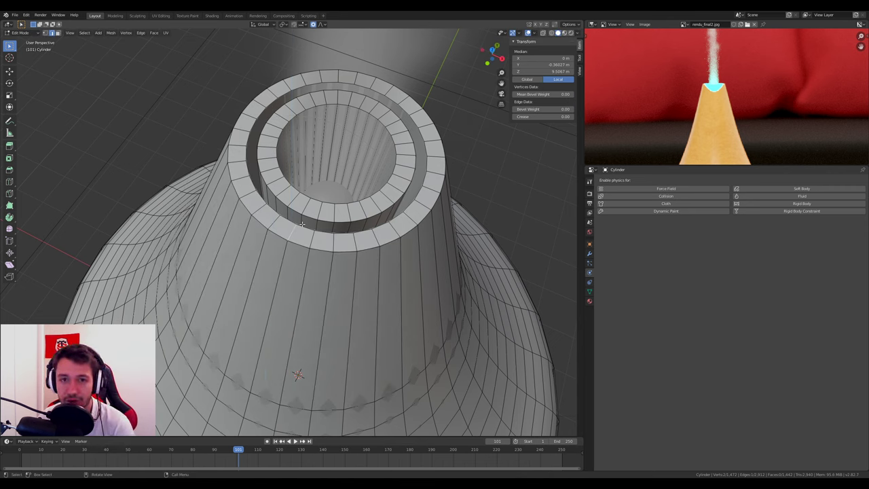
# Refine the V-notch profile in Right Ortho view, then return to Object Mode.
pyautogui.press('KP_3')
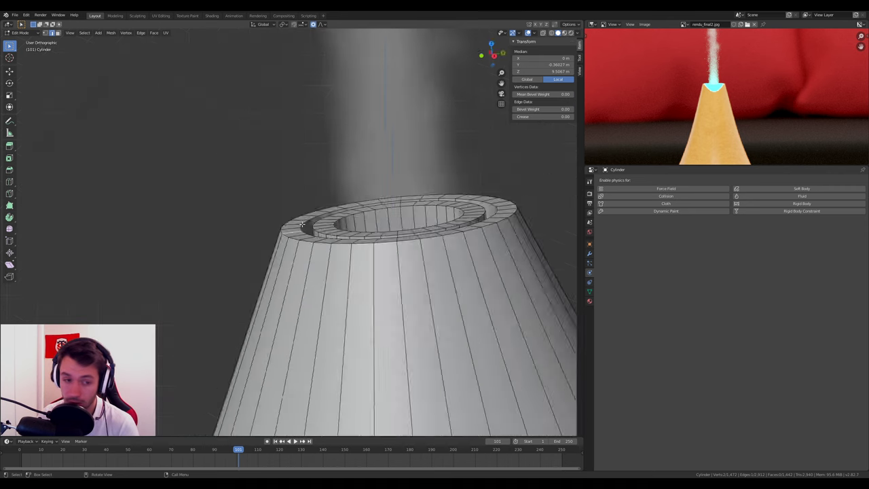
pyautogui.press('g')
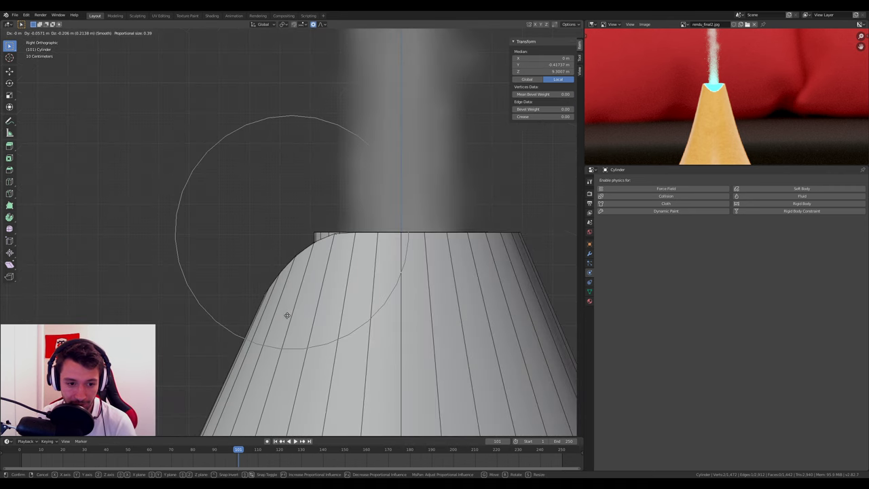
pyautogui.click(270, 328)
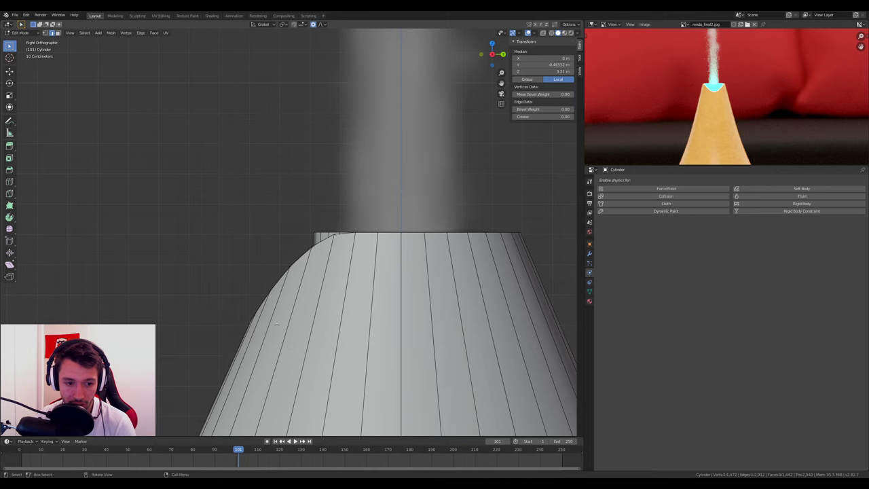
pyautogui.moveTo(271, 328); pyautogui.dragTo(333, 324, button='middle')
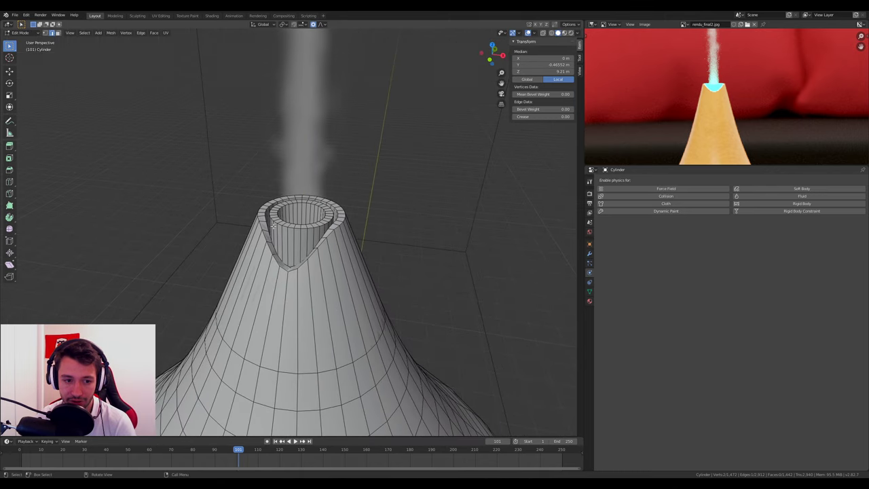
pyautogui.press('Tab')
# Zoom in on the notched nozzle and show its Edge Split and level-2 Subdivision modifiers.
pyautogui.moveTo(332, 297); pyautogui.dragTo(329, 292, button='middle')
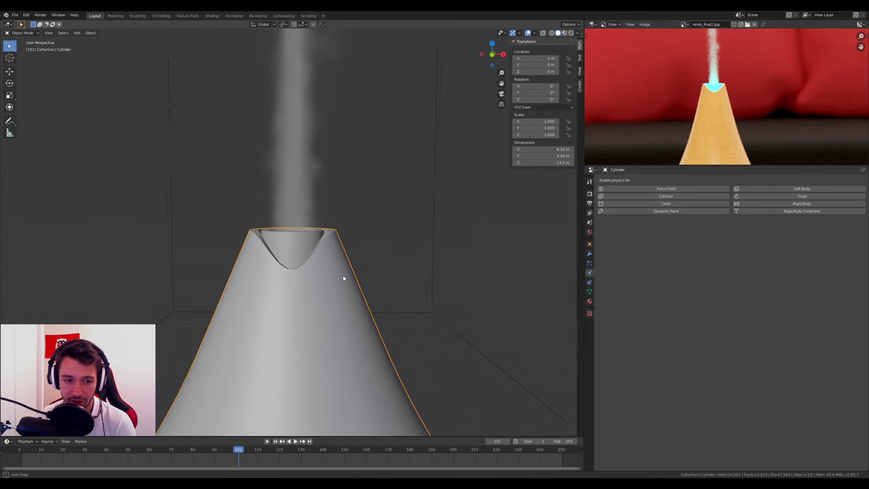
pyautogui.scroll(2, 320, 323)
pyautogui.scroll(2, 330, 295)
pyautogui.scroll(3, 324, 297)
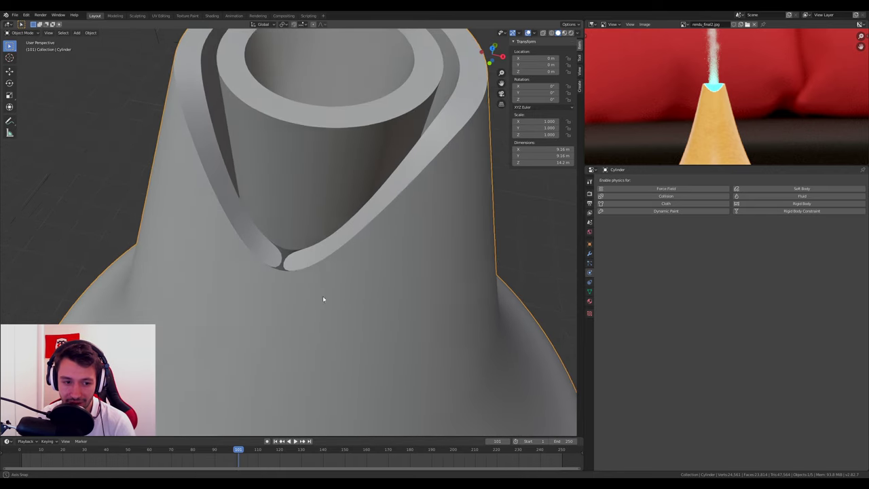
pyautogui.scroll(1, 287, 272)
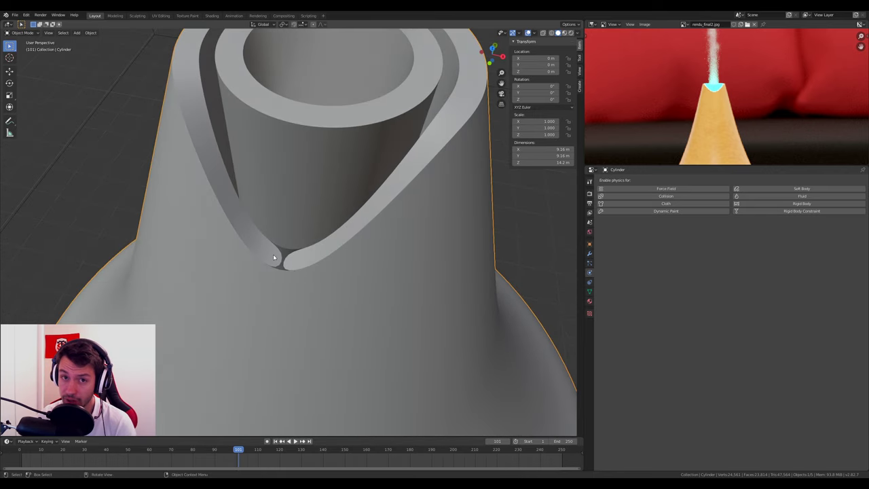
pyautogui.click(589, 254)
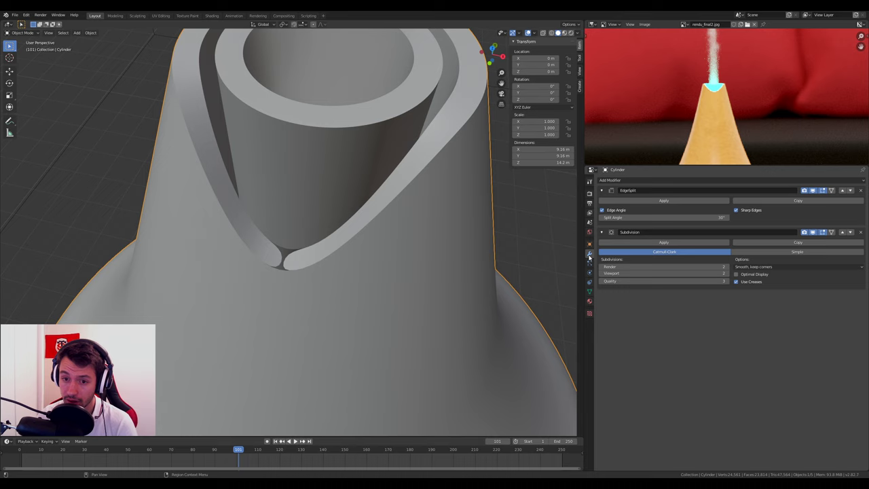
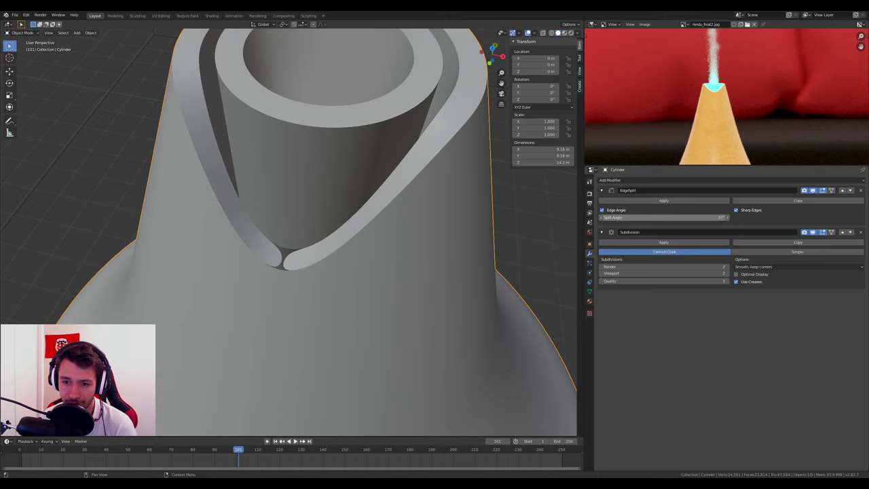
# Test higher Edge Split angles to smooth the groove around the top opening.
pyautogui.moveTo(679, 218); pyautogui.dragTo(685, 217)
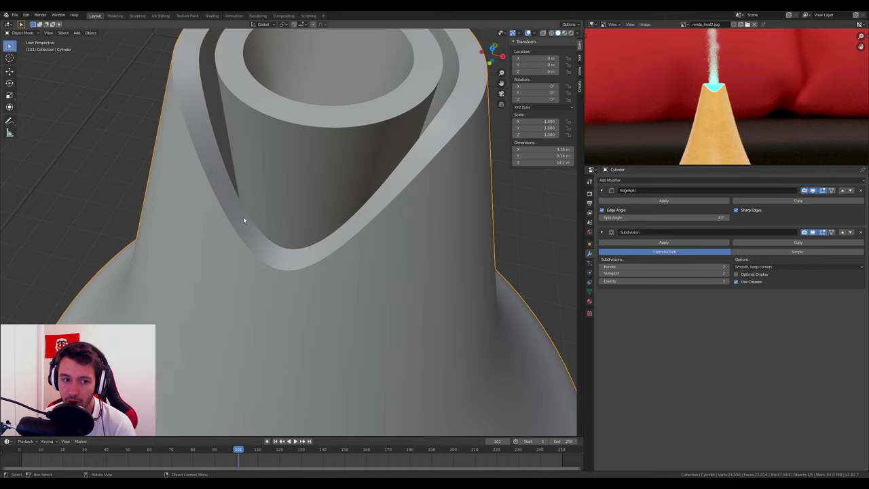
pyautogui.scroll(-4, 306, 231)
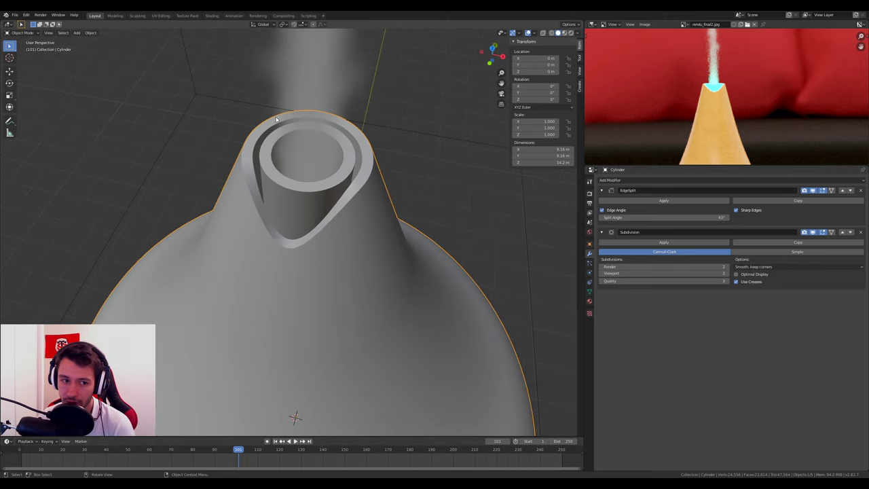
pyautogui.moveTo(266, 163); pyautogui.dragTo(277, 165, button='middle')
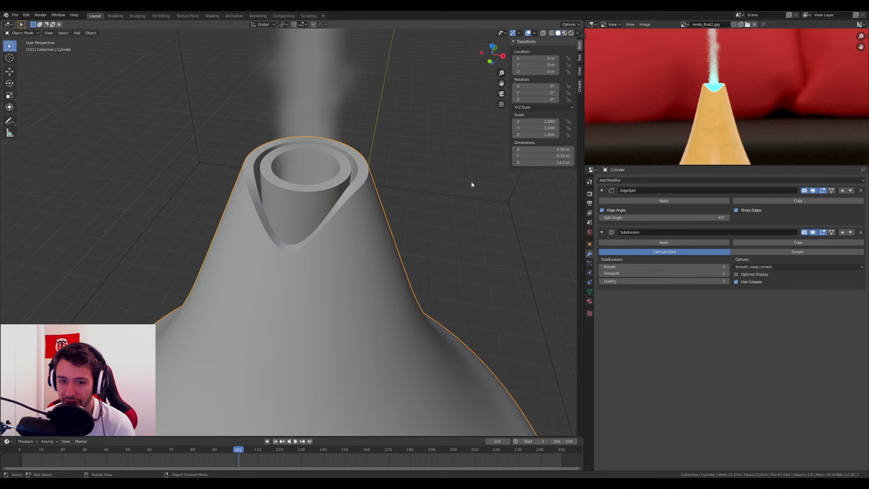
pyautogui.moveTo(664, 218); pyautogui.dragTo(718, 218)
pyautogui.scroll(3, 511, 226)
pyautogui.moveTo(512, 227)
pyautogui.mouseDown(button='middle')
pyautogui.moveTo(336, 235)
pyautogui.moveTo(296, 227)
pyautogui.moveTo(278, 255)
pyautogui.mouseUp(button='middle')
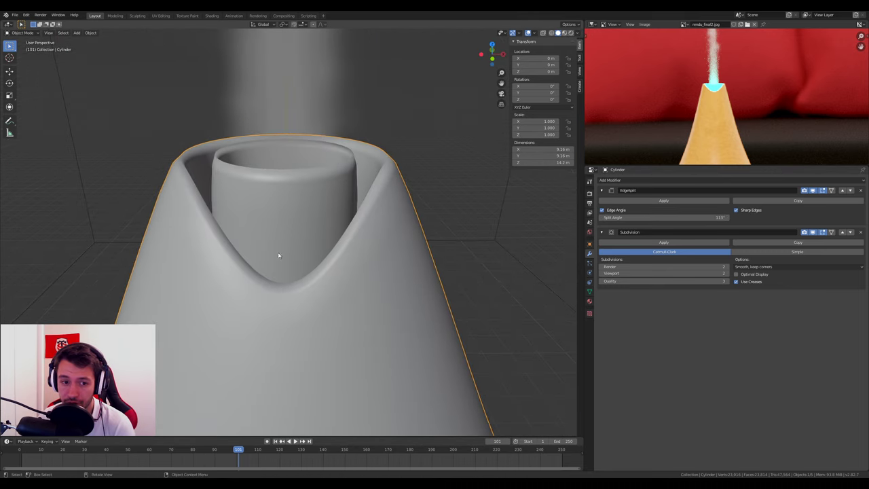
# Set the Edge Split angle to 43° and check the rim from side views.
pyautogui.doubleClick(690, 217)
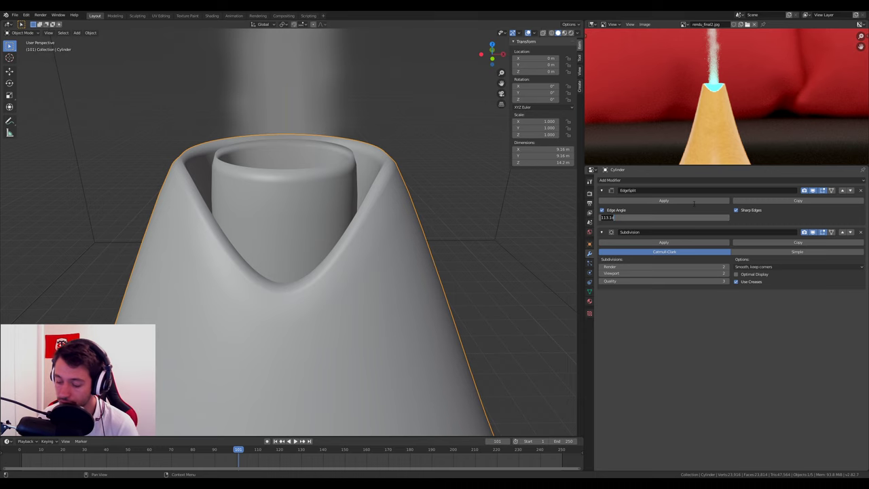
pyautogui.write('43')
pyautogui.press('Return')
pyautogui.scroll(-2, 286, 173)
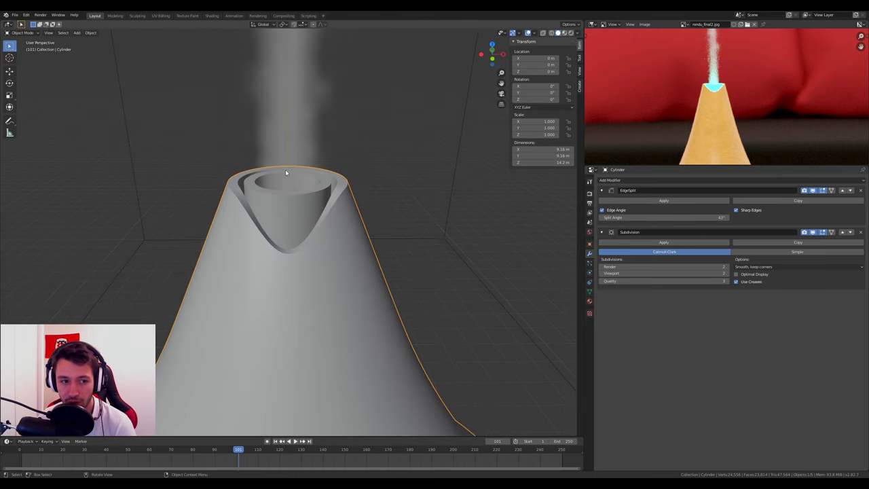
pyautogui.scroll(-3, 285, 172)
pyautogui.moveTo(302, 252)
pyautogui.mouseDown(button='middle')
pyautogui.moveTo(321, 277)
pyautogui.moveTo(455, 209)
pyautogui.mouseUp(button='middle')
pyautogui.scroll(-2, 321, 277)
pyautogui.moveTo(678, 133); pyautogui.dragTo(673, 58, button='middle')
# Switch to front orthographic view, zoom in, and enter Edit Mode on the body.
pyautogui.press('KP_1')
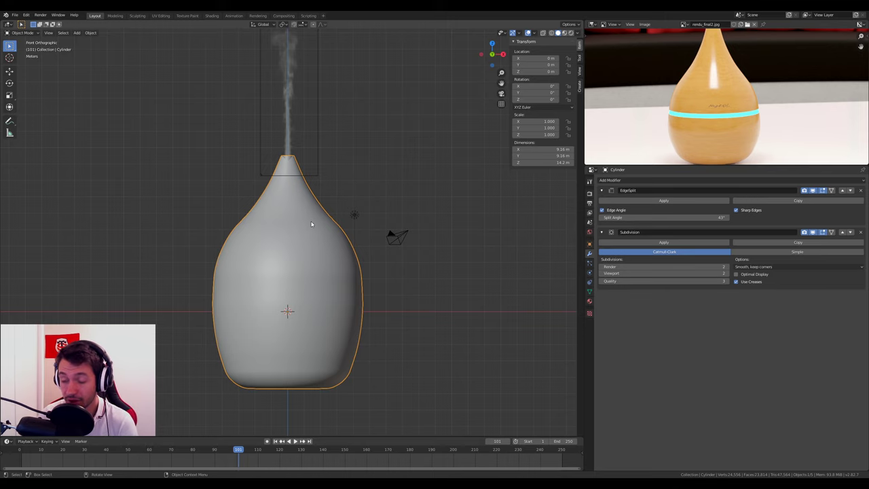
pyautogui.scroll(1, 302, 248)
pyautogui.scroll(1, 292, 299)
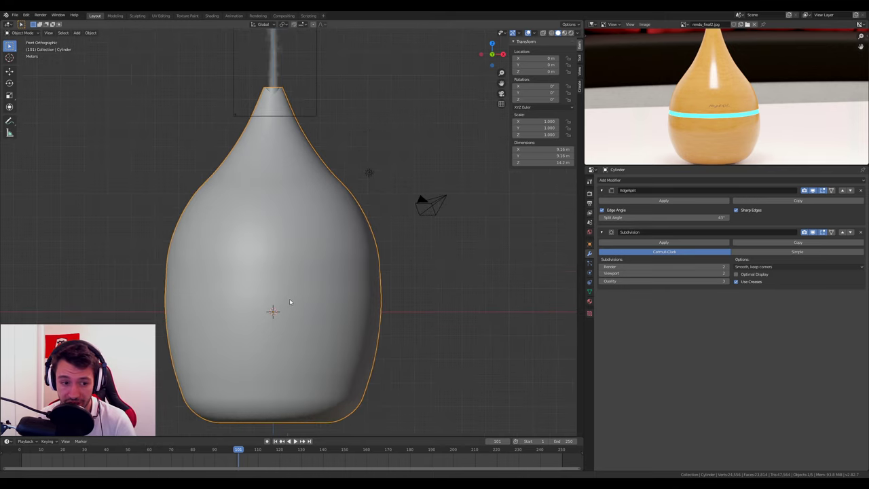
pyautogui.scroll(2, 290, 302)
pyautogui.press('Tab')
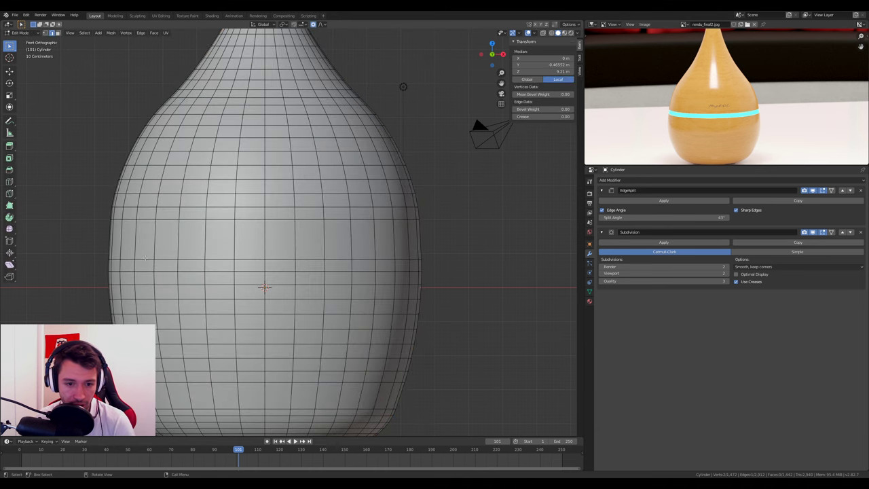
pyautogui.scroll(-1, 136, 256)
# Loop cut the body's middle with Ctrl+R and select the new face ring.
pyautogui.hotkey('ctrl', 'r')
pyautogui.click(115, 255)
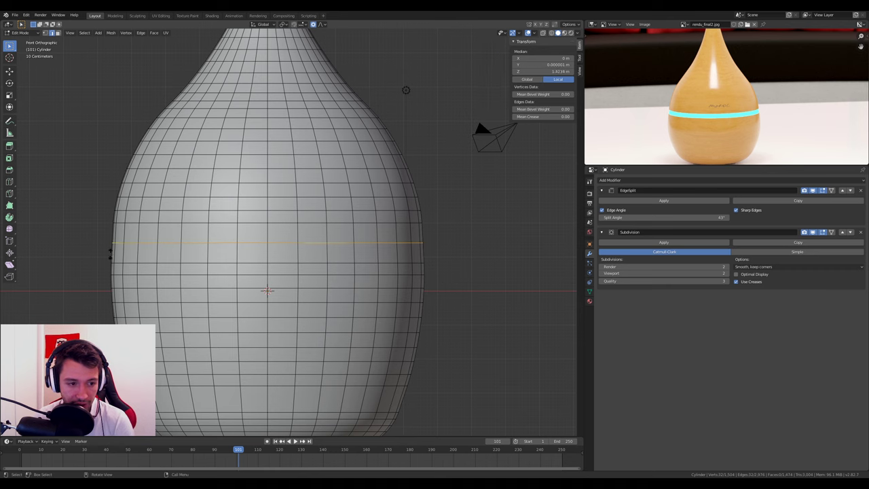
pyautogui.rightClick(87, 95)
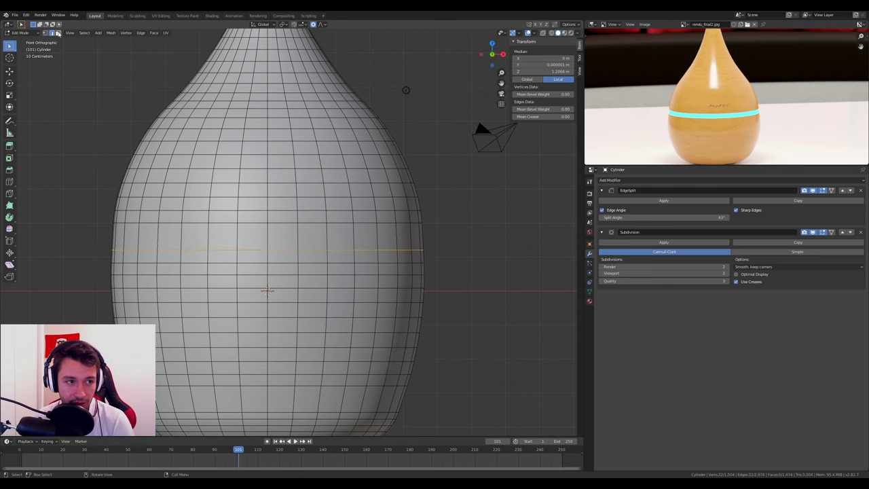
pyautogui.click(58, 33)
pyautogui.keyDown('alt'); pyautogui.click(168, 256); pyautogui.keyUp('alt')
pyautogui.scroll(3, 187, 257)
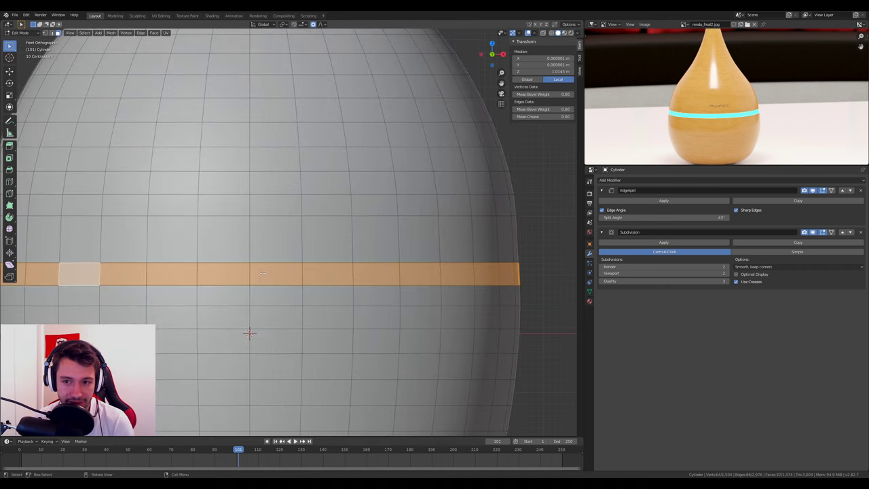
pyautogui.scroll(-2, 262, 274)
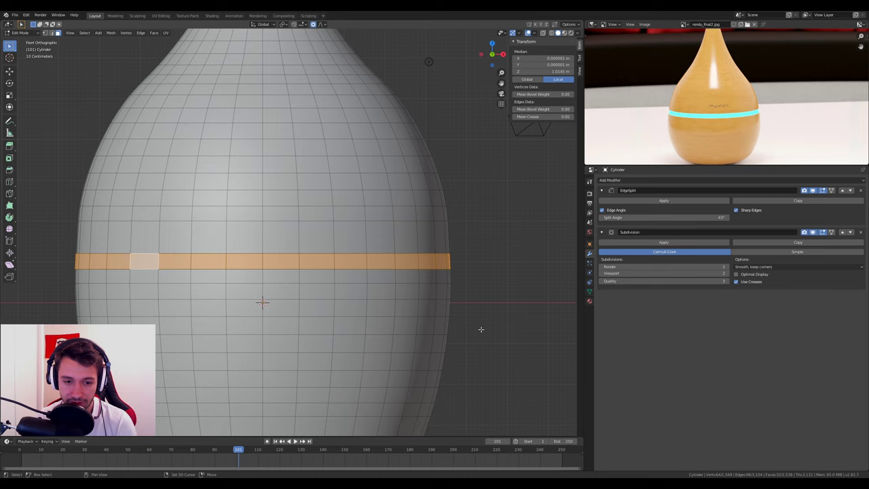
# Scale the middle face band inward to about 0.99 with Z locked.
pyautogui.press('s')
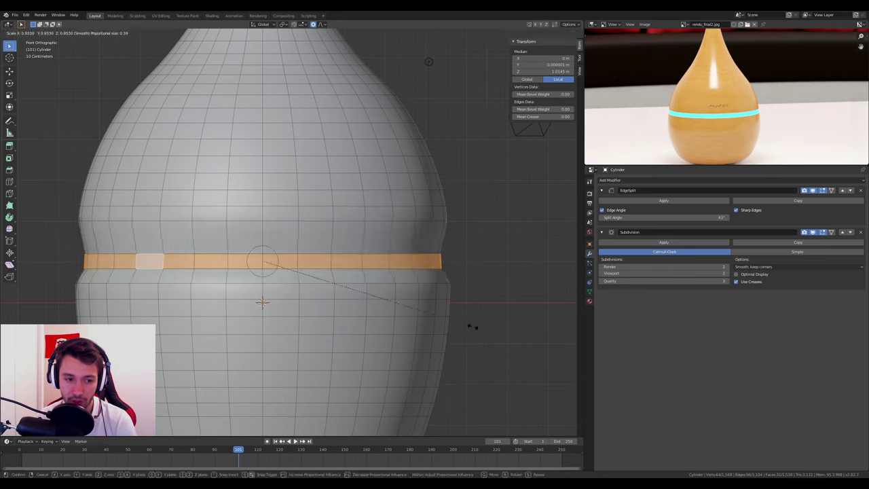
pyautogui.click(473, 327)
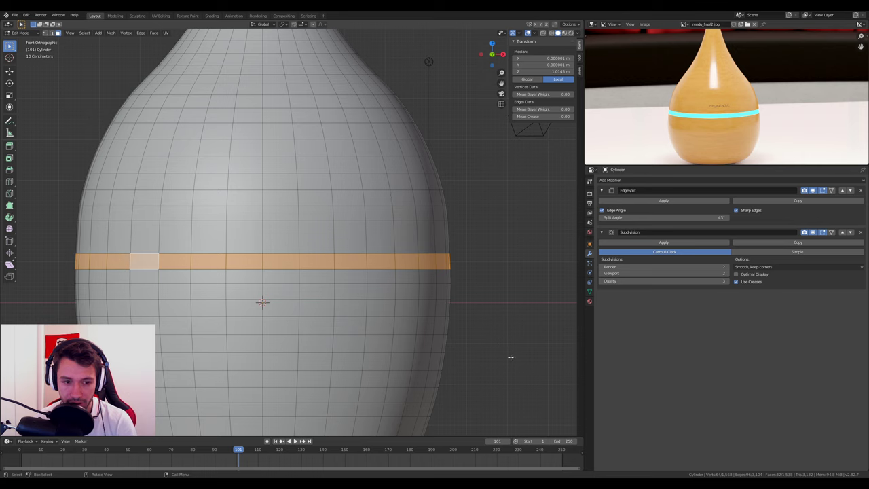
pyautogui.press('s')
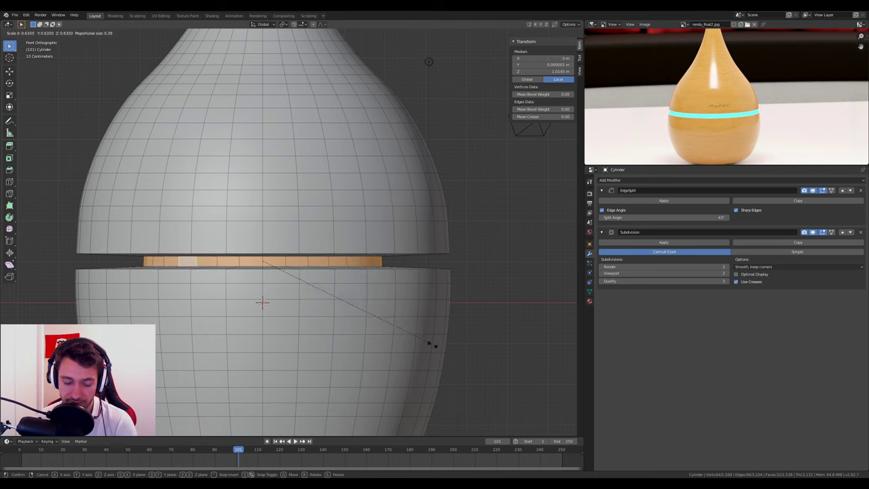
pyautogui.hotkey('shift', 'z')
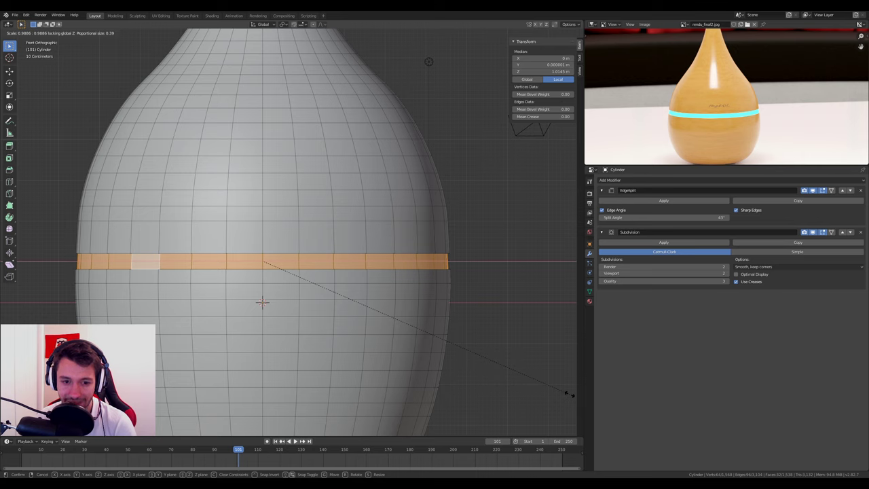
pyautogui.click(569, 395)
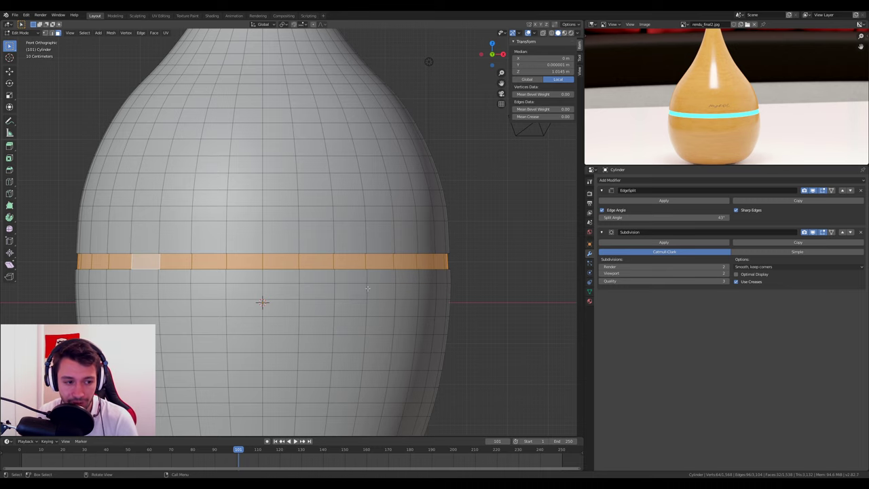
pyautogui.moveTo(367, 289); pyautogui.dragTo(337, 317, button='middle')
pyautogui.moveTo(270, 327); pyautogui.dragTo(262, 286, button='middle')
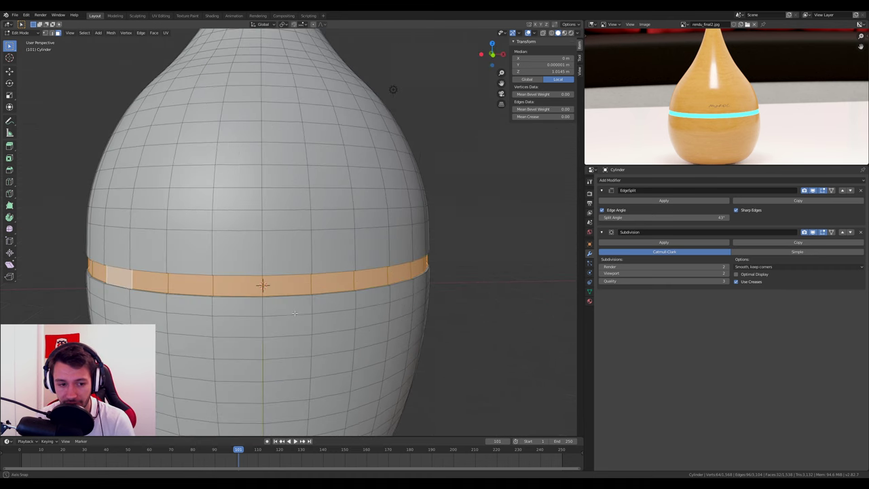
pyautogui.scroll(-3, 262, 285)
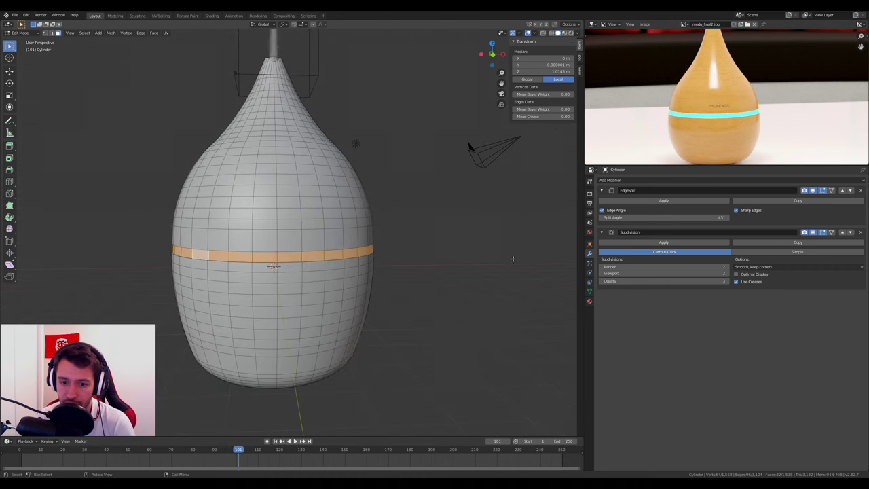
# Create two material slots on the body named wood and light.
pyautogui.click(590, 301)
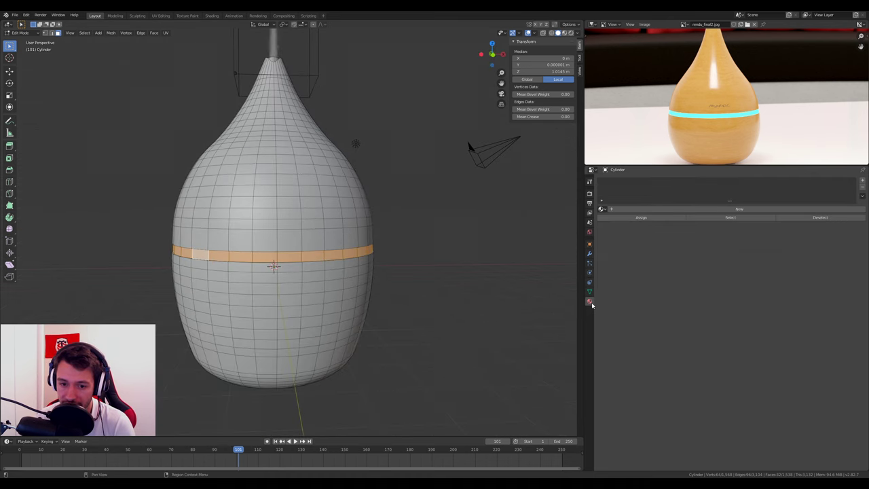
pyautogui.click(730, 210)
pyautogui.write('wood')
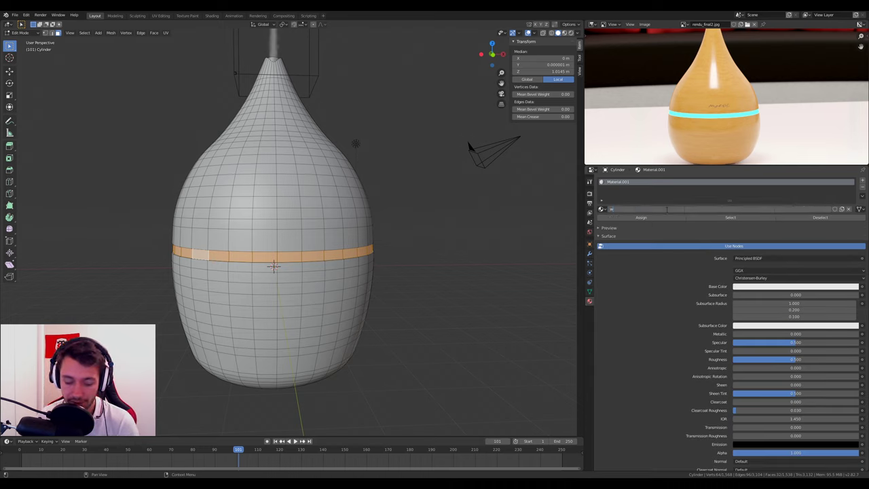
pyautogui.press('Return')
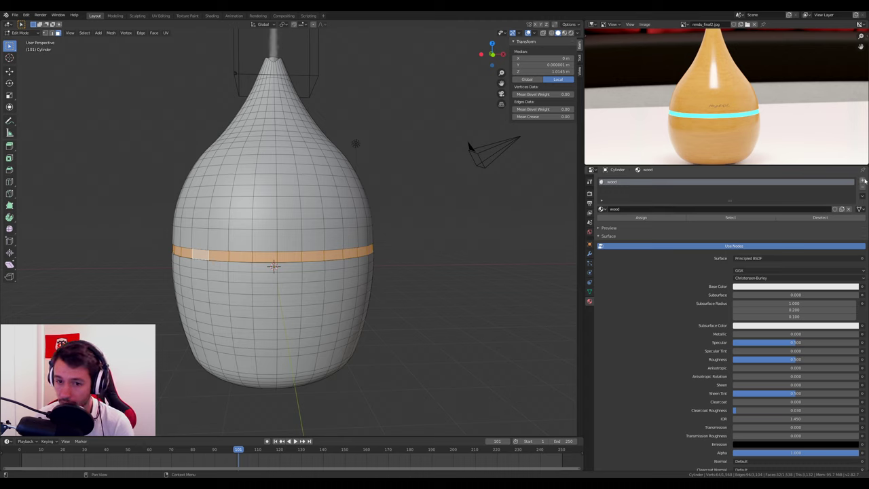
pyautogui.click(864, 181)
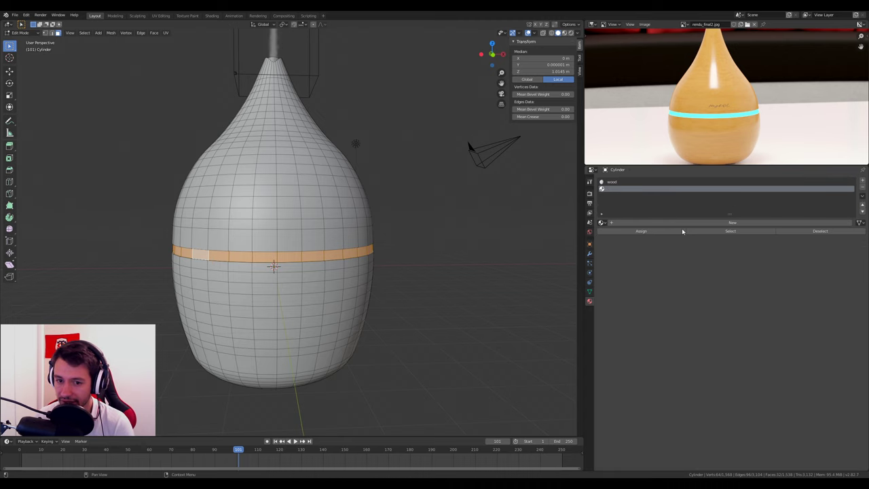
pyautogui.click(724, 223)
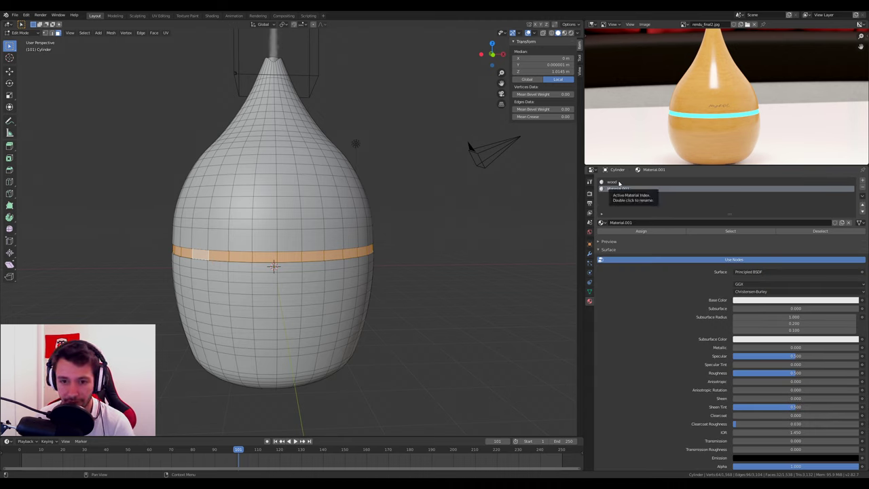
pyautogui.doubleClick(622, 222)
pyautogui.write('ligh')
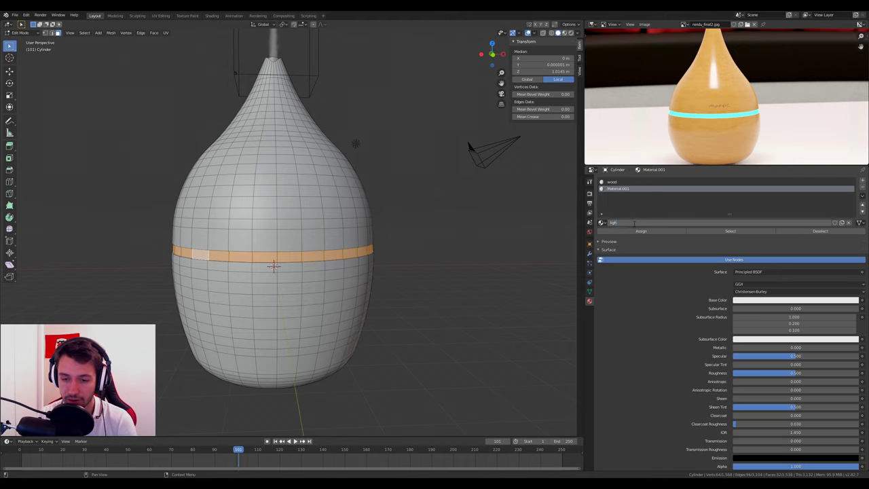
pyautogui.write('t')
pyautogui.press('Return')
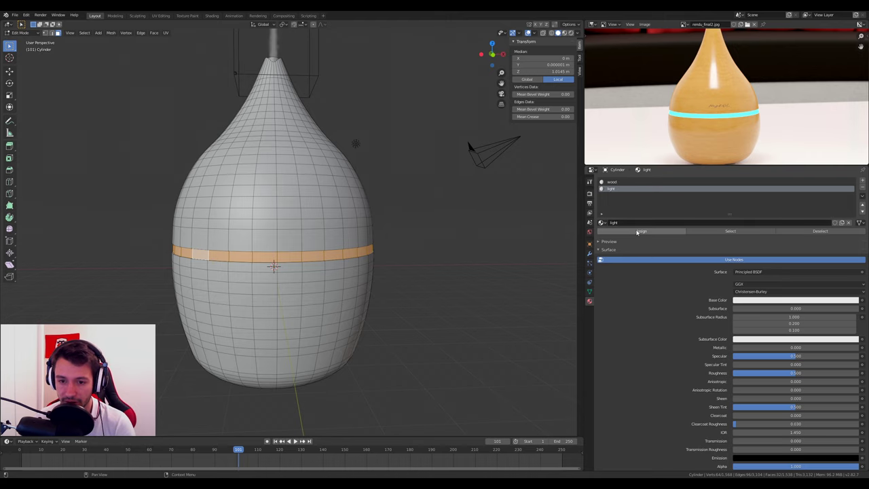
# Make the light slot active and select the faces using the light material.
pyautogui.moveTo(408, 204); pyautogui.dragTo(407, 285, button='middle')
pyautogui.scroll(2, 336, 176)
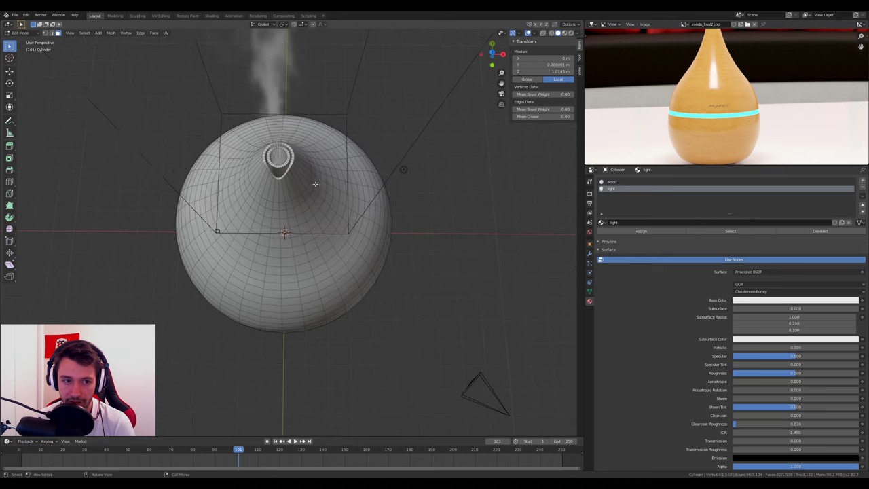
pyautogui.scroll(2, 312, 149)
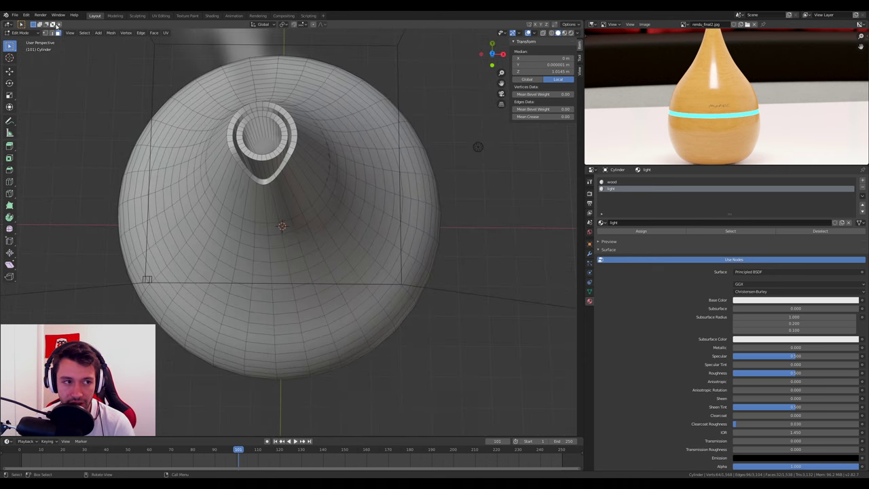
pyautogui.keyDown('alt'); pyautogui.click(264, 148); pyautogui.keyUp('alt')
pyautogui.moveTo(264, 148)
pyautogui.mouseDown(button='middle')
pyautogui.moveTo(272, 212)
pyautogui.moveTo(268, 206)
pyautogui.mouseUp(button='middle')
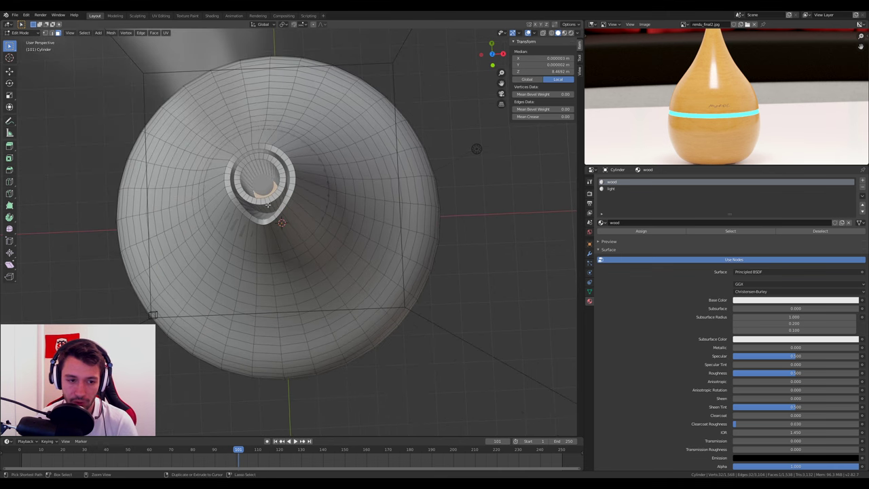
pyautogui.keyDown('alt'); pyautogui.keyDown('shift'); pyautogui.click(267, 205); pyautogui.keyUp('shift'); pyautogui.keyUp('alt')
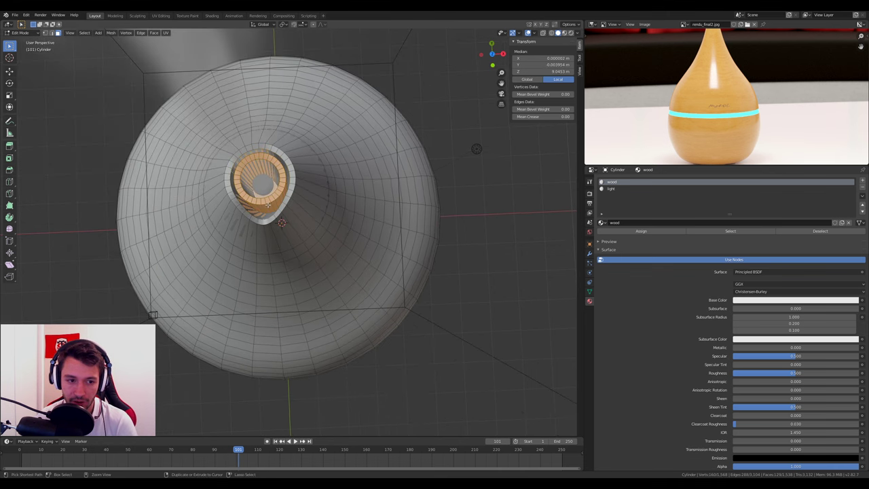
pyautogui.moveTo(284, 226); pyautogui.dragTo(298, 231, button='middle')
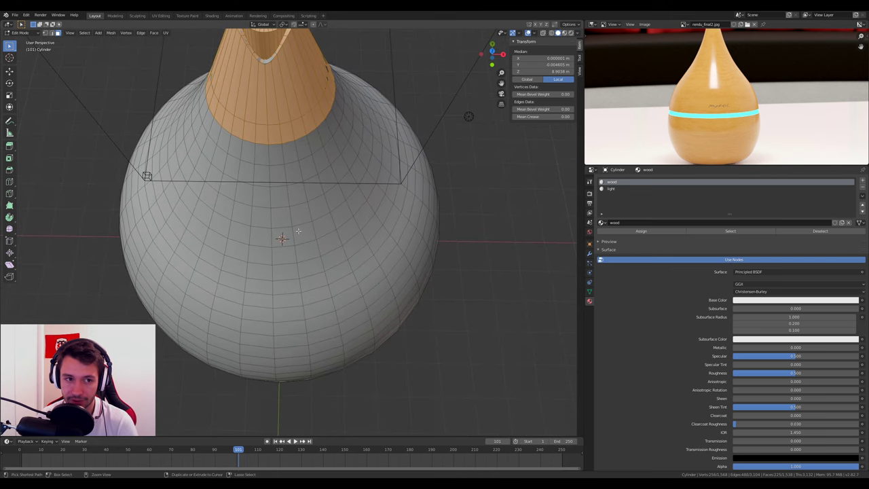
pyautogui.click(614, 189)
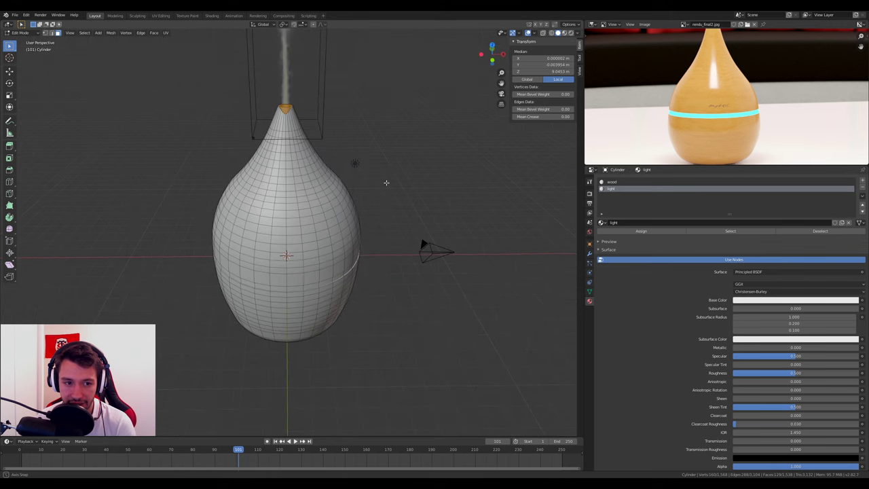
pyautogui.keyDown('alt'); pyautogui.click(319, 285); pyautogui.keyUp('alt')
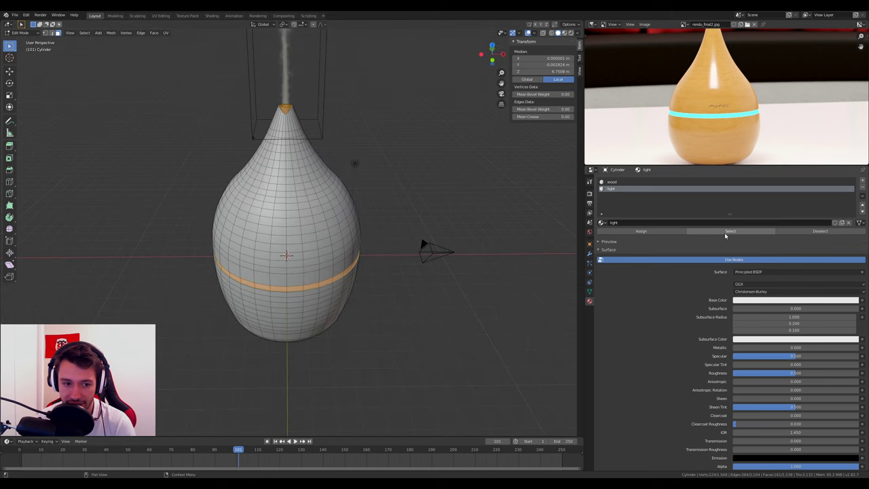
# Return to Object Mode and save the file as tutofinal_diff.blend.
pyautogui.press('Tab')
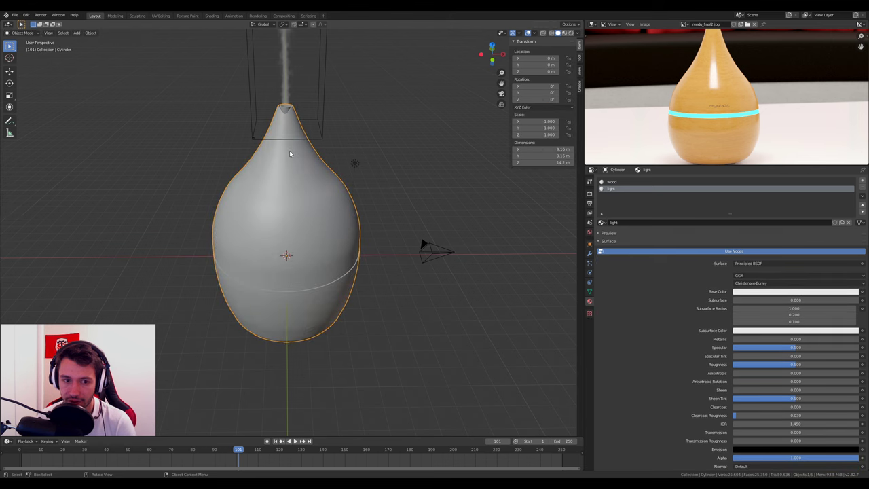
pyautogui.hotkey('ctrl', 's')
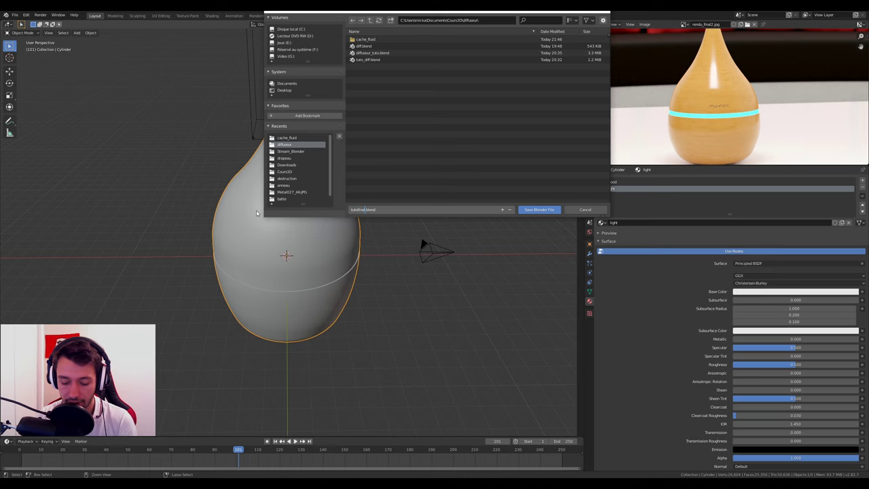
pyautogui.write('_diff')
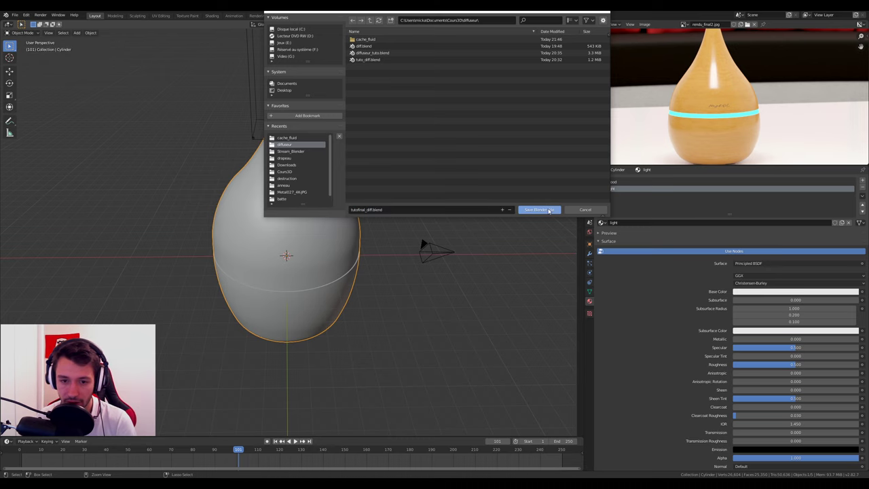
pyautogui.click(539, 209)
# Orbit lower around the vase so the smoke box comes into view.
pyautogui.scroll(-4, 350, 162)
pyautogui.scroll(3, 351, 163)
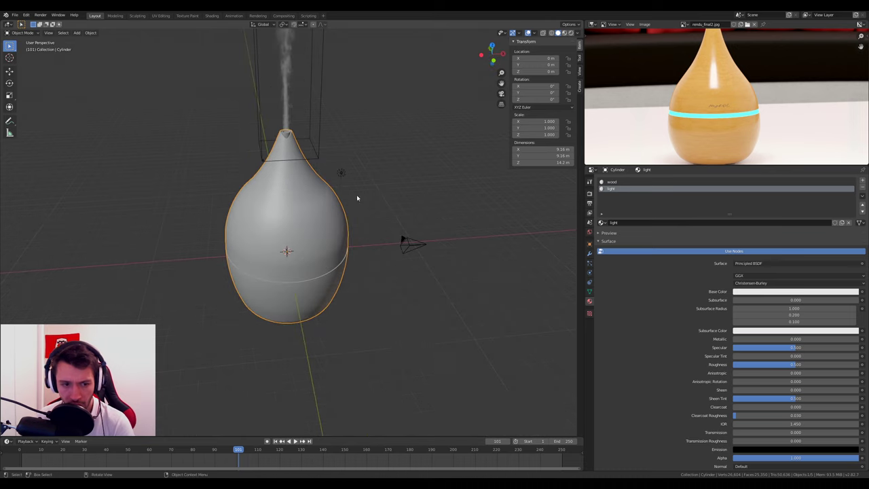
pyautogui.moveTo(342, 171); pyautogui.dragTo(301, 201, button='middle')
pyautogui.moveTo(265, 166); pyautogui.dragTo(310, 188, button='middle')
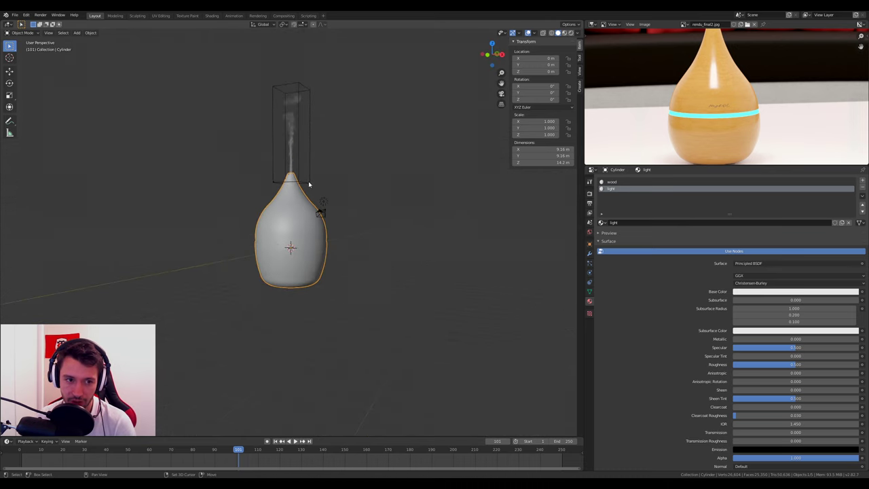
pyautogui.scroll(3, 286, 216)
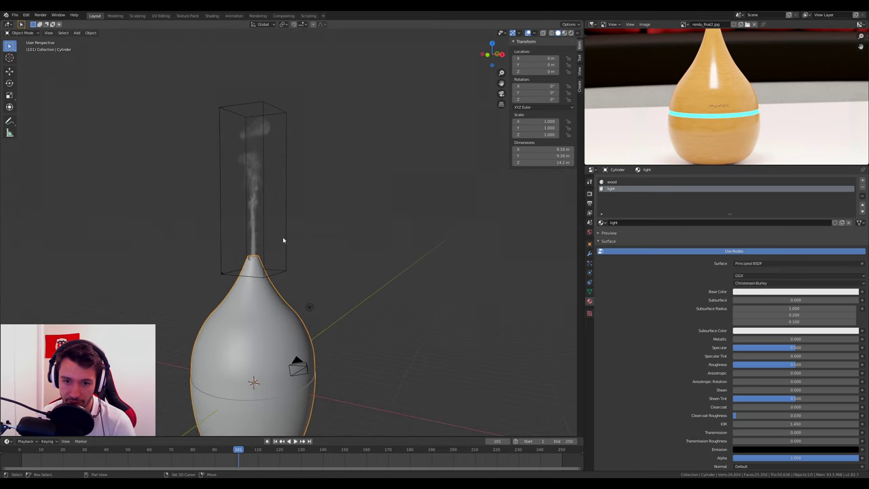
pyautogui.moveTo(283, 240)
pyautogui.mouseDown(button='middle')
pyautogui.moveTo(282, 204)
pyautogui.moveTo(349, 252)
pyautogui.moveTo(285, 233)
pyautogui.mouseUp(button='middle')
pyautogui.scroll(-3, 285, 233)
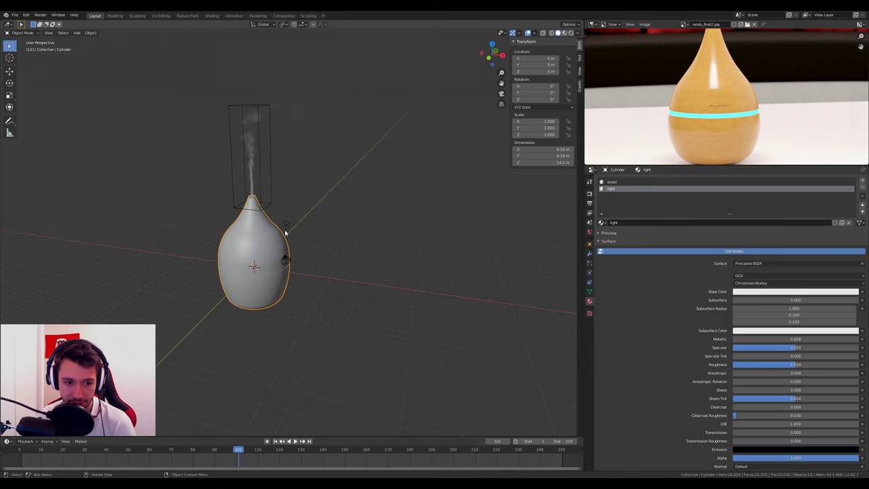
pyautogui.scroll(3, 285, 233)
pyautogui.scroll(-3, 285, 233)
# Delete the lamp beside the vase and preview the scene in Rendered shading.
pyautogui.click(286, 227)
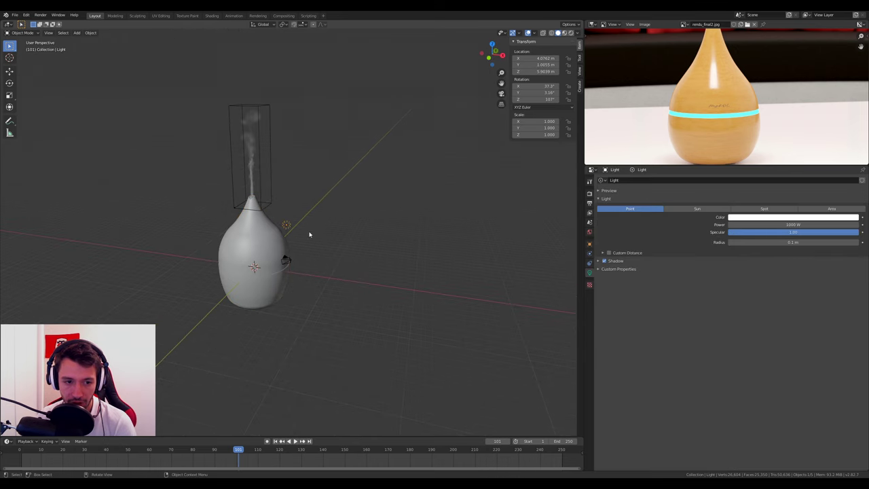
pyautogui.press('Delete')
pyautogui.scroll(5, 339, 241)
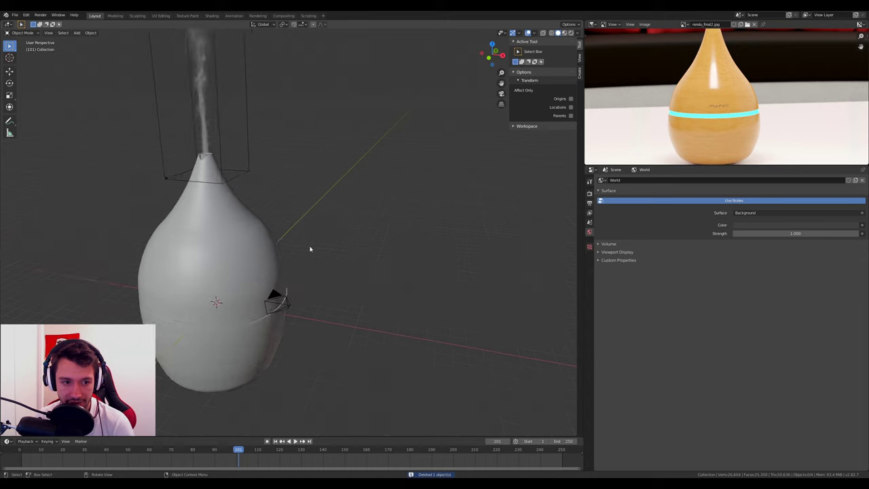
pyautogui.scroll(-1, 317, 228)
pyautogui.moveTo(317, 228); pyautogui.dragTo(426, 146, button='middle')
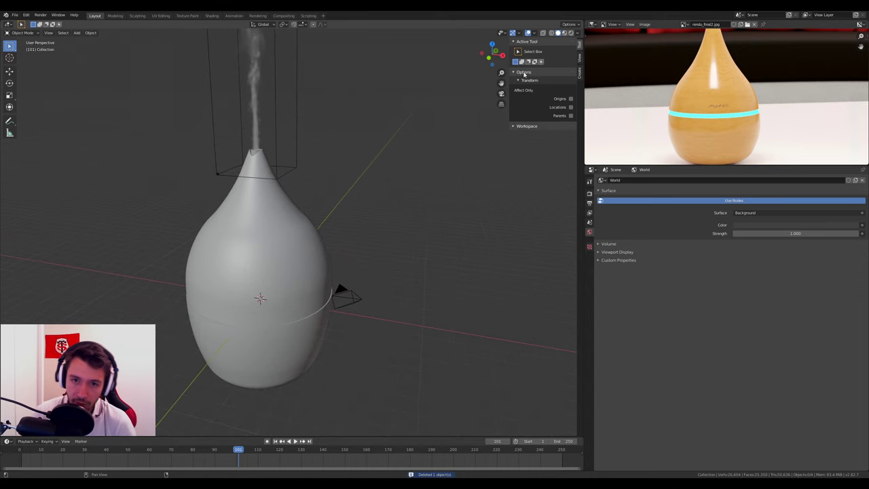
pyautogui.click(570, 33)
pyautogui.moveTo(371, 225)
pyautogui.mouseDown(button='middle')
pyautogui.moveTo(427, 210)
pyautogui.moveTo(288, 184)
pyautogui.moveTo(326, 241)
pyautogui.moveTo(418, 182)
pyautogui.moveTo(345, 190)
pyautogui.moveTo(355, 223)
pyautogui.moveTo(398, 221)
pyautogui.moveTo(369, 246)
pyautogui.moveTo(302, 224)
pyautogui.moveTo(330, 235)
pyautogui.moveTo(307, 275)
pyautogui.mouseUp(button='middle')
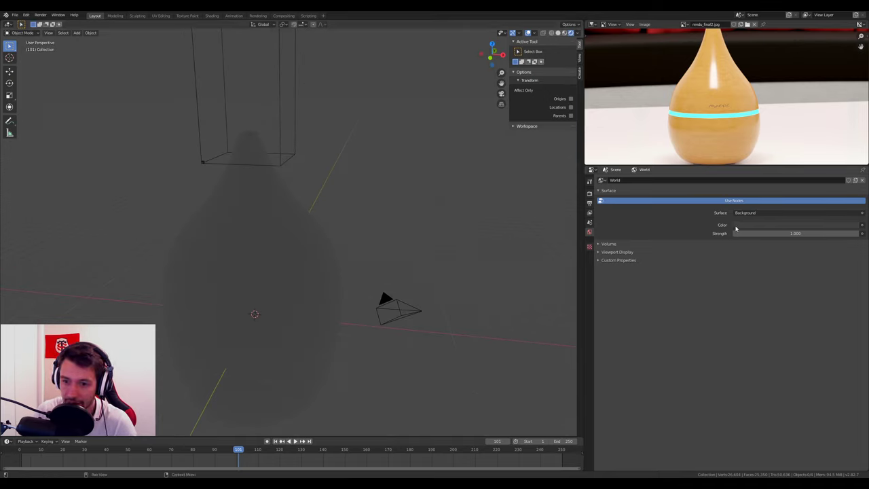
# Set the World colour to an Environment Texture using lebombo_4k.hdr from Stream_Blender.
pyautogui.click(862, 225)
pyautogui.click(862, 226)
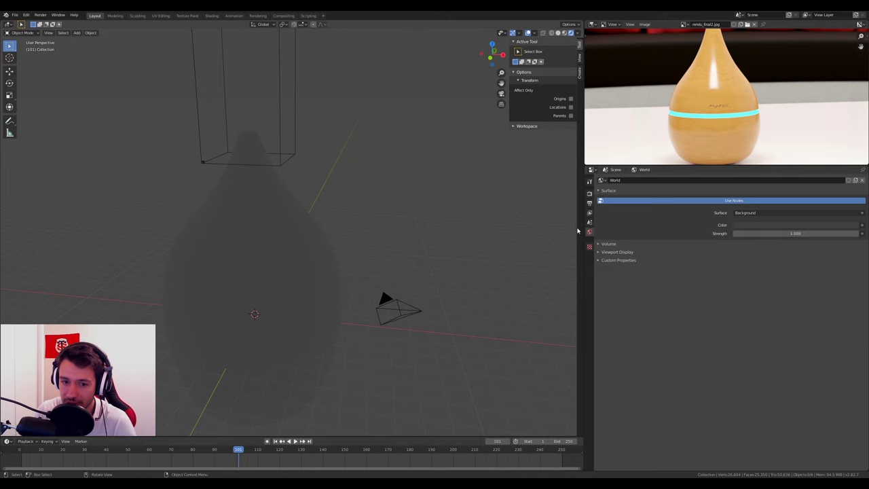
pyautogui.click(862, 226)
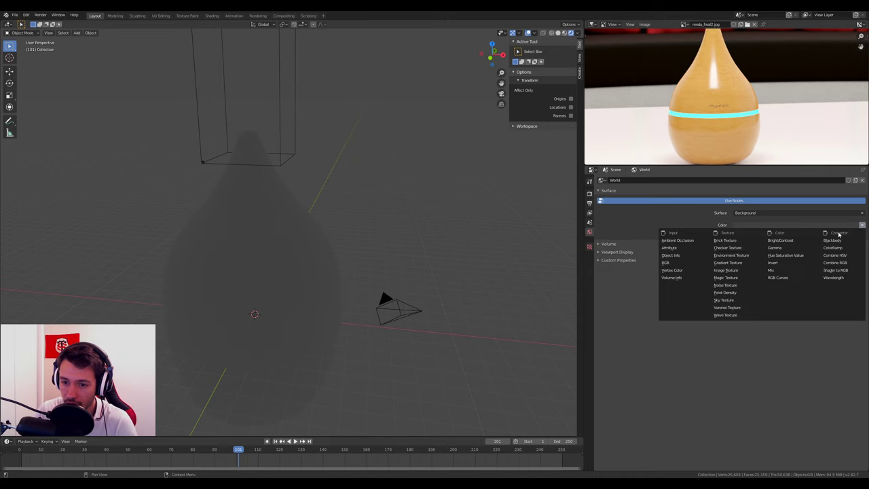
pyautogui.click(734, 254)
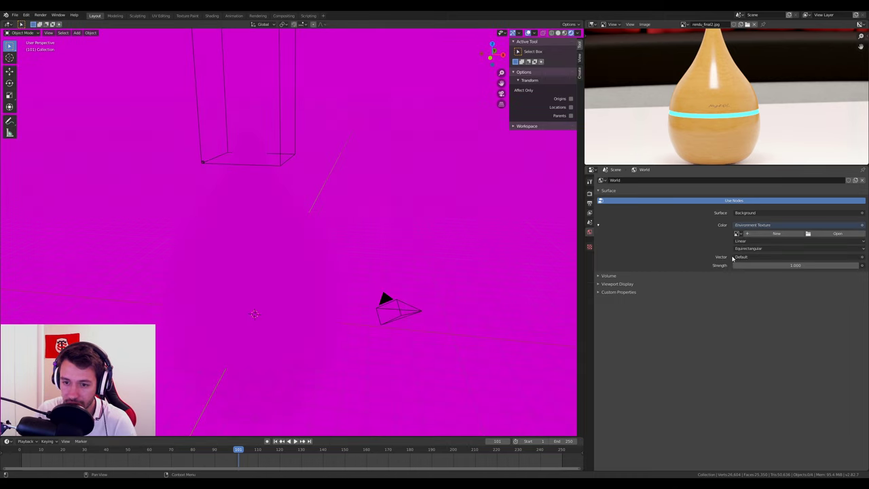
pyautogui.click(836, 233)
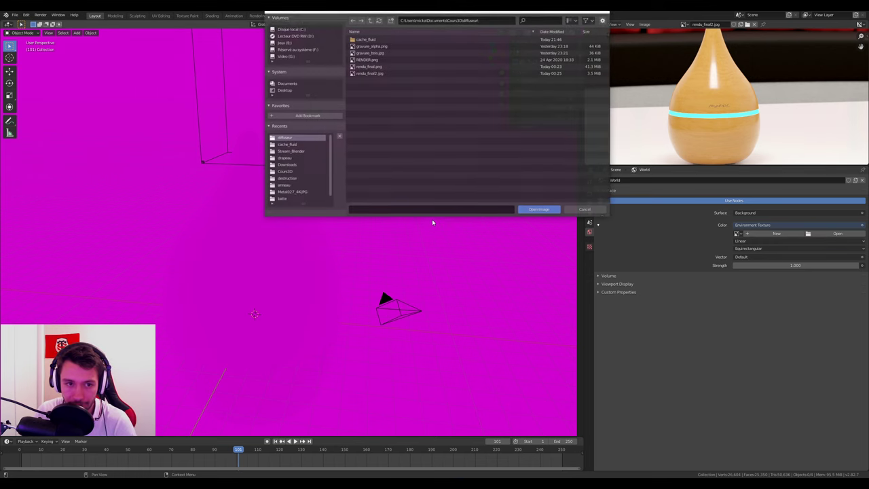
pyautogui.click(296, 151)
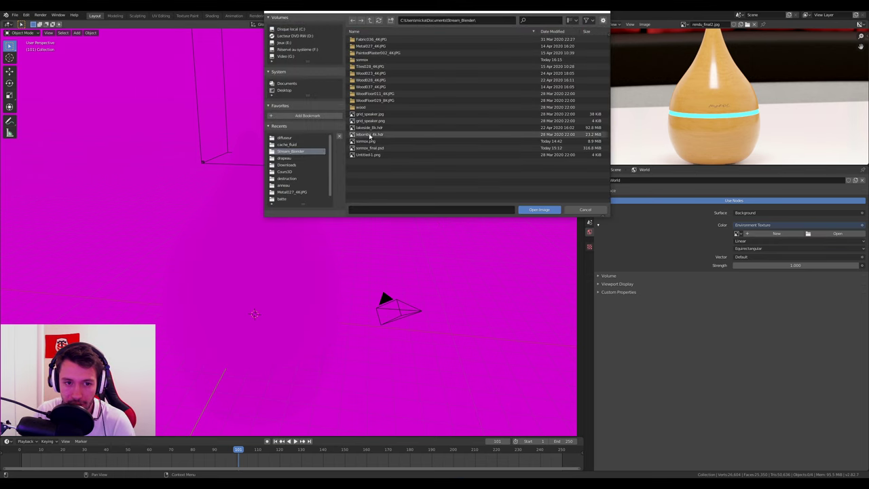
pyautogui.press('Escape')
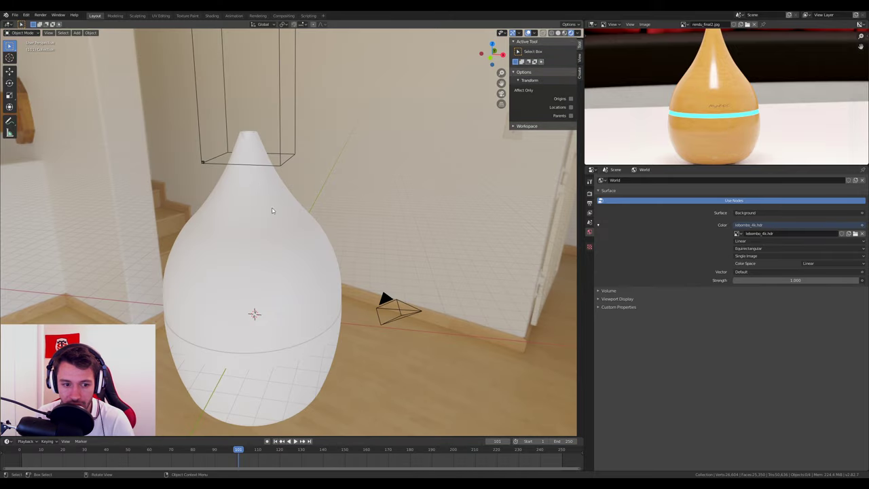
pyautogui.moveTo(261, 185)
pyautogui.mouseDown(button='middle')
pyautogui.moveTo(223, 243)
pyautogui.moveTo(325, 273)
pyautogui.moveTo(308, 182)
pyautogui.moveTo(368, 211)
pyautogui.mouseUp(button='middle')
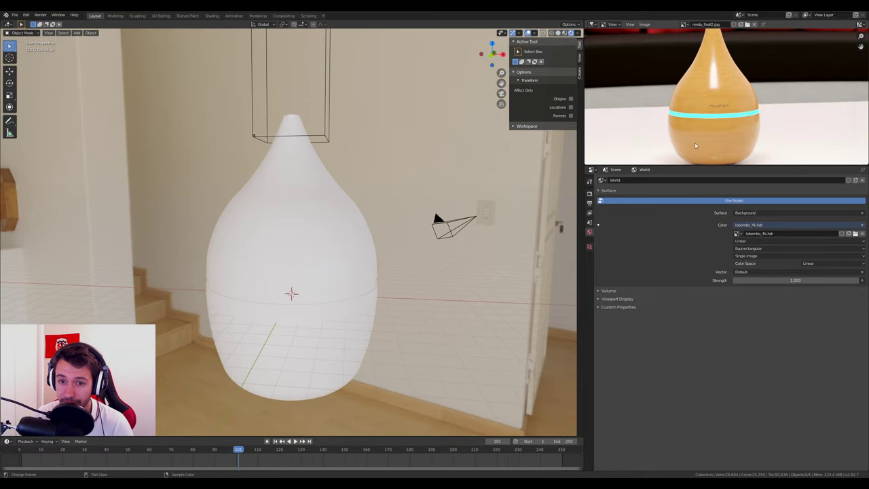
pyautogui.moveTo(602, 167); pyautogui.dragTo(601, 249)
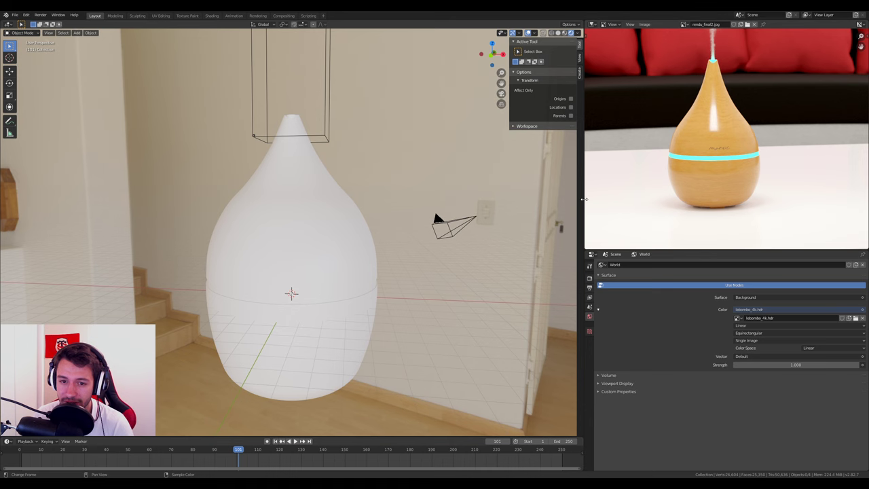
# Turn the image area into a Shader Editor showing the light material's nodes.
pyautogui.moveTo(583, 204); pyautogui.dragTo(487, 203)
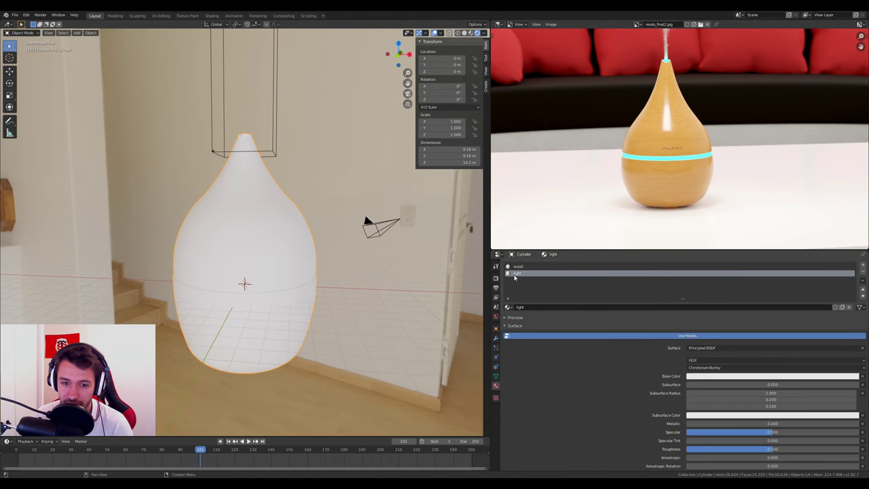
pyautogui.click(498, 25)
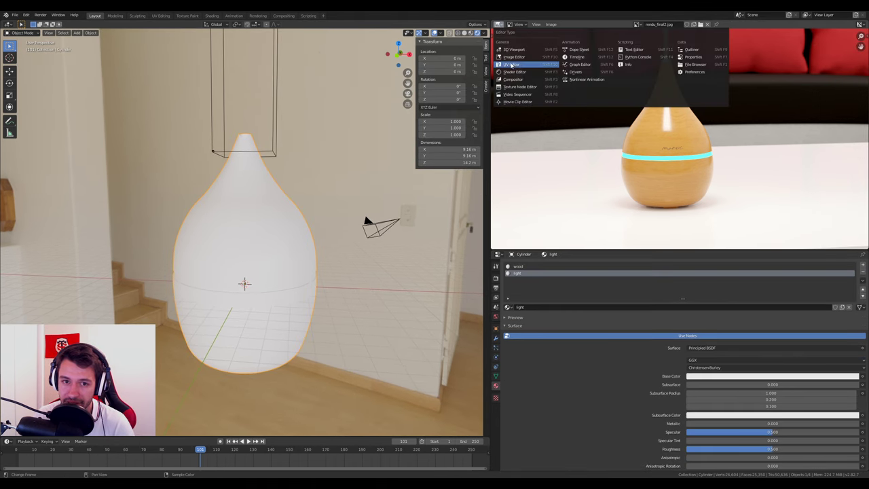
pyautogui.click(512, 74)
pyautogui.moveTo(568, 200)
pyautogui.mouseDown(button='middle')
pyautogui.moveTo(568, 149)
pyautogui.moveTo(597, 172)
pyautogui.moveTo(594, 55)
pyautogui.mouseUp(button='middle')
pyautogui.scroll(2, 568, 142)
pyautogui.scroll(1, 567, 136)
pyautogui.scroll(1, 567, 133)
pyautogui.scroll(-1, 610, 154)
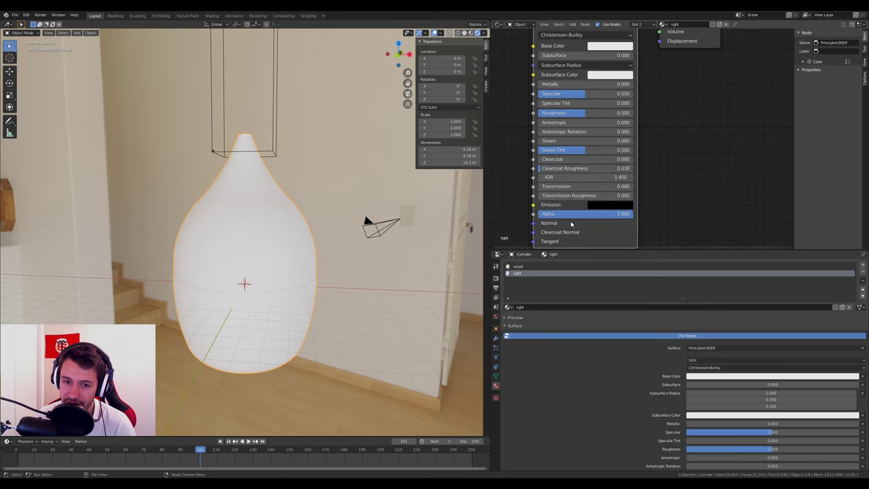
pyautogui.moveTo(605, 210); pyautogui.dragTo(592, 96, button='middle')
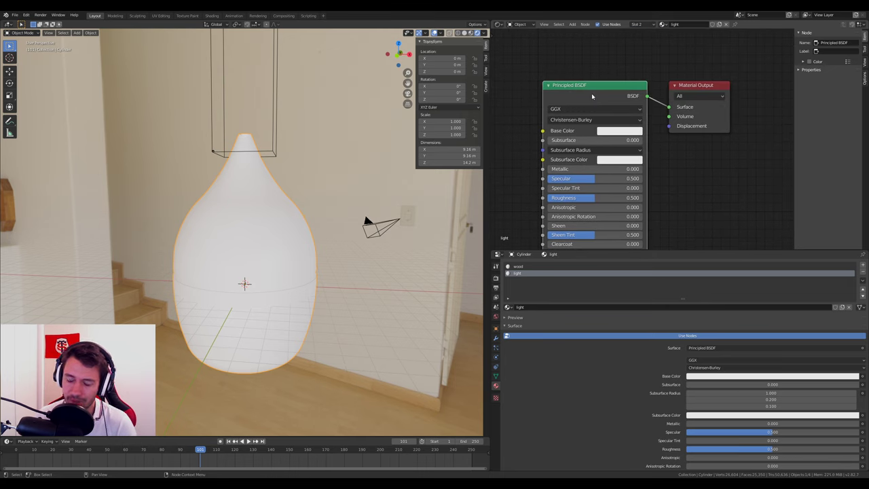
# Replace the Principled BSDF with an Emission node feeding the Material Output surface.
pyautogui.press('x')
pyautogui.hotkey('shift', 'a')
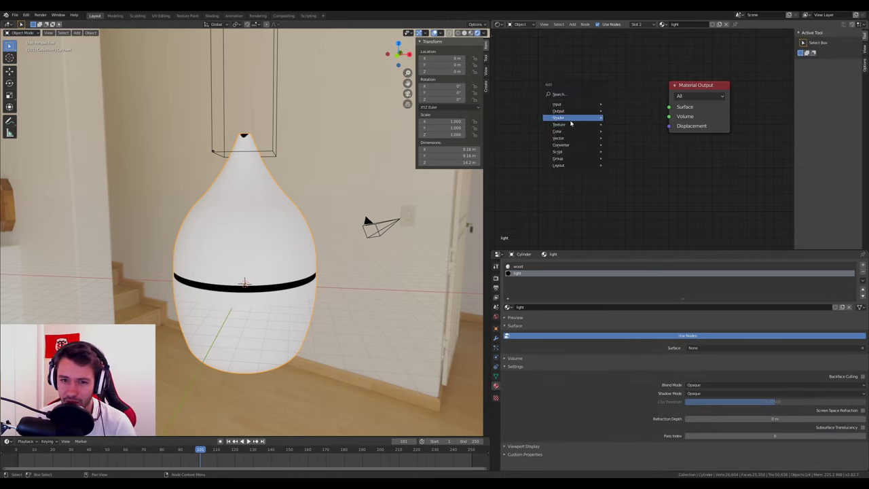
pyautogui.moveTo(572, 118)
pyautogui.click(621, 131)
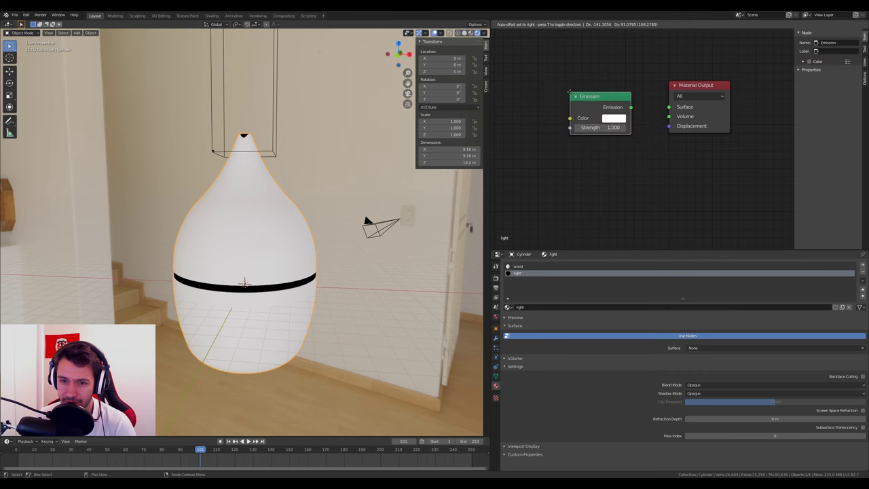
pyautogui.click(634, 109)
pyautogui.moveTo(672, 114); pyautogui.dragTo(669, 107)
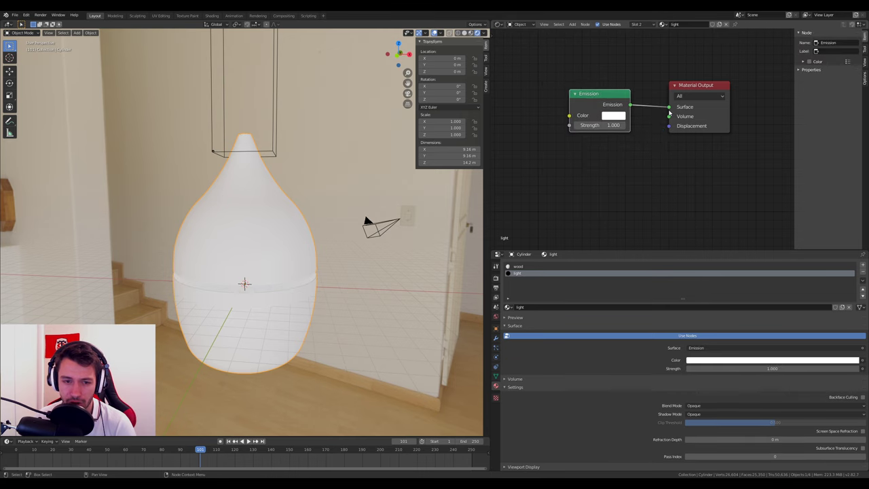
pyautogui.scroll(3, 267, 271)
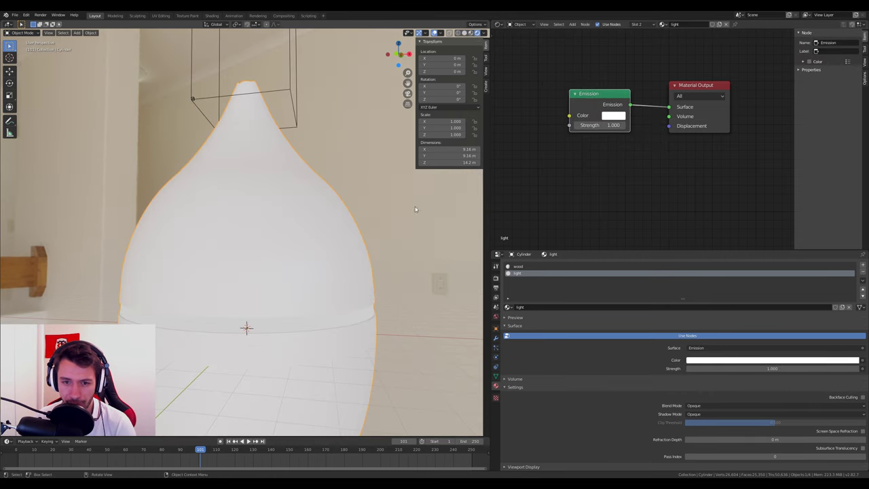
# Set the Emission colour to cyan and its strength to 50.
pyautogui.click(613, 115)
pyautogui.click(613, 116)
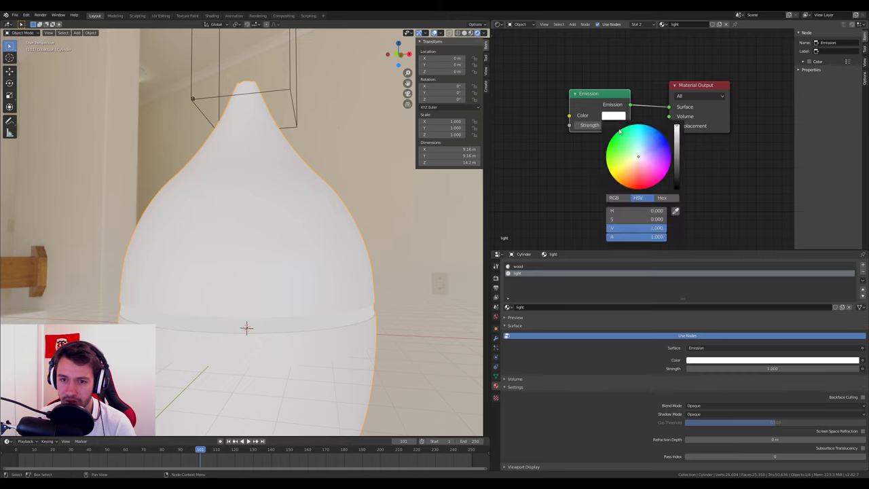
pyautogui.moveTo(636, 154); pyautogui.dragTo(633, 126)
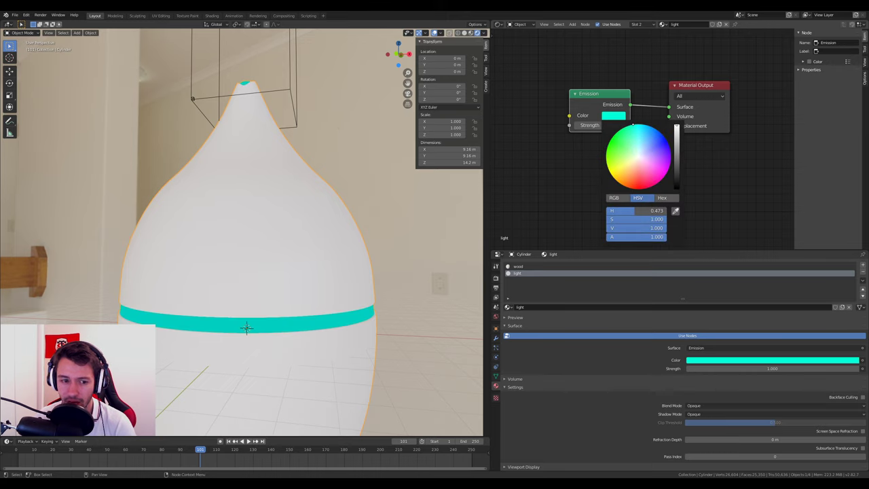
pyautogui.click(600, 116)
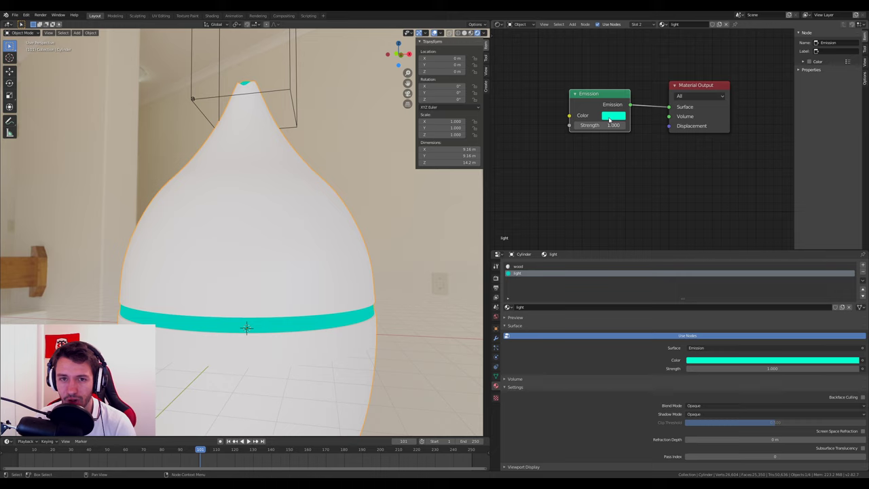
pyautogui.click(593, 126)
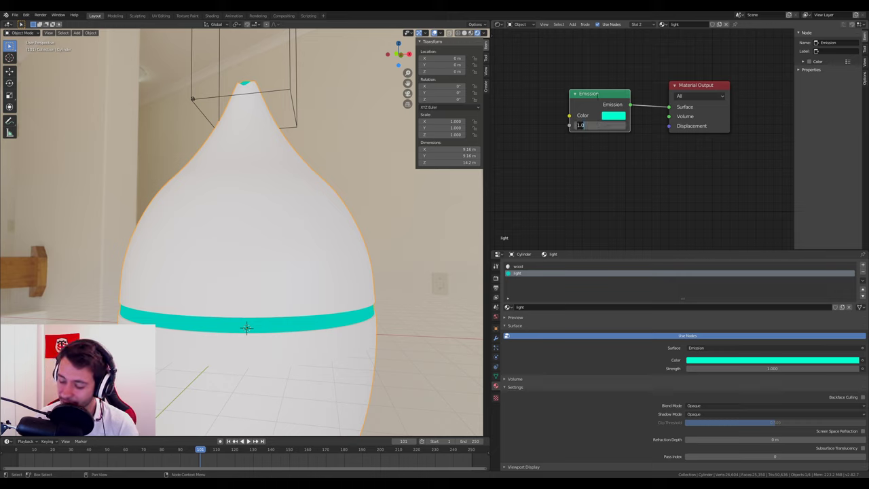
pyautogui.write('50')
pyautogui.press('Return')
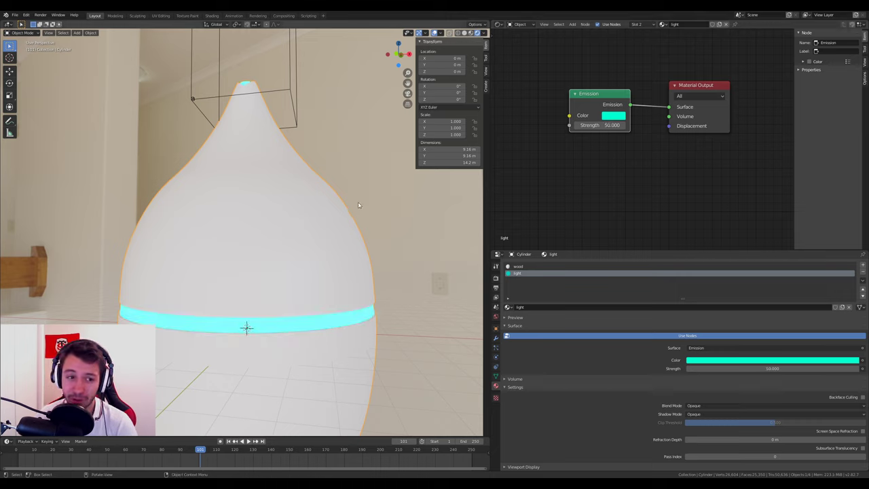
pyautogui.moveTo(358, 202)
pyautogui.mouseDown(button='middle')
pyautogui.moveTo(305, 220)
pyautogui.moveTo(286, 249)
pyautogui.mouseUp(button='middle')
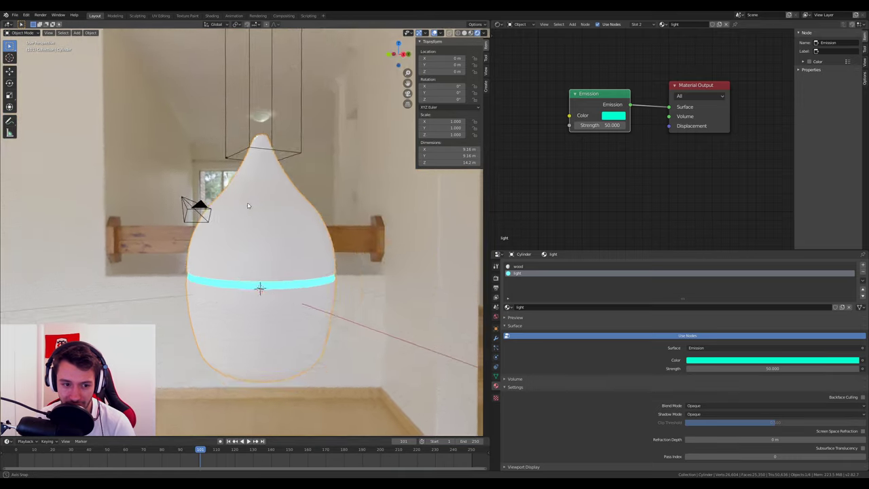
pyautogui.scroll(3, 286, 249)
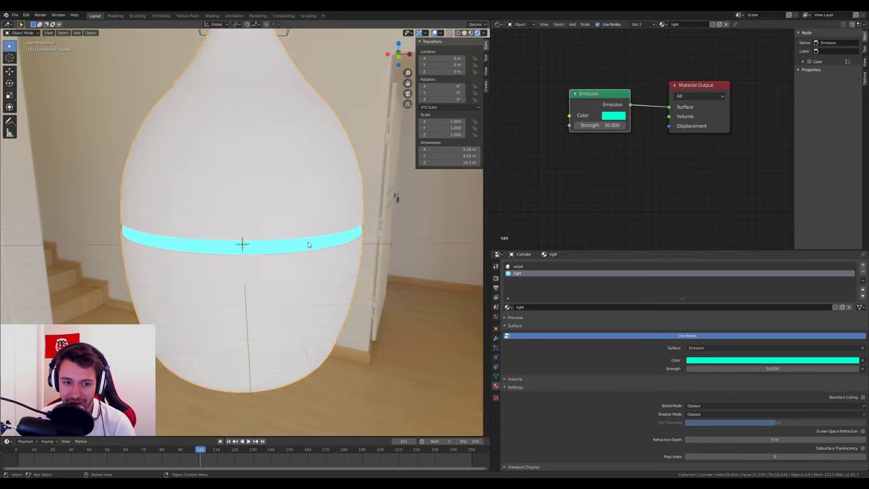
pyautogui.scroll(-3, 296, 244)
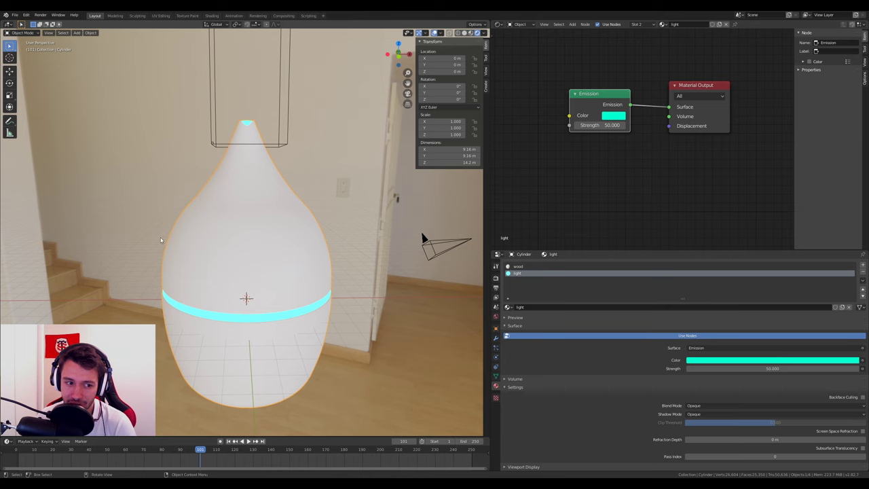
pyautogui.scroll(-2, 556, 179)
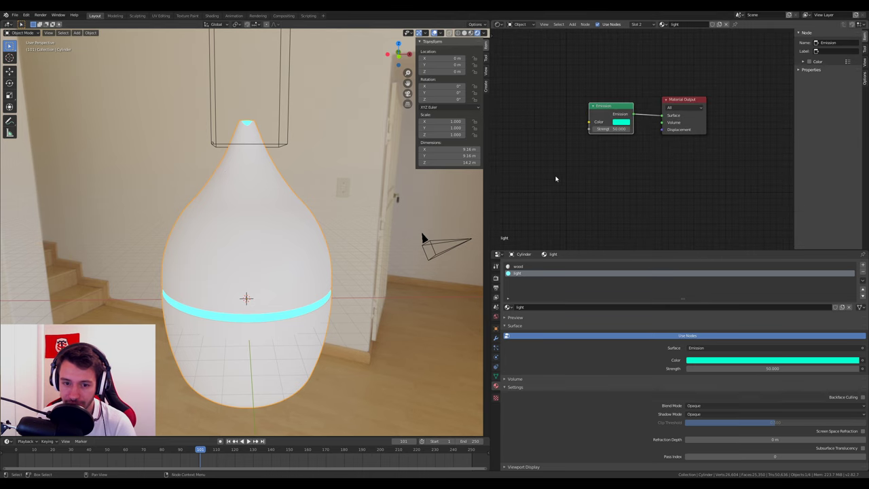
# Select the wood material slot and enlarge the node editor around its node tree.
pyautogui.click(499, 25)
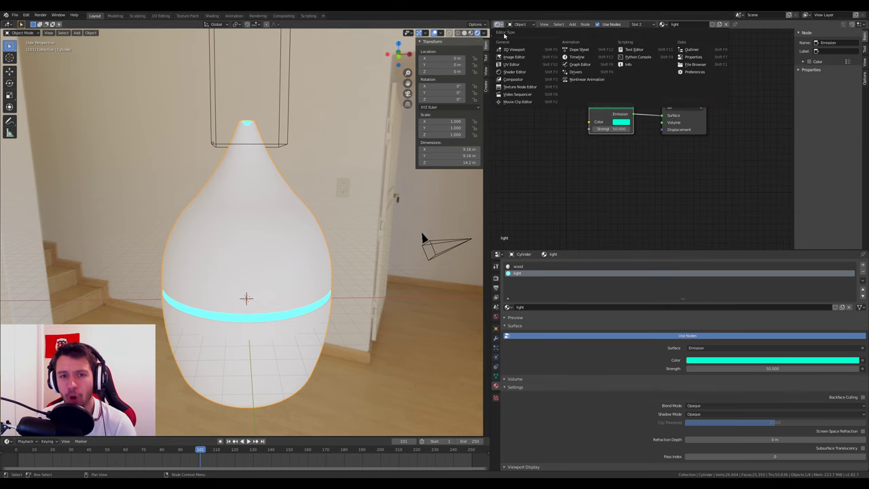
pyautogui.click(519, 267)
pyautogui.press('Home')
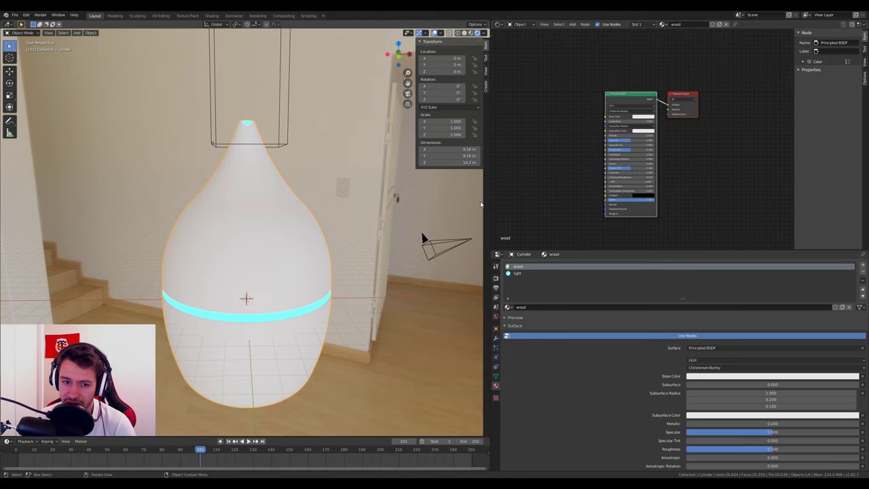
pyautogui.moveTo(486, 200); pyautogui.dragTo(368, 224)
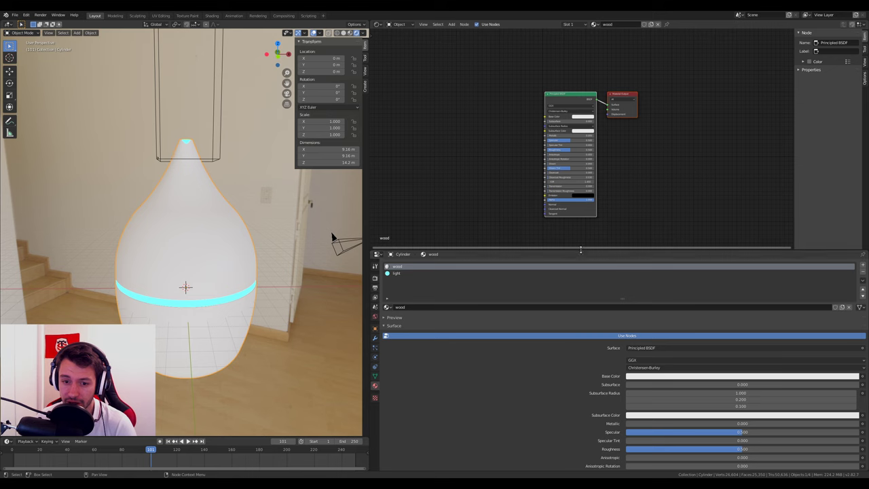
pyautogui.moveTo(580, 250); pyautogui.dragTo(581, 349)
pyautogui.scroll(1, 688, 216)
pyautogui.scroll(2, 687, 217)
pyautogui.scroll(2, 688, 216)
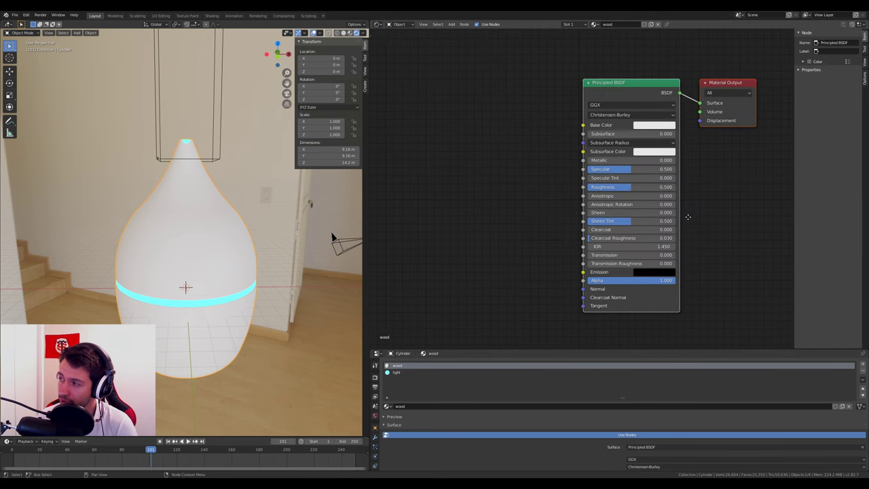
pyautogui.moveTo(688, 217); pyautogui.dragTo(702, 217, button='middle')
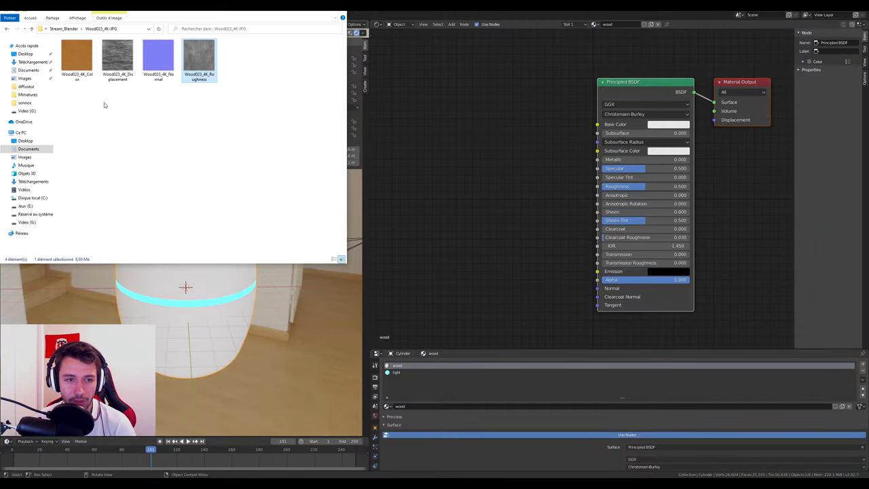
# Add the Wood023 4K Color, Roughness and Normal images as texture nodes.
pyautogui.click(88, 68)
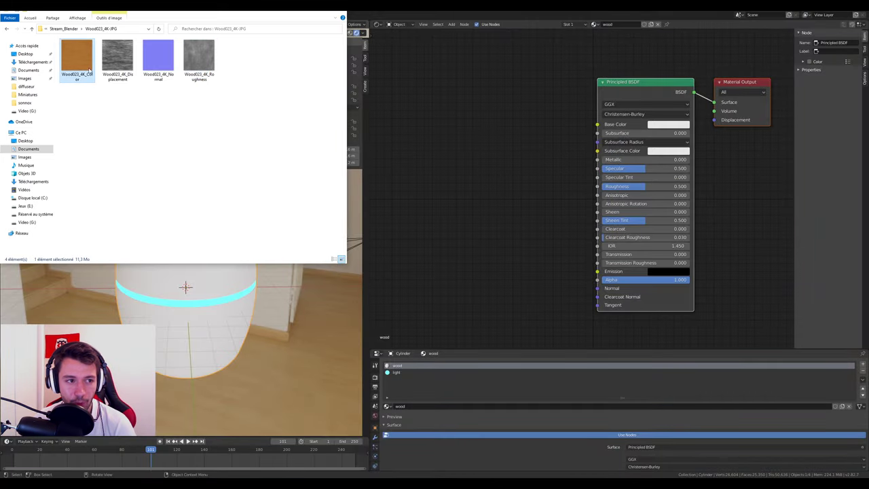
pyautogui.moveTo(88, 68); pyautogui.dragTo(441, 72)
pyautogui.click(129, 75)
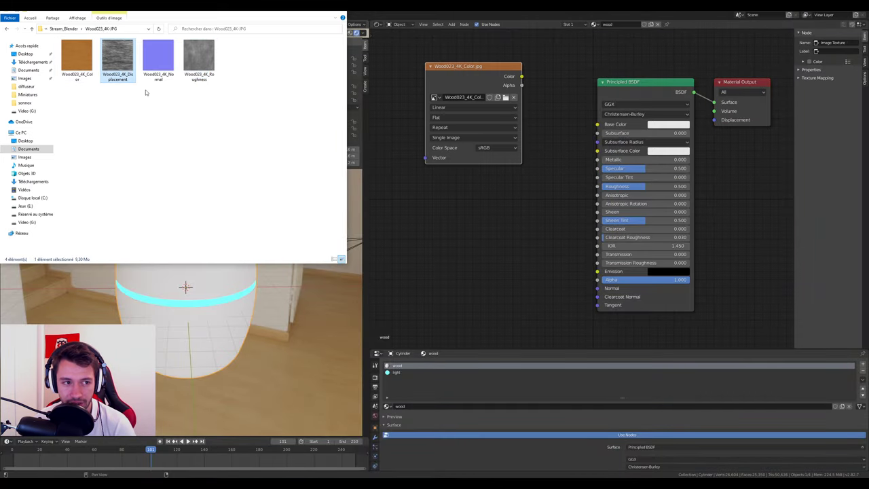
pyautogui.moveTo(199, 58); pyautogui.dragTo(426, 196)
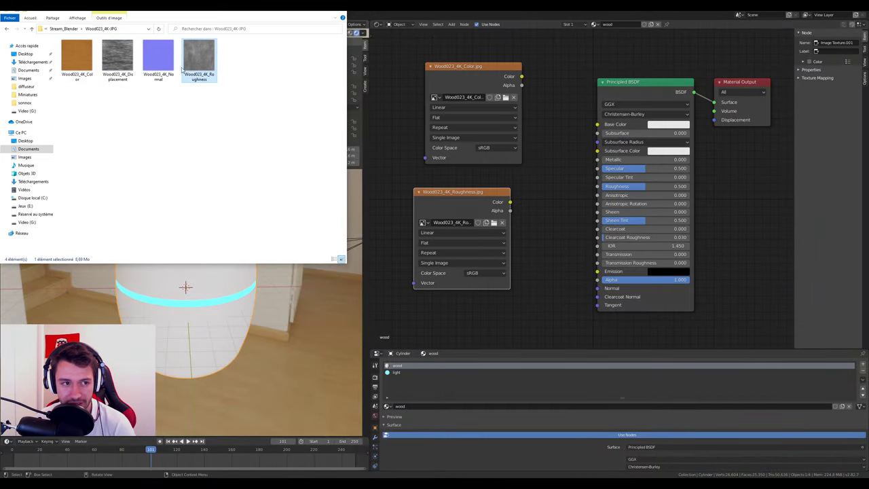
pyautogui.click(156, 67)
pyautogui.moveTo(156, 66); pyautogui.dragTo(484, 328)
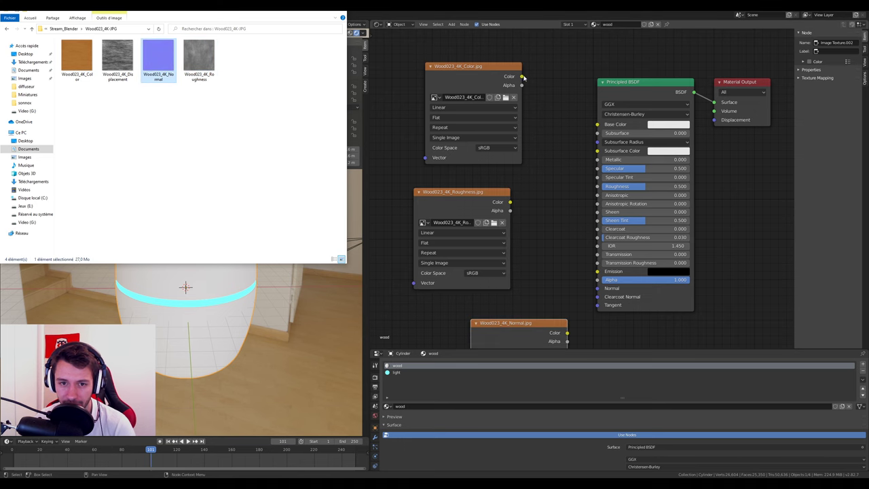
# Wire the wood colour into Base Color and roughness into Roughness, tidying the nodes.
pyautogui.moveTo(523, 77); pyautogui.dragTo(597, 124)
pyautogui.moveTo(510, 202); pyautogui.dragTo(597, 186)
pyautogui.moveTo(598, 186); pyautogui.dragTo(660, 117, button='middle')
pyautogui.moveTo(517, 125); pyautogui.dragTo(415, 114)
pyautogui.moveTo(532, 210); pyautogui.dragTo(539, 149, button='middle')
pyautogui.moveTo(590, 193)
pyautogui.mouseDown()
pyautogui.moveTo(439, 192)
pyautogui.moveTo(445, 185)
pyautogui.mouseUp()
# Route the wood normal texture through a new Normal Map node into the shader's Normal.
pyautogui.hotkey('shift', 'a')
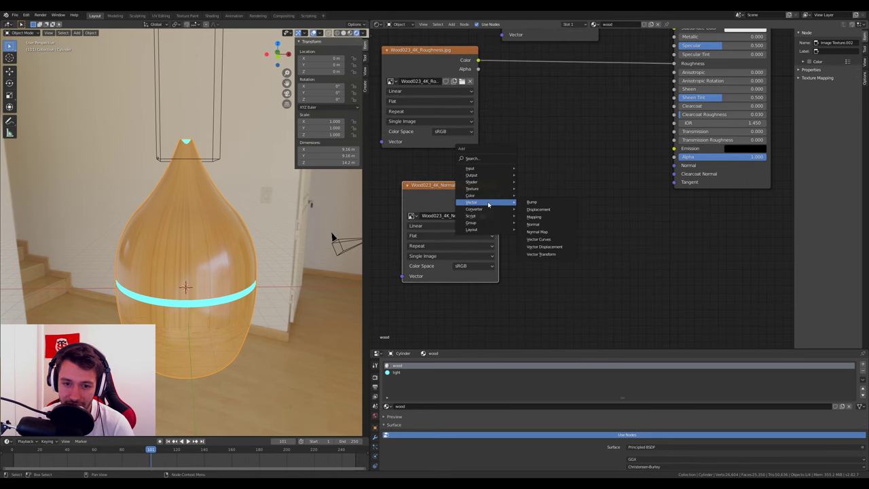
pyautogui.click(536, 231)
pyautogui.click(550, 225)
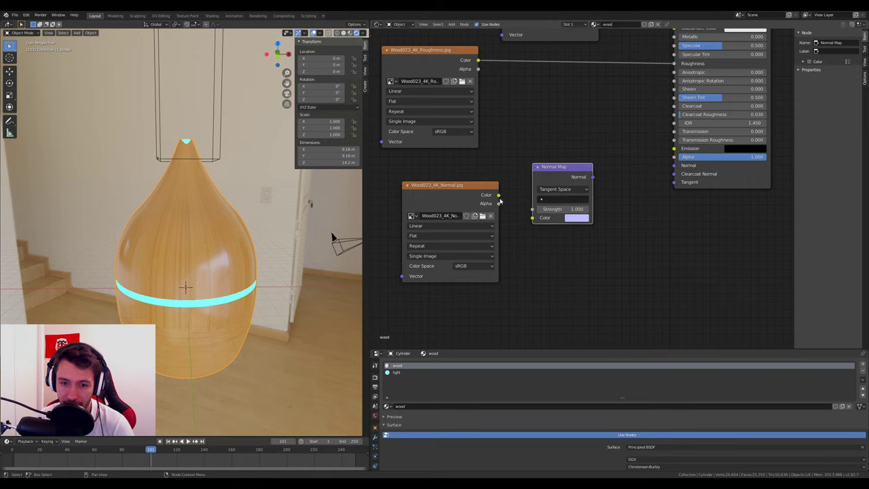
pyautogui.moveTo(500, 201); pyautogui.dragTo(534, 218)
pyautogui.moveTo(592, 176); pyautogui.dragTo(674, 165)
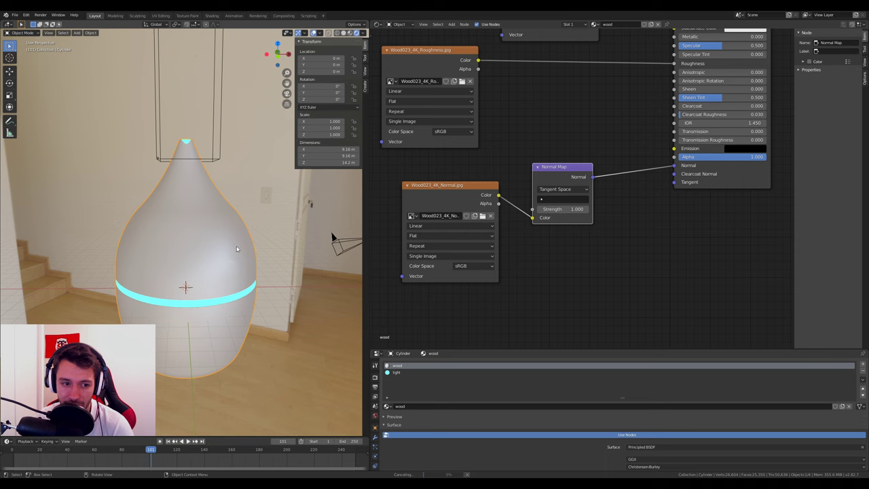
# Set the normal texture's colour space to Non-Color and check the wooden diffuser.
pyautogui.scroll(2, 237, 249)
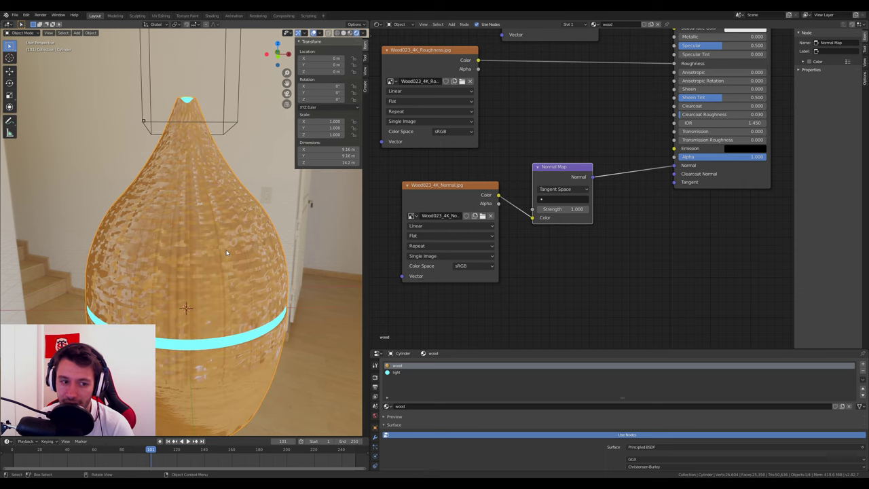
pyautogui.click(480, 266)
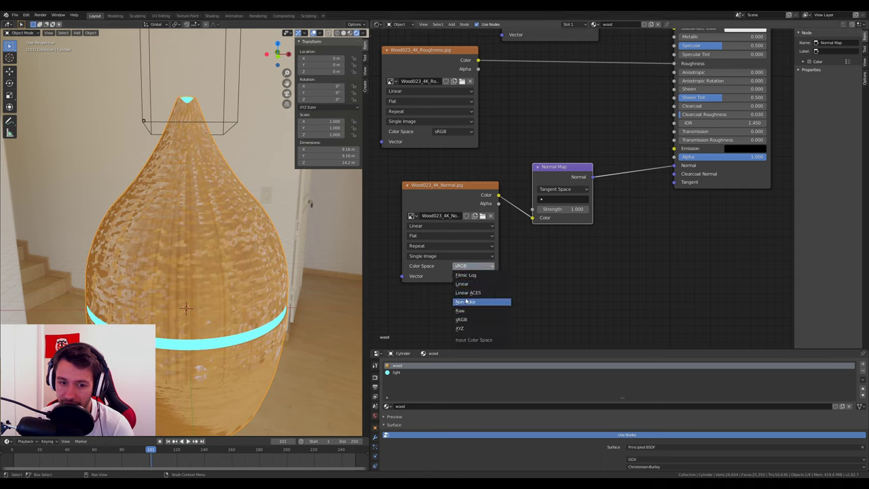
pyautogui.click(467, 302)
pyautogui.scroll(3, 200, 260)
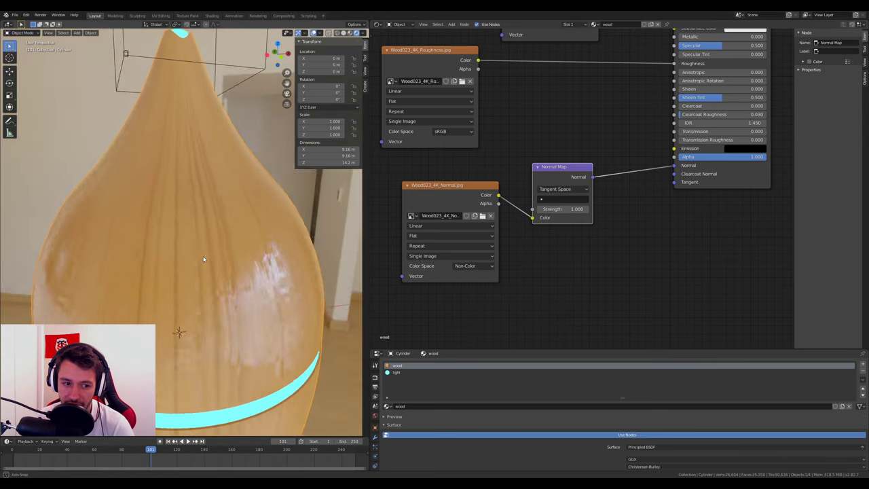
pyautogui.scroll(2, 200, 260)
pyautogui.moveTo(200, 260)
pyautogui.mouseDown(button='middle')
pyautogui.moveTo(226, 254)
pyautogui.moveTo(155, 246)
pyautogui.moveTo(207, 252)
pyautogui.moveTo(190, 236)
pyautogui.mouseUp(button='middle')
pyautogui.scroll(-5, 190, 236)
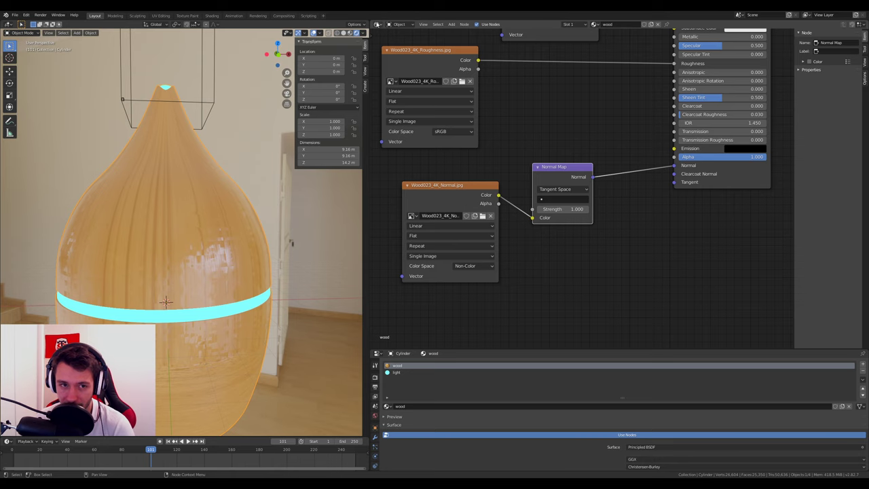
pyautogui.click(381, 25)
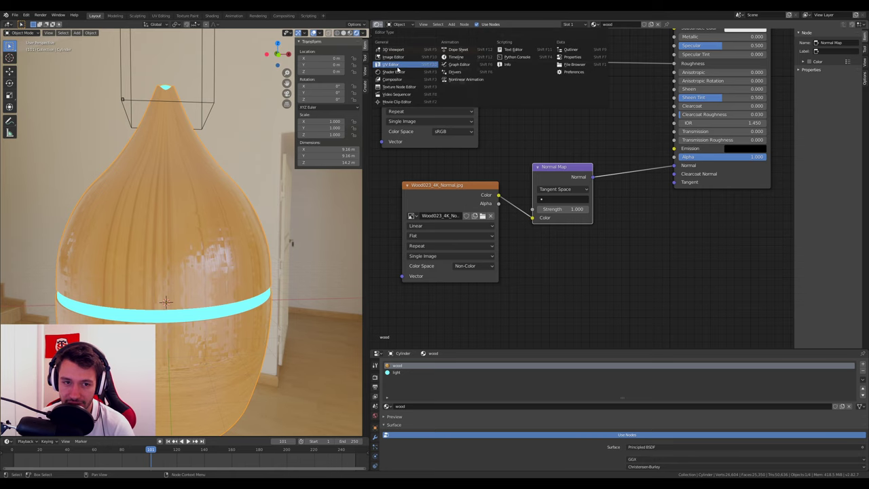
# Show the Wood023_4K_Color texture in an Image Editor.
pyautogui.click(401, 65)
pyautogui.click(576, 24)
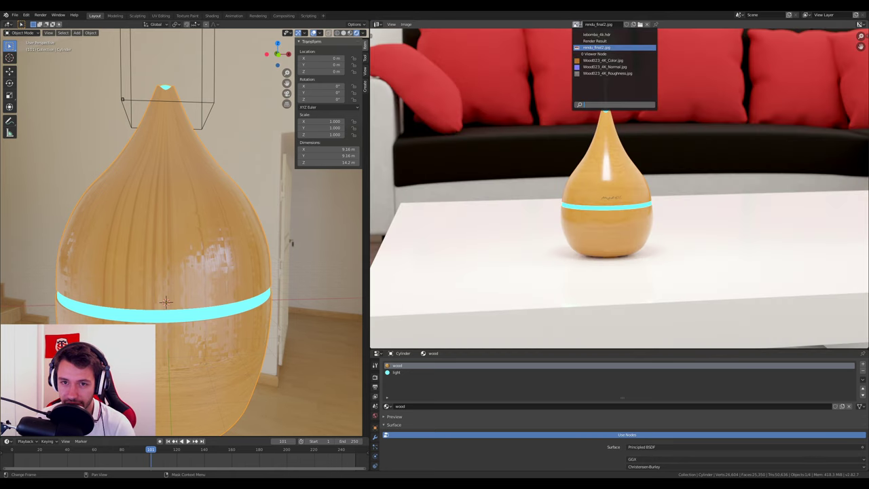
pyautogui.click(603, 60)
pyautogui.scroll(-8, 610, 165)
pyautogui.scroll(-1, 628, 184)
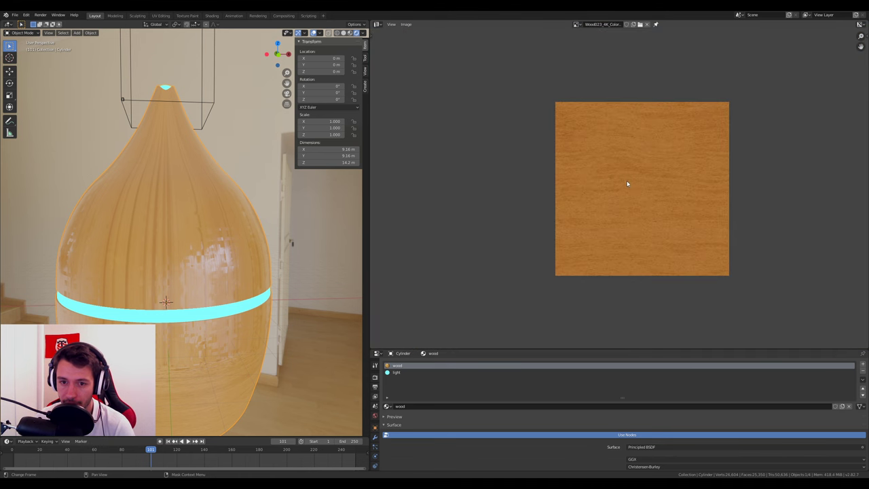
# Unwrap all of the diffuser body's faces with Cylinder Projection from the front view.
pyautogui.press('Tab')
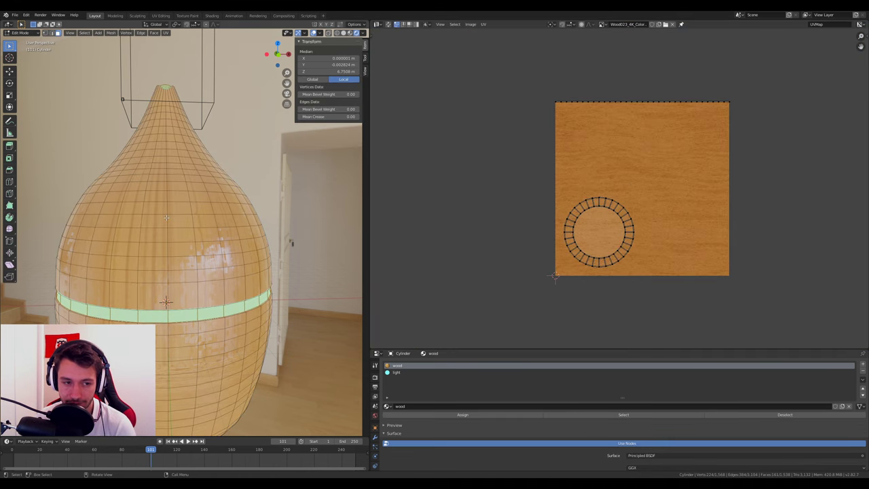
pyautogui.press('KP_1')
pyautogui.press('a')
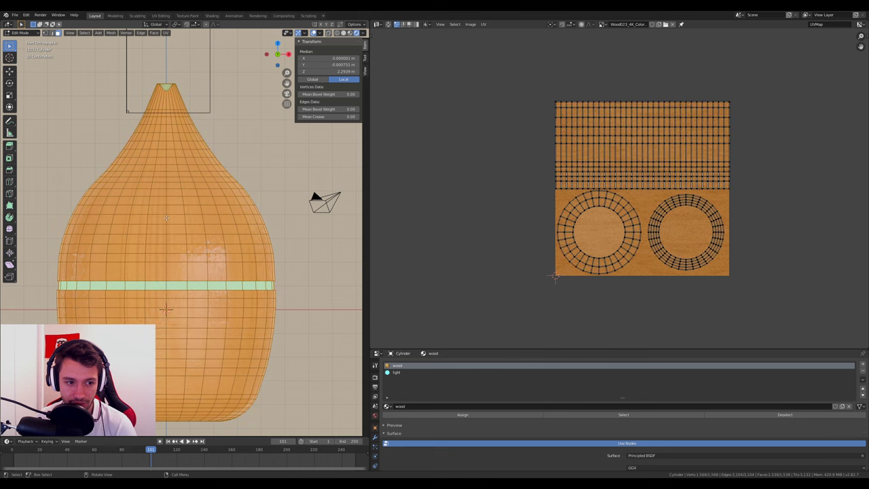
pyautogui.press('u')
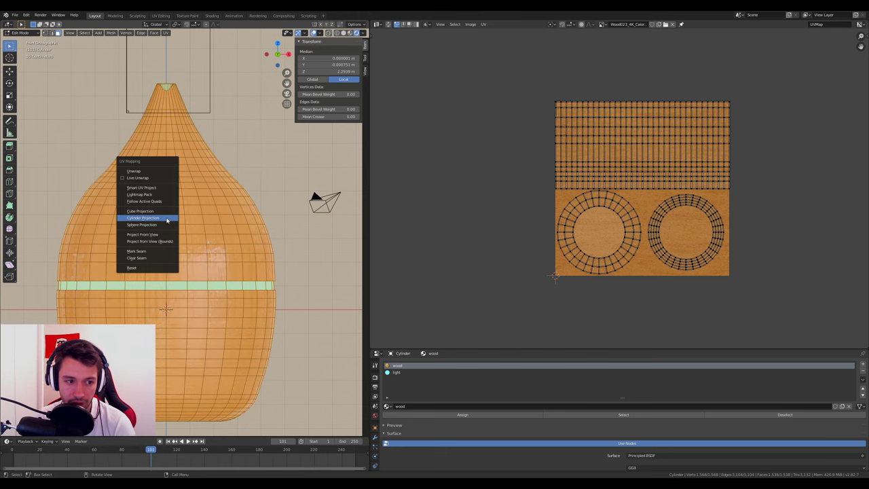
pyautogui.click(148, 218)
pyautogui.scroll(3, 161, 218)
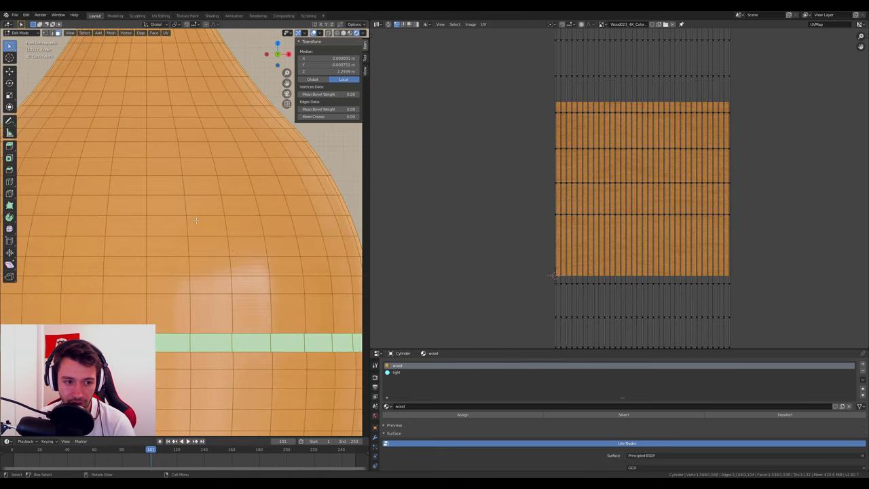
pyautogui.scroll(3, 162, 218)
pyautogui.press('Tab')
pyautogui.moveTo(162, 219)
pyautogui.mouseDown(button='middle')
pyautogui.moveTo(204, 248)
pyautogui.moveTo(141, 244)
pyautogui.moveTo(245, 281)
pyautogui.moveTo(229, 281)
pyautogui.mouseUp(button='middle')
pyautogui.scroll(-2, 201, 250)
# Stretch the body's UVs vertically, then scale them uniformly, and exit Edit Mode.
pyautogui.press('Tab')
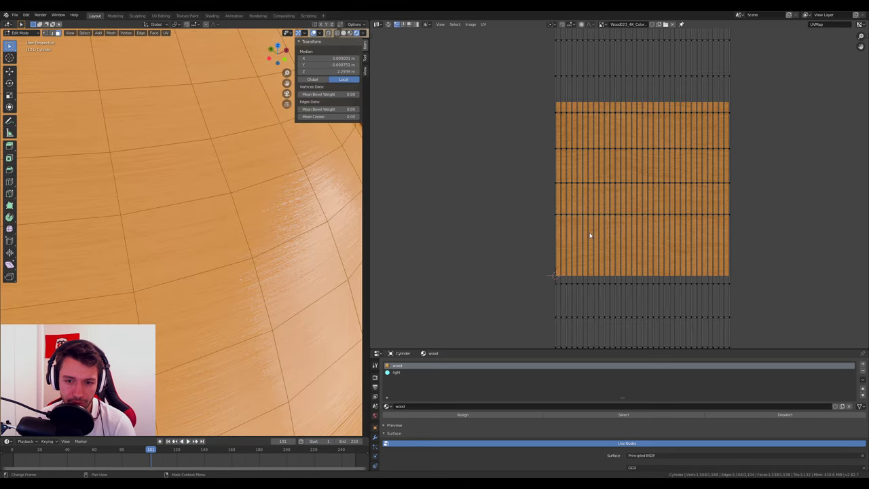
pyautogui.press('s')
pyautogui.press('y')
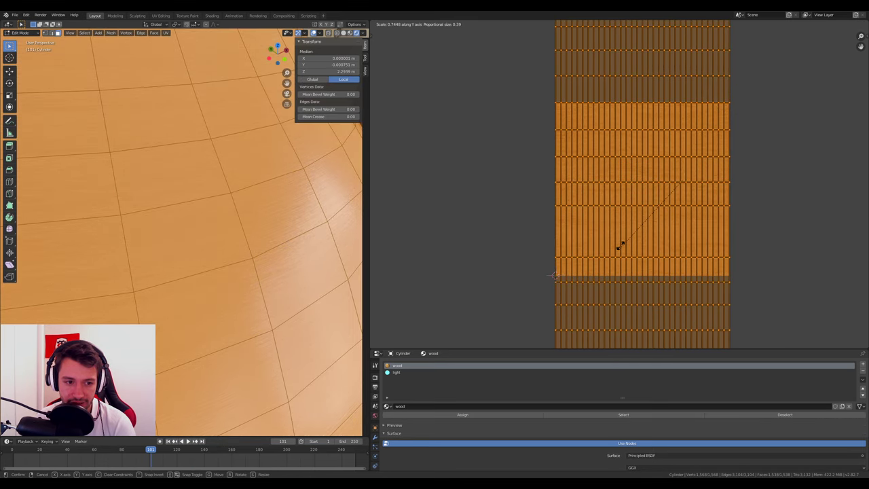
pyautogui.click(651, 197)
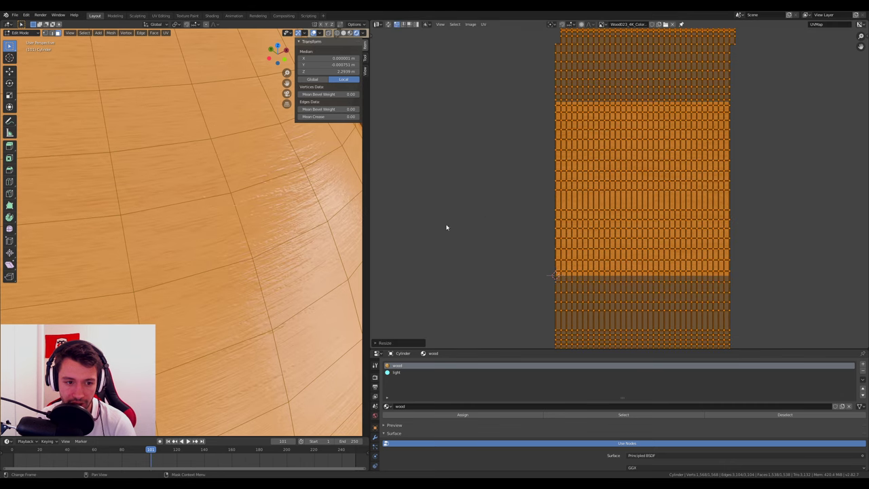
pyautogui.press('s')
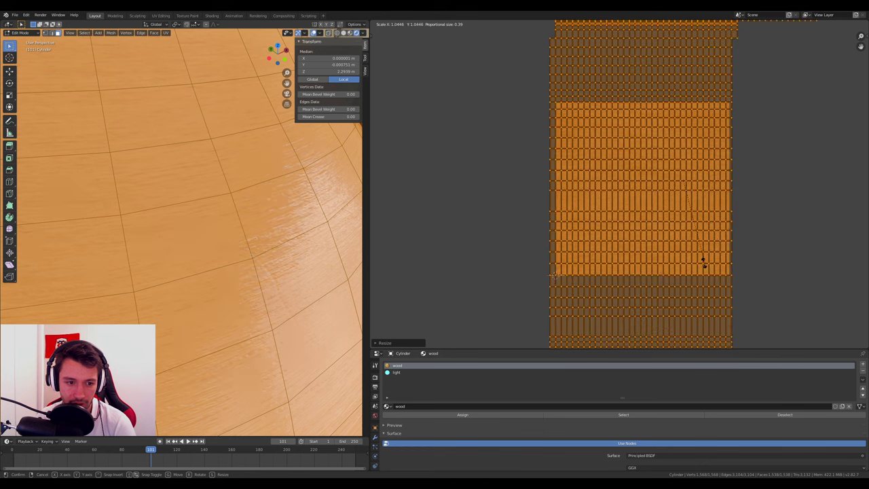
pyautogui.click(704, 262)
pyautogui.press('Tab')
# Orbit around the diffuser to inspect the wood grain from the sides and top.
pyautogui.scroll(-3, 239, 244)
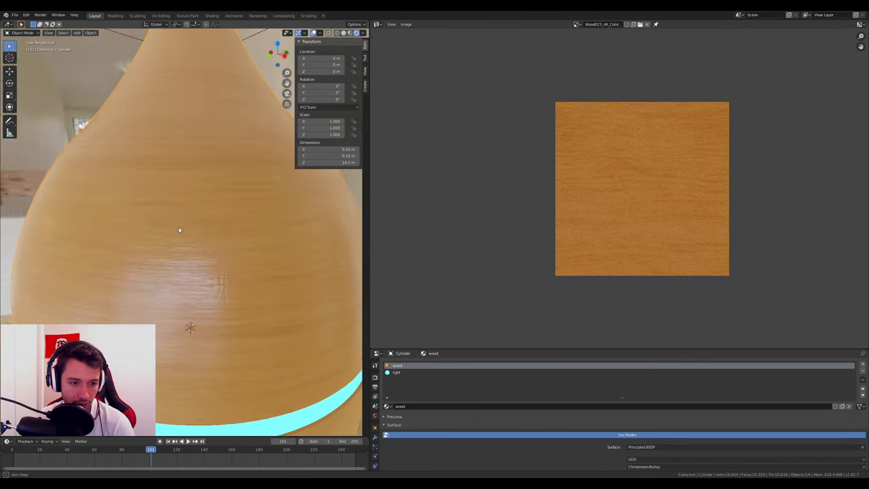
pyautogui.moveTo(240, 244)
pyautogui.mouseDown(button='middle')
pyautogui.moveTo(271, 243)
pyautogui.moveTo(234, 184)
pyautogui.mouseUp(button='middle')
pyautogui.scroll(-2, 272, 244)
pyautogui.scroll(3, 203, 204)
pyautogui.scroll(2, 163, 227)
pyautogui.scroll(-3, 151, 229)
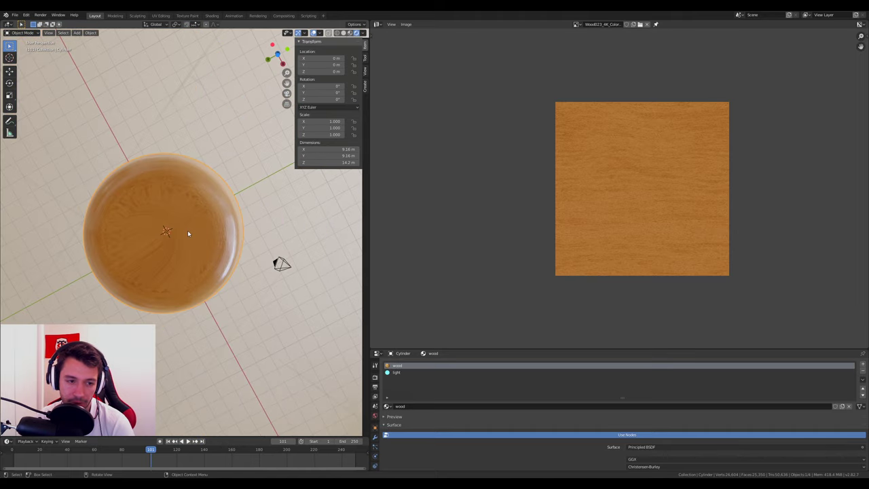
pyautogui.moveTo(187, 230)
pyautogui.mouseDown(button='middle')
pyautogui.moveTo(154, 294)
pyautogui.moveTo(176, 278)
pyautogui.mouseUp(button='middle')
pyautogui.scroll(1, 186, 284)
pyautogui.scroll(2, 186, 283)
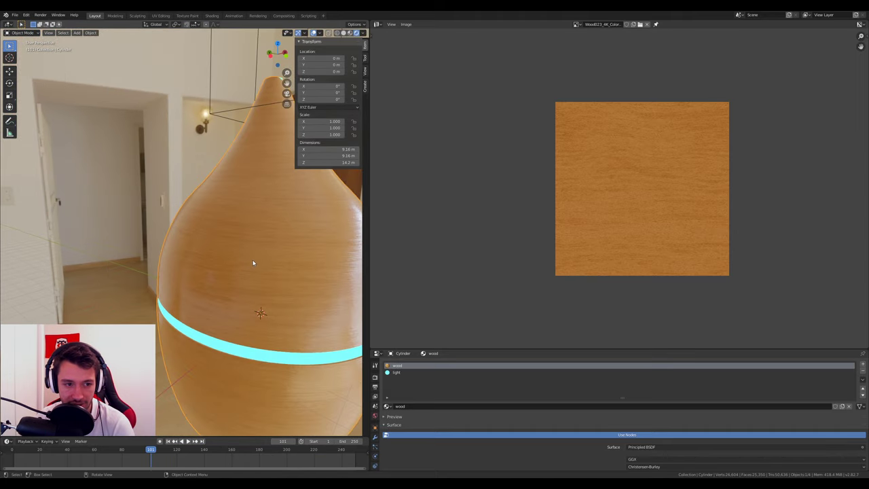
pyautogui.moveTo(252, 258)
pyautogui.mouseDown(button='middle')
pyautogui.moveTo(188, 249)
pyautogui.moveTo(188, 208)
pyautogui.moveTo(123, 172)
pyautogui.mouseUp(button='middle')
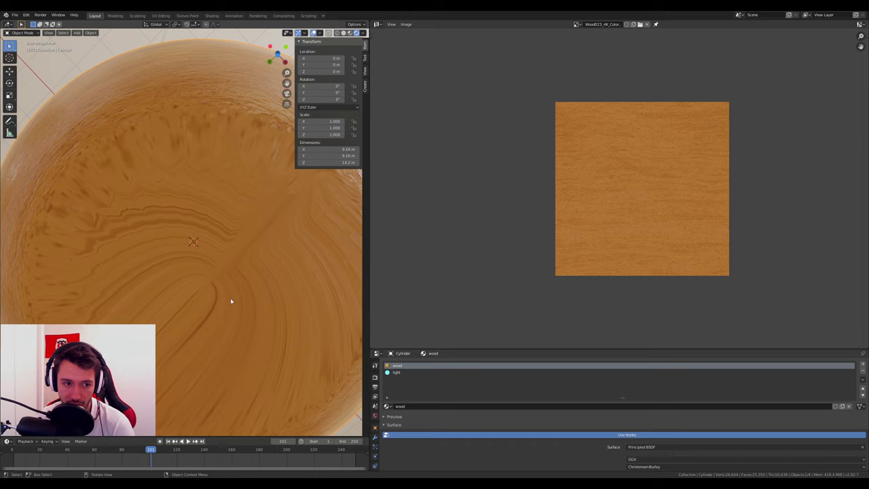
pyautogui.scroll(-3, 174, 277)
pyautogui.moveTo(203, 206)
pyautogui.mouseDown(button='middle')
pyautogui.moveTo(198, 266)
pyautogui.moveTo(142, 277)
pyautogui.moveTo(144, 258)
pyautogui.mouseUp(button='middle')
pyautogui.scroll(2, 199, 267)
# Return to the Shader Editor and lower the wood's Specular to 0.395.
pyautogui.click(377, 24)
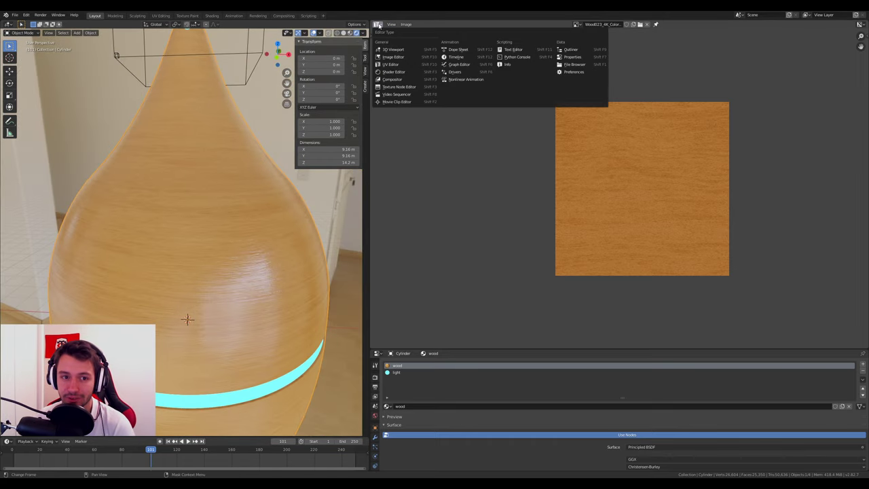
pyautogui.click(394, 71)
pyautogui.moveTo(597, 116); pyautogui.dragTo(598, 154, button='middle')
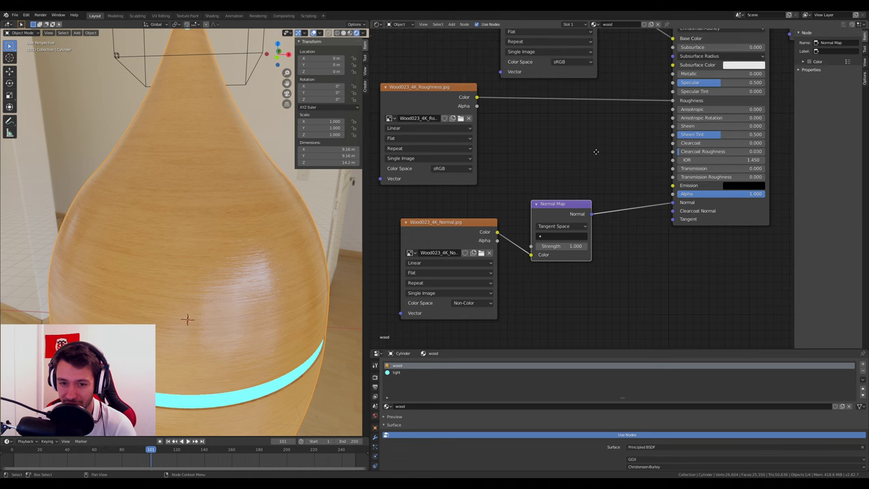
pyautogui.scroll(5, 360, 195)
pyautogui.scroll(2, 360, 196)
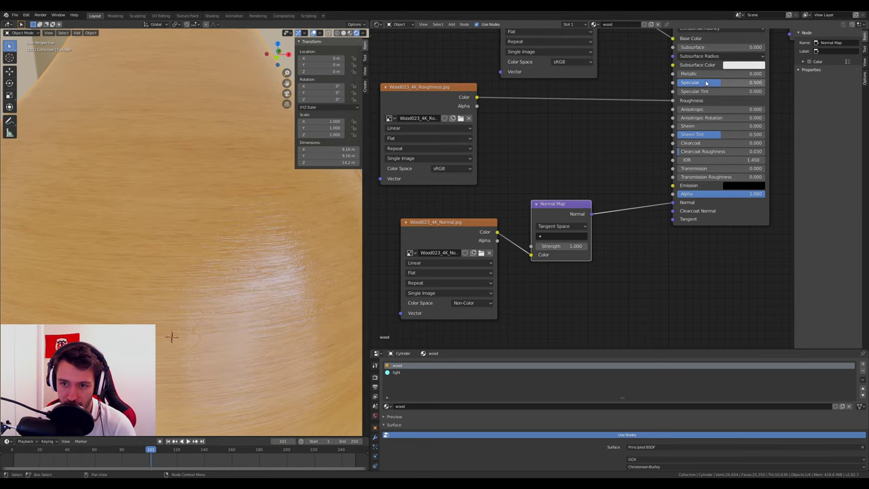
pyautogui.moveTo(721, 82); pyautogui.dragTo(713, 82)
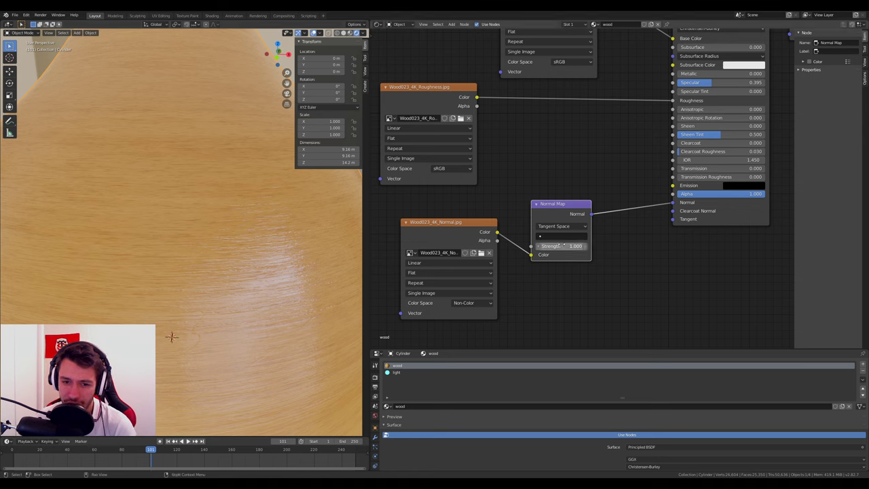
# Set the Normal Map strength to 0.200 and save the blend file.
pyautogui.moveTo(561, 248); pyautogui.dragTo(611, 249)
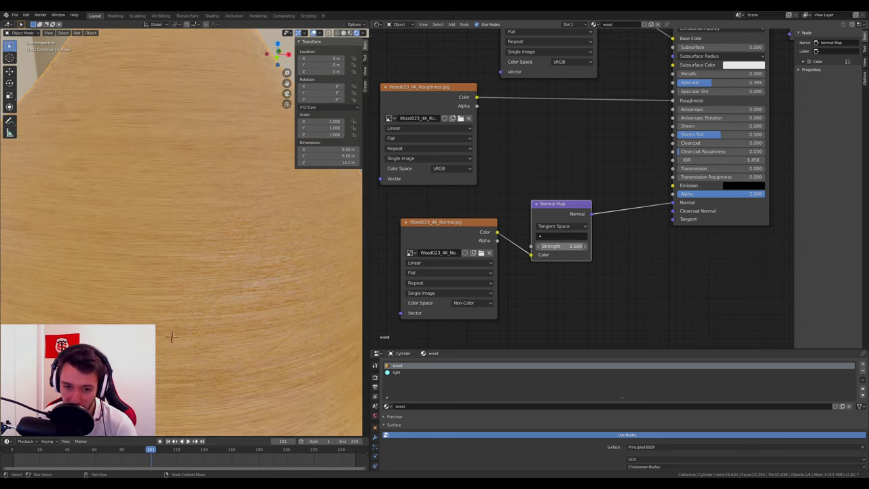
pyautogui.moveTo(561, 246); pyautogui.dragTo(536, 245)
pyautogui.moveTo(353, 287)
pyautogui.mouseDown(button='middle')
pyautogui.moveTo(298, 285)
pyautogui.moveTo(305, 275)
pyautogui.mouseUp(button='middle')
pyautogui.click(563, 246)
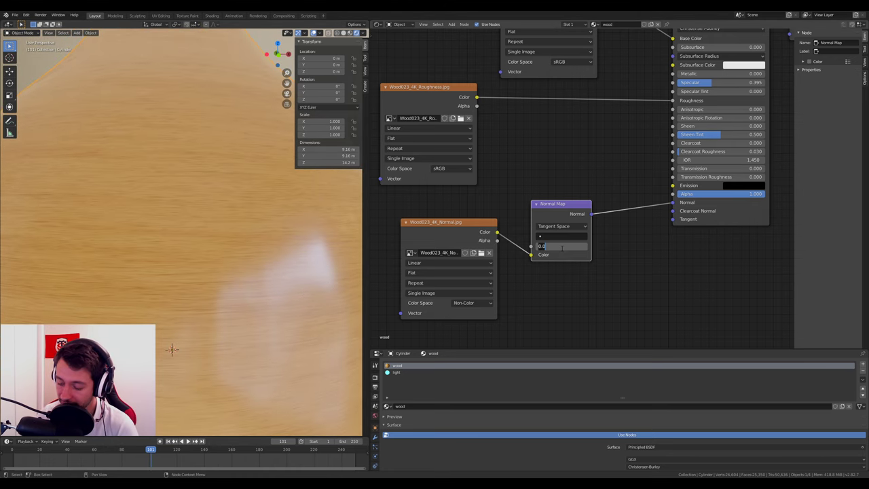
pyautogui.write('0.2')
pyautogui.press('Return')
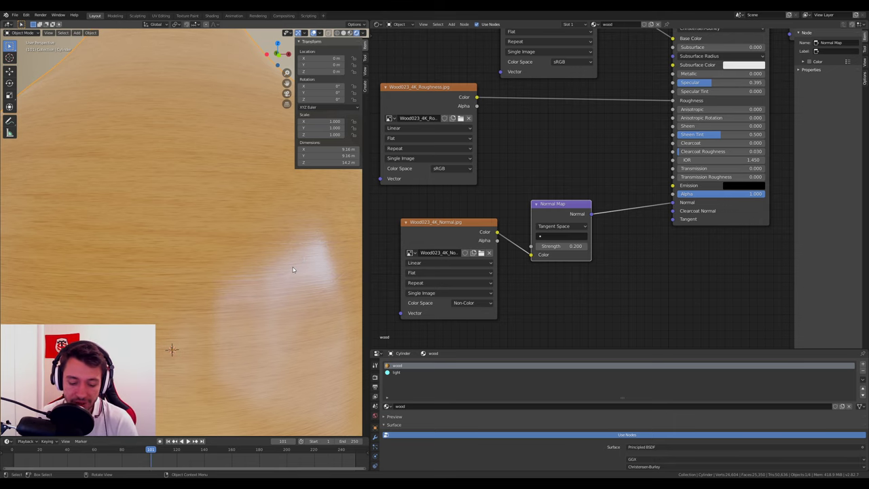
pyautogui.hotkey('ctrl', 's')
pyautogui.scroll(-5, 292, 270)
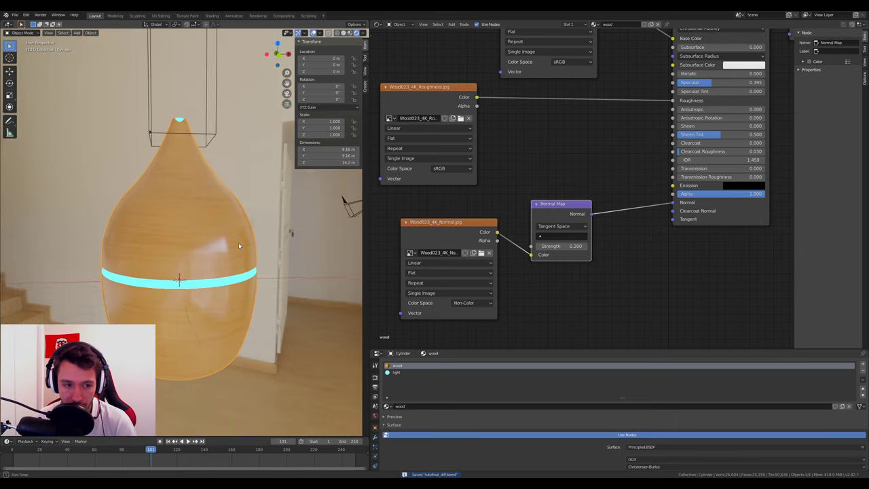
pyautogui.moveTo(238, 242)
pyautogui.mouseDown(button='middle')
pyautogui.moveTo(145, 253)
pyautogui.moveTo(187, 249)
pyautogui.mouseUp(button='middle')
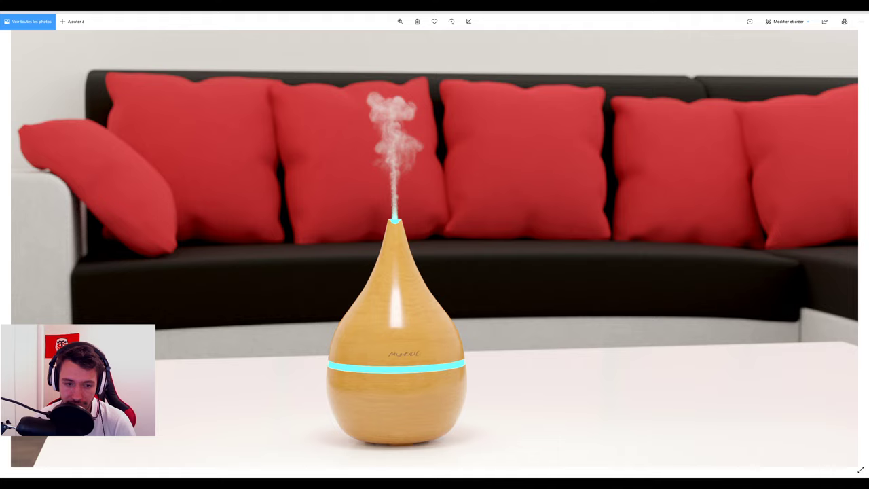
# Zoom on the smoking diffuser reference photo, then switch back to Blender.
pyautogui.scroll(3, 406, 367)
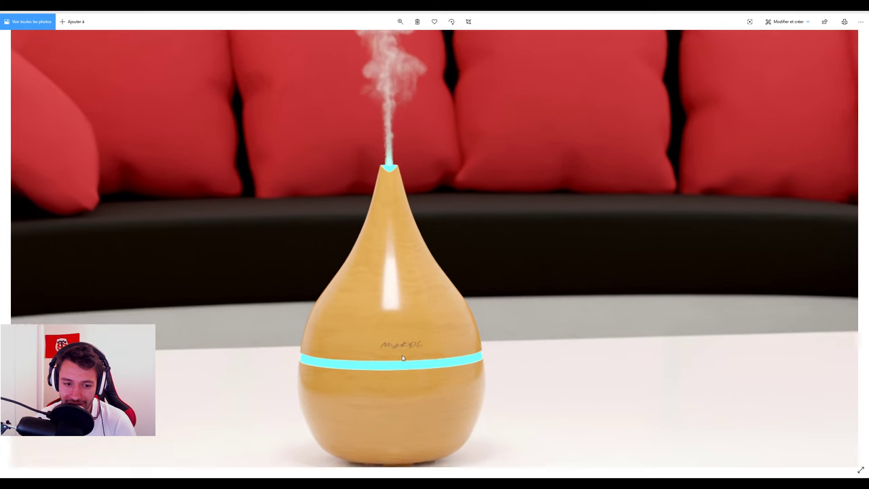
pyautogui.scroll(-2, 388, 313)
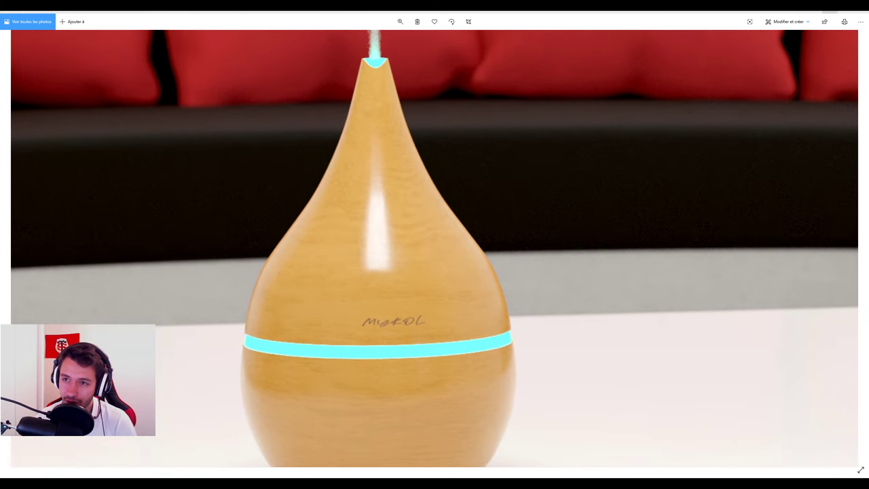
pyautogui.hotkey('alt', 'Tab')
pyautogui.moveTo(163, 462)
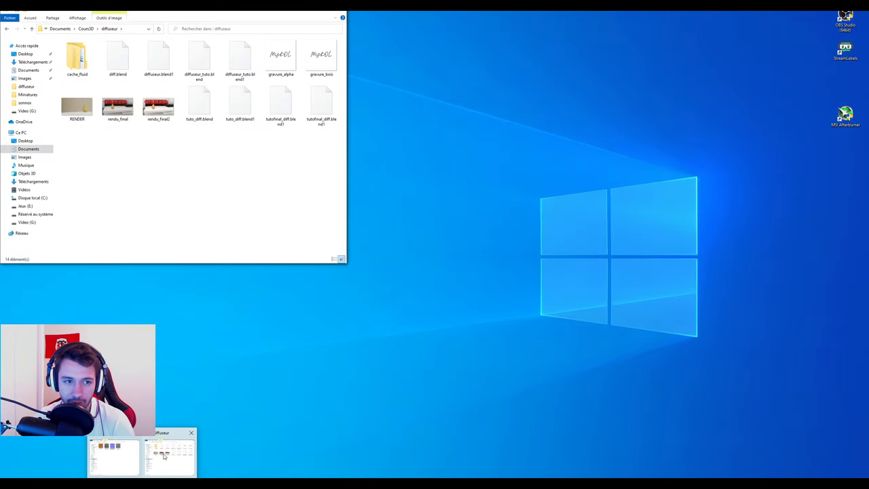
# Preview the gravure_alpha logo image in the diffuseur folder, then close it.
pyautogui.click(113, 457)
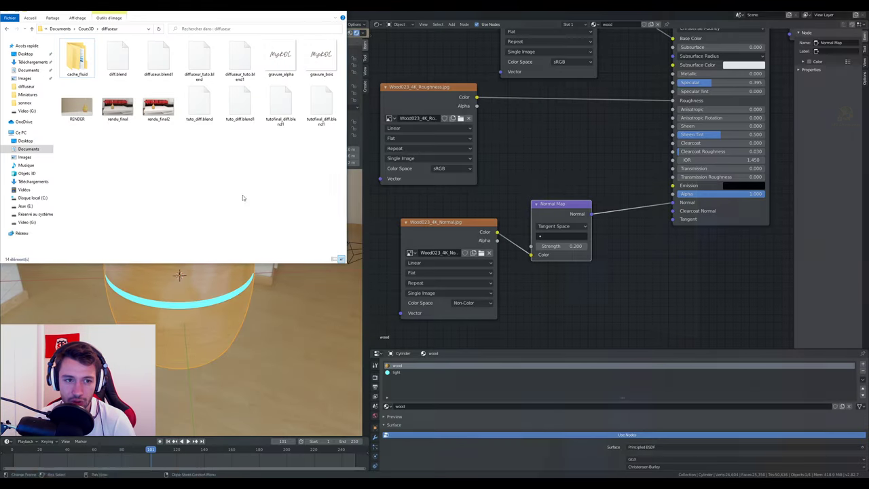
pyautogui.doubleClick(286, 68)
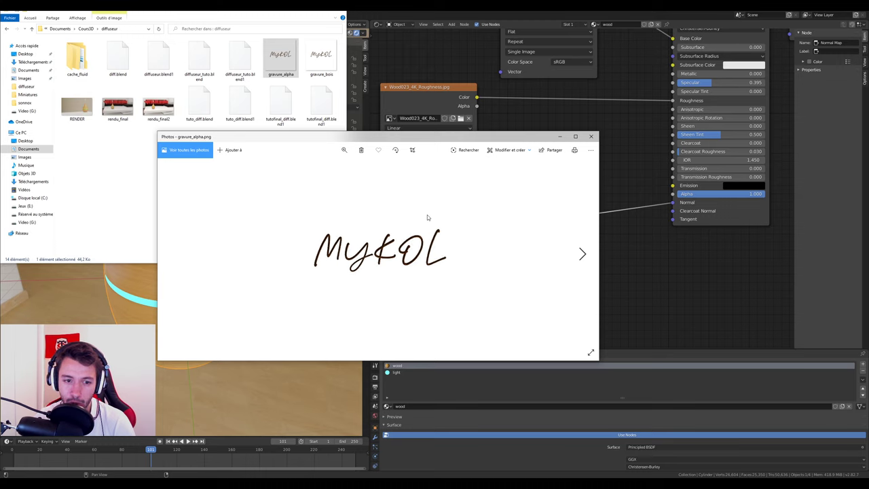
pyautogui.press('Right')
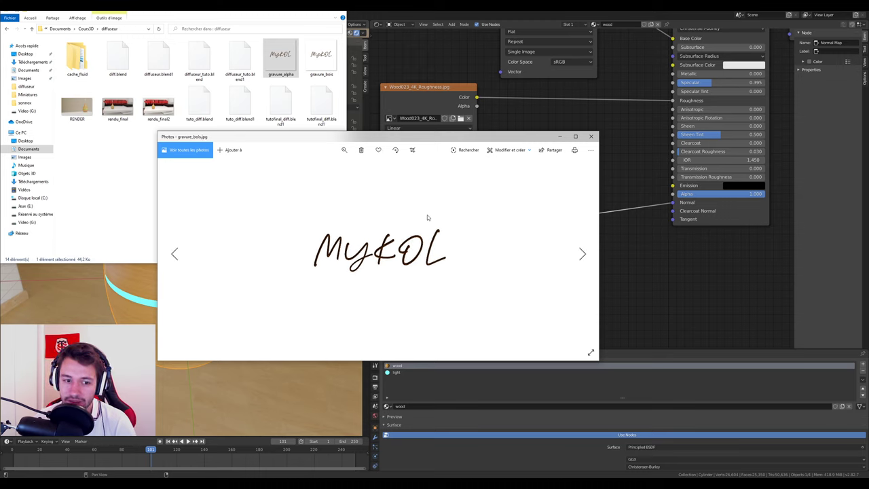
pyautogui.press('Left')
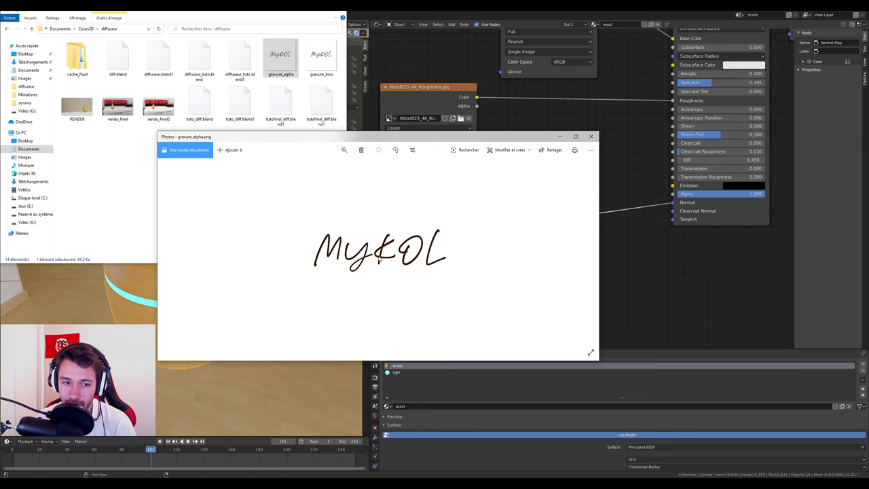
pyautogui.scroll(2, 380, 258)
pyautogui.scroll(3, 390, 248)
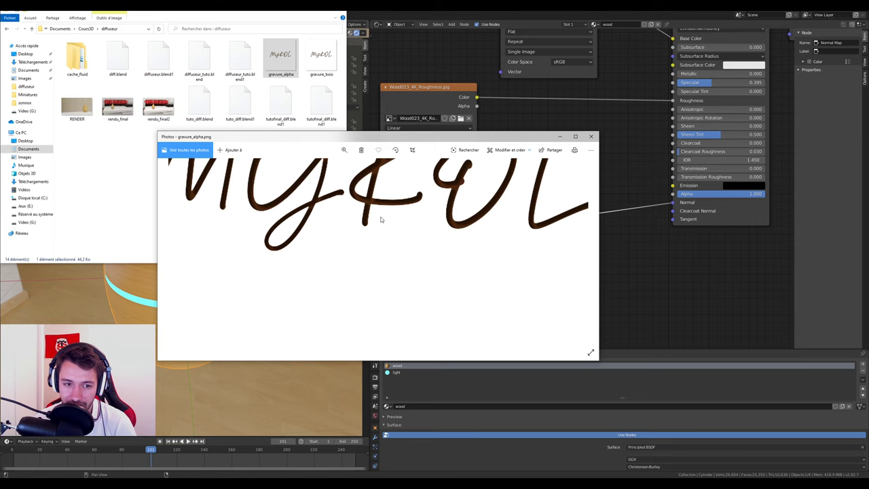
pyautogui.scroll(-2, 376, 208)
pyautogui.scroll(-2, 372, 217)
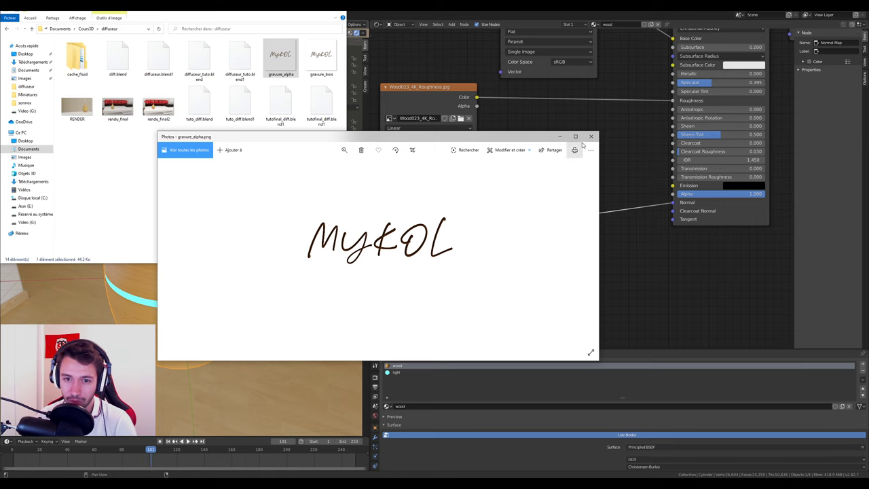
pyautogui.click(590, 137)
# Preview the gravure_bois engraving image, close it, and return to Blender.
pyautogui.doubleClick(322, 60)
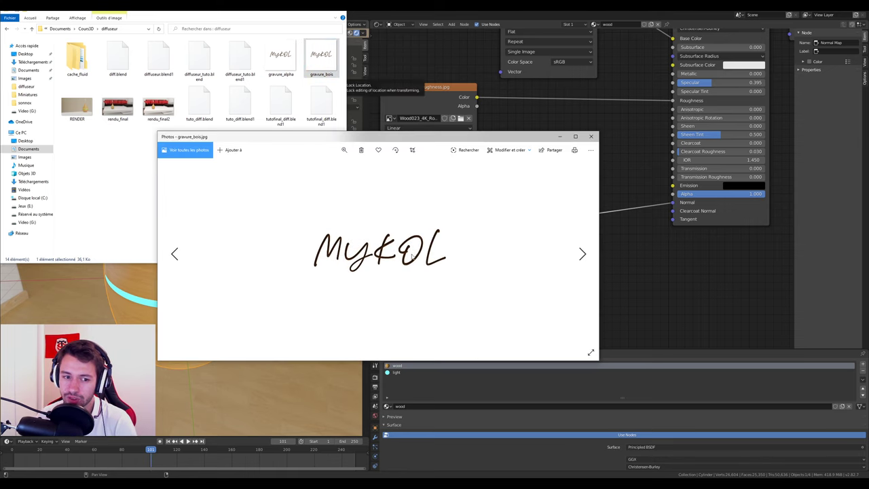
pyautogui.click(591, 136)
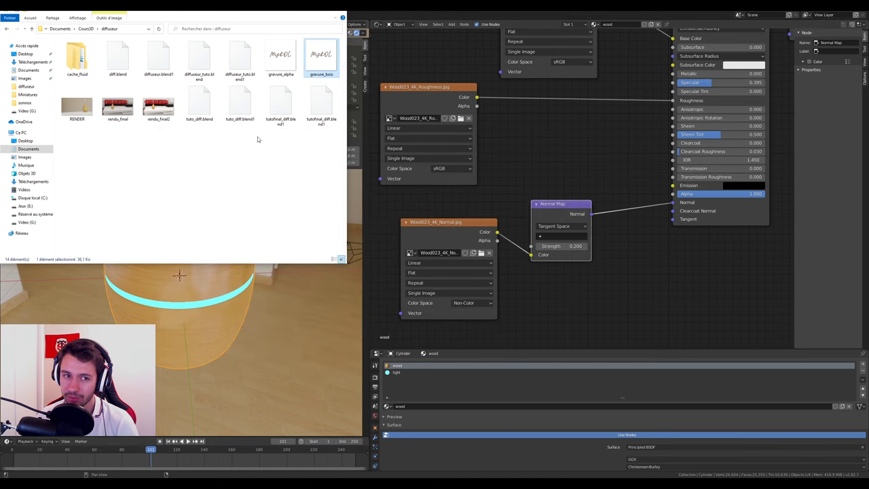
pyautogui.click(350, 239)
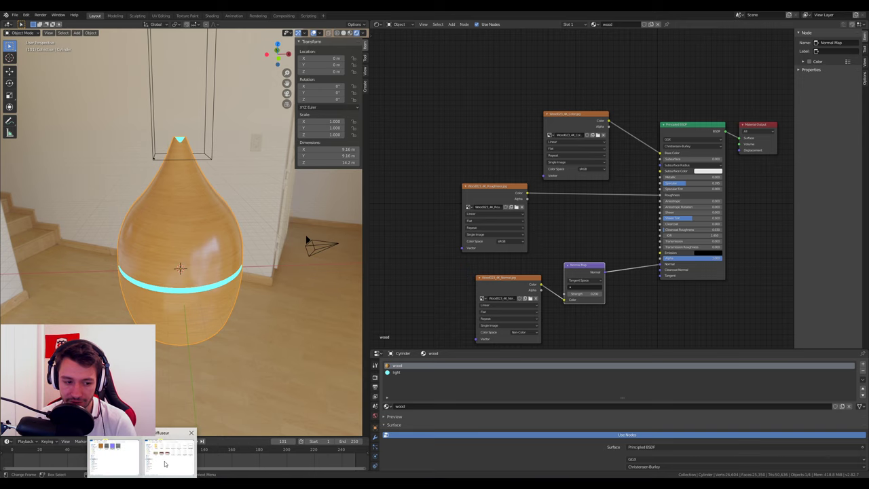
# Drop gravure_bois.jpg and gravure_alpha.jpg from the folder into the Shader Editor as image nodes.
pyautogui.click(157, 455)
pyautogui.click(286, 68)
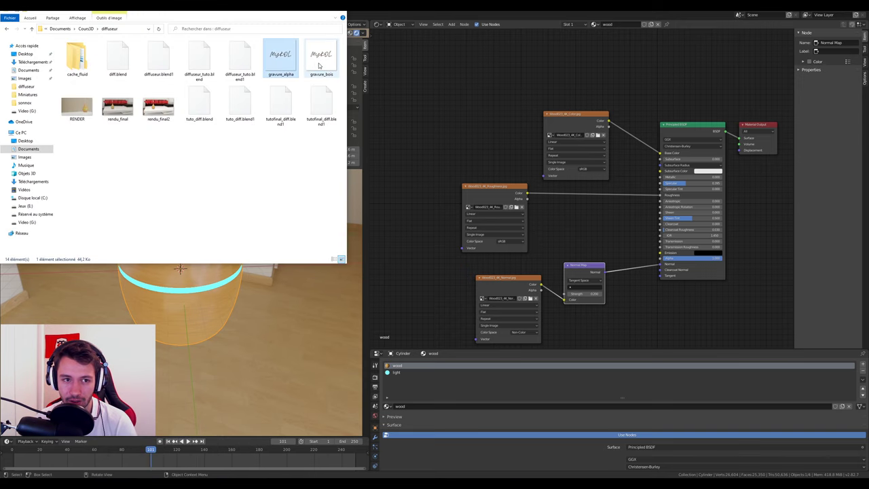
pyautogui.moveTo(321, 58); pyautogui.dragTo(501, 72)
pyautogui.moveTo(280, 58)
pyautogui.mouseDown()
pyautogui.moveTo(417, 112)
pyautogui.moveTo(444, 106)
pyautogui.mouseUp()
pyautogui.click(449, 111)
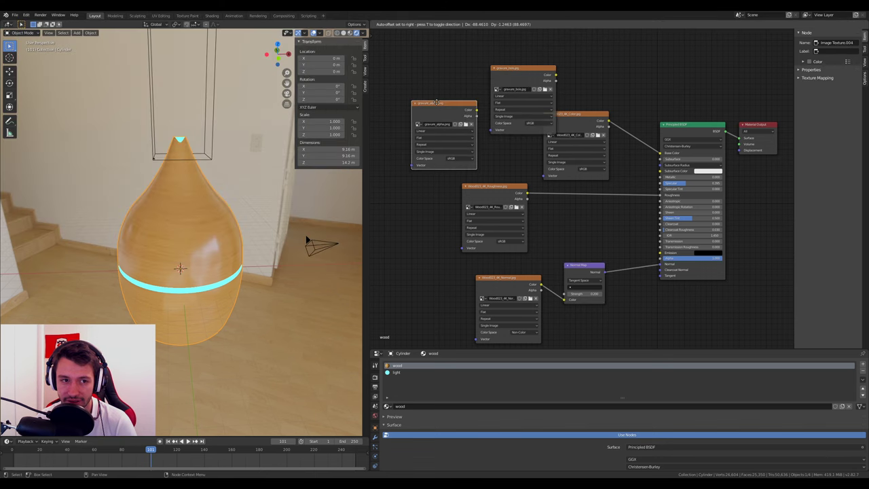
# Rearrange the image nodes and connect gravure_bois Color to the Base Color input.
pyautogui.scroll(2, 485, 175)
pyautogui.scroll(-2, 484, 175)
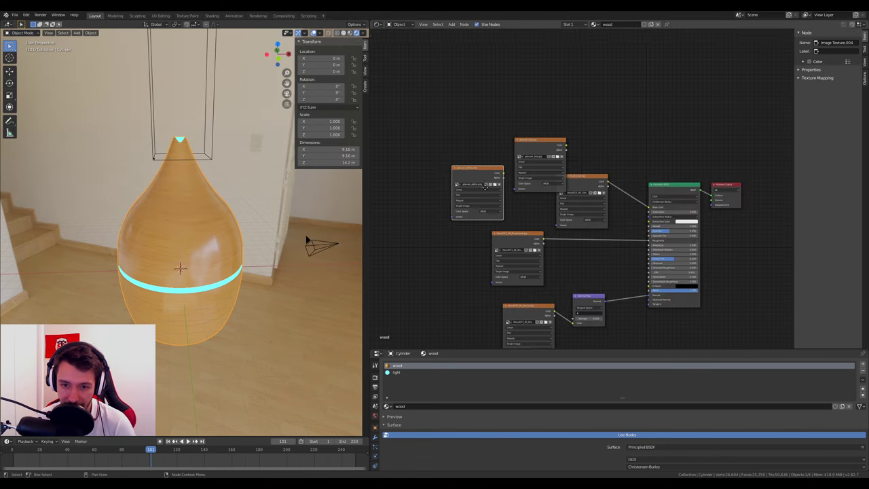
pyautogui.moveTo(474, 169); pyautogui.dragTo(448, 176, button='middle')
pyautogui.moveTo(451, 179); pyautogui.dragTo(434, 53)
pyautogui.moveTo(476, 136); pyautogui.dragTo(453, 154, button='middle')
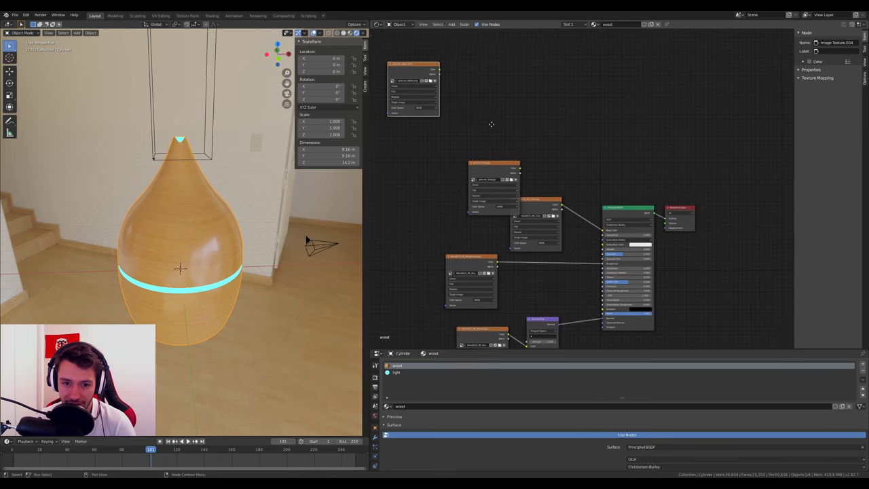
pyautogui.moveTo(497, 169); pyautogui.dragTo(533, 105)
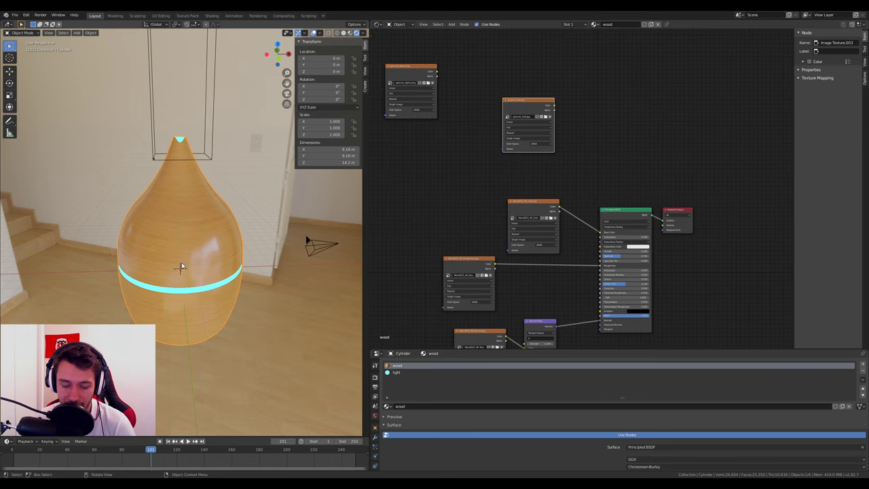
pyautogui.moveTo(526, 202); pyautogui.dragTo(431, 188)
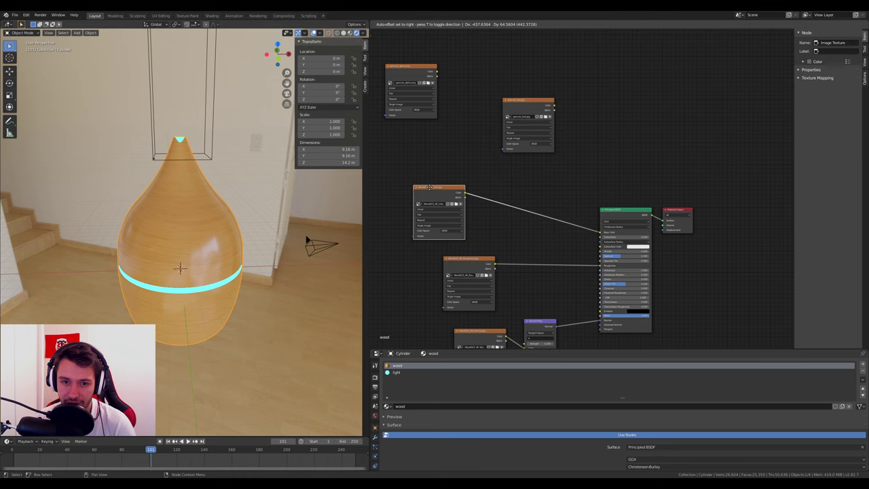
pyautogui.moveTo(519, 104)
pyautogui.mouseDown()
pyautogui.moveTo(486, 147)
pyautogui.moveTo(499, 147)
pyautogui.mouseUp()
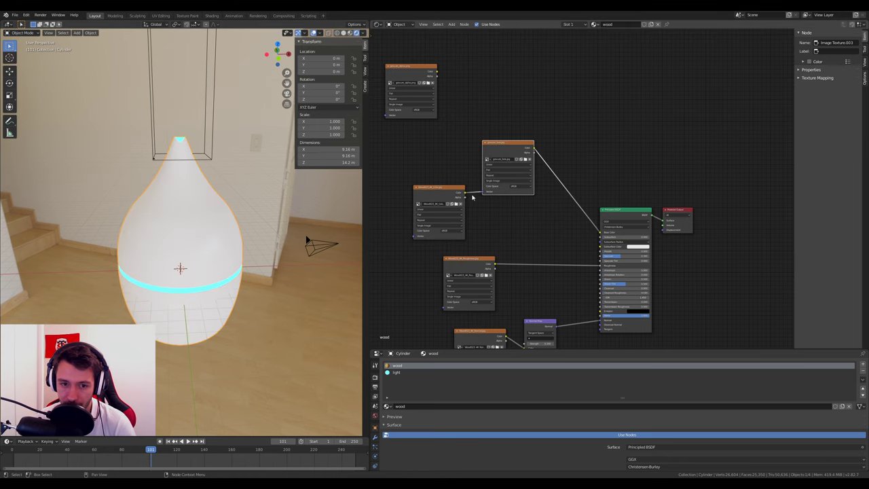
pyautogui.scroll(1, 543, 165)
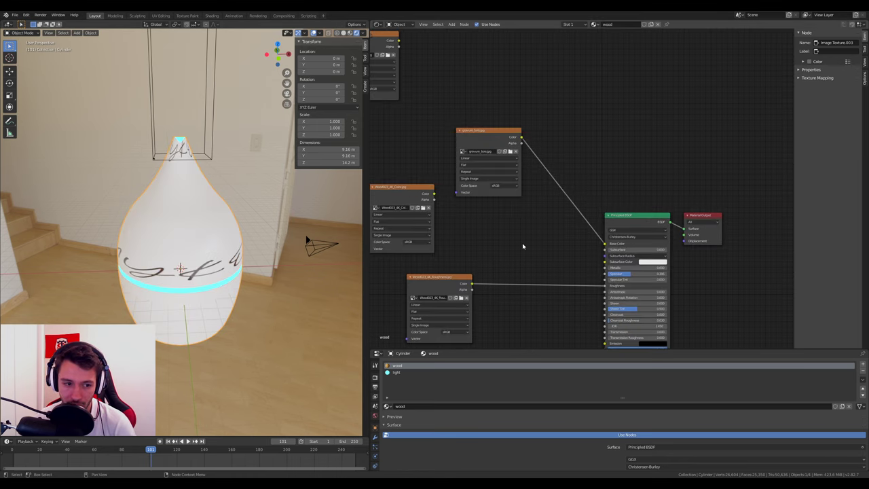
pyautogui.moveTo(148, 298); pyautogui.dragTo(204, 285, button='middle')
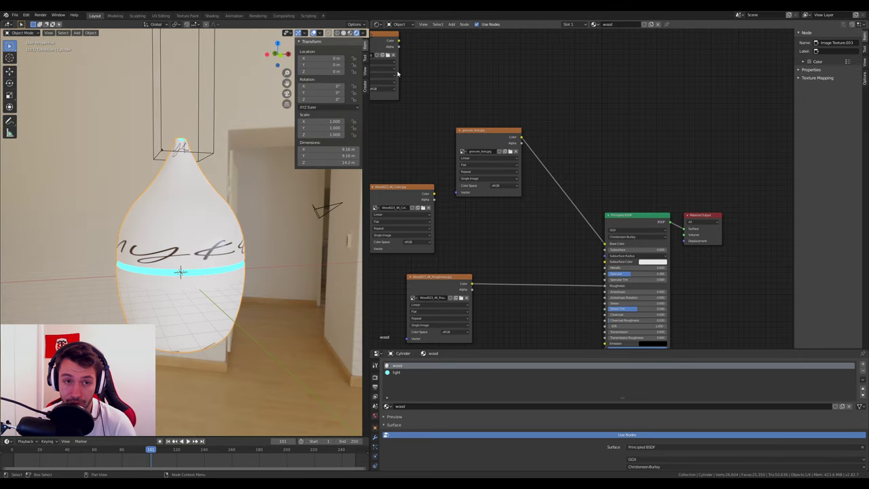
pyautogui.click(376, 25)
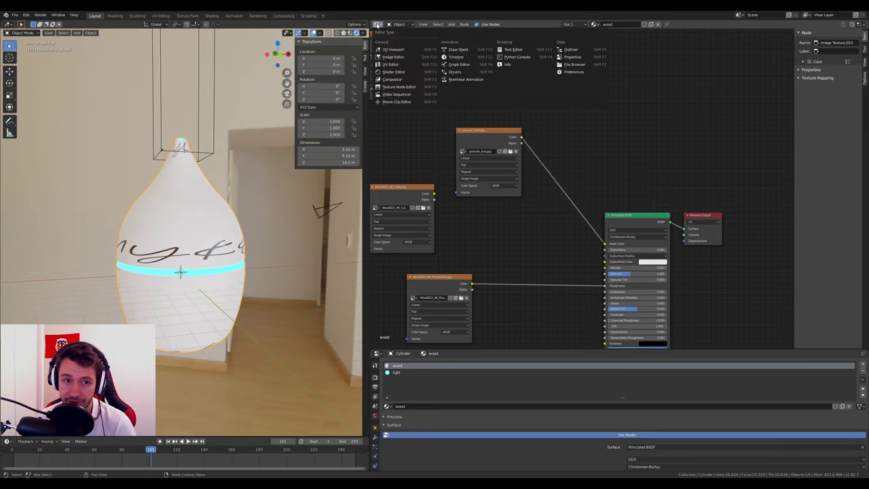
# Display gravure_bois.jpg in an Image Editor and check the vase's UVs in Edit Mode.
pyautogui.click(400, 66)
pyautogui.click(577, 24)
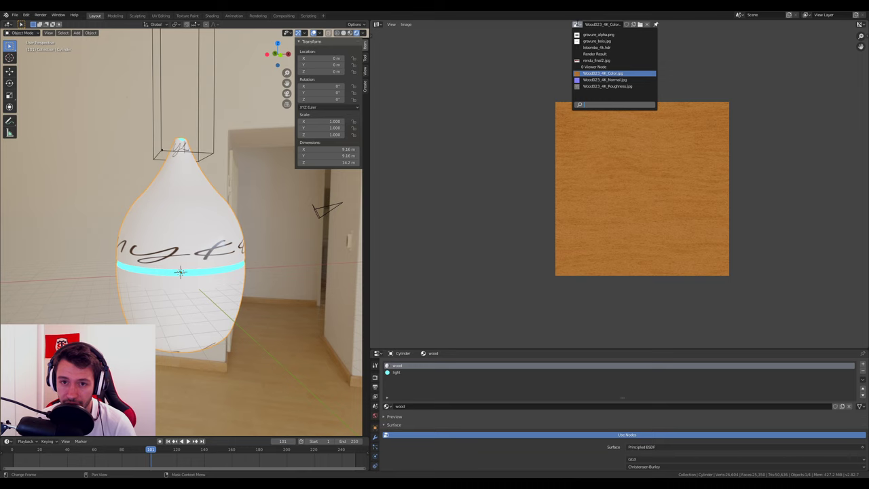
pyautogui.click(597, 41)
pyautogui.press('Tab')
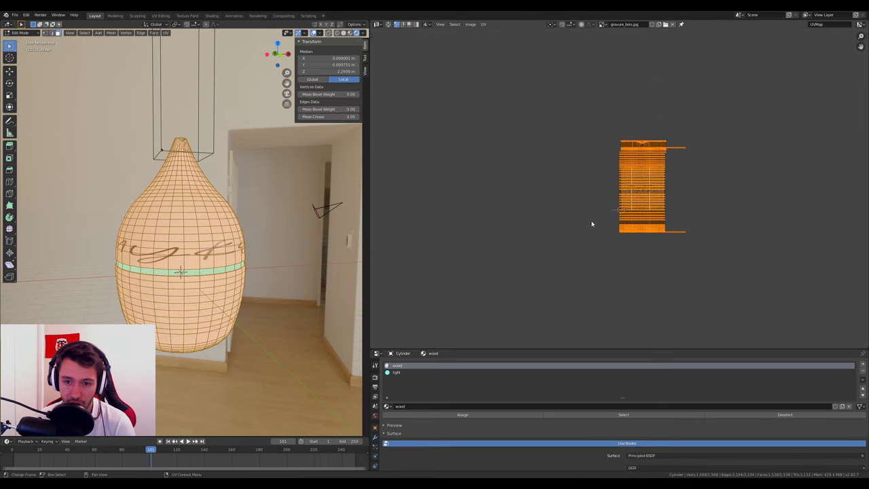
pyautogui.scroll(8, 592, 224)
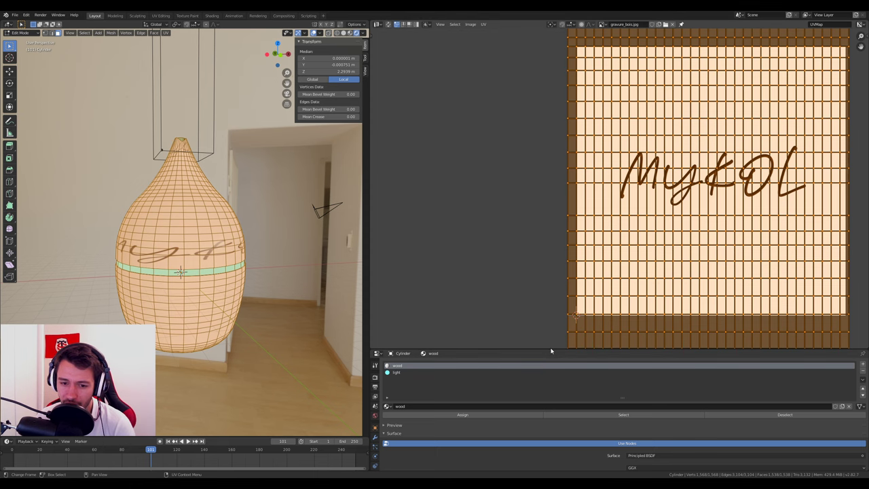
pyautogui.moveTo(552, 351); pyautogui.dragTo(514, 249)
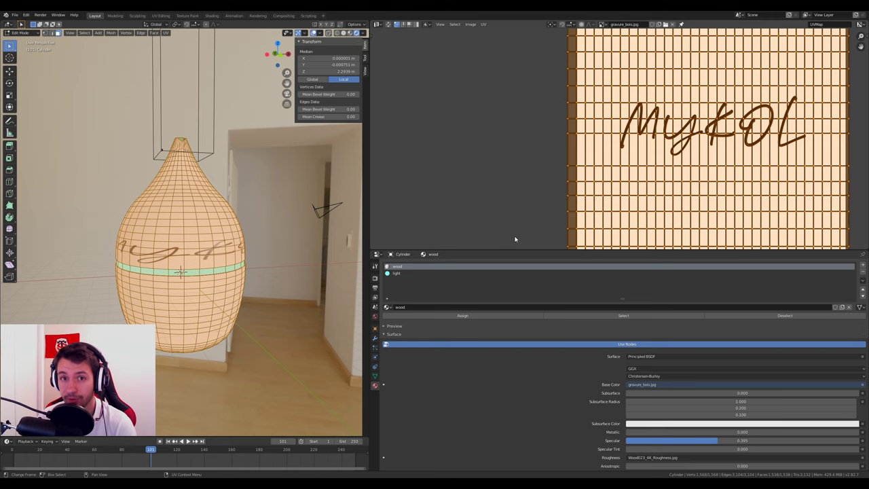
pyautogui.press('Tab')
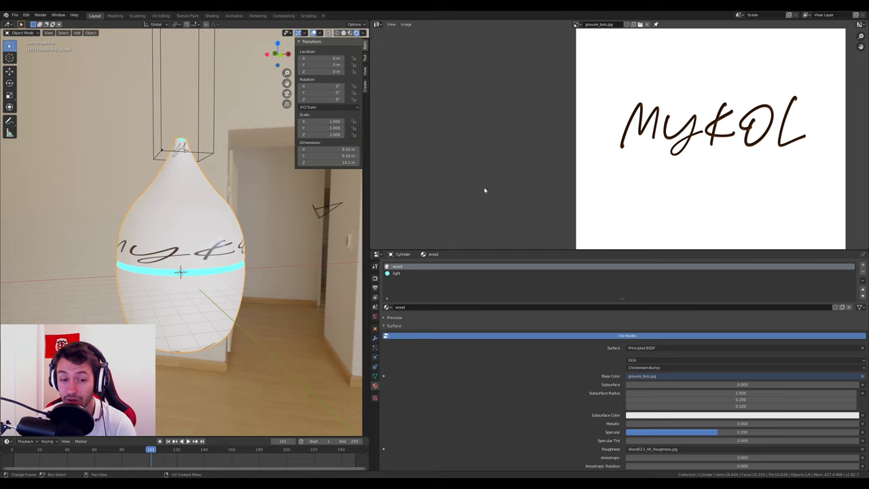
# Add UVMap.001 in the vase's Object Data UV Maps panel, then enter Edit Mode.
pyautogui.click(375, 375)
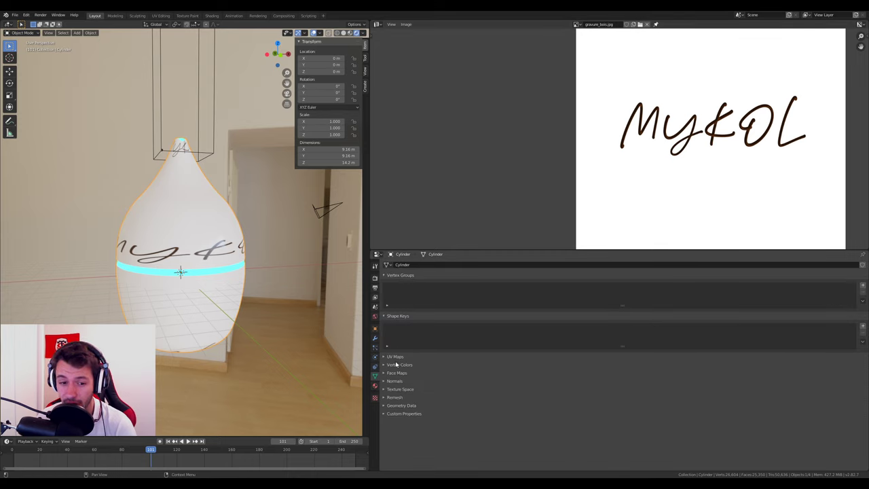
pyautogui.click(386, 275)
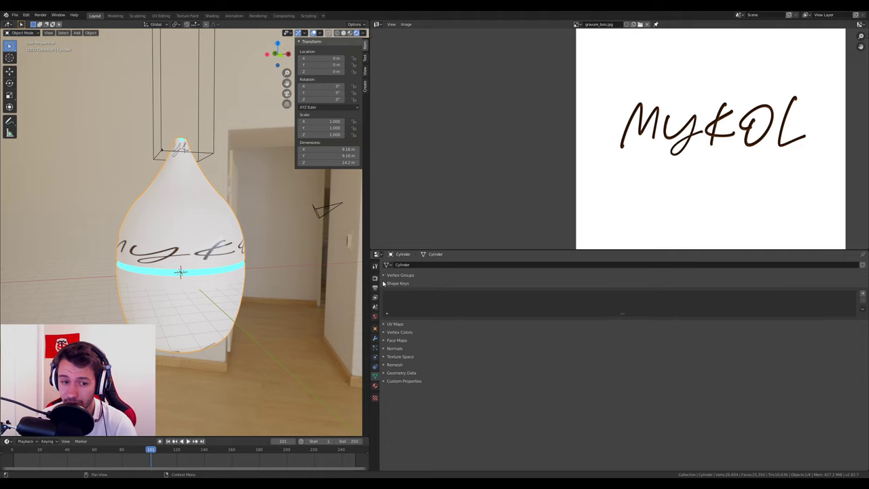
pyautogui.click(384, 283)
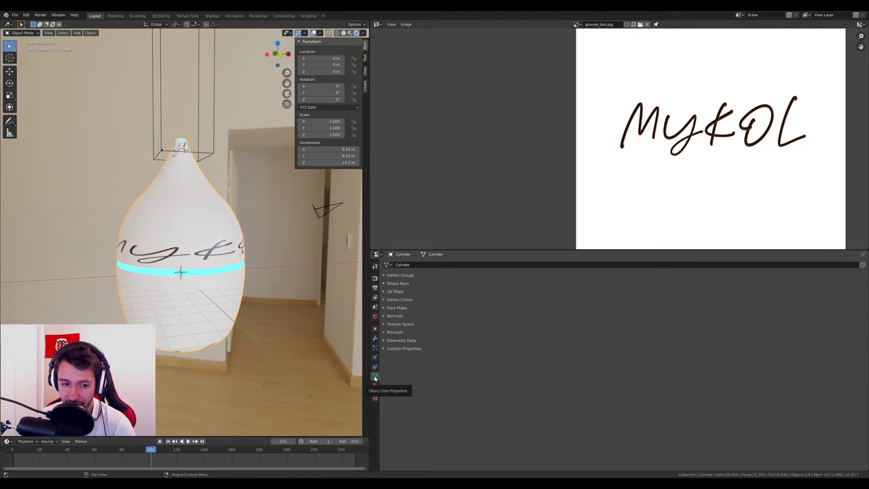
pyautogui.click(384, 292)
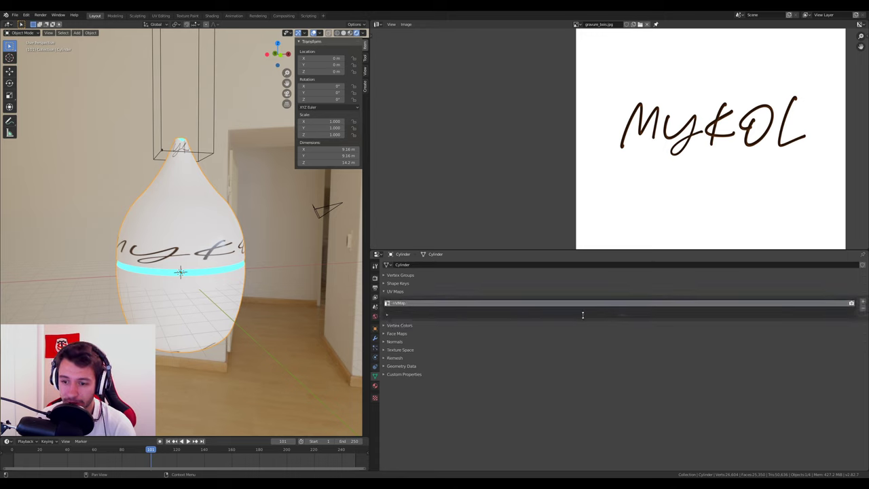
pyautogui.click(863, 305)
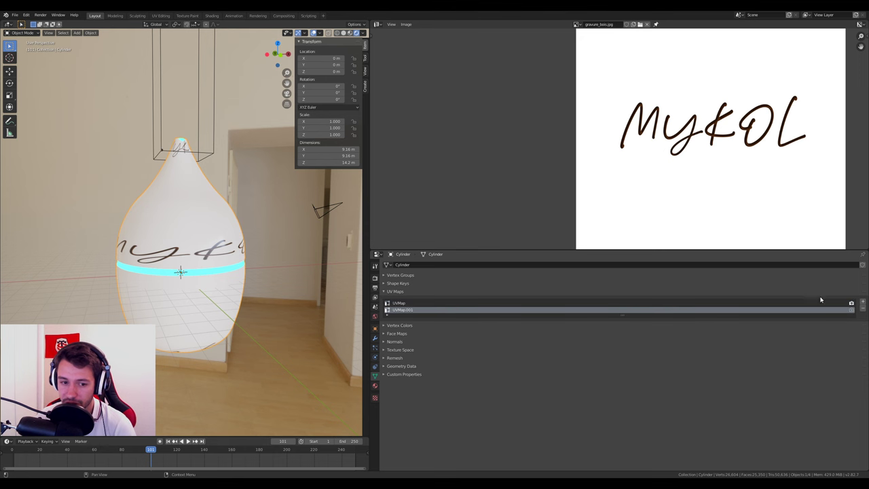
pyautogui.press('Tab')
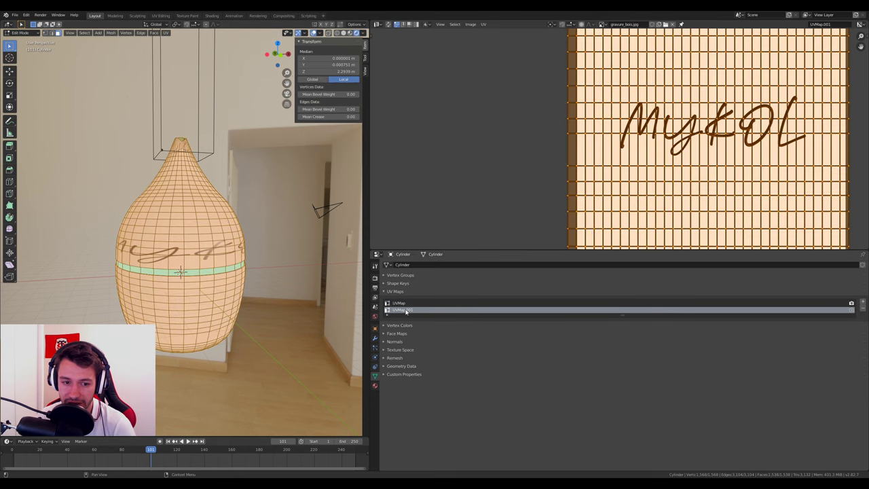
# Make UVMap.001 active, scale up its UVs, and return to Object Mode.
pyautogui.click(403, 304)
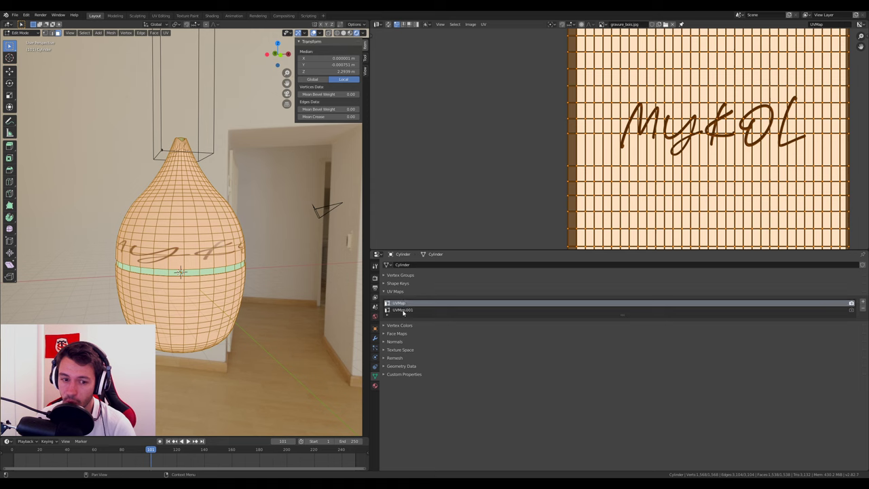
pyautogui.click(403, 310)
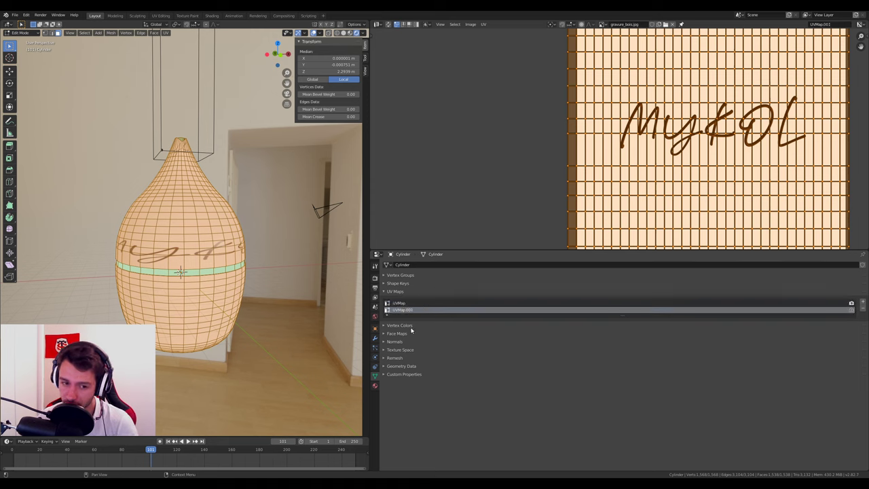
pyautogui.scroll(-6, 648, 174)
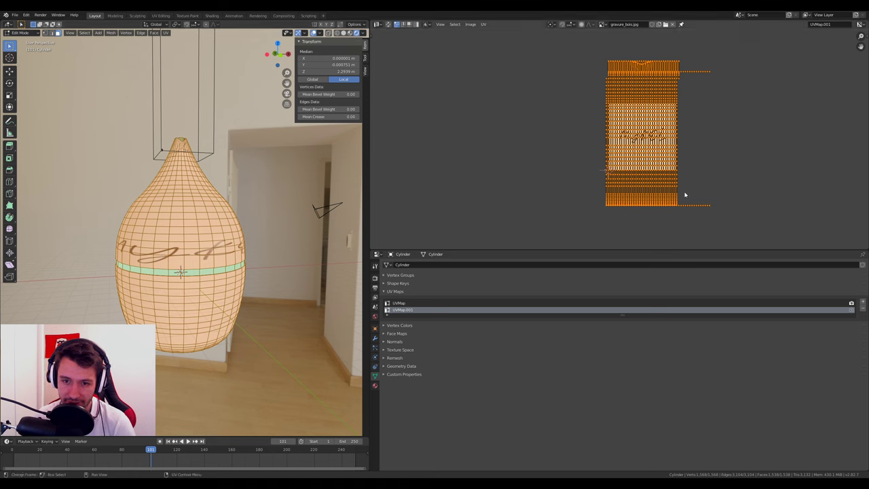
pyautogui.press('s')
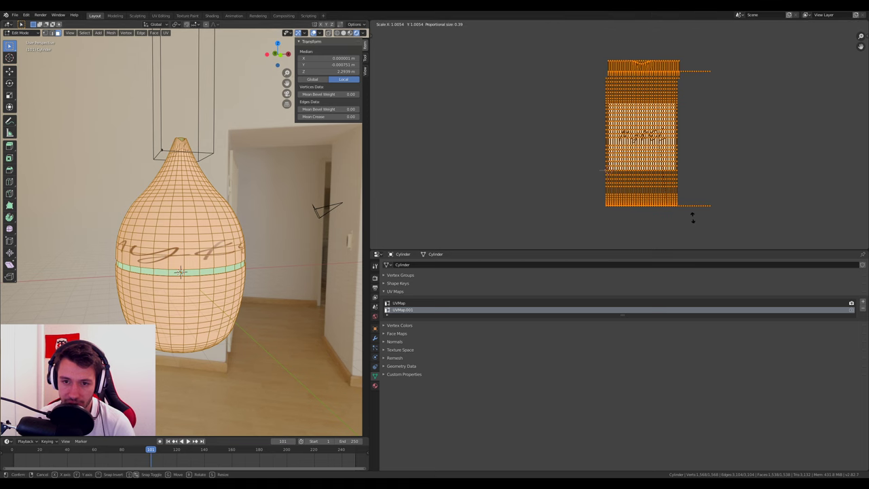
pyautogui.click(762, 25)
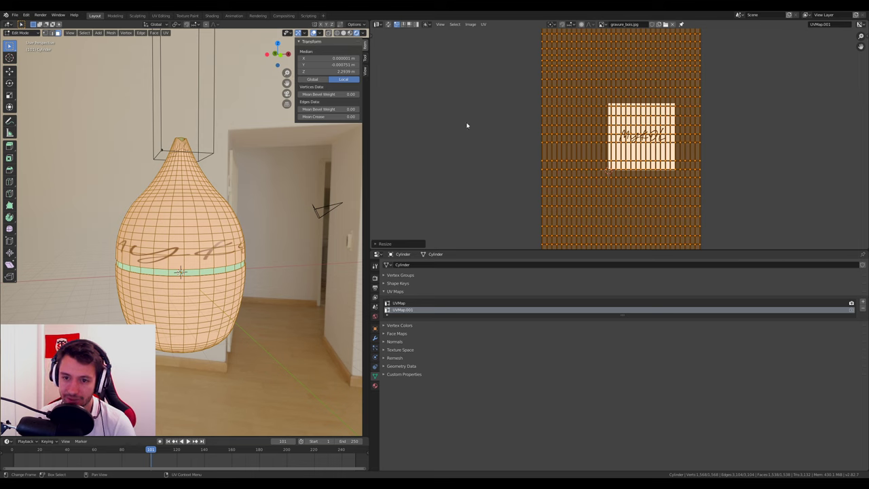
pyautogui.moveTo(204, 203); pyautogui.dragTo(285, 204, button='middle')
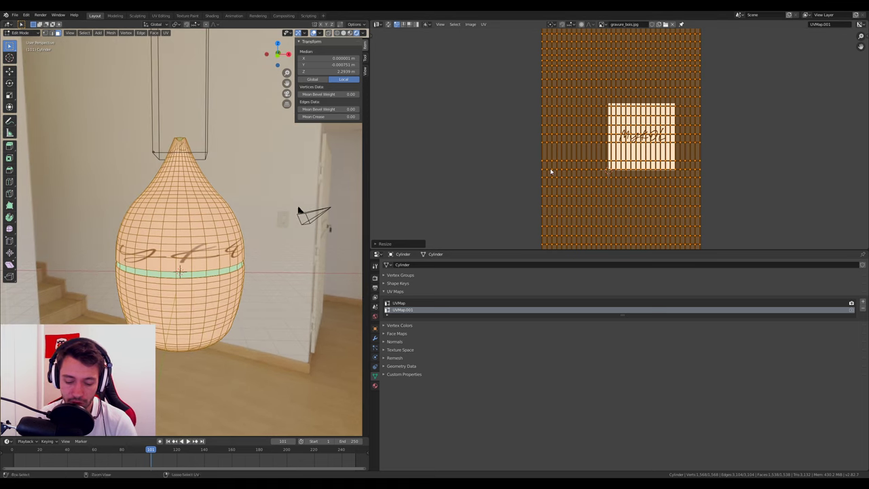
pyautogui.press('a')
pyautogui.moveTo(237, 204); pyautogui.dragTo(177, 210, button='middle')
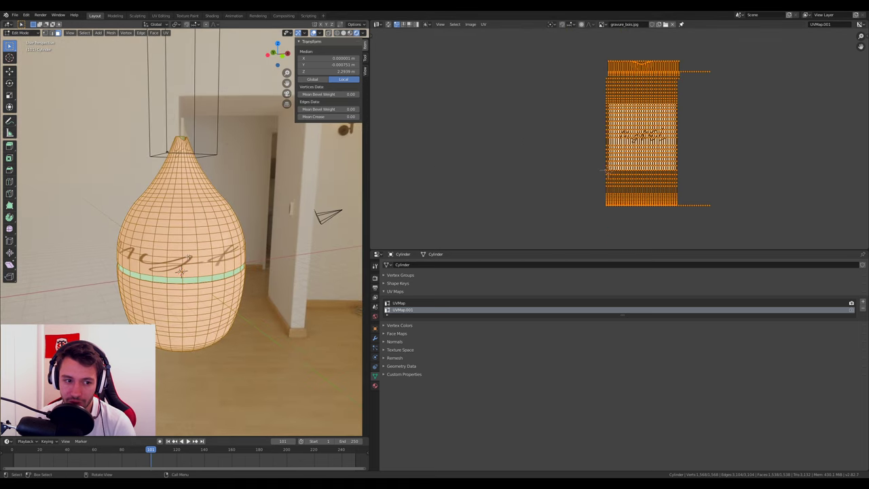
pyautogui.press('Tab')
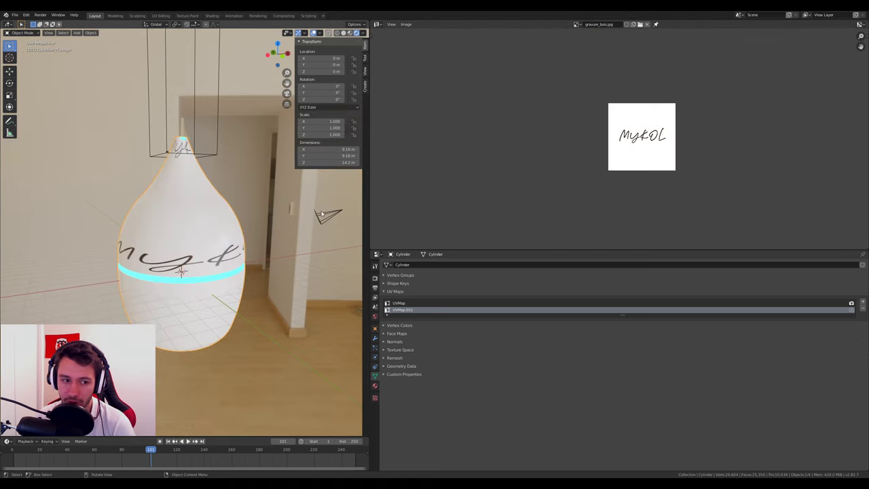
# Switch the image area to the Shader Editor and bring the wood material's node tree into view.
pyautogui.click(378, 24)
pyautogui.click(393, 71)
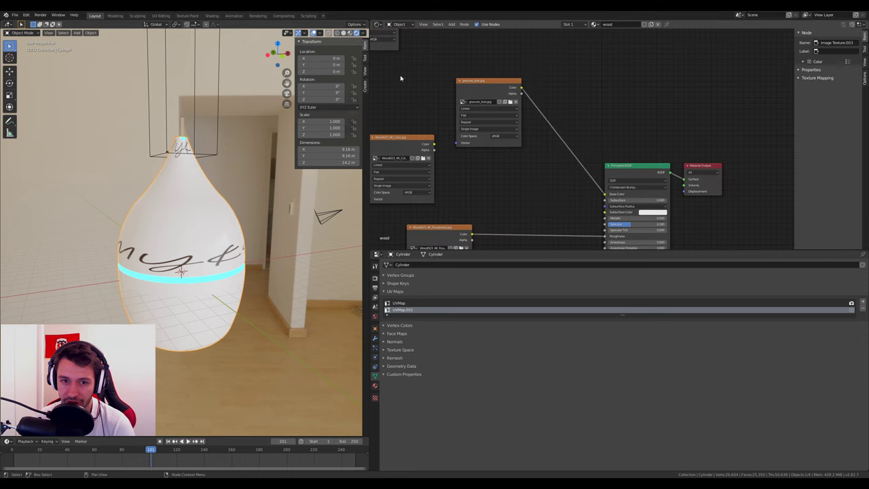
pyautogui.moveTo(400, 75); pyautogui.dragTo(535, 139, button='middle')
pyautogui.scroll(-1, 536, 139)
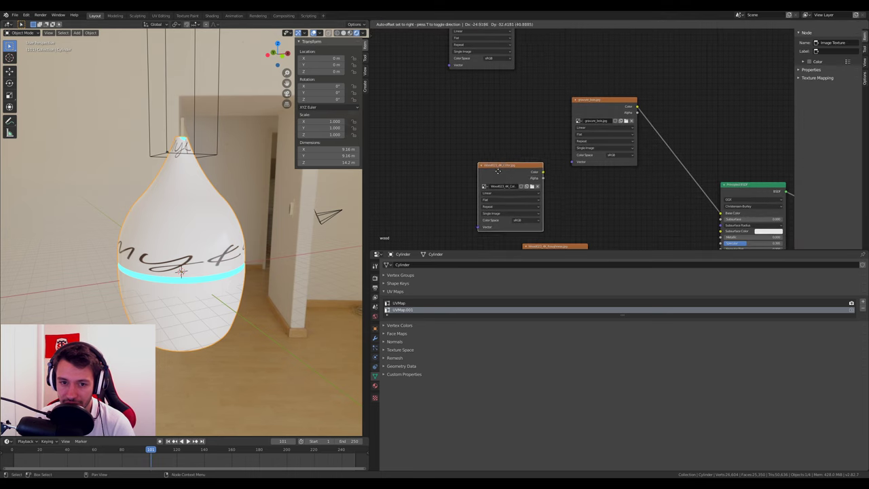
pyautogui.moveTo(503, 166); pyautogui.dragTo(458, 170)
# Add a UV Map node set to UVMap.001 feeding the gravure_bois texture's Vector input.
pyautogui.hotkey('shift', 'a')
pyautogui.moveTo(469, 83)
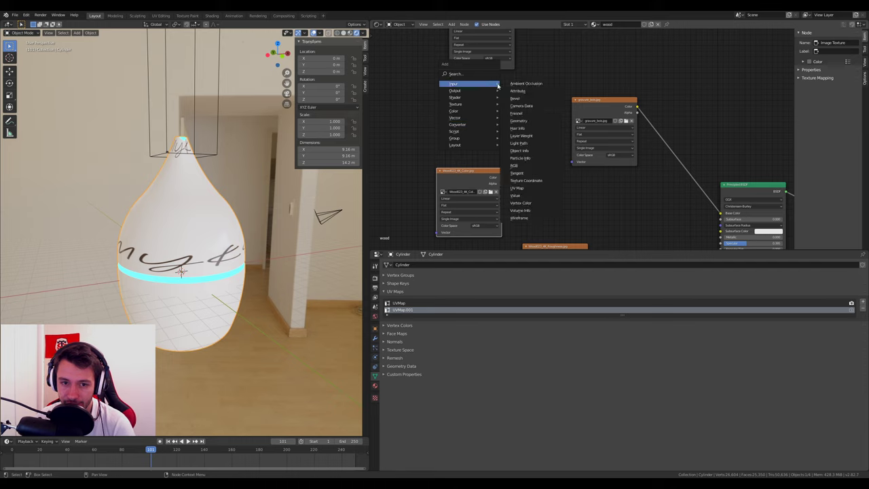
pyautogui.click(526, 179)
pyautogui.click(461, 105)
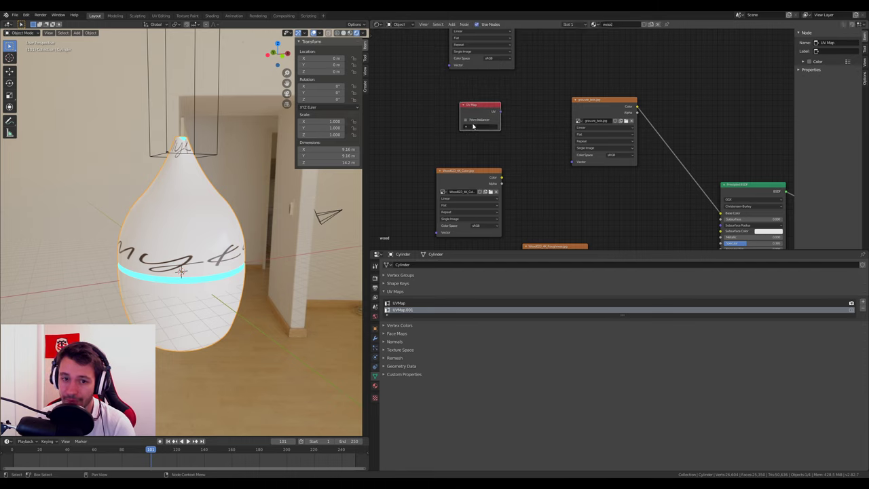
pyautogui.moveTo(500, 112); pyautogui.dragTo(573, 162)
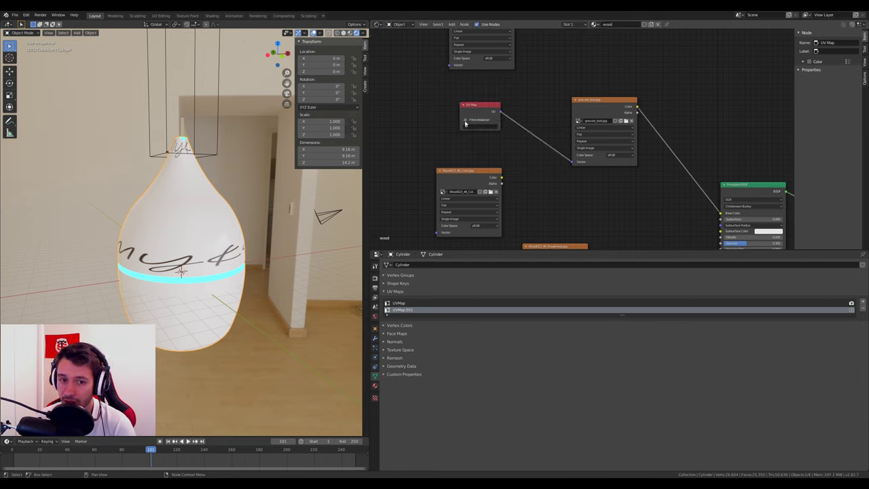
pyautogui.moveTo(473, 110); pyautogui.dragTo(491, 127)
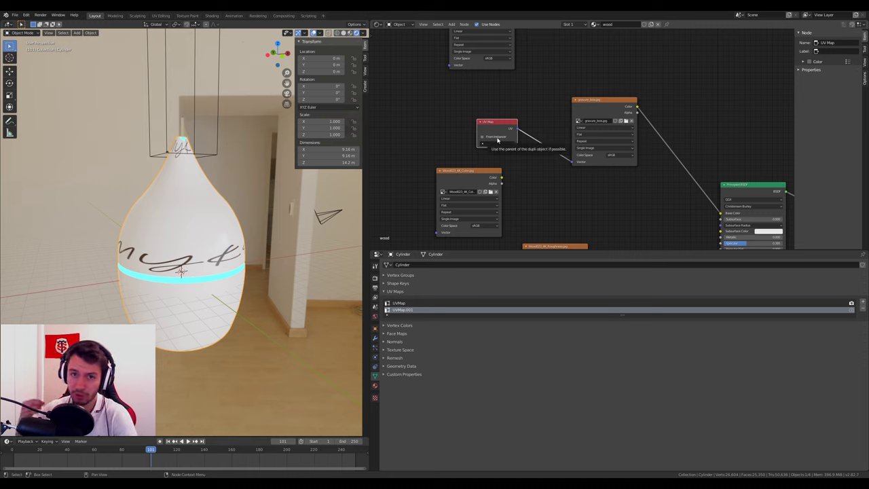
pyautogui.click(493, 143)
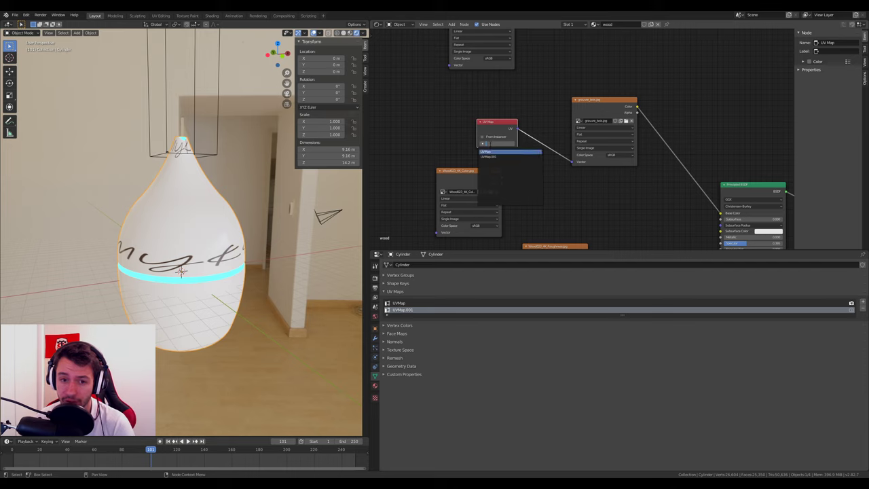
pyautogui.click(494, 157)
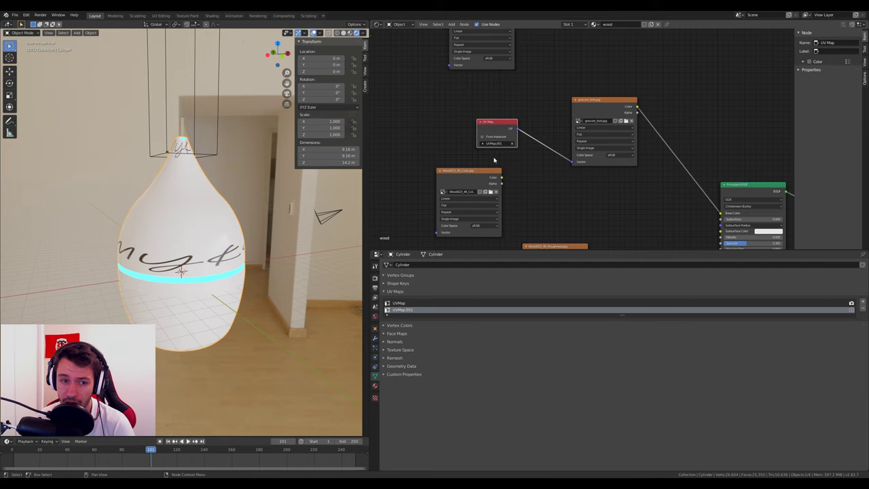
# Back in the Image Editor, enter Edit Mode and scale up the UVMap.001 layout.
pyautogui.click(381, 25)
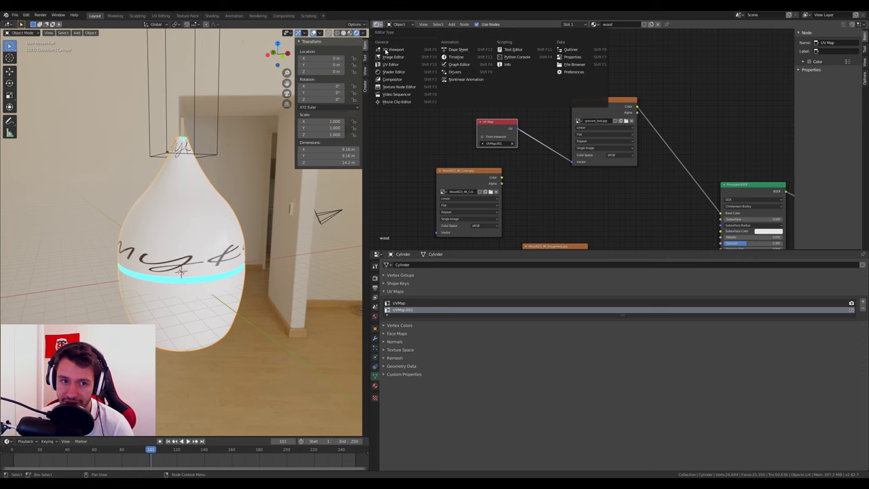
pyautogui.click(400, 65)
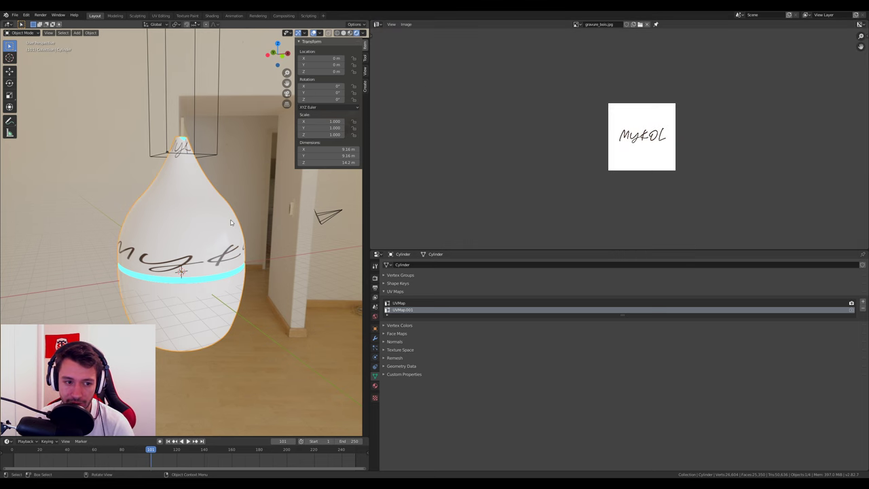
pyautogui.press('Tab')
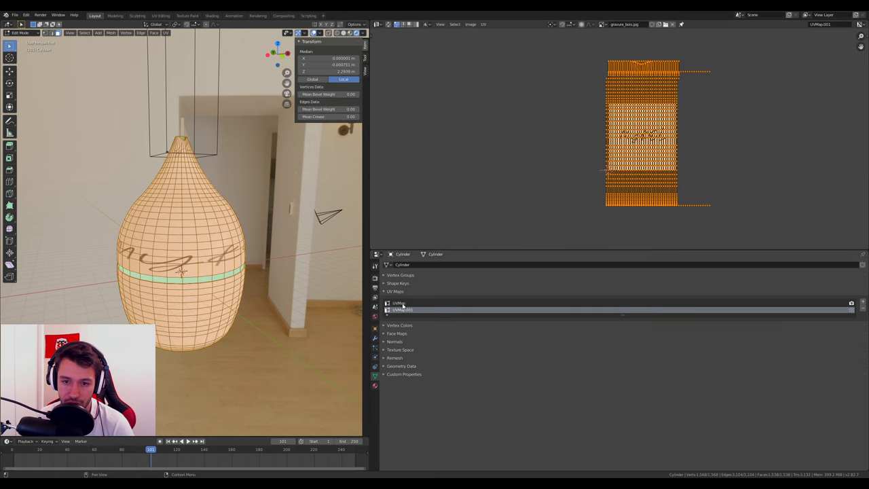
pyautogui.click(403, 303)
pyautogui.click(404, 310)
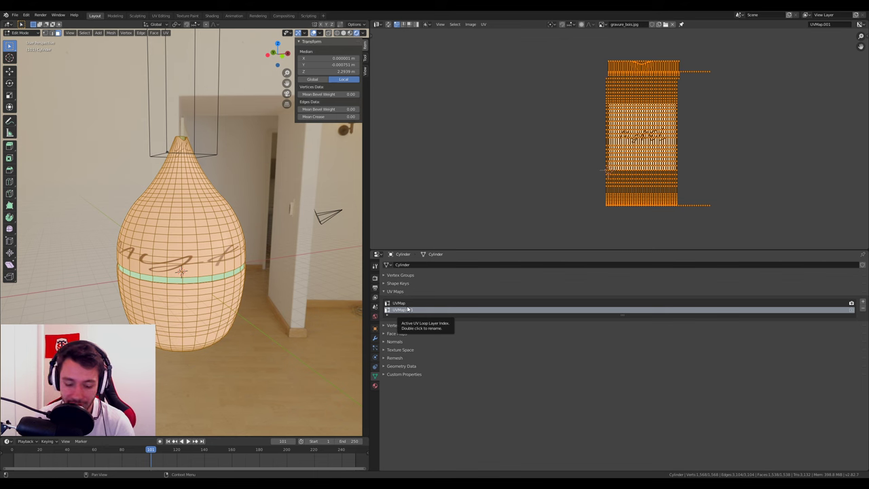
pyautogui.press('s')
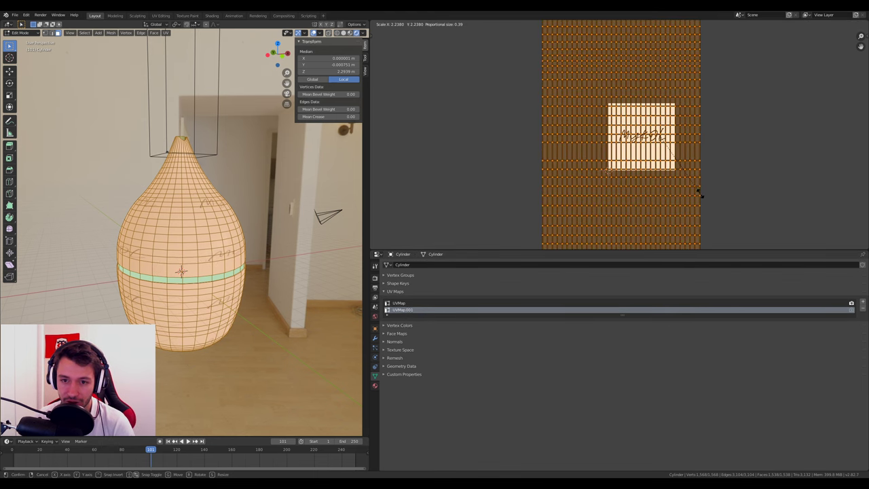
pyautogui.click(701, 197)
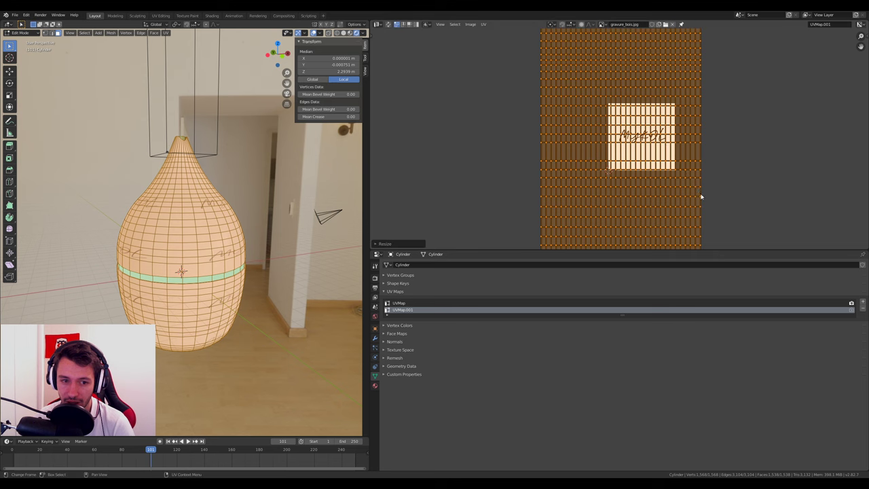
# Compare the UVMap and UVMap.001 layouts, leaving UVMap.001 active.
pyautogui.click(401, 303)
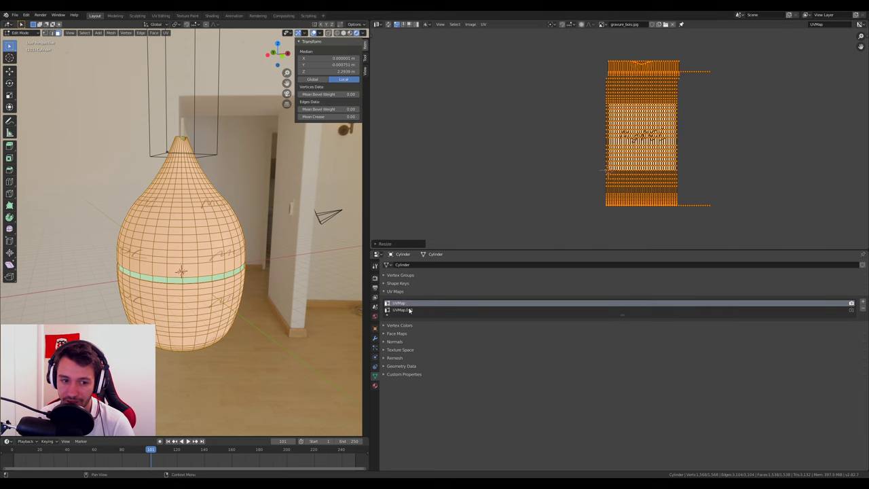
pyautogui.click(404, 310)
pyautogui.scroll(3, 183, 236)
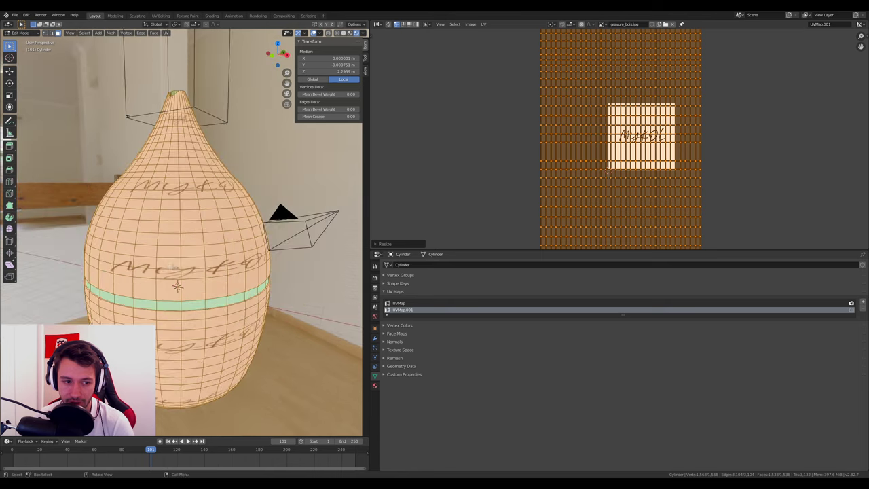
pyautogui.scroll(3, 184, 237)
pyautogui.scroll(-4, 184, 236)
pyautogui.click(404, 304)
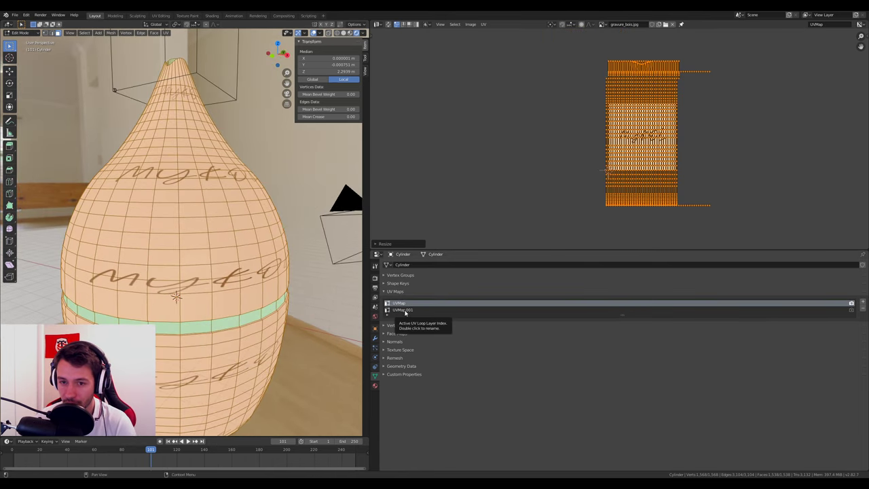
pyautogui.click(405, 310)
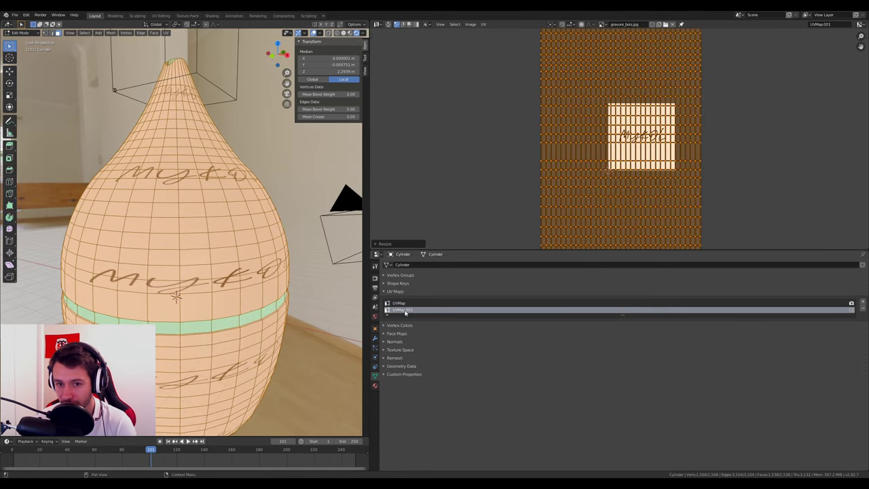
pyautogui.click(403, 305)
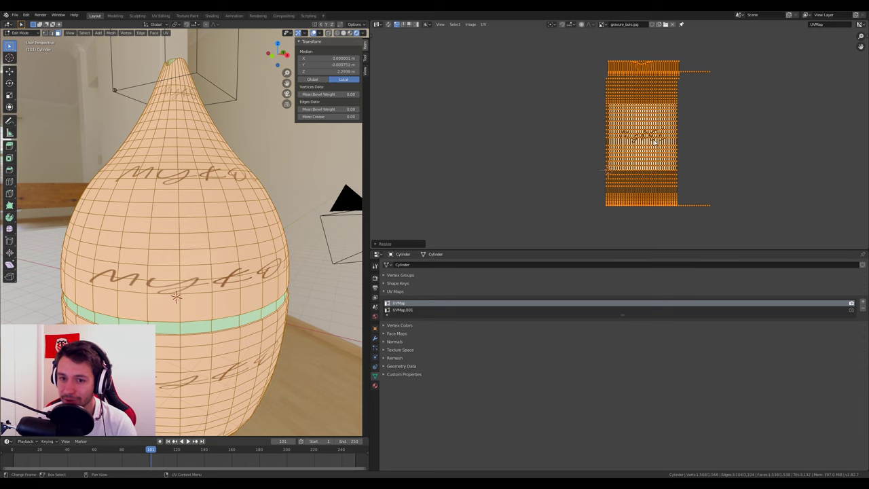
pyautogui.scroll(1, 654, 141)
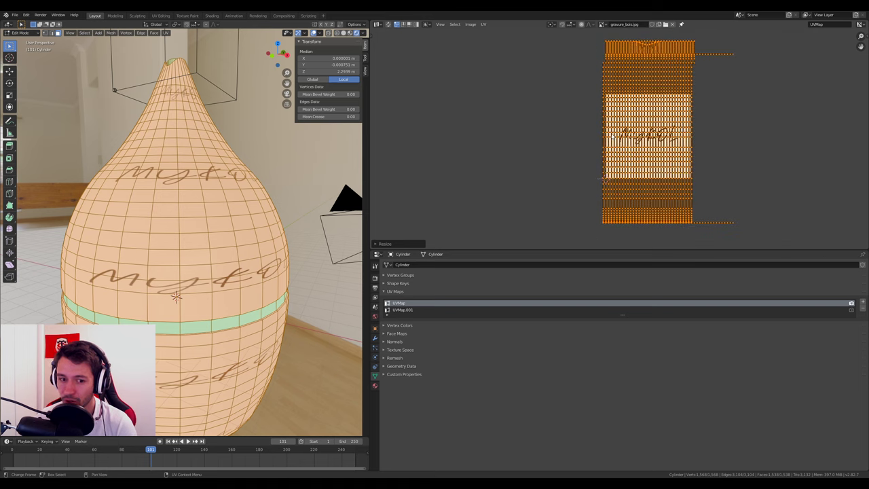
pyautogui.click(401, 311)
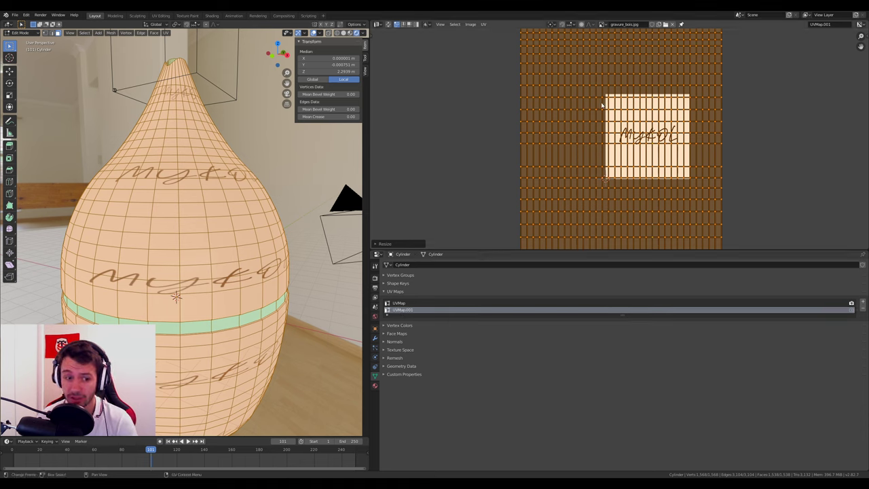
pyautogui.scroll(5, 208, 267)
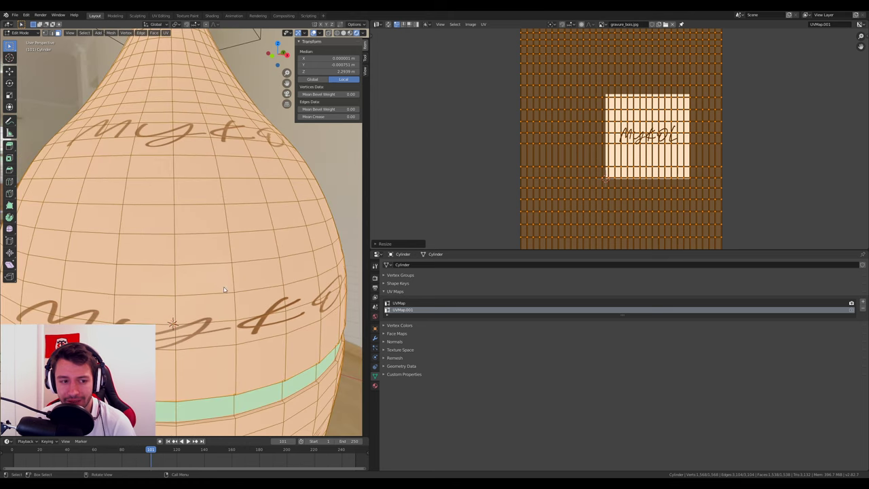
pyautogui.click(377, 24)
# In the Shader Editor, set the gravure_bois texture's extension from Repeat to Clip.
pyautogui.click(406, 76)
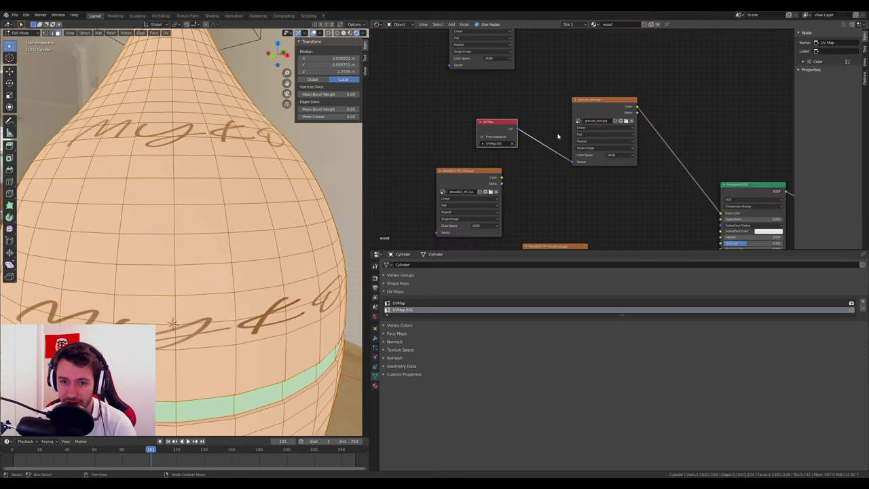
pyautogui.scroll(2, 558, 136)
pyautogui.click(564, 136)
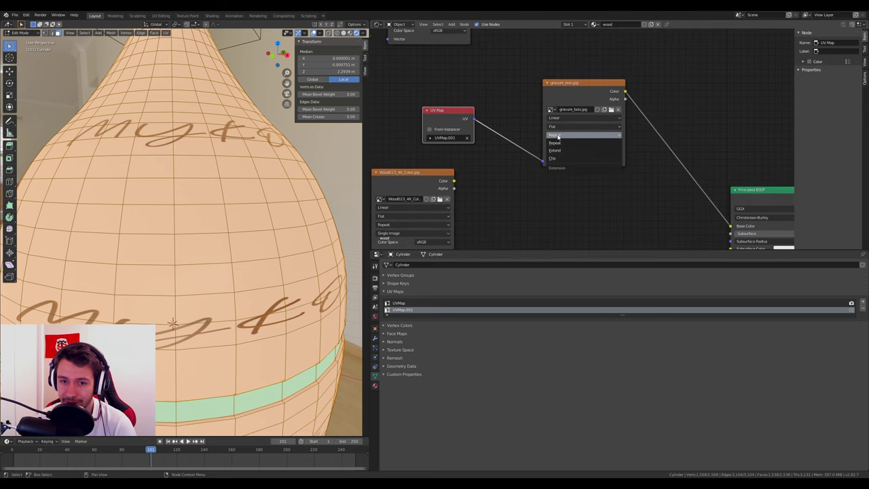
pyautogui.click(558, 137)
pyautogui.click(563, 133)
pyautogui.click(562, 133)
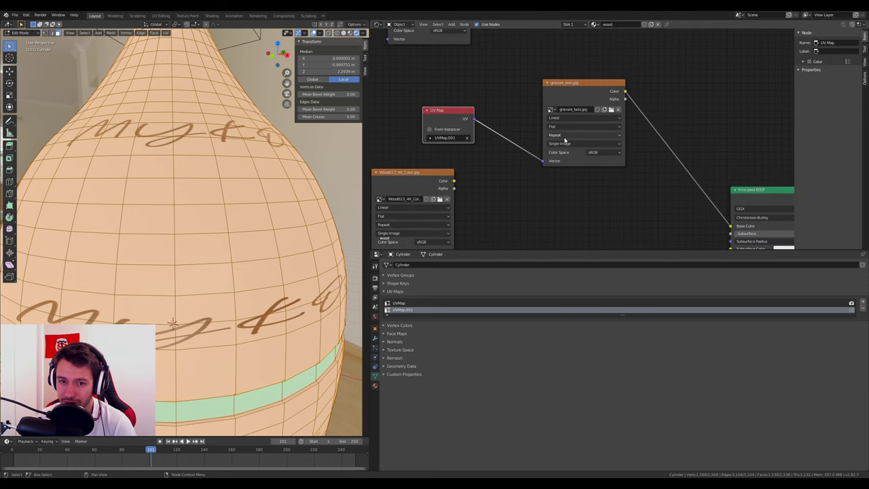
pyautogui.click(563, 137)
pyautogui.click(558, 137)
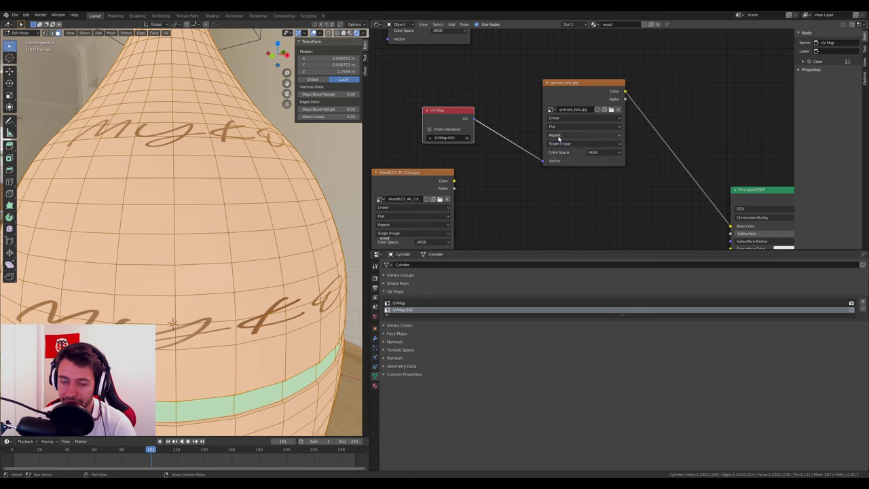
pyautogui.click(559, 136)
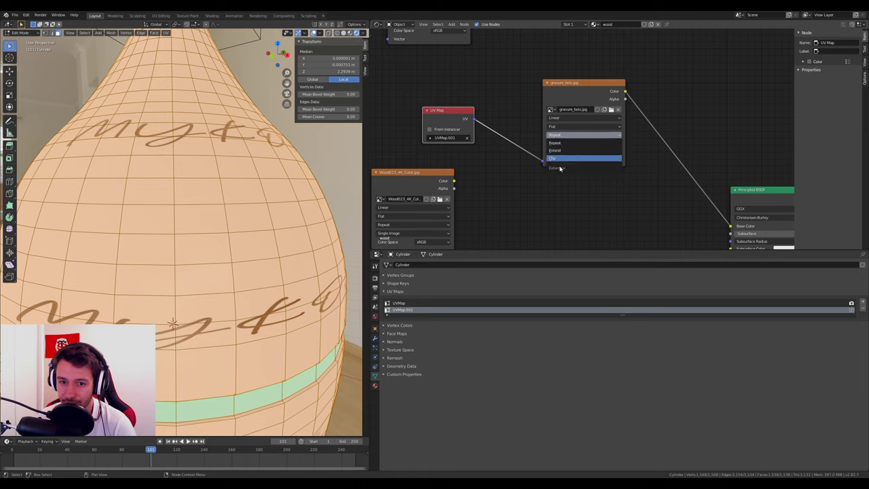
pyautogui.click(558, 159)
pyautogui.scroll(-6, 178, 258)
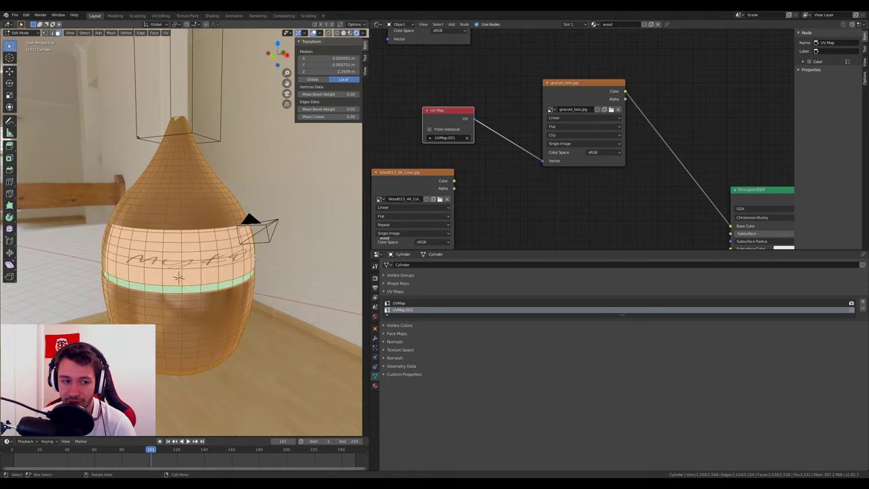
# Return to Object Mode and orbit around the vase to inspect the single label.
pyautogui.moveTo(204, 204); pyautogui.dragTo(345, 92, button='middle')
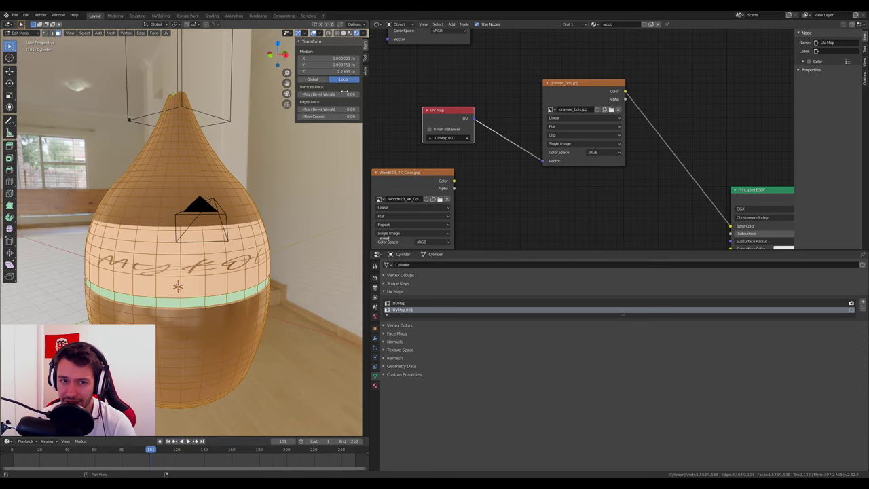
pyautogui.click(377, 24)
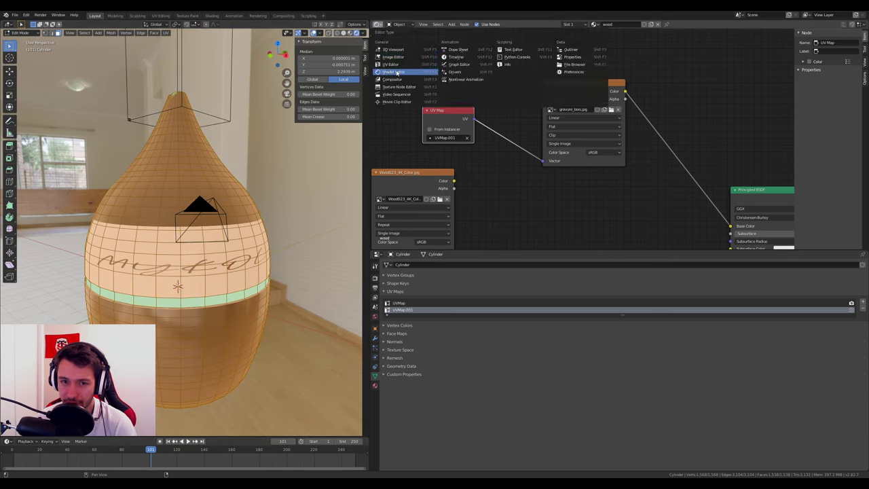
pyautogui.press('Tab')
pyautogui.moveTo(198, 242); pyautogui.dragTo(175, 185, button='middle')
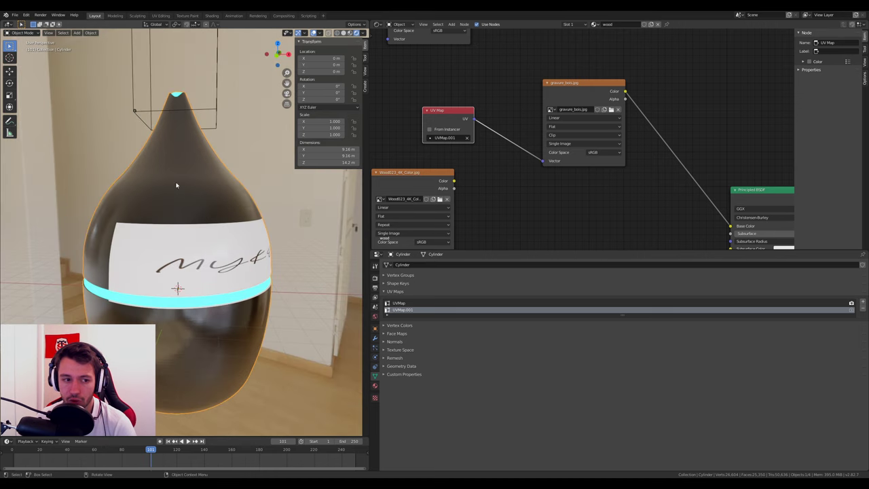
# In Edit Mode with the UV Editor, stretch the vase's UVs along Y.
pyautogui.moveTo(194, 250); pyautogui.dragTo(182, 244, button='middle')
pyautogui.press('Tab')
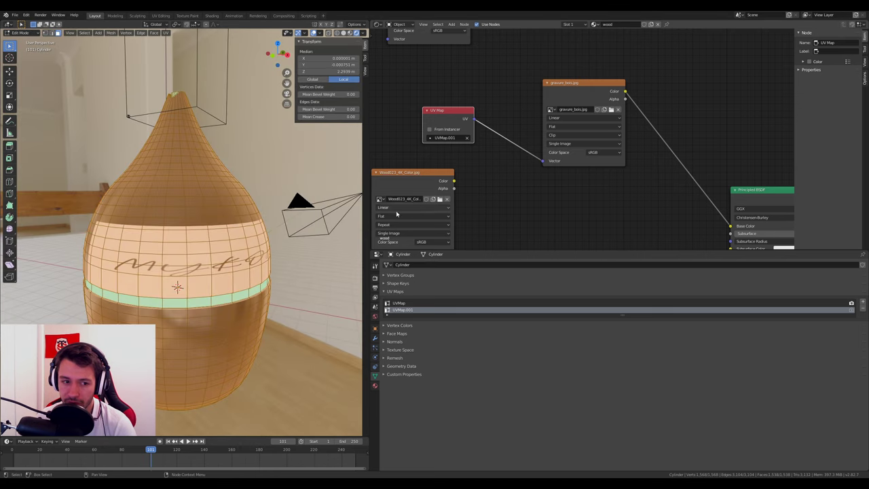
pyautogui.click(378, 25)
pyautogui.click(391, 64)
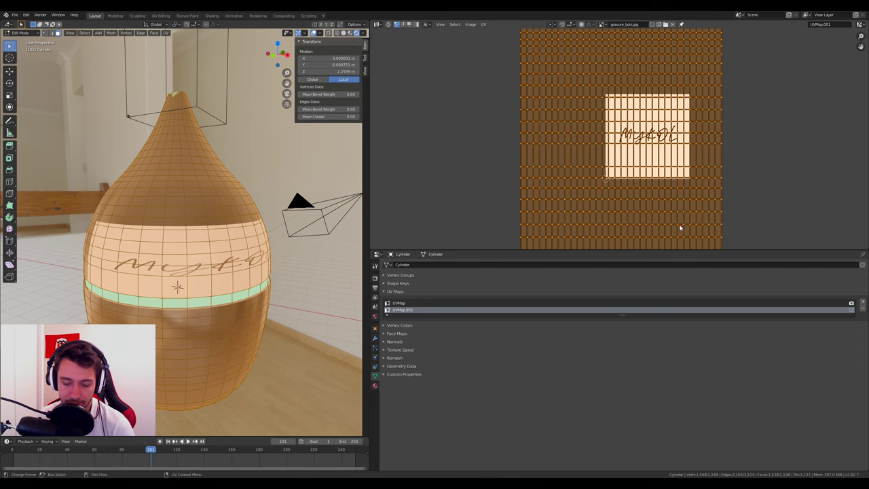
pyautogui.press('s')
pyautogui.press('y')
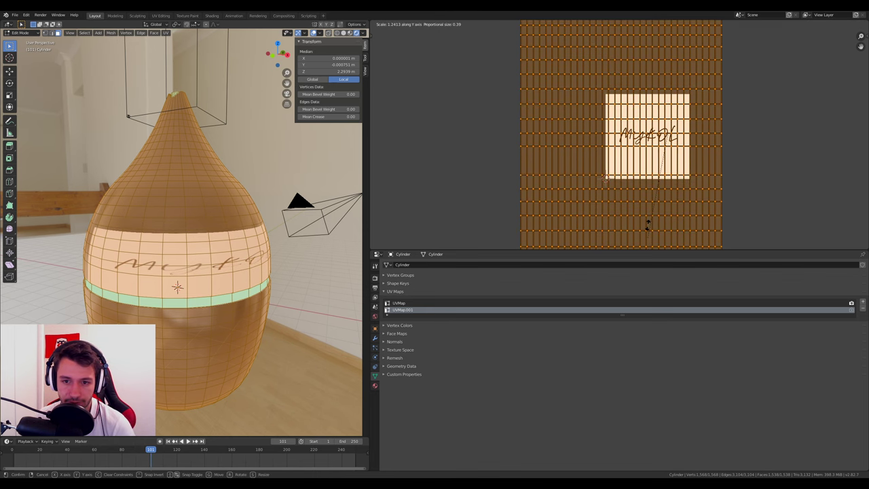
pyautogui.click(779, 209)
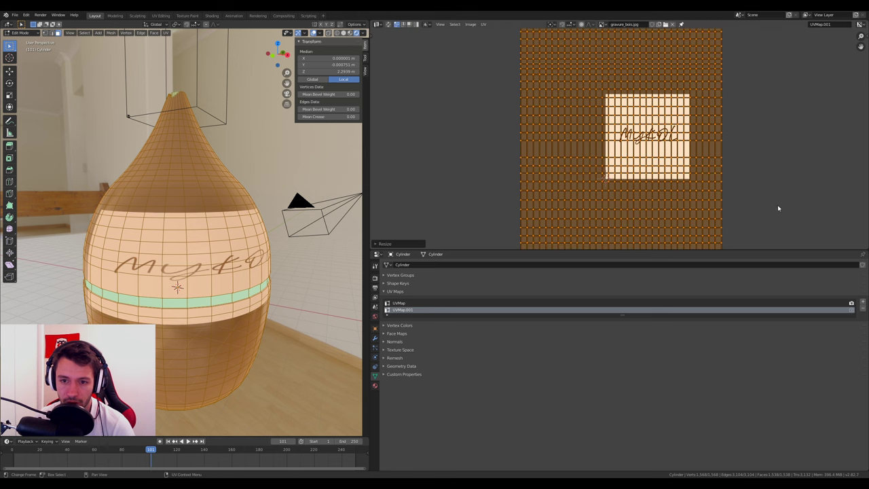
# Scale the UVs up evenly and slide them along X.
pyautogui.press('s')
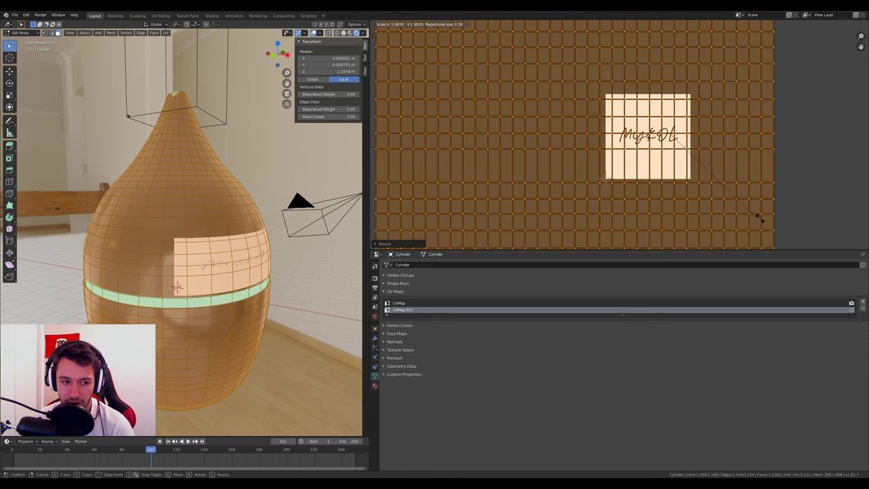
pyautogui.click(761, 220)
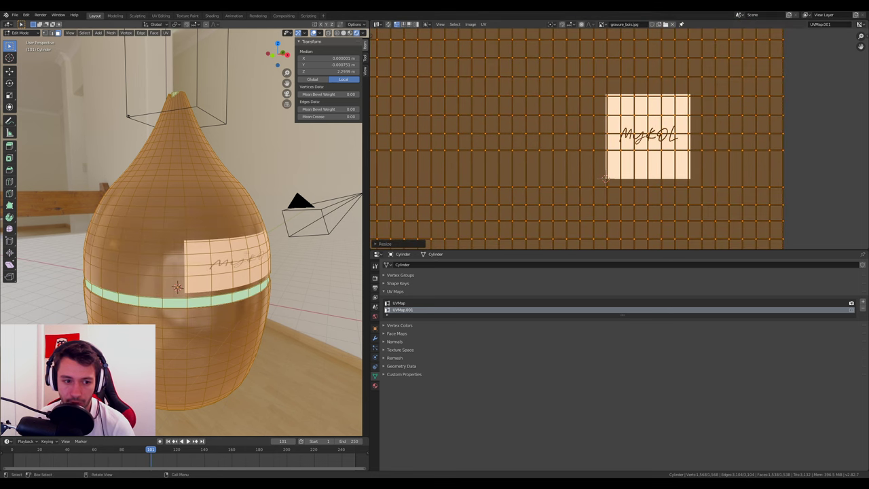
pyautogui.press('g')
pyautogui.press('x')
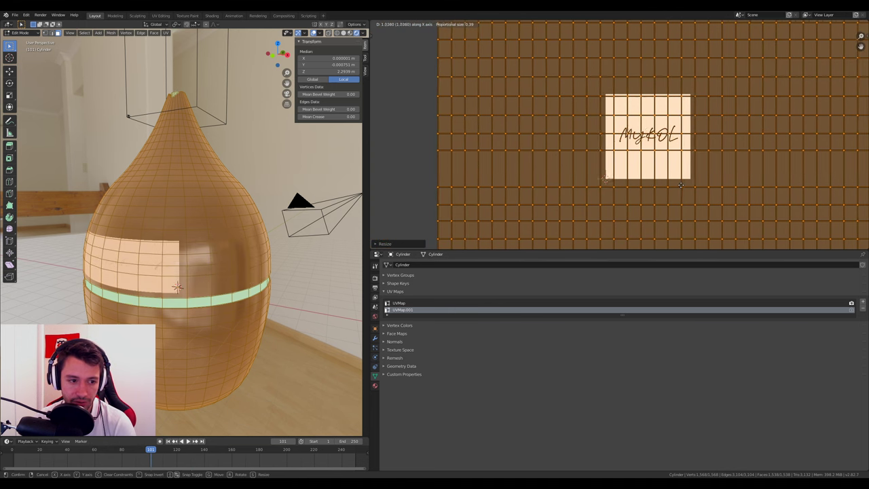
pyautogui.click(679, 235)
# Refine with another Y scale and X move, then return to Object Mode to check the centred label.
pyautogui.moveTo(217, 298)
pyautogui.mouseDown(button='middle')
pyautogui.moveTo(253, 311)
pyautogui.moveTo(231, 309)
pyautogui.mouseUp(button='middle')
pyautogui.press('s')
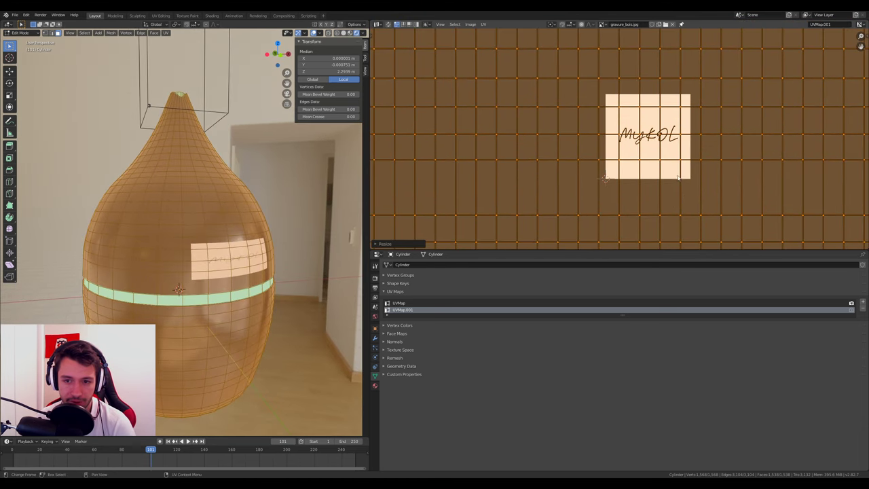
pyautogui.press('y')
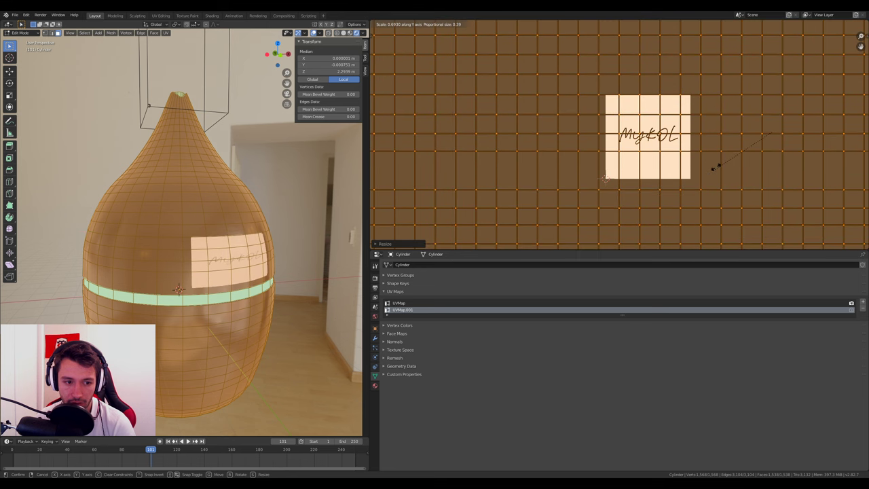
pyautogui.click(710, 163)
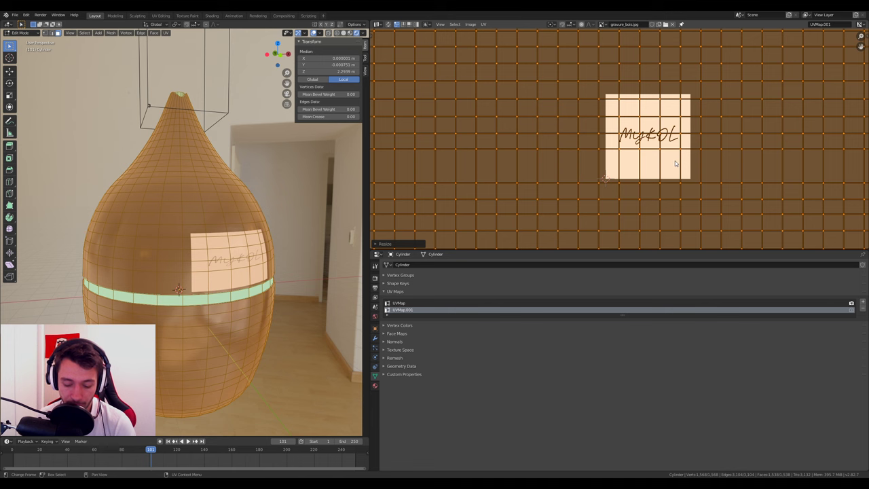
pyautogui.press('g')
pyautogui.press('x')
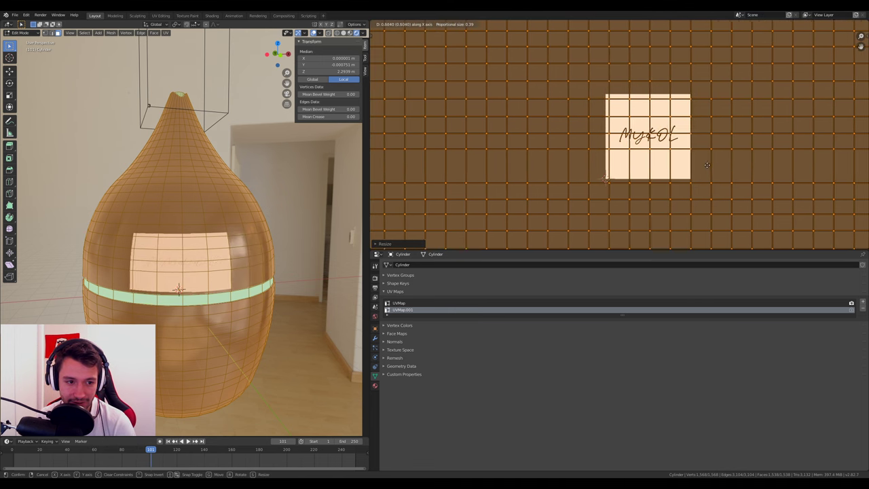
pyautogui.click(707, 165)
pyautogui.moveTo(218, 251)
pyautogui.mouseDown(button='middle')
pyautogui.moveTo(232, 252)
pyautogui.moveTo(176, 223)
pyautogui.mouseUp(button='middle')
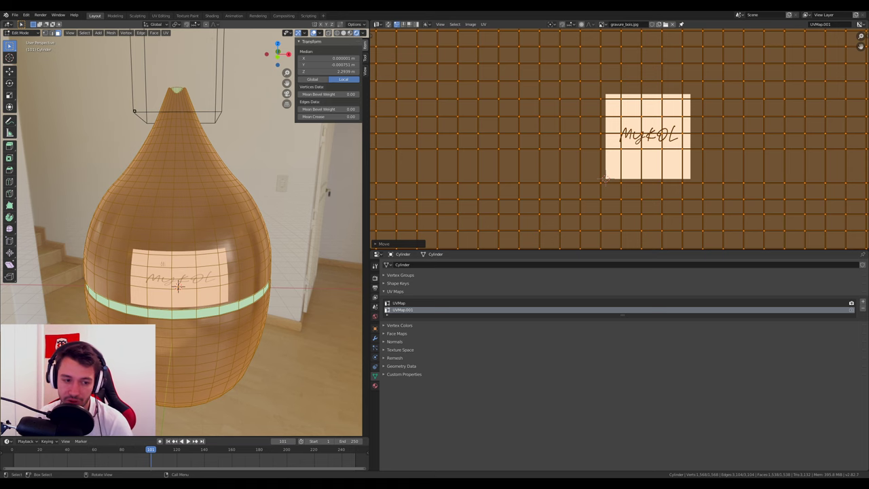
pyautogui.press('Tab')
pyautogui.scroll(2, 173, 270)
pyautogui.scroll(4, 175, 268)
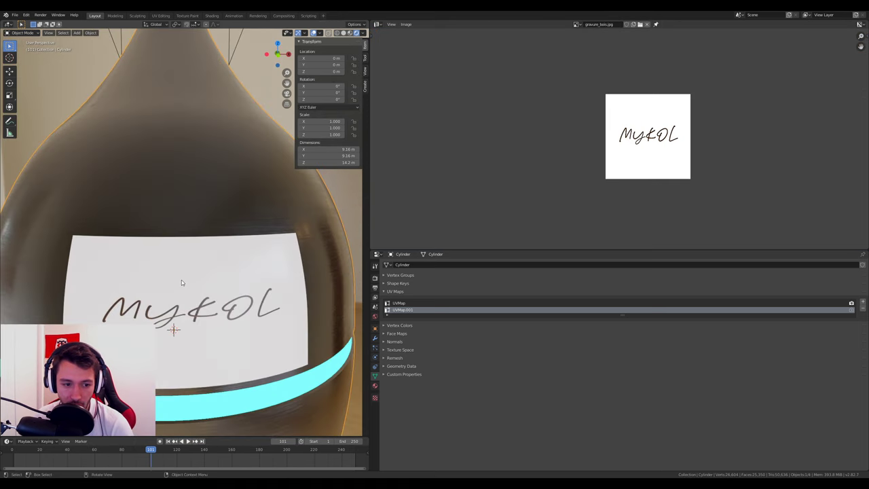
# Switch the area back to the Shader Editor and pan to the texture nodes.
pyautogui.scroll(-5, 185, 260)
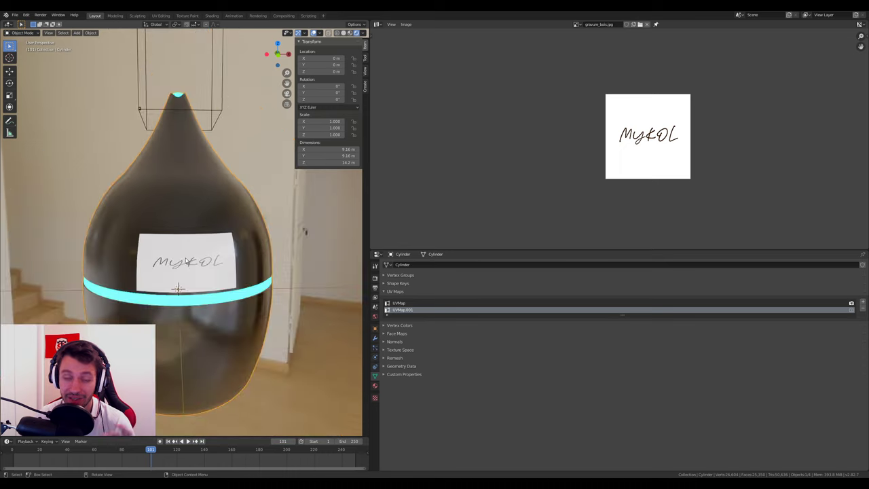
pyautogui.click(377, 24)
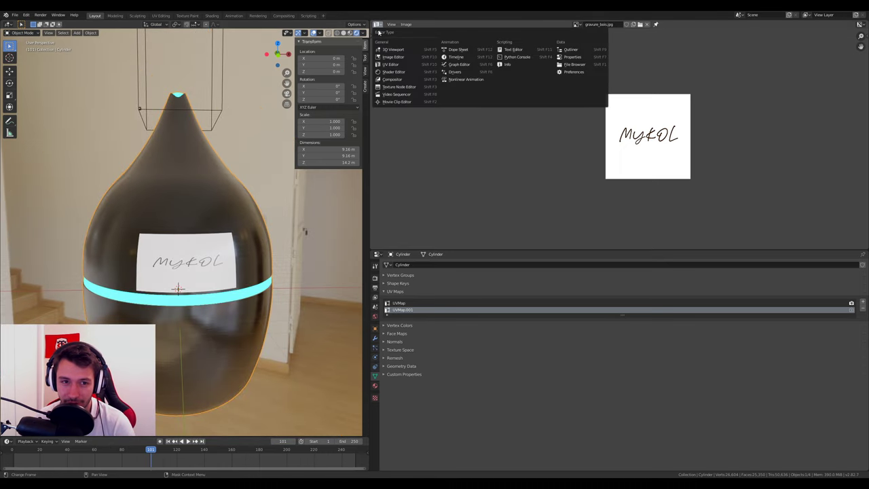
pyautogui.click(398, 73)
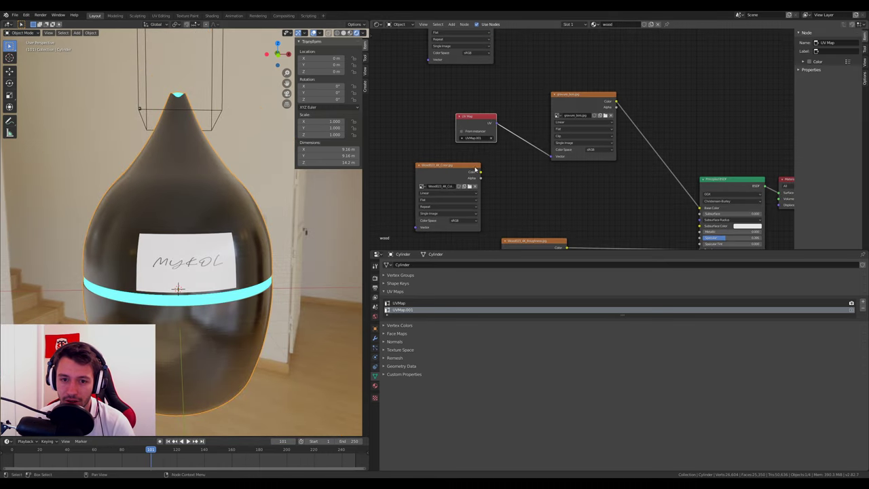
pyautogui.moveTo(520, 168)
pyautogui.mouseDown(button='middle')
pyautogui.moveTo(462, 201)
pyautogui.moveTo(413, 282)
pyautogui.mouseUp(button='middle')
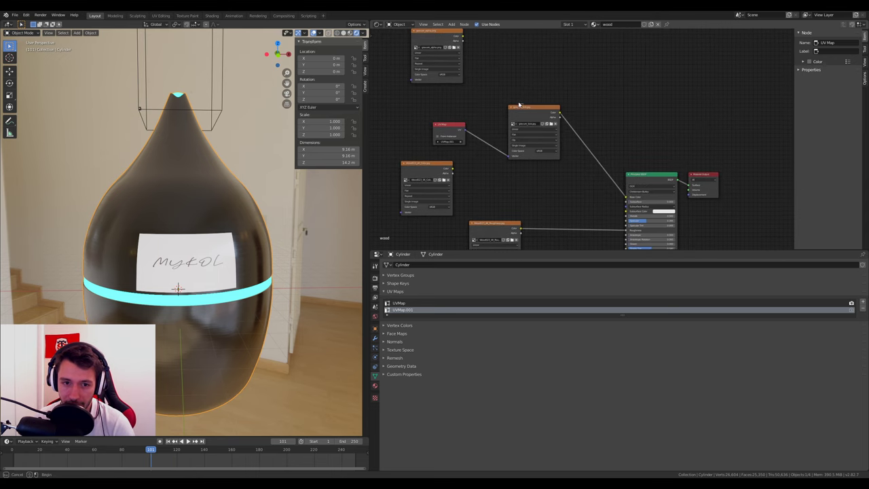
pyautogui.moveTo(520, 106)
pyautogui.mouseDown()
pyautogui.moveTo(515, 85)
pyautogui.moveTo(512, 104)
pyautogui.mouseUp()
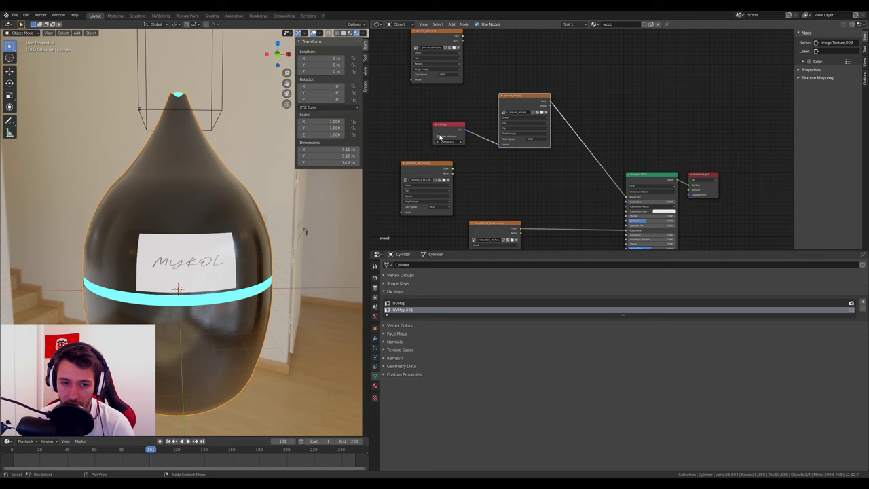
# Spread out the UV Map, gravure_bois, Wood023 colour and roughness nodes.
pyautogui.moveTo(440, 138); pyautogui.dragTo(401, 129)
pyautogui.moveTo(421, 129); pyautogui.dragTo(388, 142, button='middle')
pyautogui.moveTo(478, 110); pyautogui.dragTo(426, 117)
pyautogui.moveTo(475, 179); pyautogui.dragTo(491, 174, button='middle')
pyautogui.scroll(1, 502, 163)
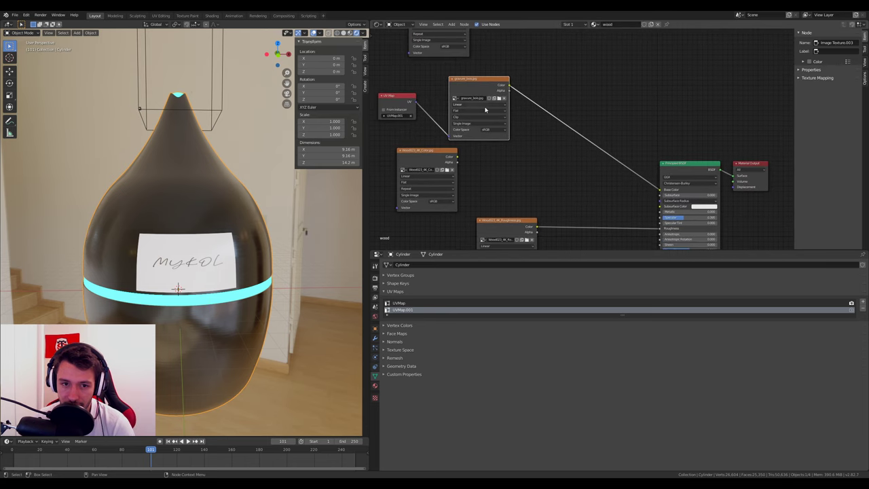
pyautogui.moveTo(428, 153); pyautogui.dragTo(493, 155)
pyautogui.moveTo(506, 220); pyautogui.dragTo(463, 224)
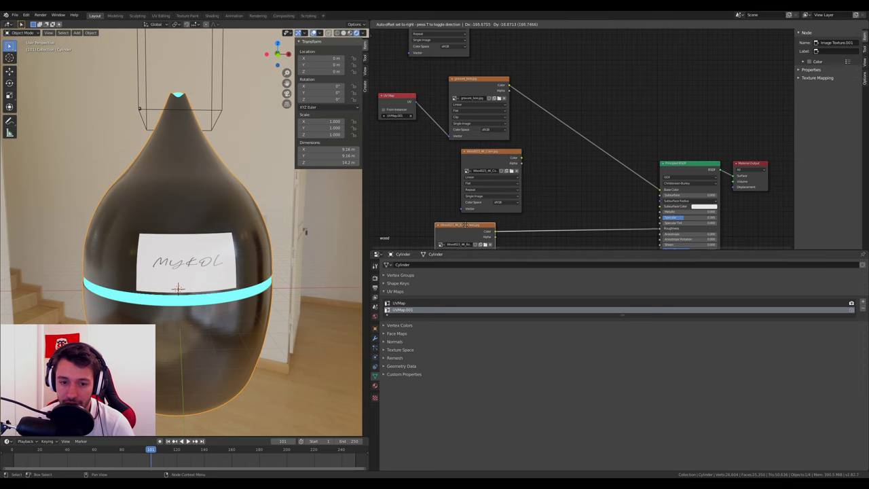
pyautogui.scroll(5, 259, 246)
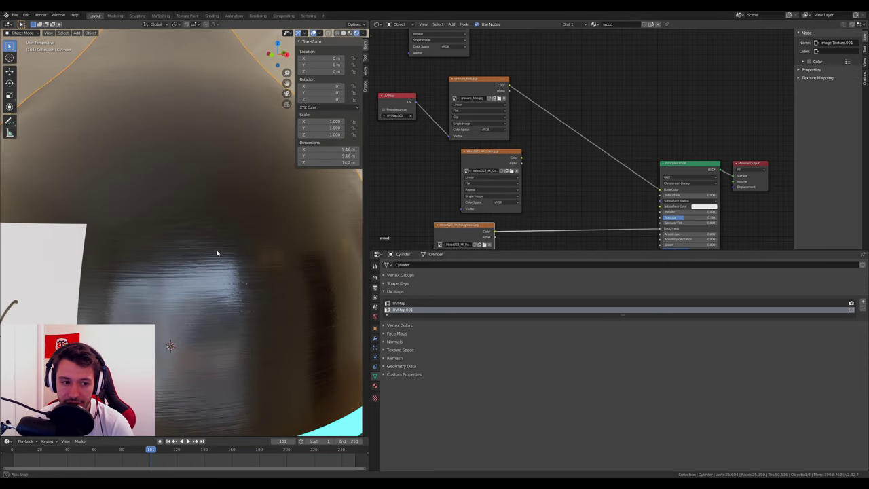
pyautogui.moveTo(217, 252)
pyautogui.mouseDown(button='middle')
pyautogui.moveTo(268, 262)
pyautogui.moveTo(205, 141)
pyautogui.mouseUp(button='middle')
pyautogui.scroll(-4, 227, 202)
pyautogui.moveTo(557, 163); pyautogui.dragTo(541, 161, button='middle')
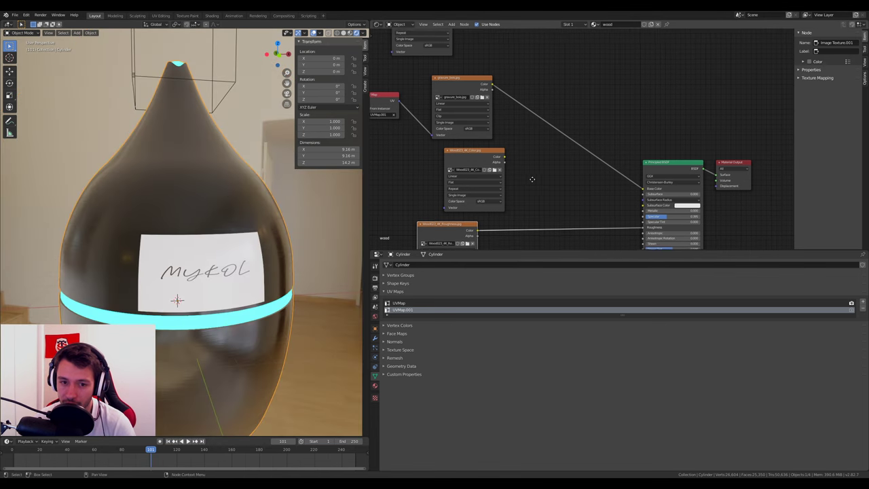
# Insert a MixRGB node on the gravure_bois-to-BSDF link and plug the Wood023 Color into it.
pyautogui.hotkey('shift', 'a')
pyautogui.click(509, 148)
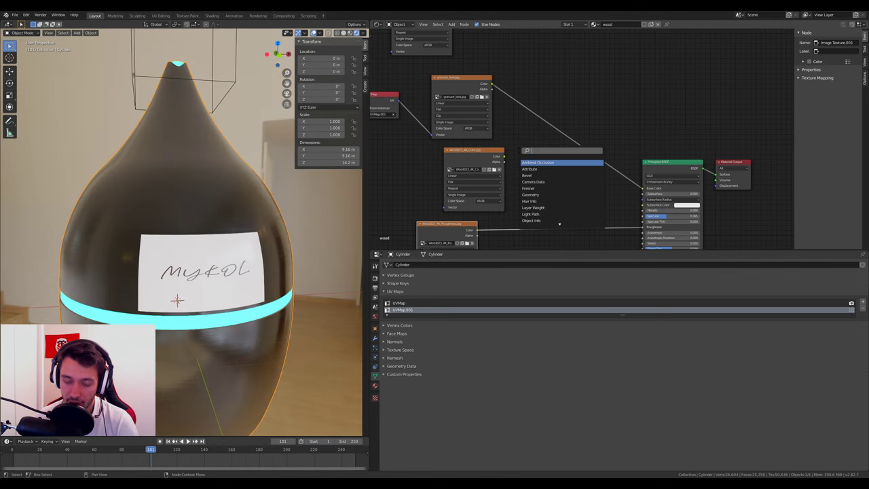
pyautogui.write('mix')
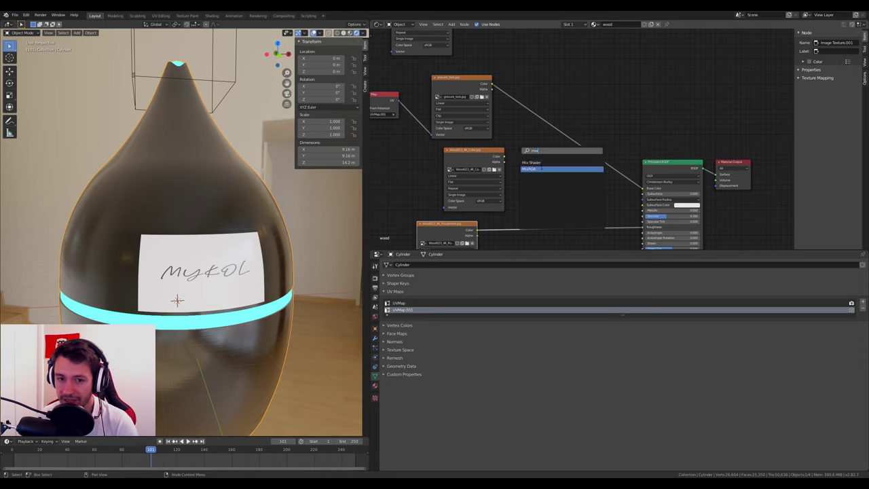
pyautogui.click(540, 168)
pyautogui.click(563, 146)
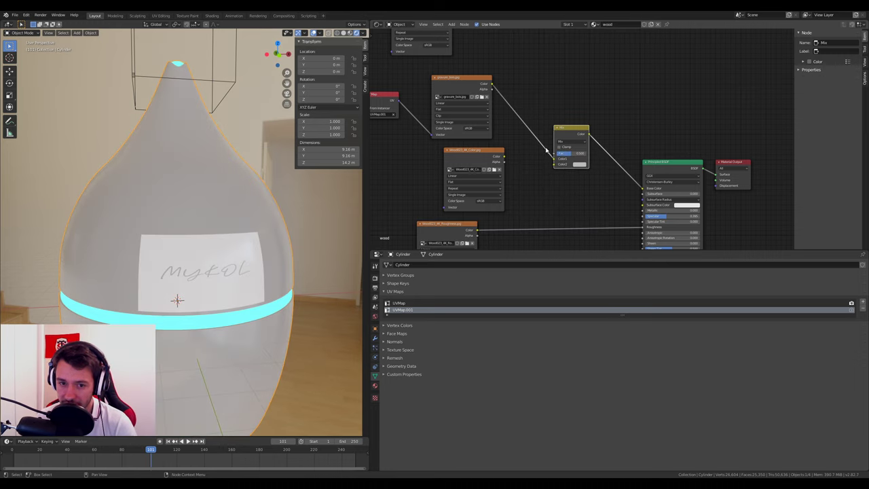
pyautogui.moveTo(505, 158); pyautogui.dragTo(554, 160)
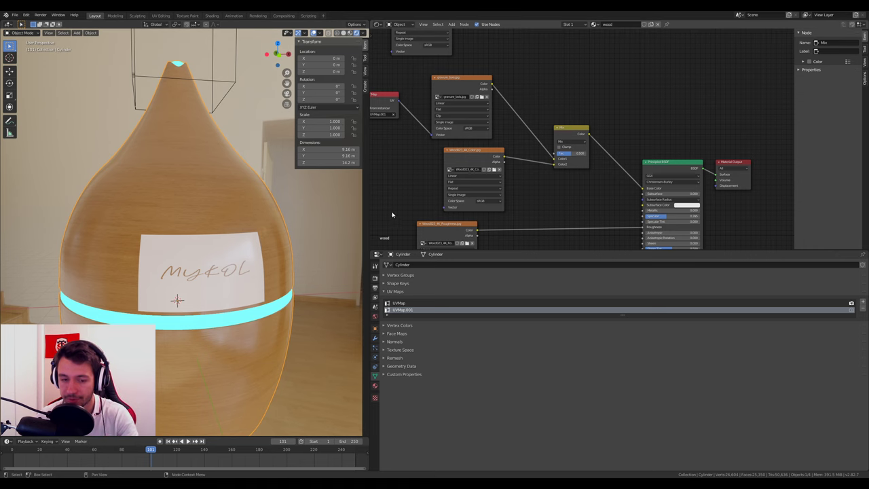
pyautogui.scroll(-1, 394, 215)
pyautogui.moveTo(449, 218)
pyautogui.mouseDown(button='middle')
pyautogui.moveTo(503, 123)
pyautogui.moveTo(483, 153)
pyautogui.mouseUp(button='middle')
pyautogui.scroll(-1, 483, 154)
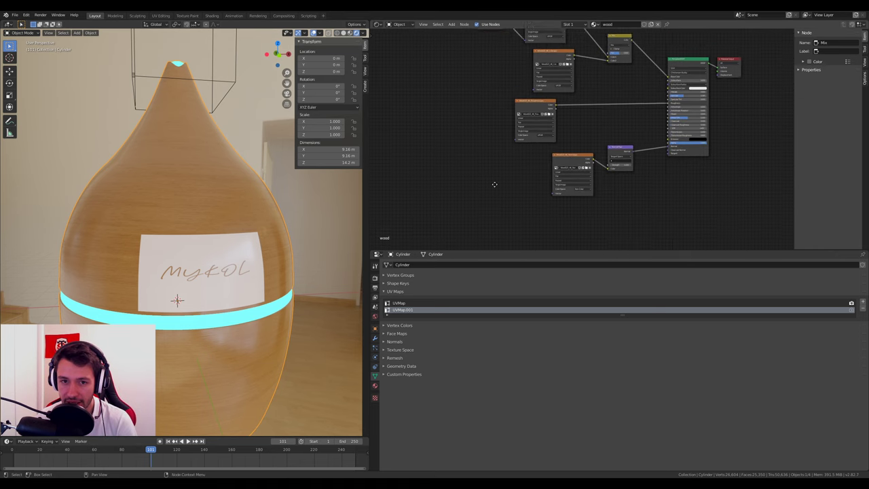
pyautogui.moveTo(497, 184); pyautogui.dragTo(505, 222, button='middle')
pyautogui.hotkey('shift', 'a')
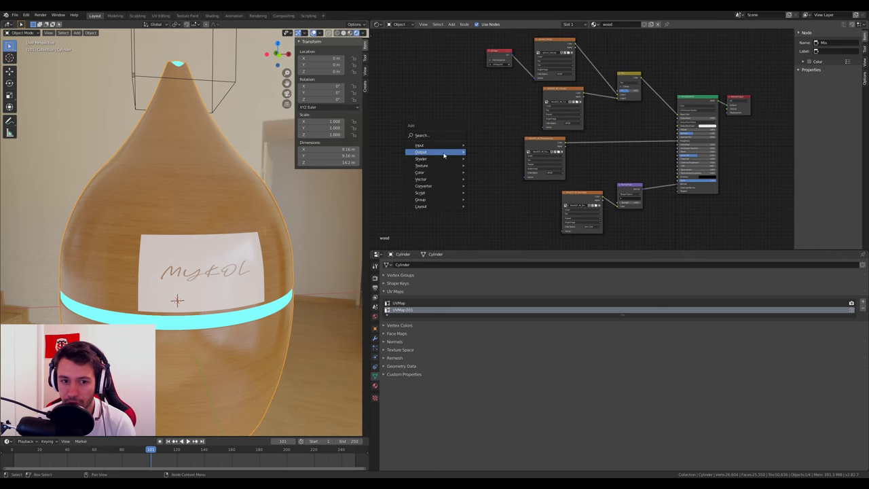
# Add a UV Map node set to UVMap feeding the Wood023 colour, roughness and normal textures' Vectors.
pyautogui.click(484, 249)
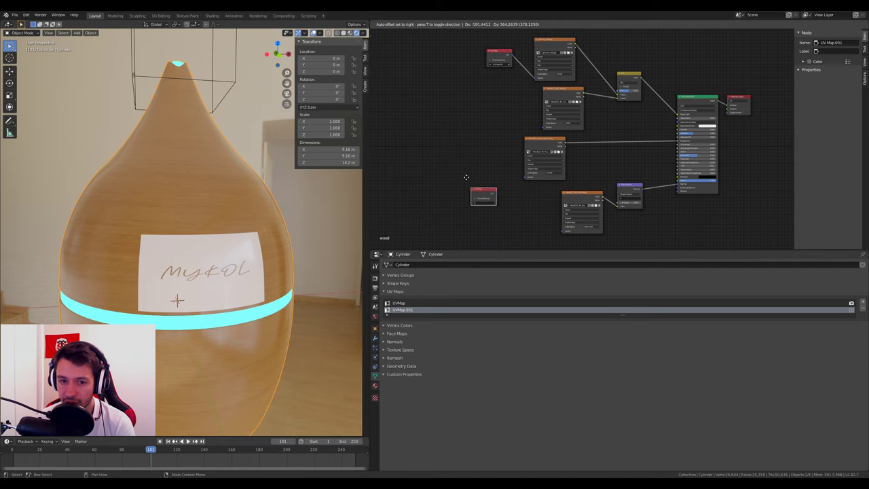
pyautogui.click(466, 151)
pyautogui.scroll(2, 495, 169)
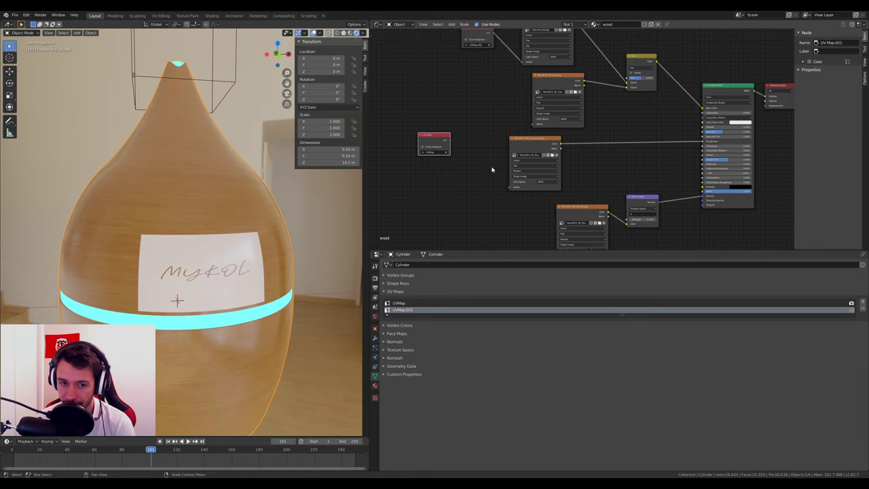
pyautogui.moveTo(495, 169)
pyautogui.mouseDown(button='middle')
pyautogui.moveTo(505, 157)
pyautogui.moveTo(513, 174)
pyautogui.mouseUp(button='middle')
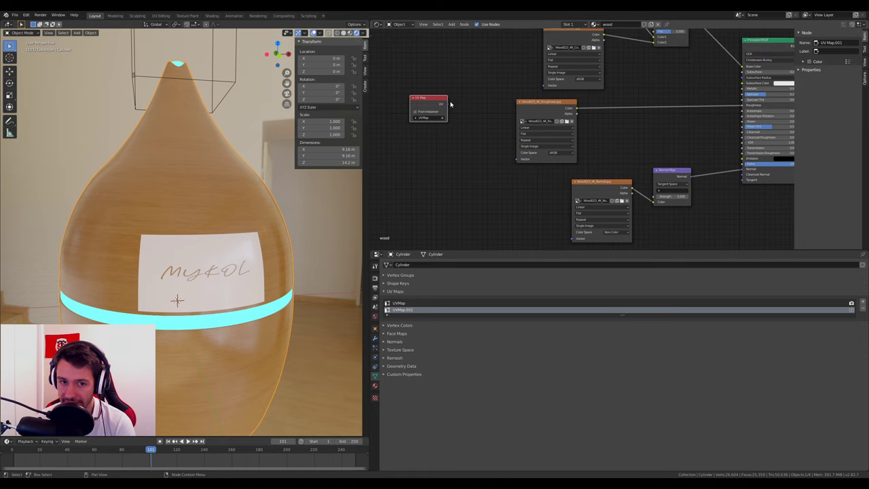
pyautogui.moveTo(447, 105); pyautogui.dragTo(545, 86)
pyautogui.moveTo(446, 104); pyautogui.dragTo(518, 160)
pyautogui.moveTo(448, 106)
pyautogui.mouseDown()
pyautogui.moveTo(543, 243)
pyautogui.moveTo(572, 238)
pyautogui.mouseUp()
pyautogui.moveTo(435, 100); pyautogui.dragTo(422, 146)
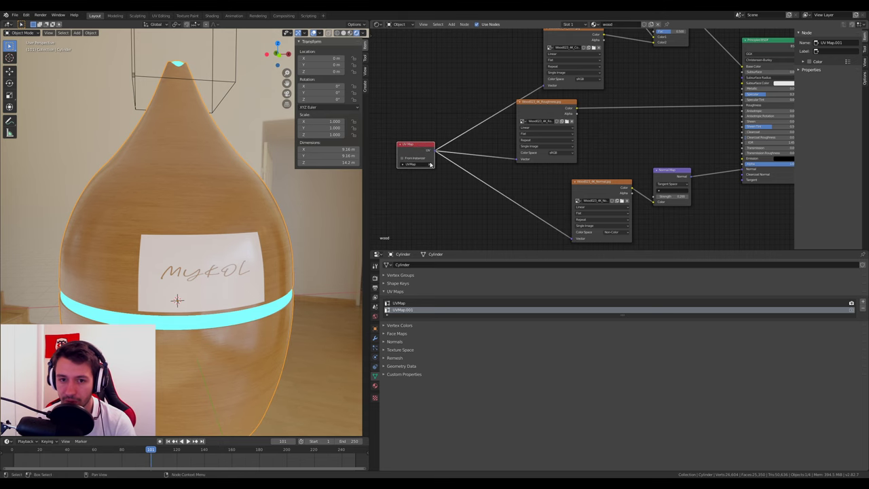
pyautogui.moveTo(611, 115); pyautogui.dragTo(615, 194, button='middle')
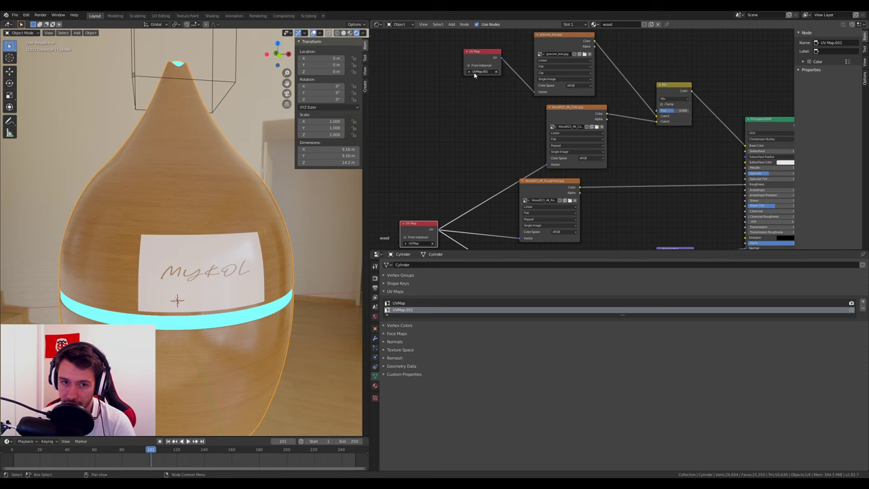
pyautogui.keyDown('shift'); pyautogui.scroll(-2, 473, 81); pyautogui.keyUp('shift')
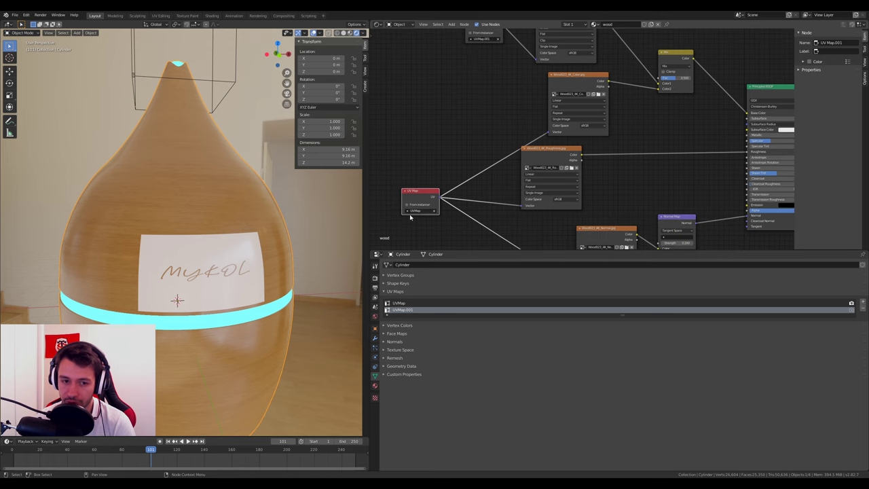
pyautogui.moveTo(411, 223); pyautogui.dragTo(501, 67)
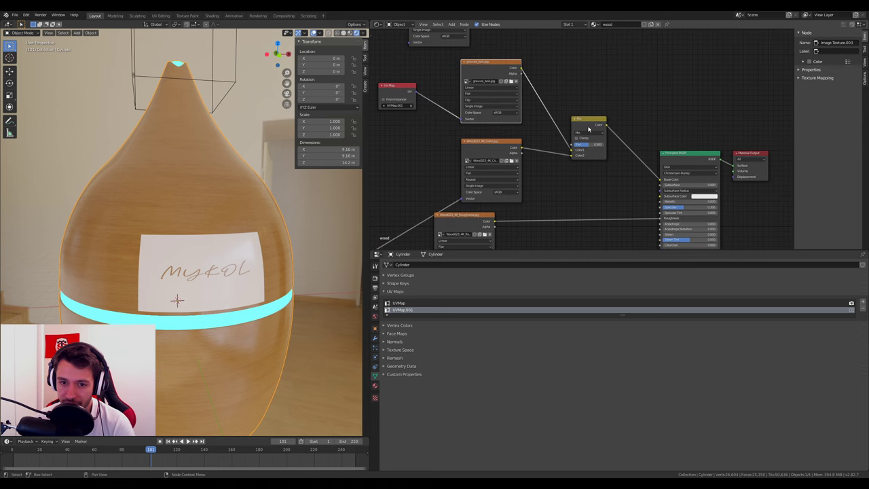
# Drop the Mix node's Fac to 0, then raise it to about 0.6 so the MYKOL label shows.
pyautogui.moveTo(577, 137); pyautogui.dragTo(588, 129)
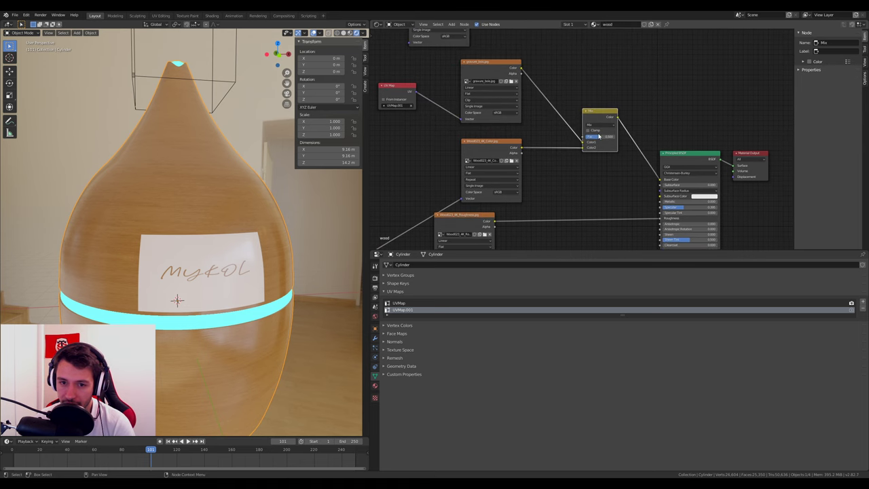
pyautogui.click(487, 65)
pyautogui.click(484, 147)
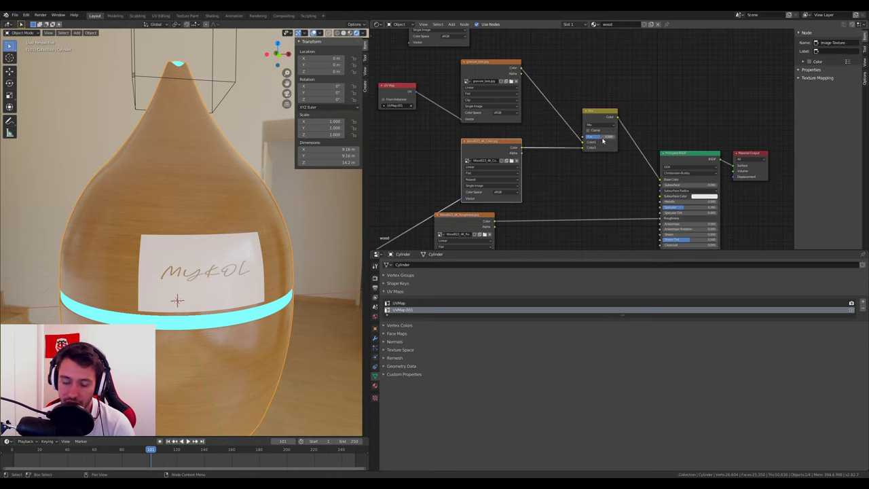
pyautogui.moveTo(602, 140); pyautogui.dragTo(585, 141)
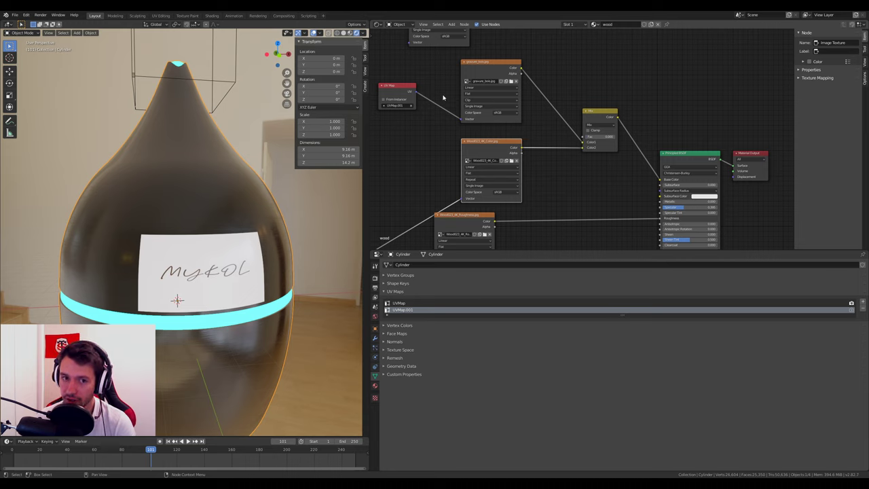
pyautogui.moveTo(586, 138); pyautogui.dragTo(617, 139)
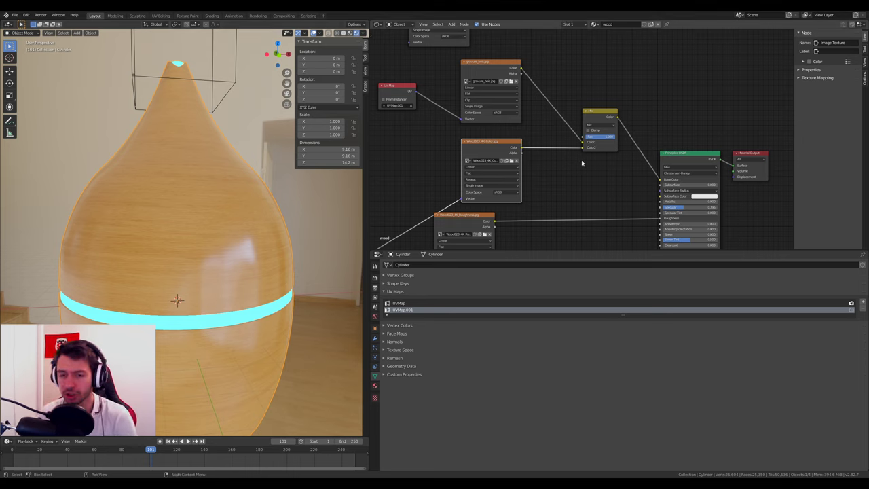
pyautogui.moveTo(600, 137)
pyautogui.mouseDown()
pyautogui.moveTo(615, 137)
pyautogui.moveTo(557, 54)
pyautogui.mouseUp()
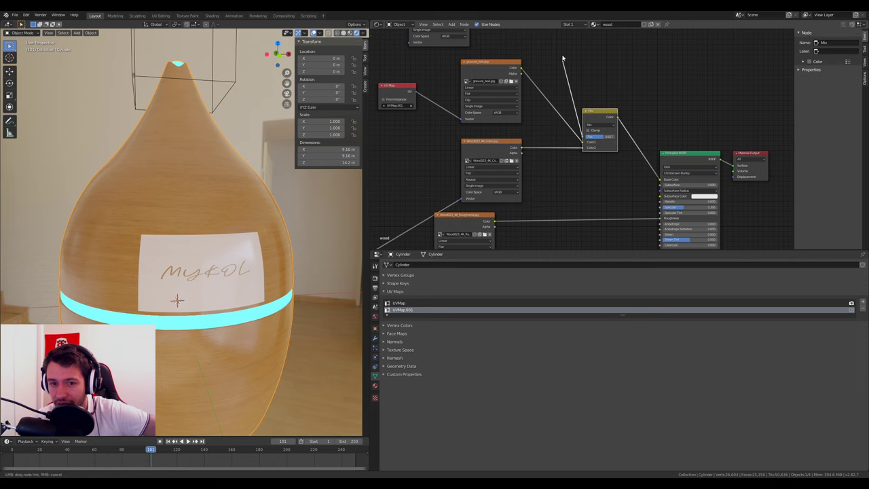
# Set the gravure alpha image to Non-Color and link its Alpha to the Mix Fac.
pyautogui.moveTo(556, 58); pyautogui.dragTo(580, 143, button='middle')
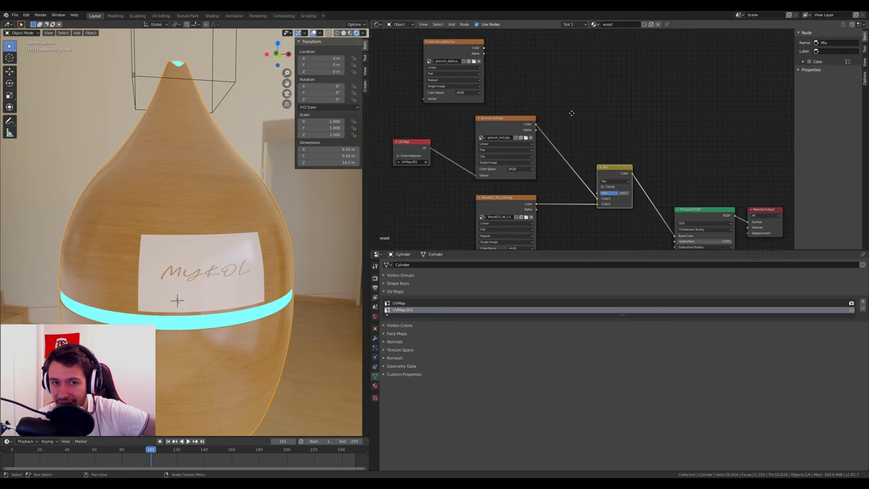
pyautogui.click(458, 71)
pyautogui.moveTo(457, 71); pyautogui.dragTo(508, 58)
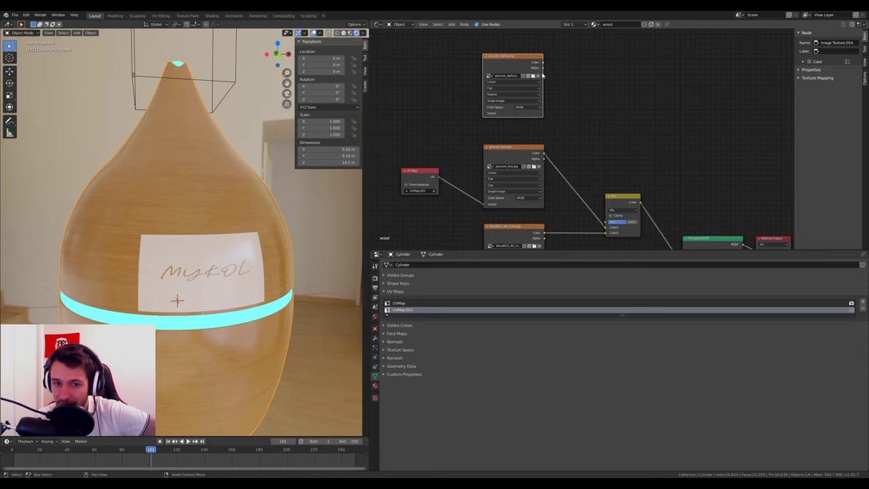
pyautogui.click(520, 107)
pyautogui.click(531, 129)
pyautogui.moveTo(543, 68); pyautogui.dragTo(606, 222)
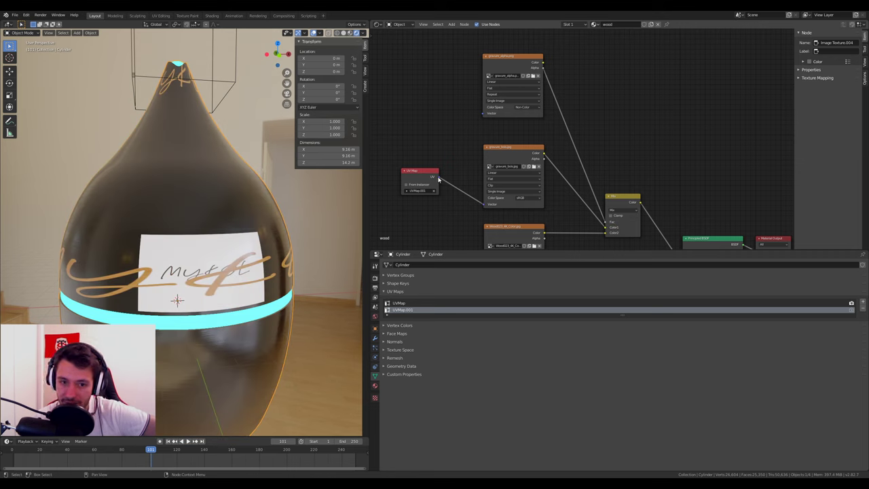
# Map the alpha image through the UVMap.001 node and set its extension to Clip.
pyautogui.moveTo(439, 178); pyautogui.dragTo(483, 114)
pyautogui.moveTo(418, 171); pyautogui.dragTo(412, 129)
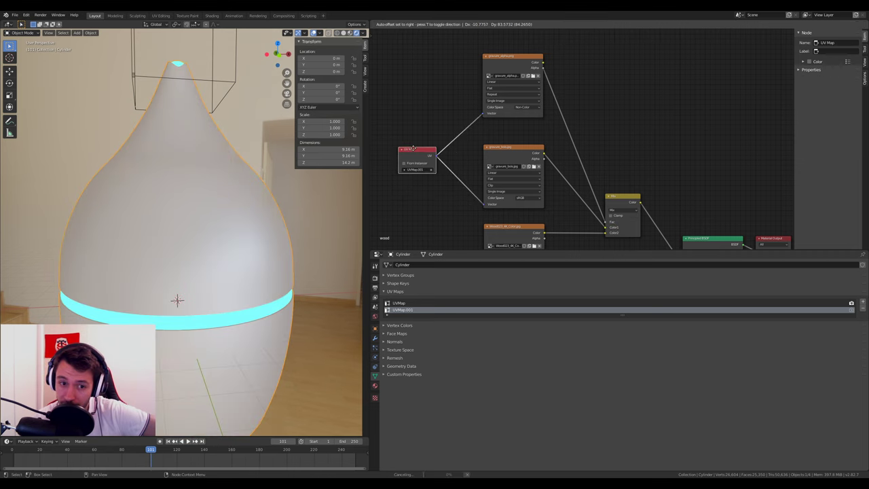
pyautogui.click(509, 94)
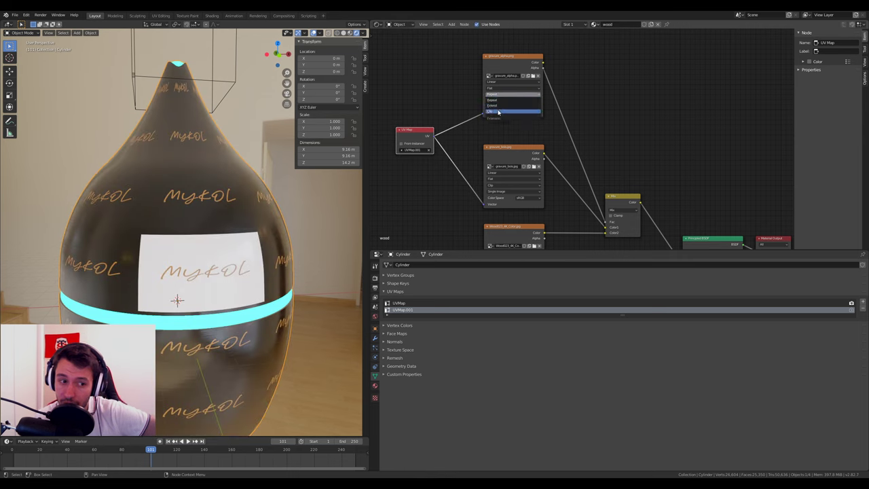
pyautogui.click(499, 112)
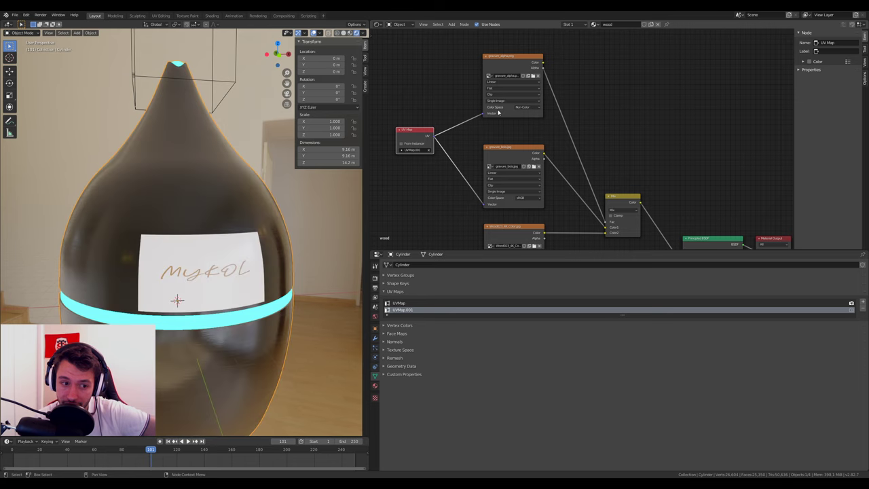
pyautogui.moveTo(341, 251)
pyautogui.keyDown('ctrl'); pyautogui.mouseDown(button='middle')
pyautogui.moveTo(298, 286)
pyautogui.moveTo(203, 286)
pyautogui.mouseUp(button='middle'); pyautogui.keyUp('ctrl')
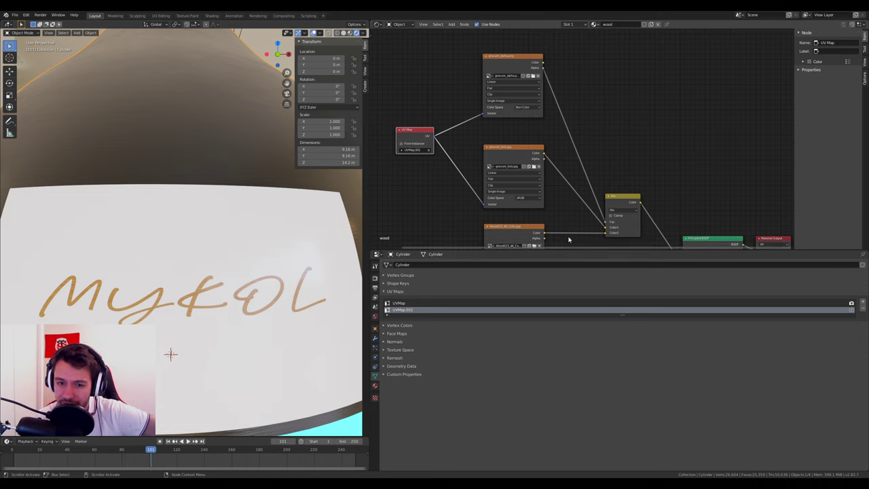
# Link the Wood023 Color output into the Mix node and check the engraved MYKOL lettering.
pyautogui.moveTo(544, 235); pyautogui.dragTo(611, 237)
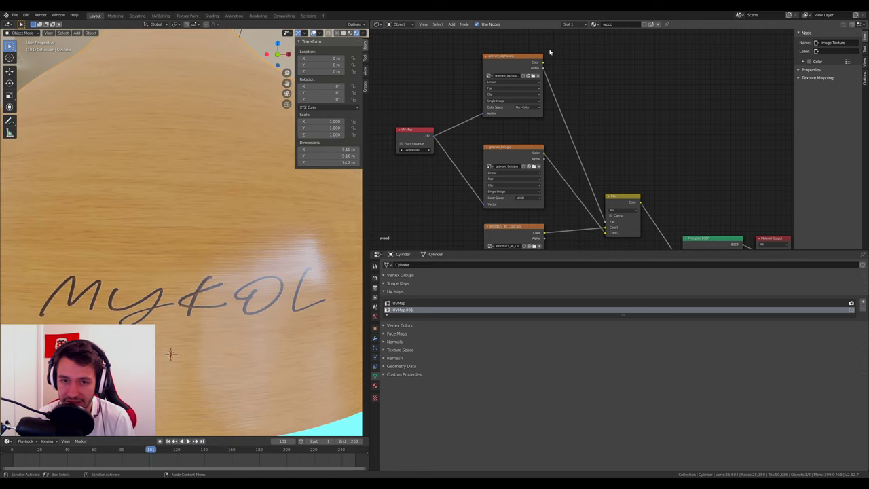
pyautogui.moveTo(514, 59); pyautogui.dragTo(506, 60)
pyautogui.moveTo(598, 117); pyautogui.dragTo(607, 66, button='middle')
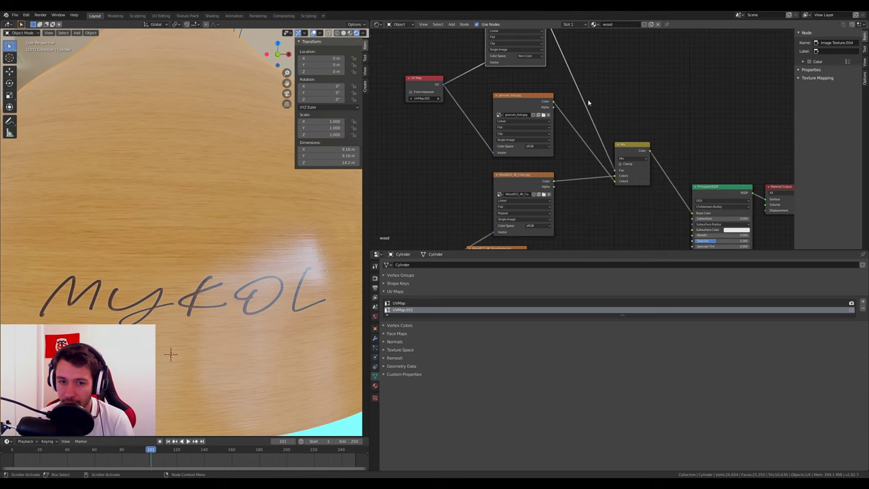
pyautogui.scroll(-5, 208, 236)
pyautogui.moveTo(209, 237)
pyautogui.mouseDown(button='middle')
pyautogui.moveTo(221, 245)
pyautogui.moveTo(214, 243)
pyautogui.moveTo(204, 297)
pyautogui.moveTo(194, 294)
pyautogui.moveTo(217, 295)
pyautogui.moveTo(203, 299)
pyautogui.moveTo(210, 289)
pyautogui.mouseUp(button='middle')
pyautogui.scroll(5, 213, 243)
pyautogui.scroll(-5, 210, 285)
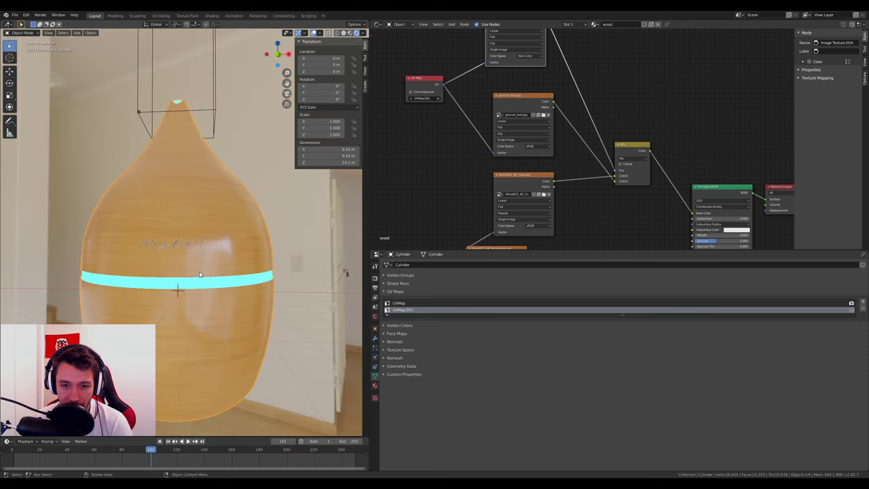
pyautogui.scroll(4, 216, 275)
pyautogui.scroll(3, 222, 267)
pyautogui.scroll(-4, 223, 265)
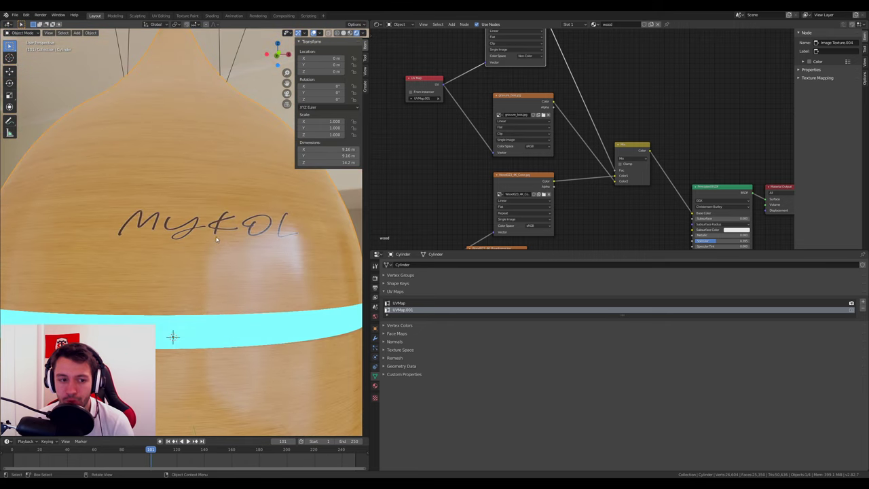
pyautogui.moveTo(217, 239); pyautogui.dragTo(222, 237, button='middle')
# Move the Normal image node and the Normal Map node further left.
pyautogui.moveTo(479, 41)
pyautogui.mouseDown(button='middle')
pyautogui.moveTo(475, 88)
pyautogui.moveTo(458, 7)
pyautogui.mouseUp(button='middle')
pyautogui.moveTo(568, 198); pyautogui.dragTo(548, 120, button='middle')
pyautogui.moveTo(566, 228); pyautogui.dragTo(573, 184, button='middle')
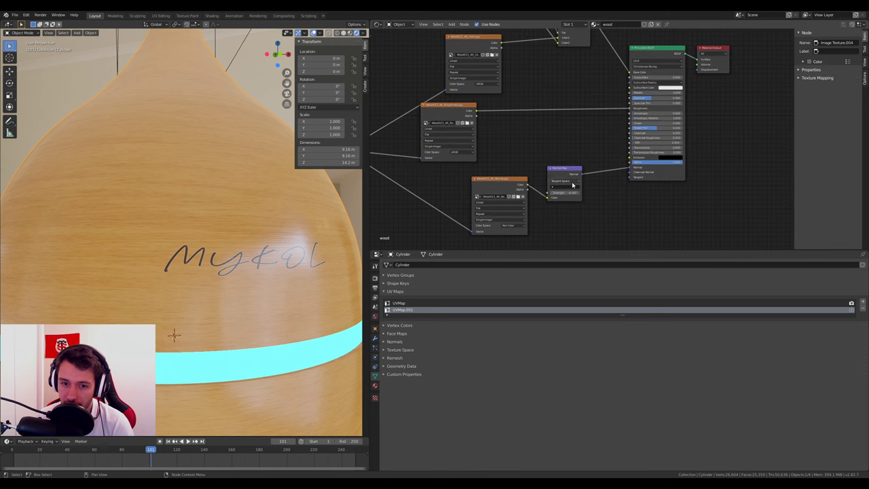
pyautogui.scroll(2, 572, 185)
pyautogui.moveTo(564, 174); pyautogui.dragTo(558, 168)
pyautogui.moveTo(470, 193); pyautogui.dragTo(417, 198)
pyautogui.moveTo(475, 135); pyautogui.dragTo(493, 132, button='middle')
pyautogui.moveTo(574, 163); pyautogui.dragTo(526, 170)
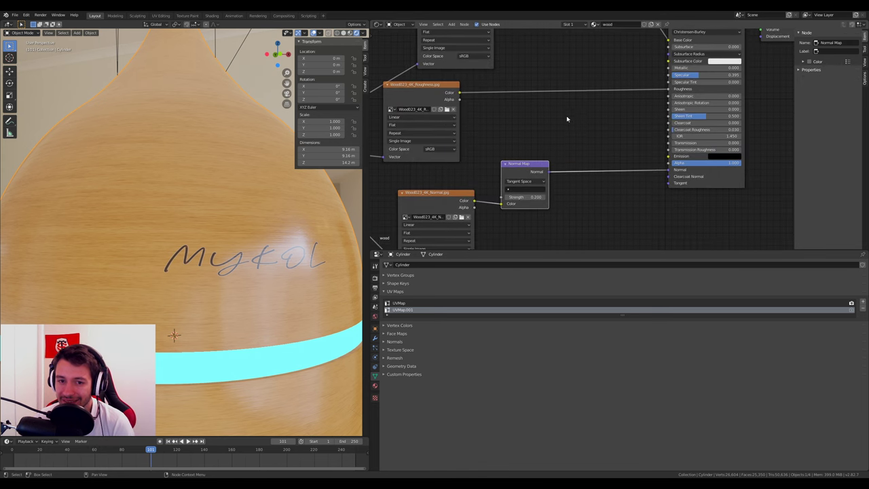
pyautogui.scroll(-2, 567, 118)
pyautogui.click(599, 96)
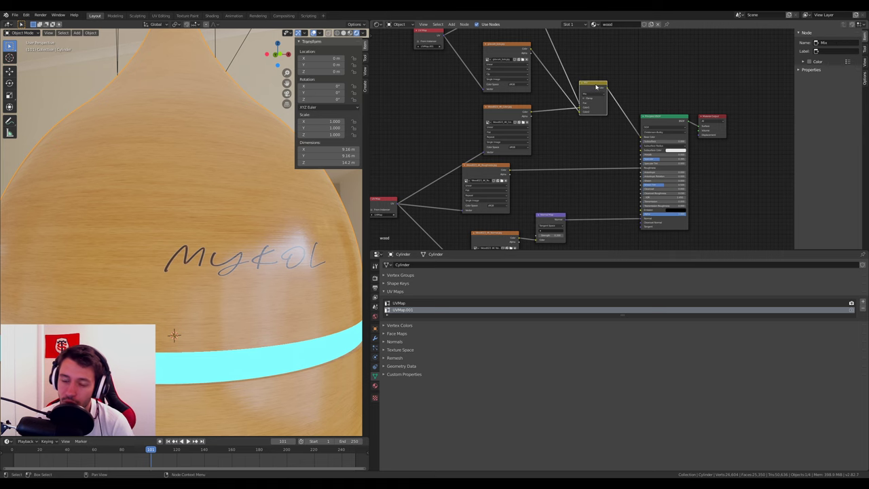
# Drag the area border down to make the Shader Editor taller.
pyautogui.scroll(-1, 594, 123)
pyautogui.scroll(2, 594, 136)
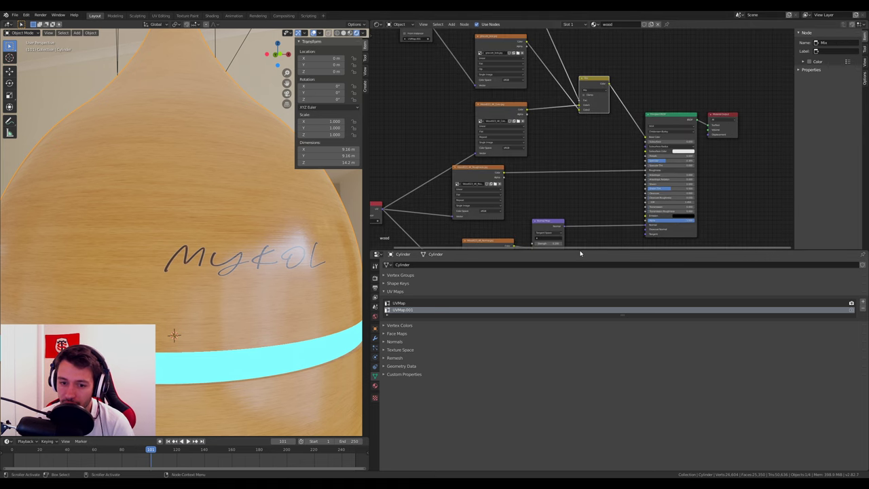
pyautogui.moveTo(580, 253); pyautogui.dragTo(583, 317)
pyautogui.scroll(1, 591, 234)
# Add a Bump node to the wood material's node tree.
pyautogui.scroll(2, 591, 241)
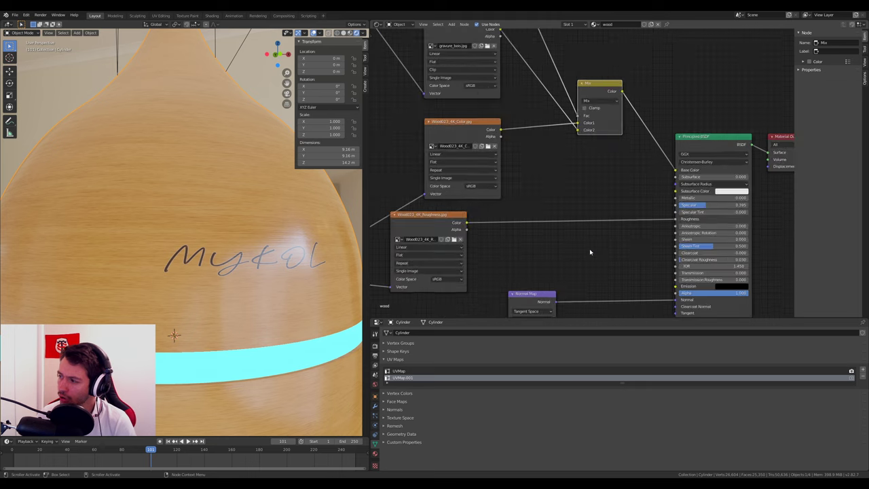
pyautogui.moveTo(590, 252); pyautogui.dragTo(586, 186, button='middle')
pyautogui.scroll(2, 586, 190)
pyautogui.hotkey('shift', 'a')
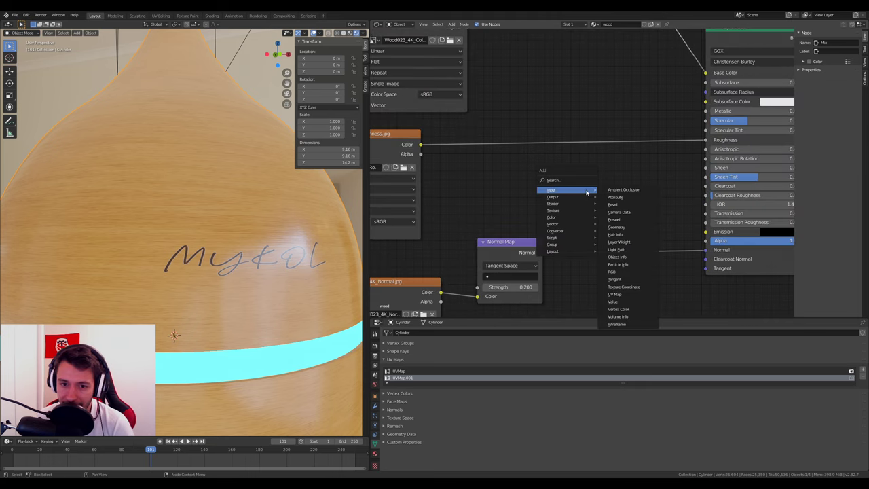
pyautogui.moveTo(553, 224)
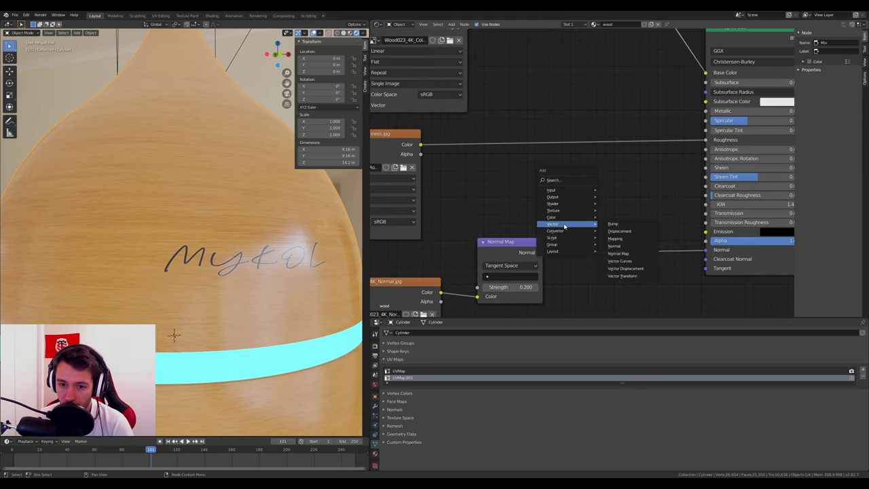
pyautogui.click(614, 224)
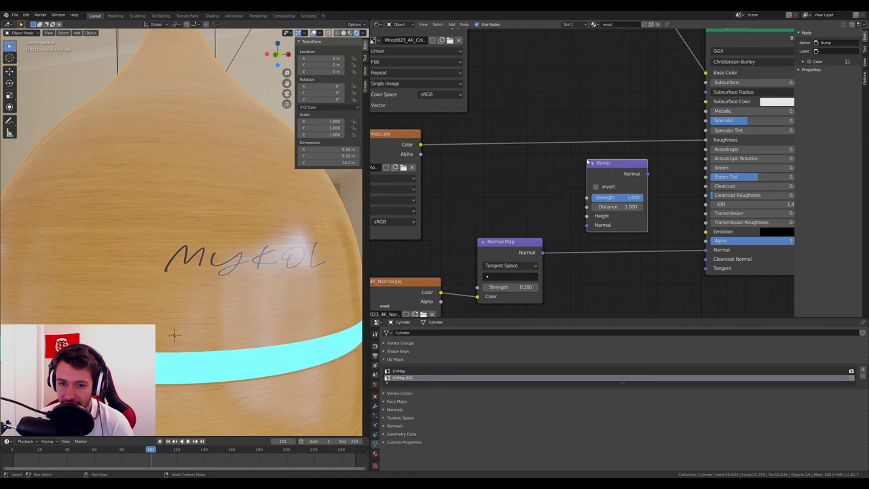
pyautogui.click(588, 163)
# Wire the groove image into Bump Height, Normal Map into Bump Normal, and Bump into BSDF Normal.
pyautogui.scroll(-5, 588, 163)
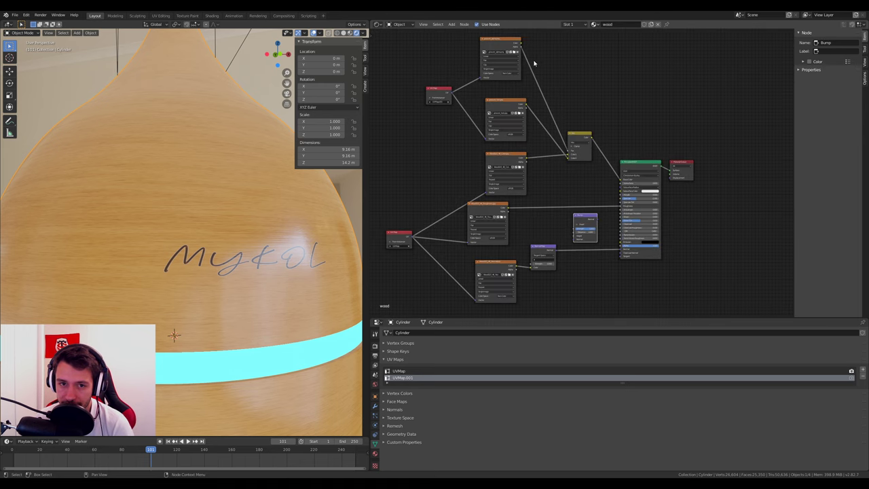
pyautogui.moveTo(522, 49); pyautogui.dragTo(574, 238)
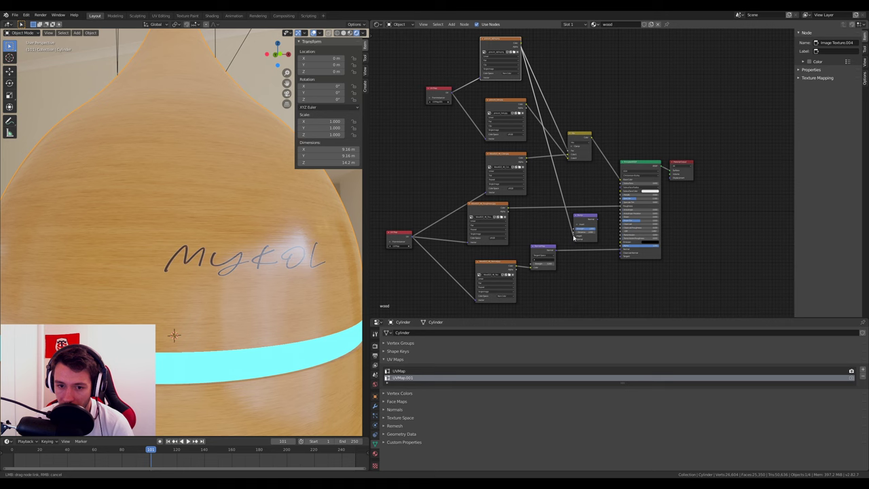
pyautogui.scroll(3, 536, 119)
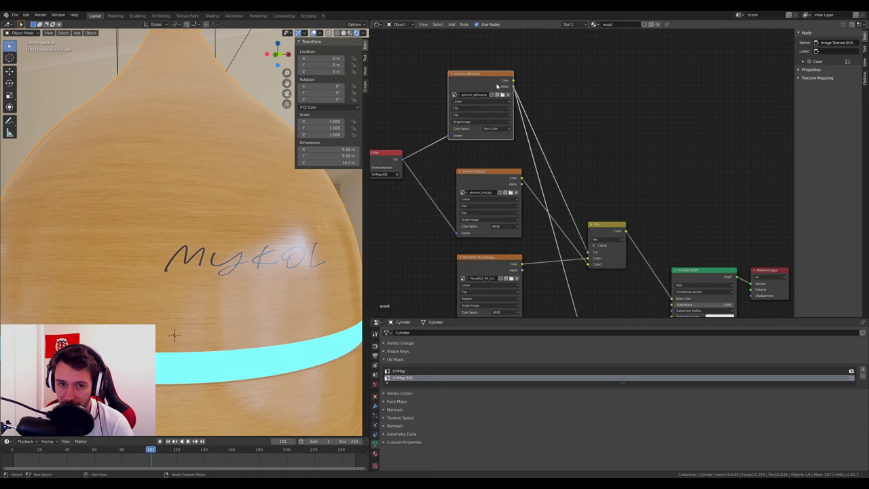
pyautogui.moveTo(490, 78); pyautogui.dragTo(512, 153, button='middle')
pyautogui.scroll(2, 513, 154)
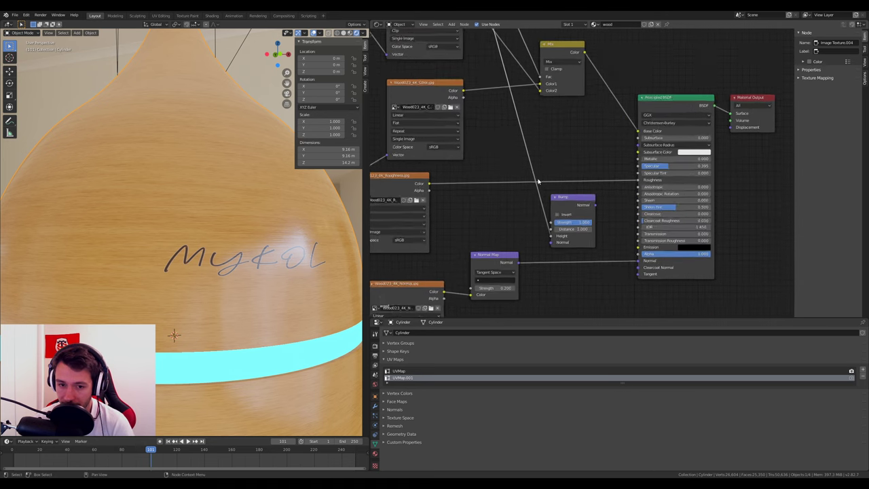
pyautogui.scroll(1, 512, 183)
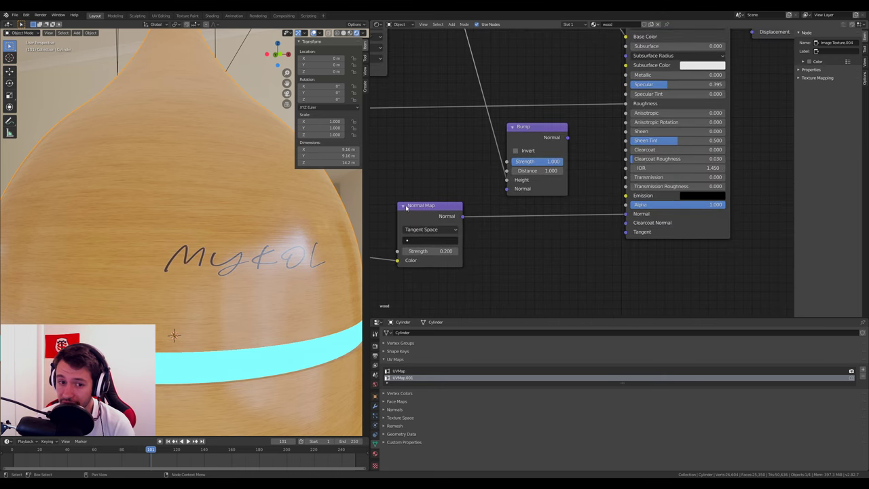
pyautogui.moveTo(462, 216); pyautogui.dragTo(507, 188)
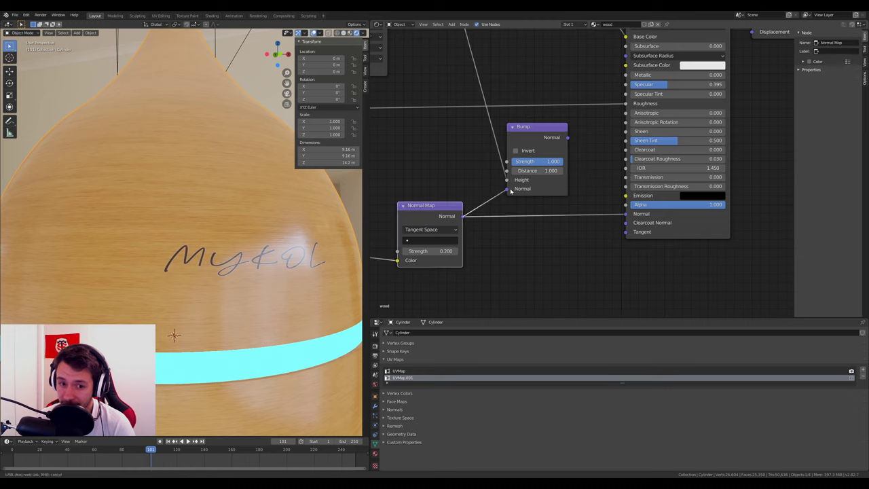
pyautogui.moveTo(567, 139); pyautogui.dragTo(626, 214)
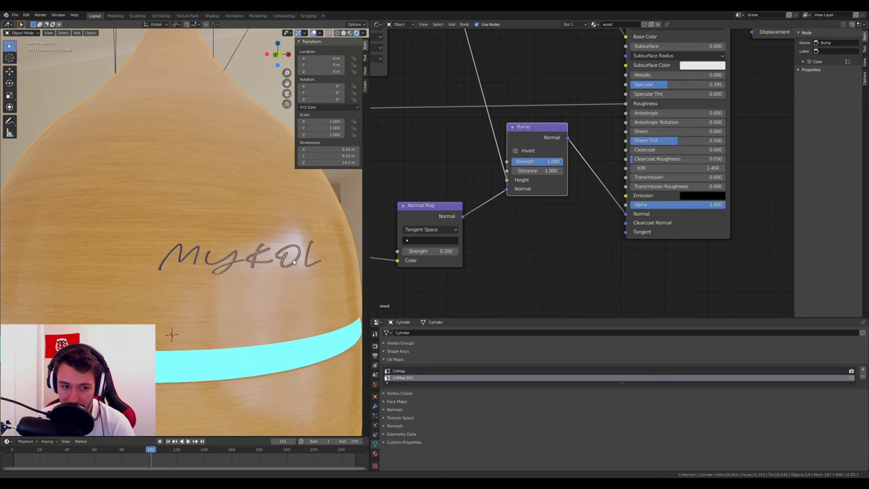
# Try the Bump's Invert option, then switch it back off.
pyautogui.moveTo(293, 262)
pyautogui.mouseDown(button='middle')
pyautogui.moveTo(288, 270)
pyautogui.moveTo(302, 269)
pyautogui.mouseUp(button='middle')
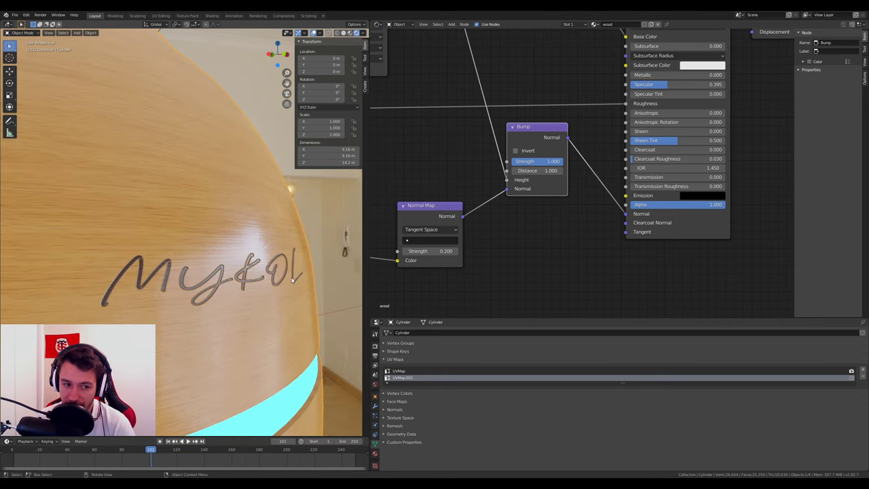
pyautogui.click(516, 150)
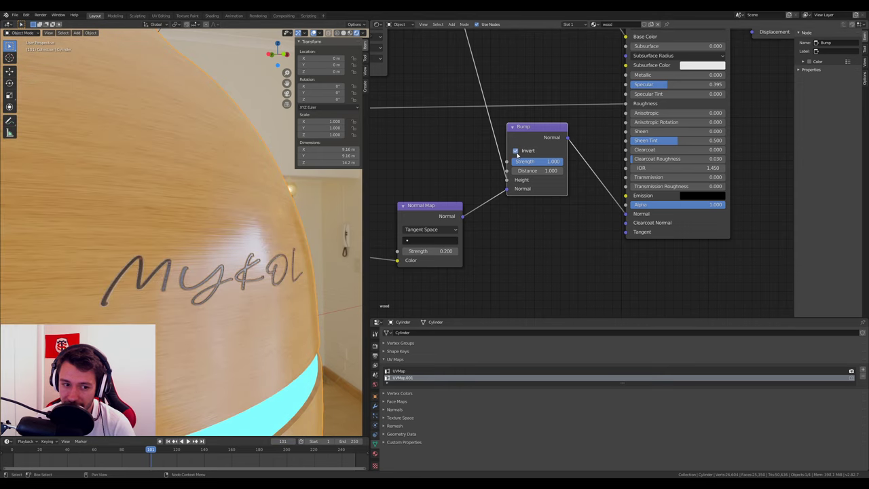
pyautogui.click(515, 150)
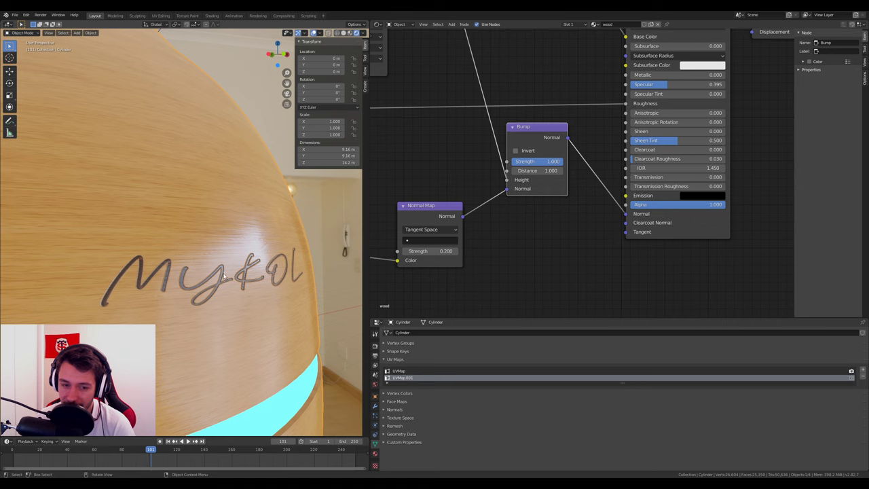
pyautogui.scroll(3, 232, 266)
pyautogui.scroll(2, 184, 264)
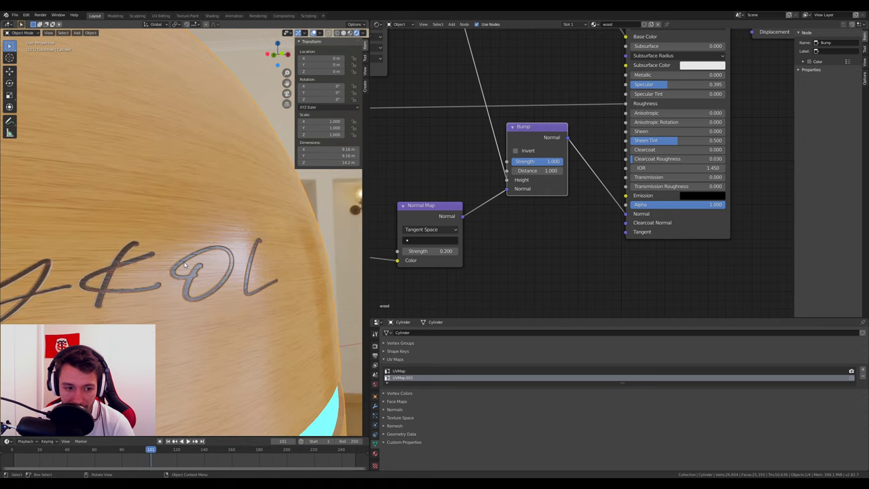
pyautogui.scroll(2, 184, 265)
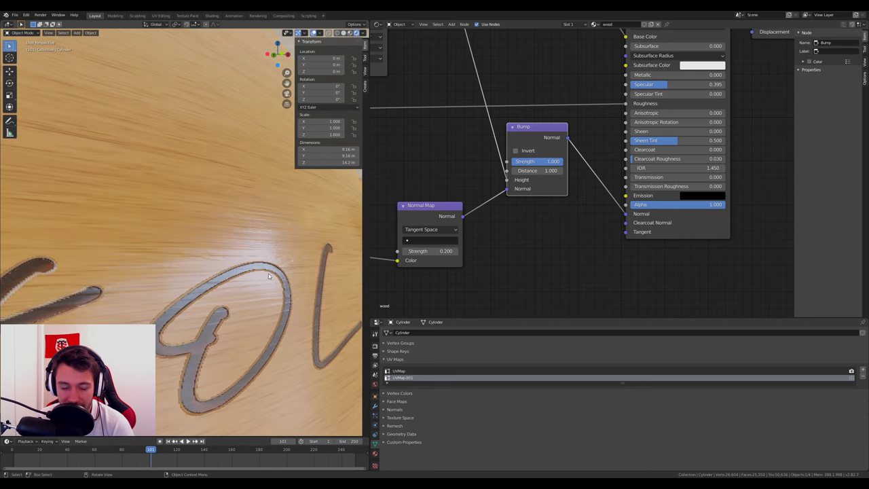
# Orbit and zoom out to view the whole engraved wooden diffuser.
pyautogui.scroll(-5, 226, 287)
pyautogui.moveTo(227, 286)
pyautogui.mouseDown(button='middle')
pyautogui.moveTo(203, 258)
pyautogui.moveTo(192, 269)
pyautogui.moveTo(224, 233)
pyautogui.moveTo(210, 252)
pyautogui.mouseUp(button='middle')
pyautogui.scroll(-3, 211, 253)
pyautogui.scroll(3, 227, 229)
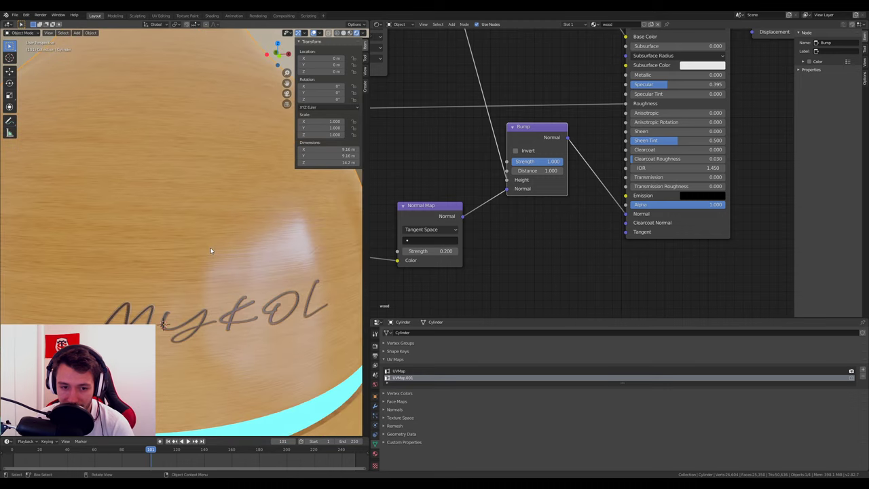
pyautogui.moveTo(334, 251)
pyautogui.mouseDown(button='middle')
pyautogui.moveTo(281, 252)
pyautogui.moveTo(246, 239)
pyautogui.moveTo(227, 250)
pyautogui.mouseUp(button='middle')
pyautogui.scroll(-5, 281, 252)
pyautogui.scroll(-3, 227, 250)
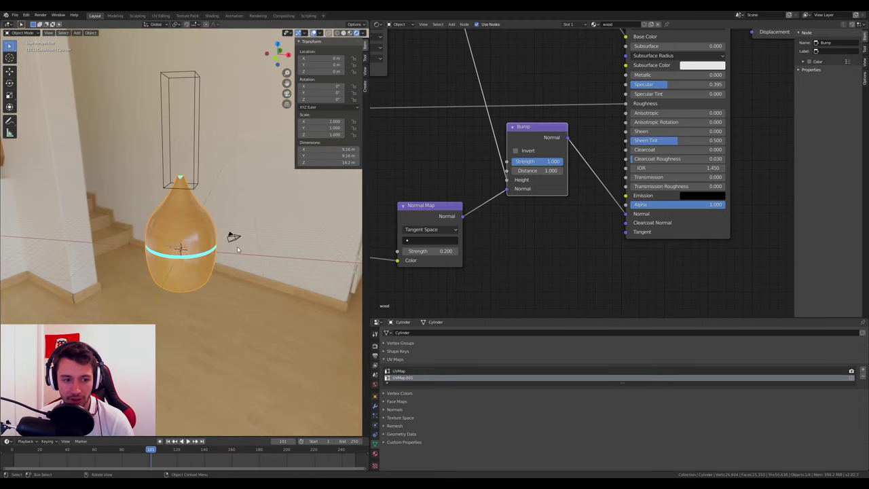
pyautogui.scroll(2, 227, 250)
pyautogui.scroll(3, 227, 250)
pyautogui.scroll(-3, 242, 237)
# Select the scene camera and look through it with Numpad 0.
pyautogui.click(243, 237)
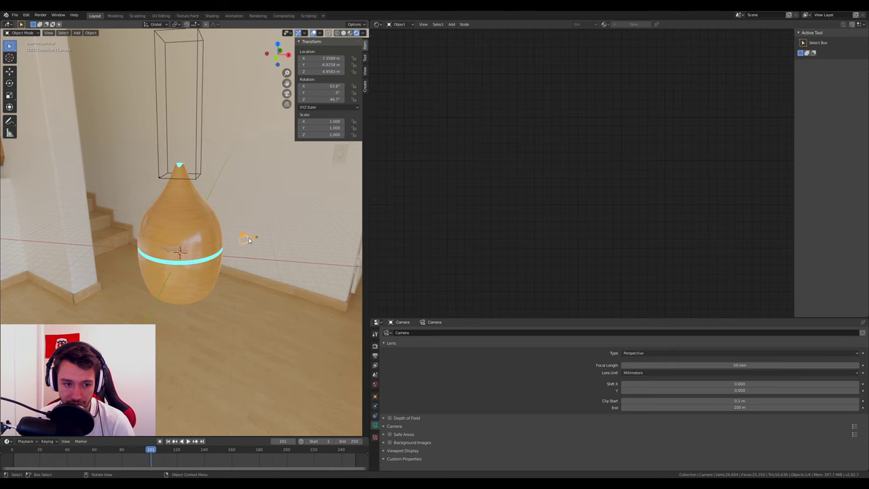
pyautogui.press('KP_0')
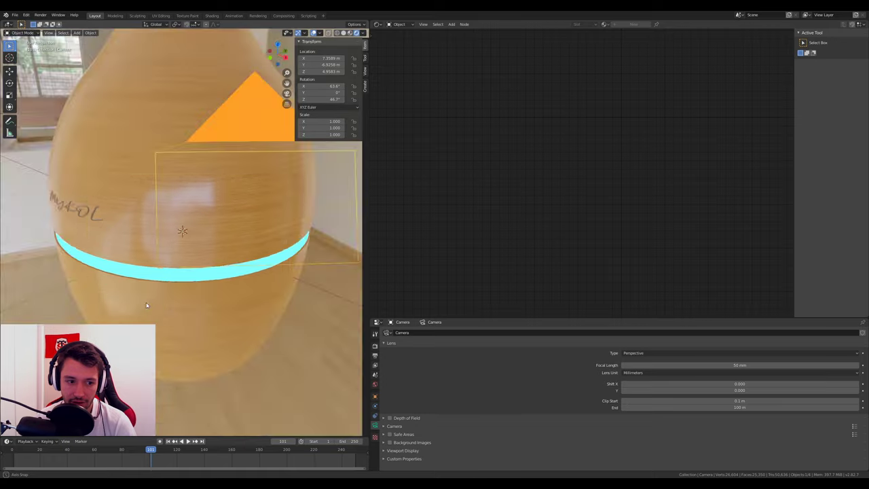
pyautogui.moveTo(274, 198)
pyautogui.mouseDown(button='middle')
pyautogui.moveTo(238, 224)
pyautogui.moveTo(197, 227)
pyautogui.moveTo(200, 183)
pyautogui.moveTo(202, 269)
pyautogui.moveTo(220, 215)
pyautogui.mouseUp(button='middle')
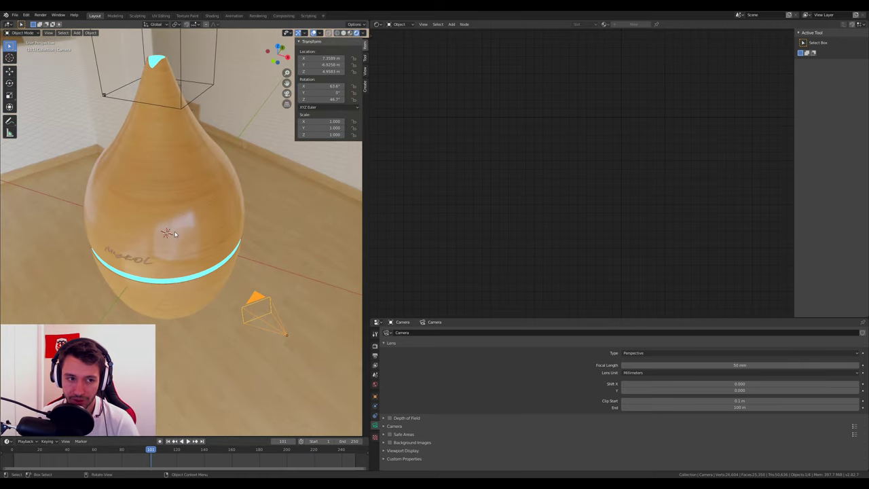
pyautogui.press('KP_0')
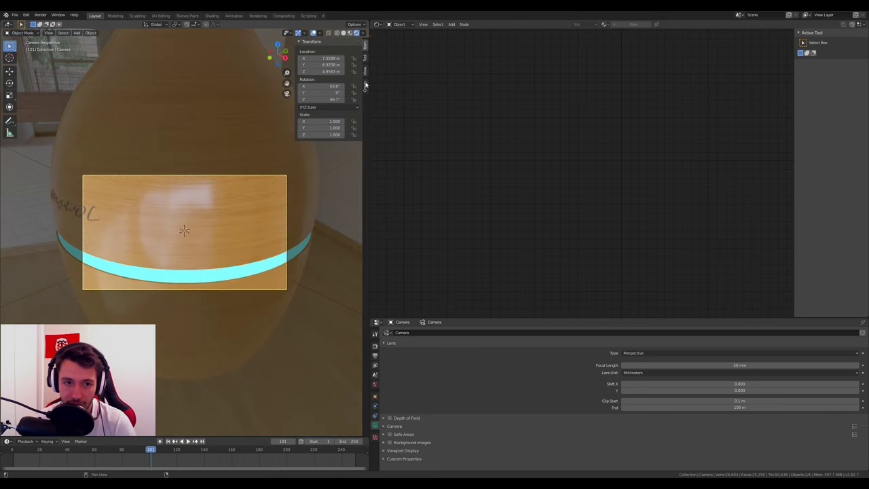
# Enable Lock Camera to View in the N-panel View tab.
pyautogui.click(364, 70)
pyautogui.moveTo(368, 110); pyautogui.dragTo(569, 128)
pyautogui.click(558, 125)
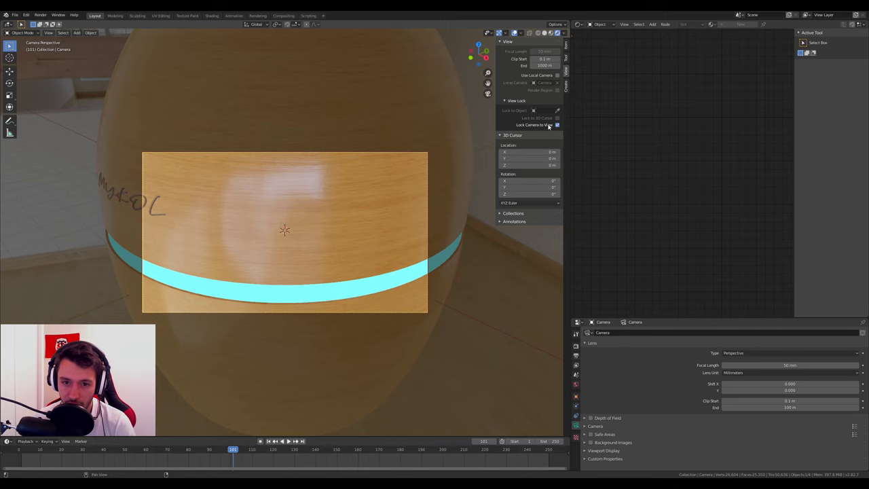
# Pull the camera back and shift it so the diffuser sits right of centre.
pyautogui.scroll(-4, 463, 207)
pyautogui.scroll(-5, 438, 222)
pyautogui.scroll(-3, 435, 234)
pyautogui.moveTo(430, 247); pyautogui.dragTo(387, 225, button='middle')
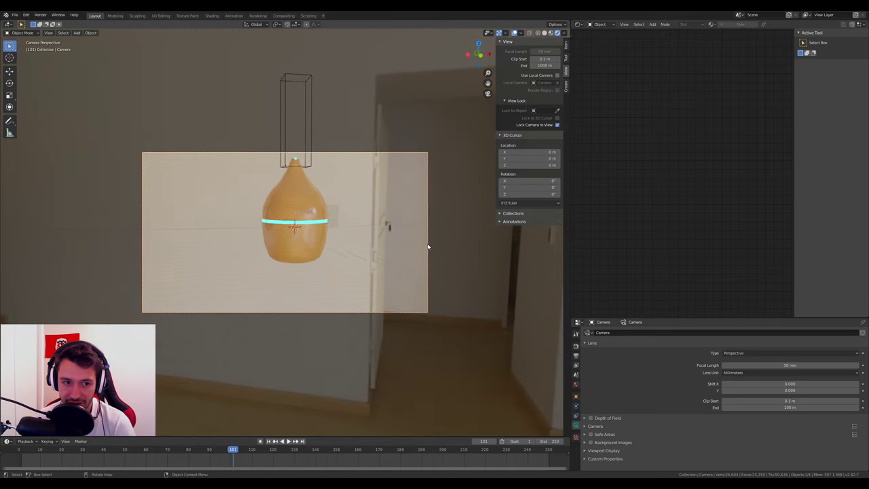
pyautogui.scroll(-2, 388, 225)
pyautogui.scroll(2, 440, 279)
pyautogui.moveTo(440, 279); pyautogui.dragTo(465, 278, button='middle')
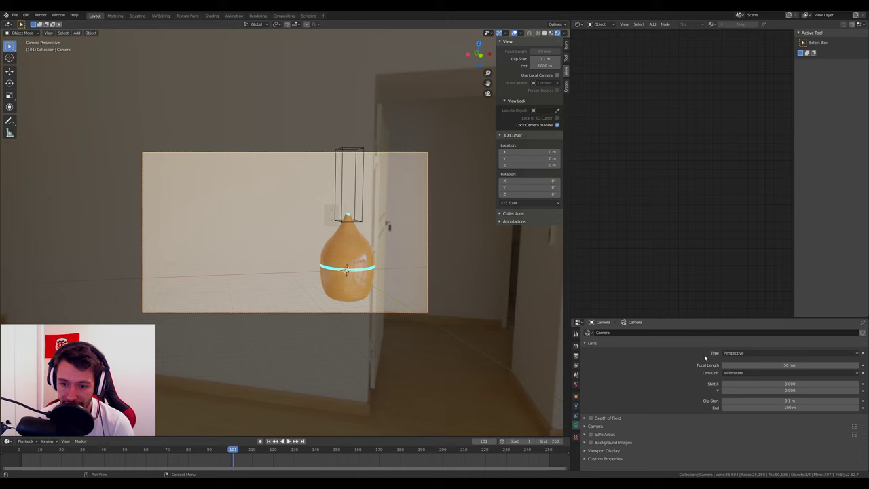
# Set the Render Engine to Cycles in the Render properties.
pyautogui.click(576, 334)
pyautogui.click(575, 345)
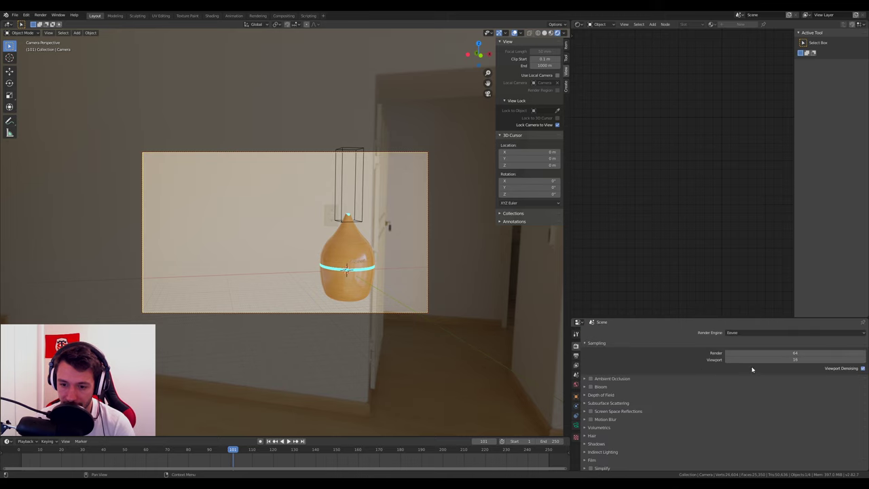
pyautogui.click(745, 333)
pyautogui.click(734, 355)
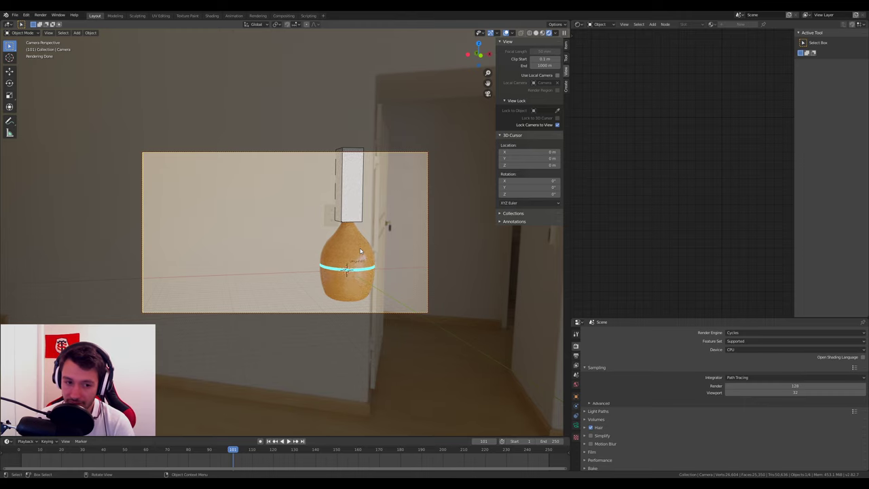
# Switch the viewport to Solid shading and select the smoke domain cube.
pyautogui.press('z')
pyautogui.click(373, 199)
pyautogui.click(363, 186)
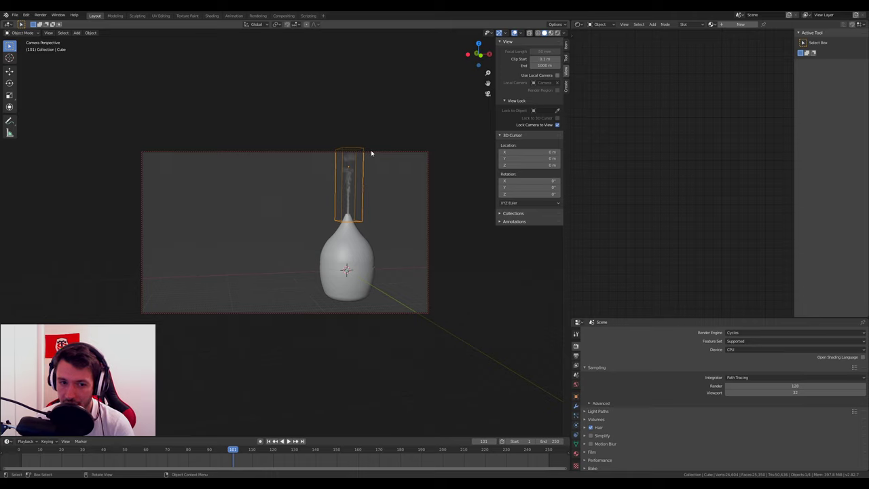
# Create a new material named 'smoke' for the domain cube.
pyautogui.click(576, 452)
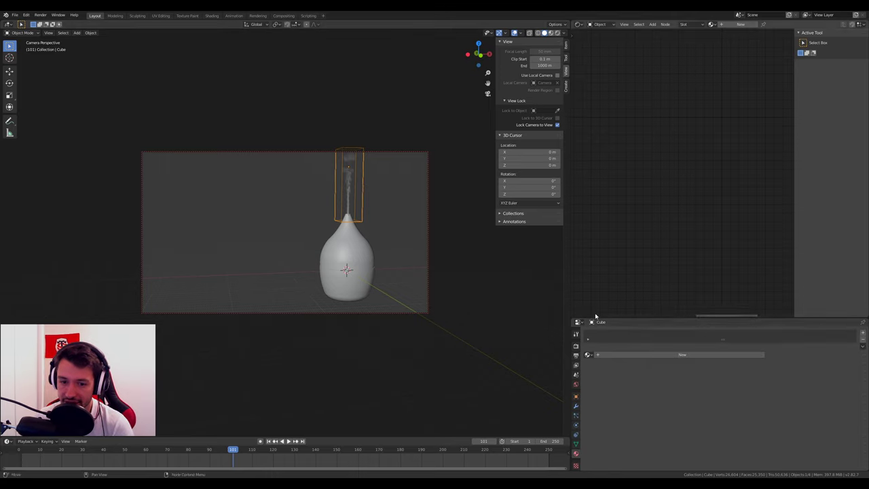
pyautogui.click(621, 354)
pyautogui.click(641, 354)
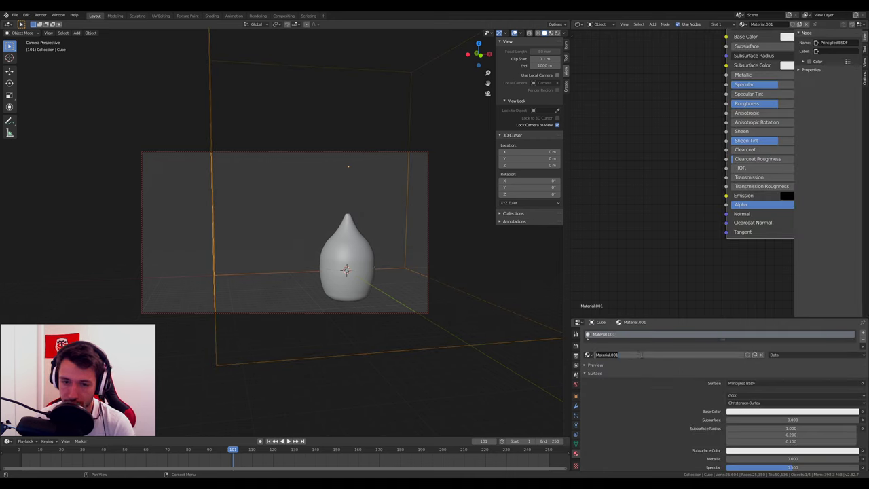
pyautogui.write('c')
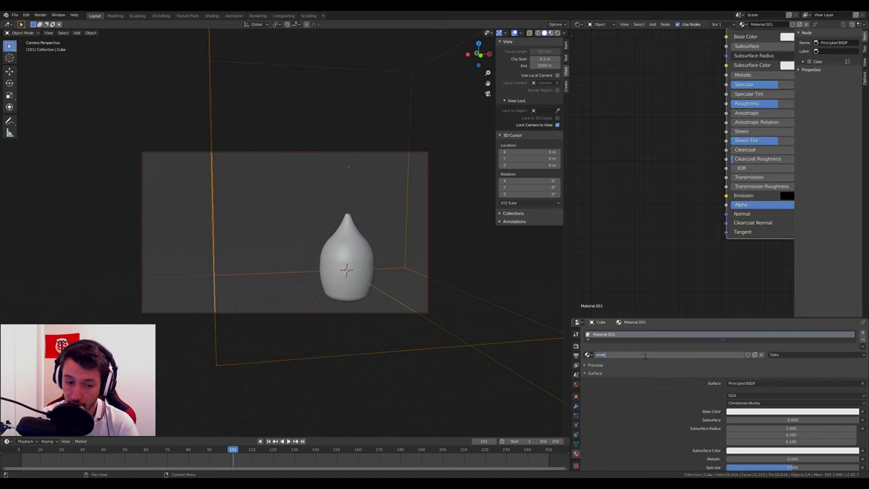
pyautogui.write('e')
pyautogui.press('Return')
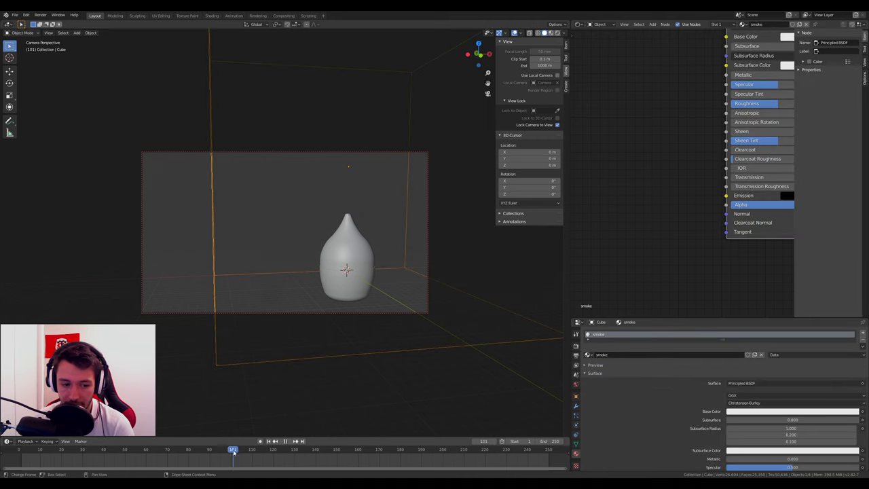
# Scrub the timeline to preview the smoke simulation.
pyautogui.moveTo(233, 454); pyautogui.dragTo(239, 460)
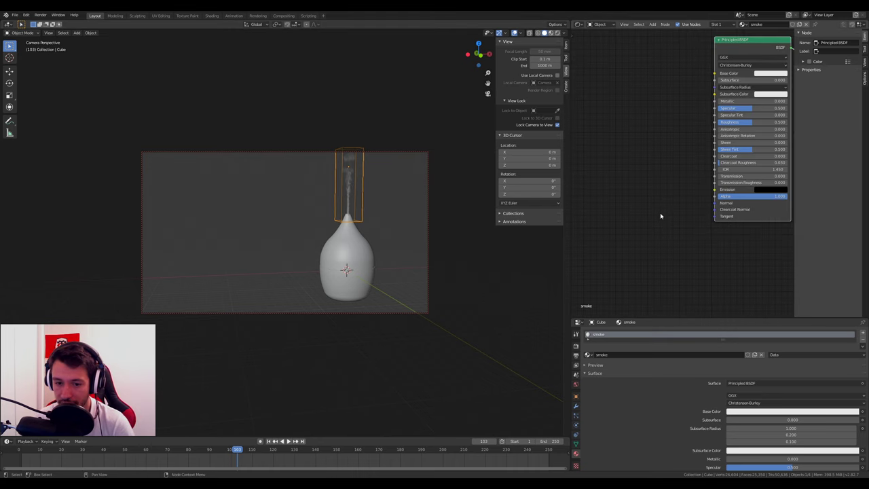
pyautogui.scroll(-2, 660, 213)
pyautogui.scroll(-2, 665, 162)
pyautogui.scroll(-2, 669, 121)
pyautogui.scroll(1, 669, 120)
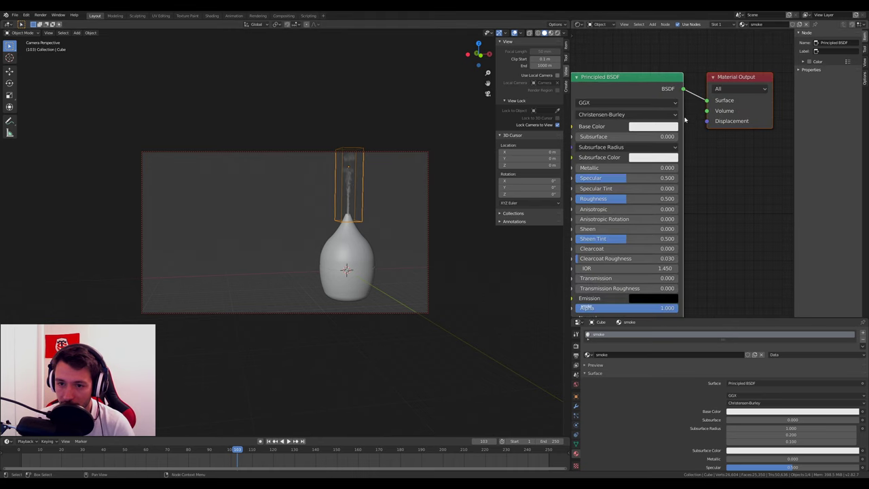
pyautogui.scroll(-1, 699, 108)
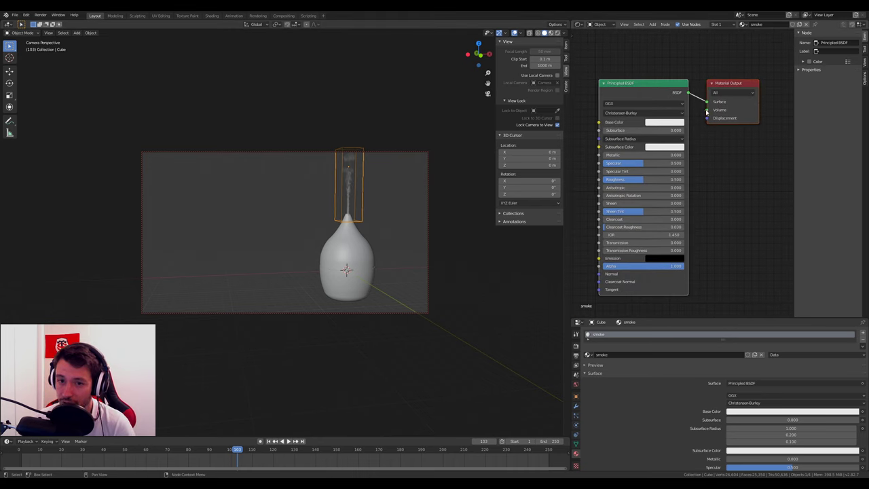
# Unlink and delete the Principled BSDF, then bring up the Shift+A add-node menu.
pyautogui.moveTo(706, 103); pyautogui.dragTo(700, 109)
pyautogui.moveTo(706, 113); pyautogui.dragTo(706, 113)
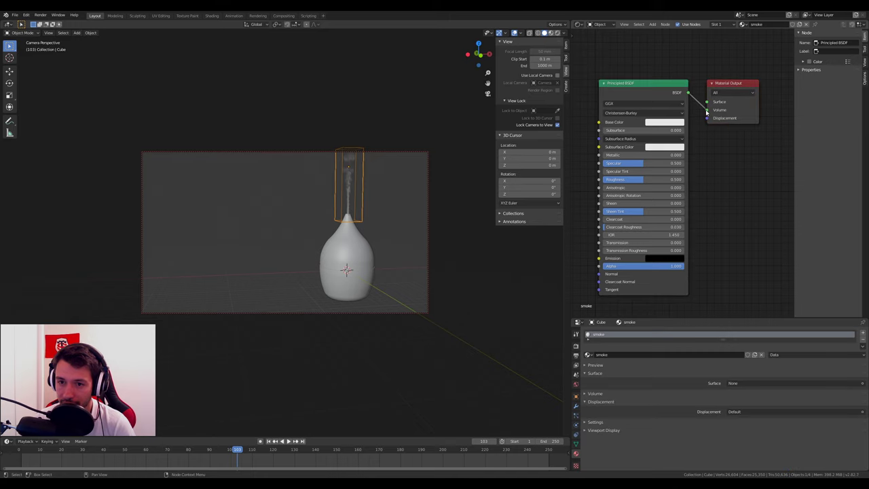
pyautogui.click(633, 82)
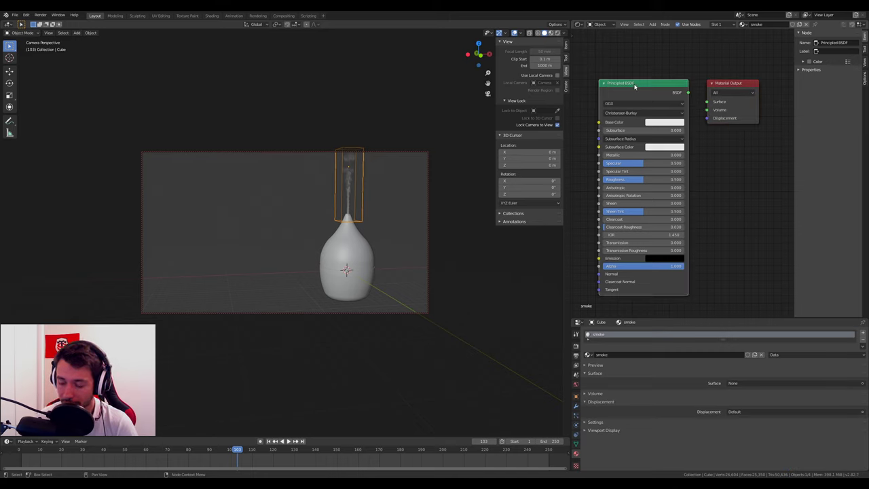
pyautogui.press('x')
pyautogui.hotkey('shift', 'a')
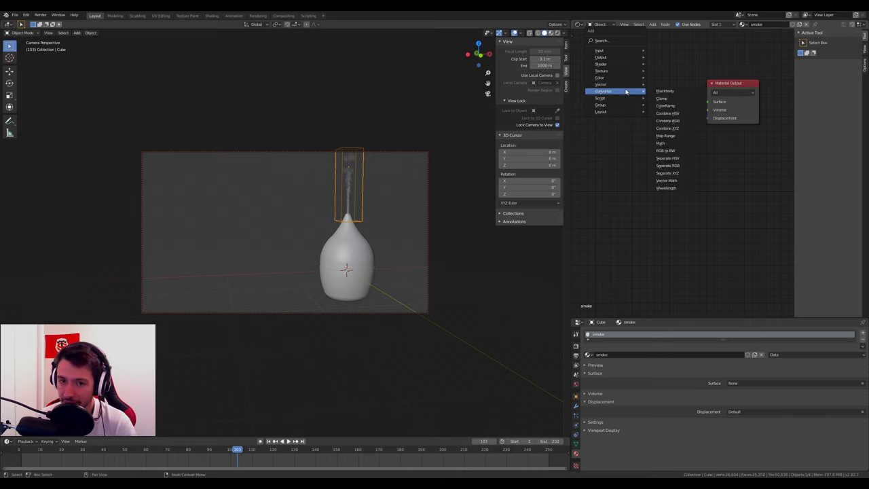
pyautogui.moveTo(615, 64)
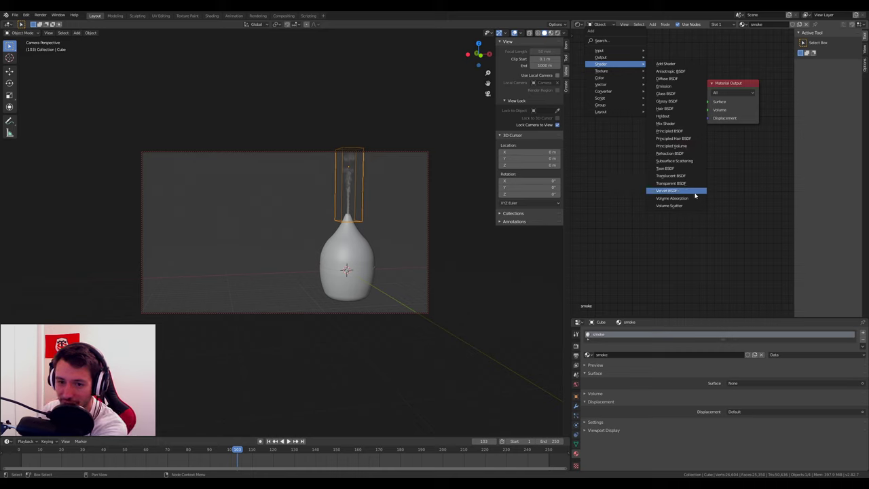
# Connect a new Principled Volume to the Material Output Volume and switch to Rendered shading.
pyautogui.click(672, 145)
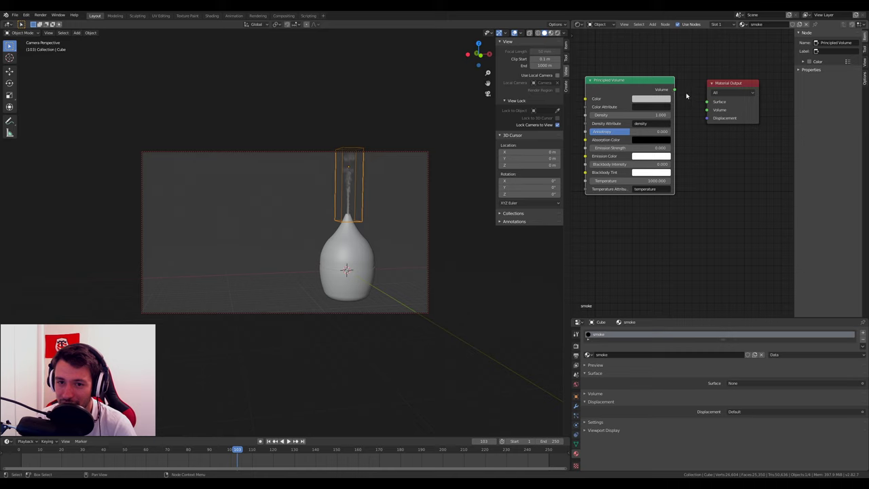
pyautogui.moveTo(675, 90); pyautogui.dragTo(707, 110)
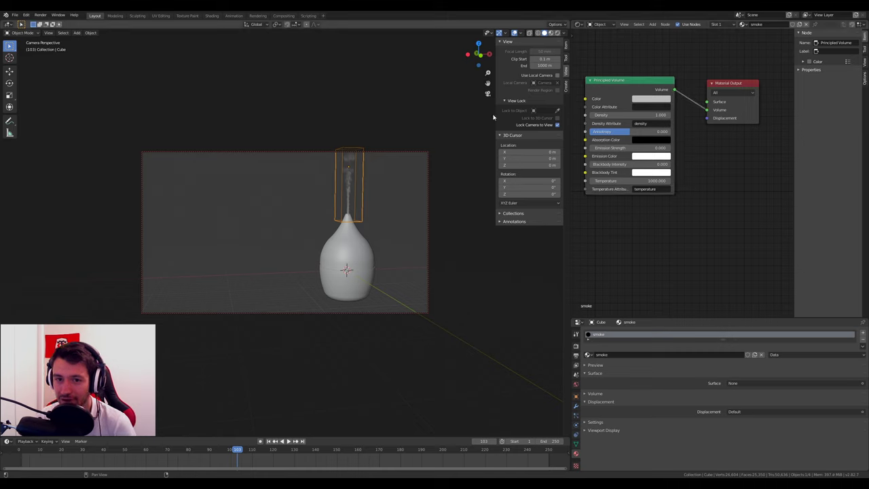
pyautogui.click(557, 34)
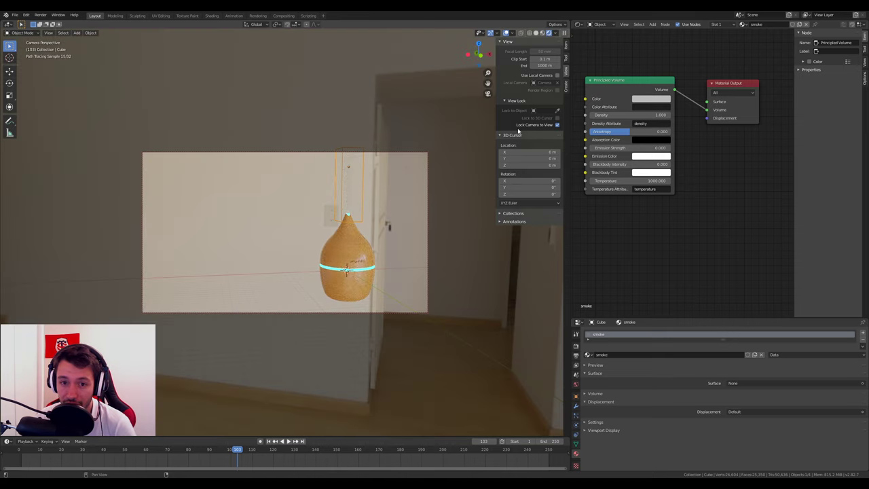
# Turn off Lock Camera to View and orbit and zoom around the smoke.
pyautogui.click(558, 125)
pyautogui.moveTo(441, 224)
pyautogui.mouseDown(button='middle')
pyautogui.moveTo(269, 224)
pyautogui.moveTo(374, 219)
pyautogui.mouseUp(button='middle')
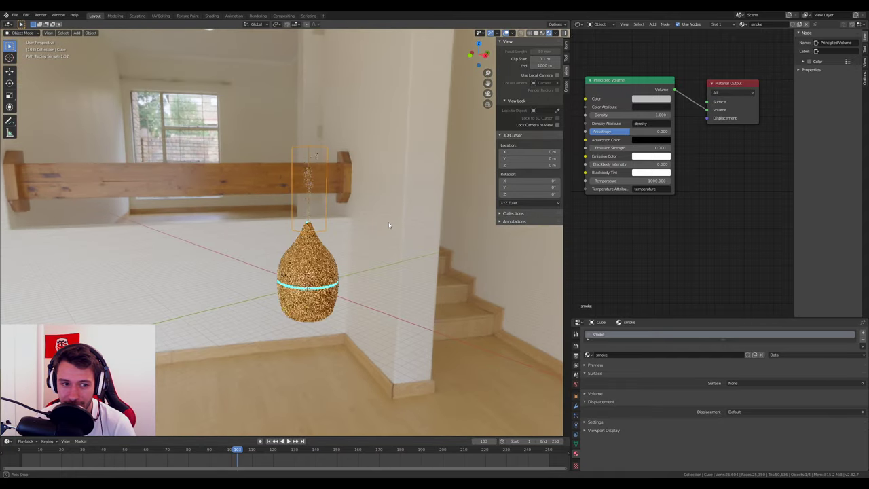
pyautogui.scroll(3, 343, 207)
pyautogui.scroll(1, 342, 207)
pyautogui.scroll(2, 343, 221)
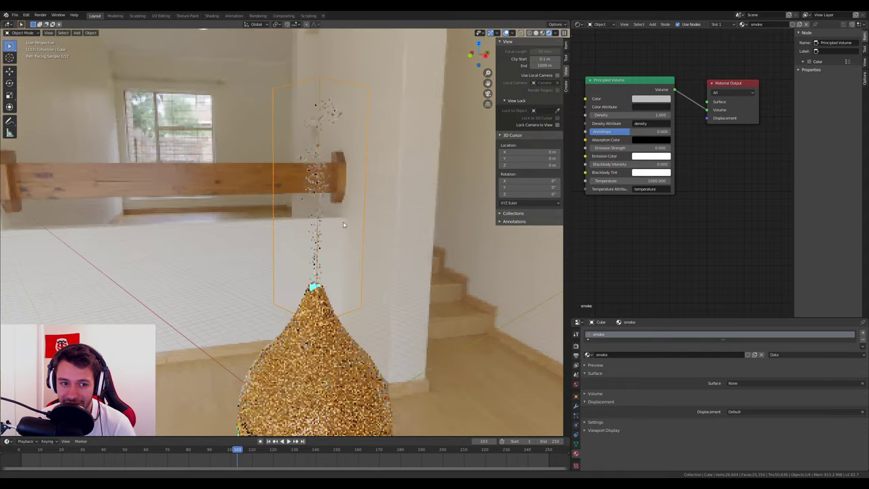
pyautogui.scroll(2, 344, 222)
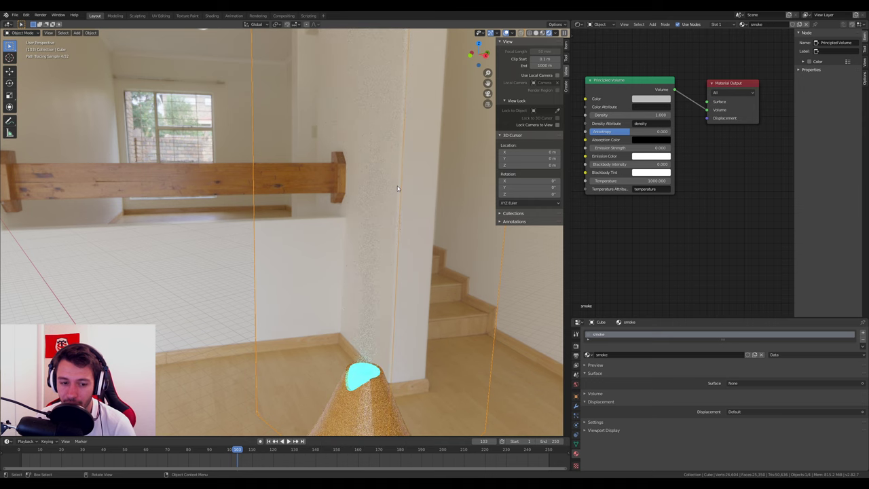
pyautogui.scroll(2, 398, 188)
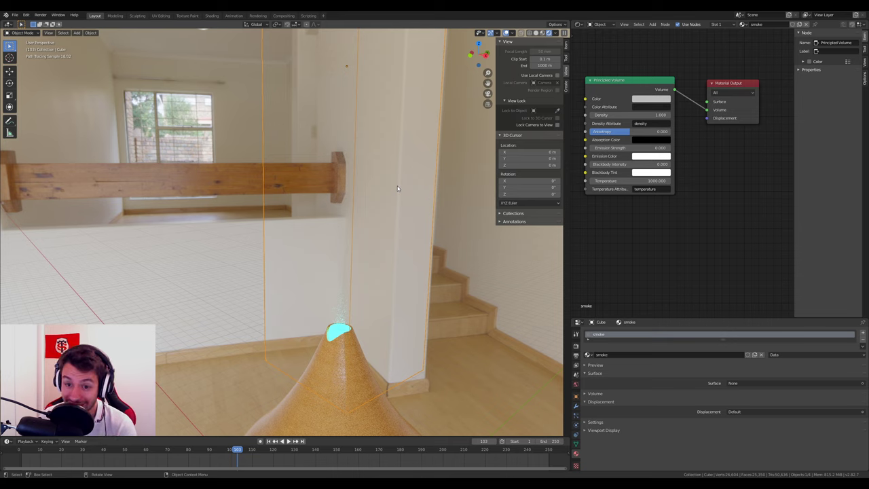
# Set the Principled Volume Density to 5 after briefly trying 100.
pyautogui.click(639, 115)
pyautogui.write('100')
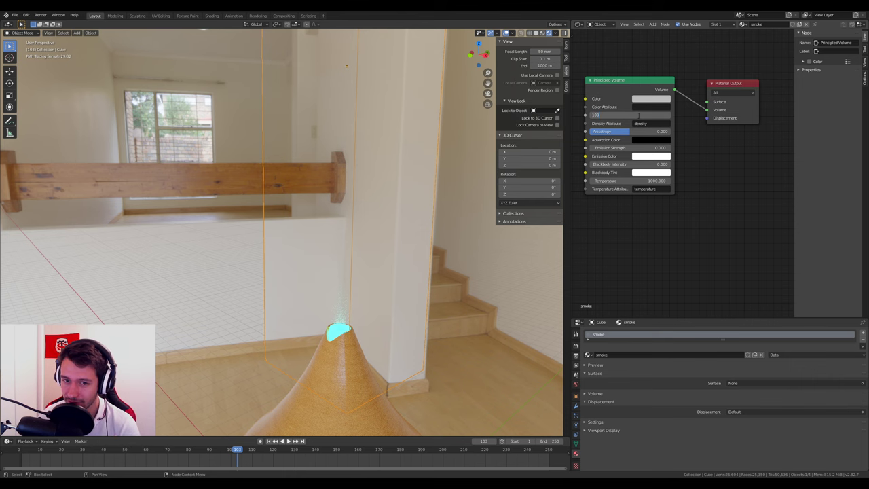
pyautogui.press('Return')
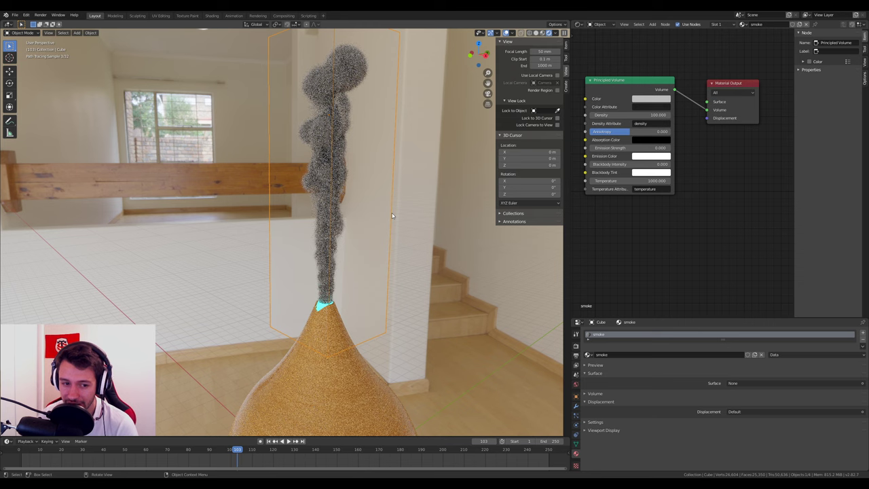
pyautogui.moveTo(314, 214); pyautogui.dragTo(383, 211, button='middle')
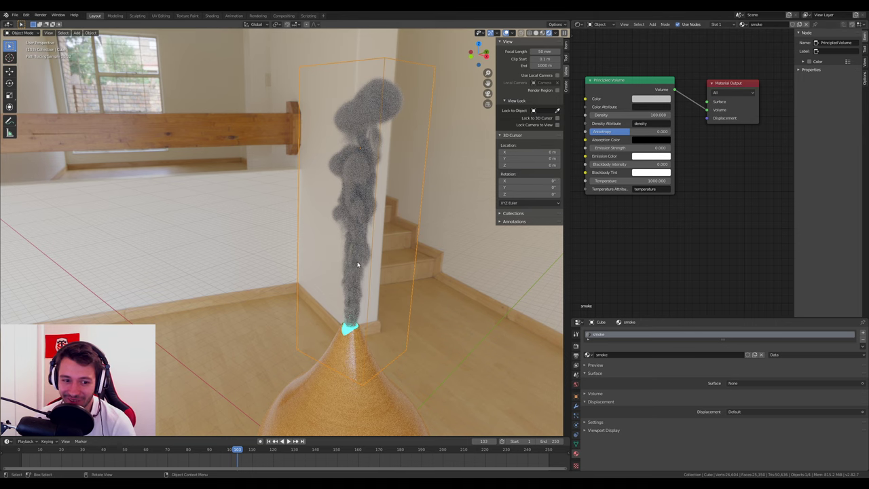
pyautogui.click(628, 114)
pyautogui.write('5')
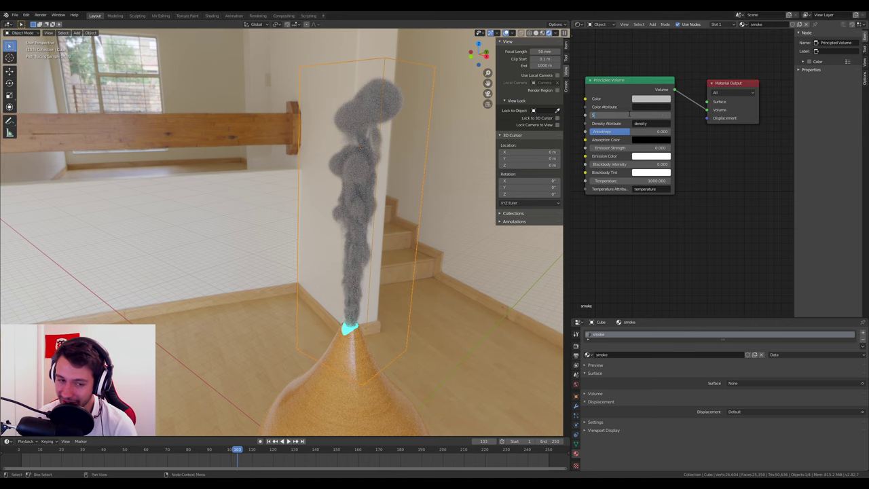
pyautogui.press('Return')
pyautogui.moveTo(425, 229); pyautogui.dragTo(408, 219, button='middle')
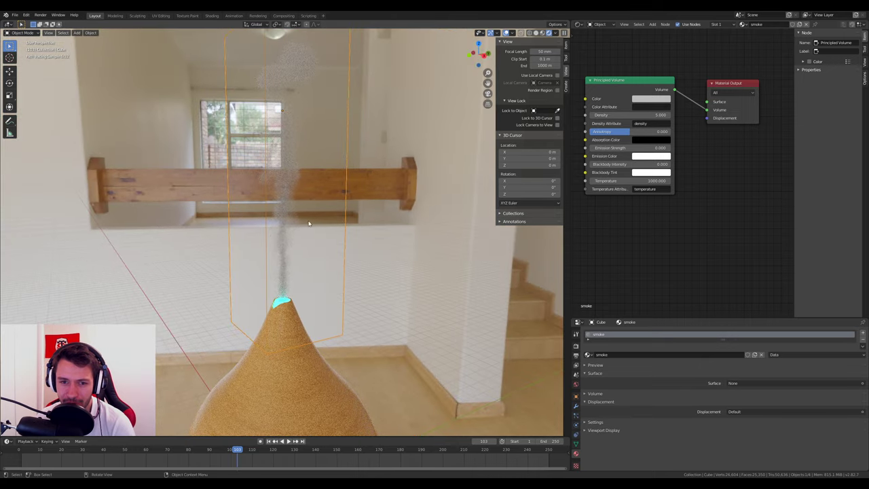
# Set the smoke colour to near-white after trying green and red.
pyautogui.click(649, 100)
pyautogui.click(639, 120)
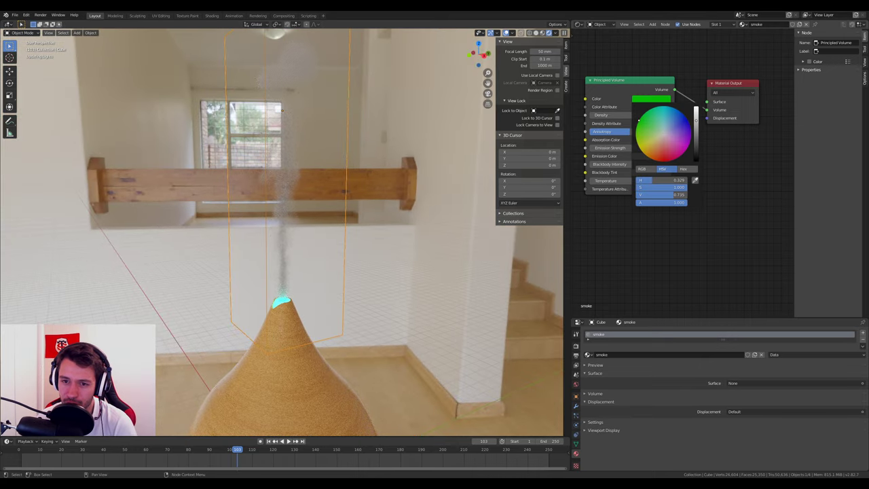
pyautogui.click(662, 164)
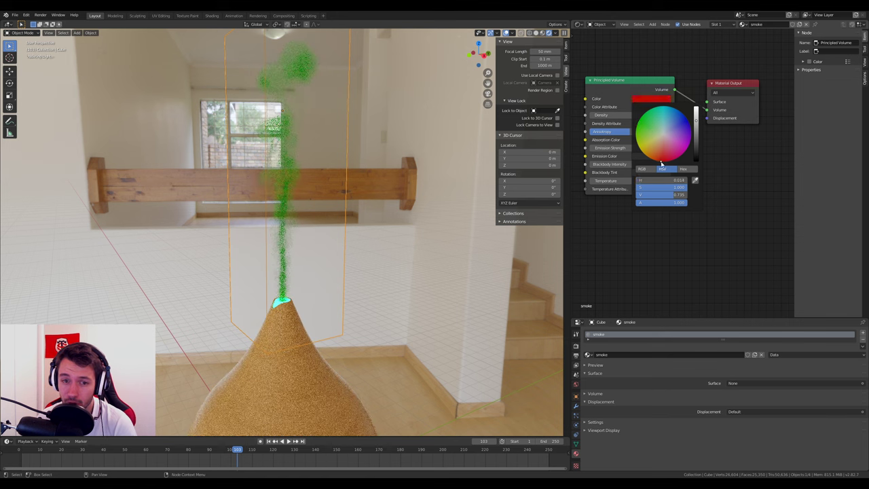
pyautogui.moveTo(670, 151); pyautogui.dragTo(676, 158)
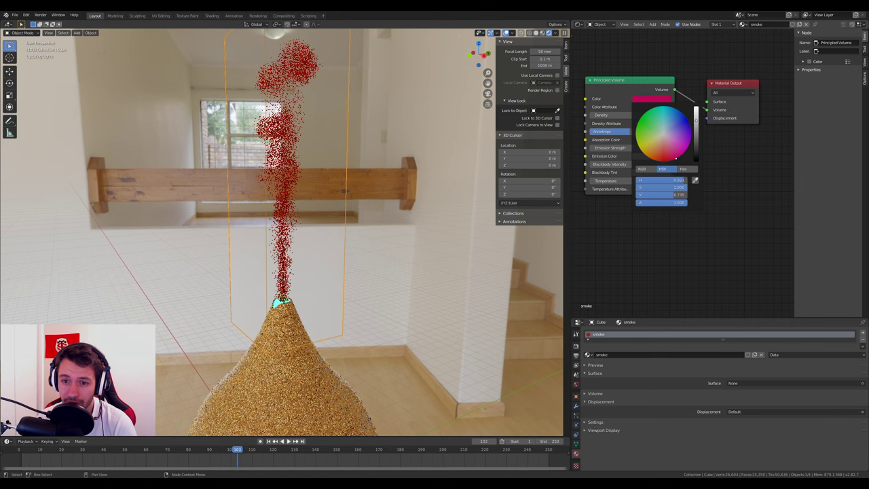
pyautogui.click(664, 133)
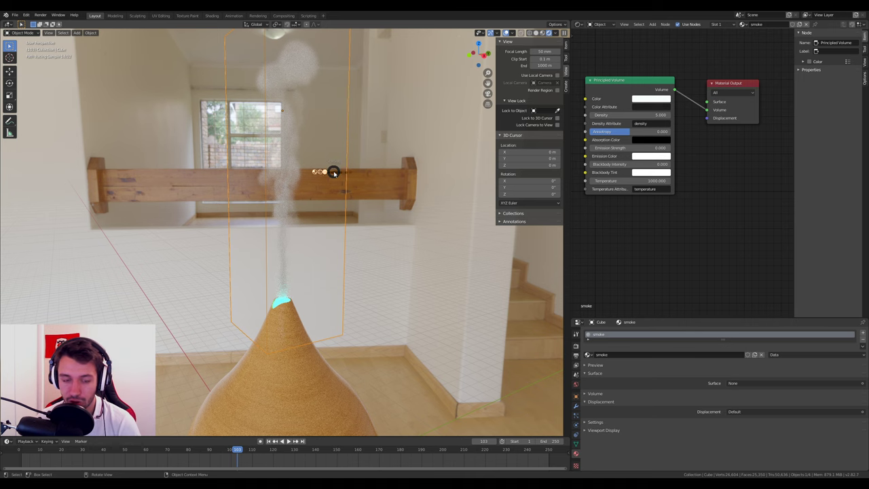
# Return to Solid shading in the camera view and render the final image with F12.
pyautogui.press('z')
pyautogui.click(378, 172)
pyautogui.press('KP_0')
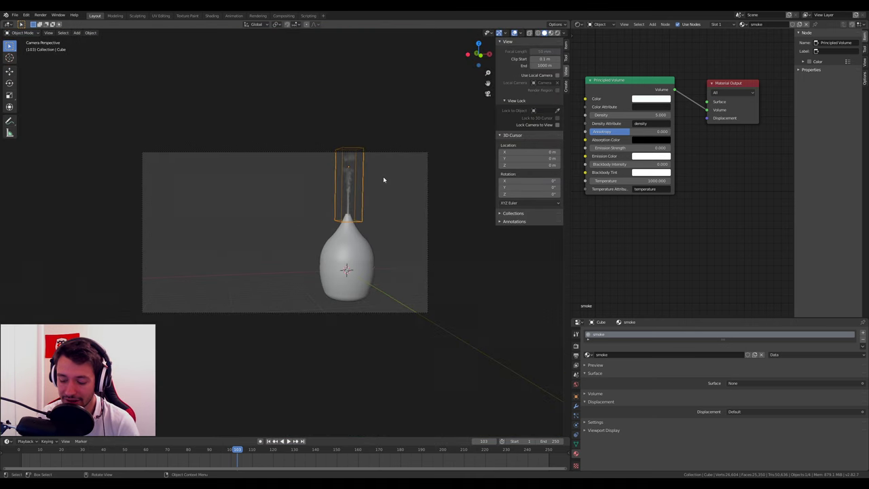
pyautogui.press('F12')
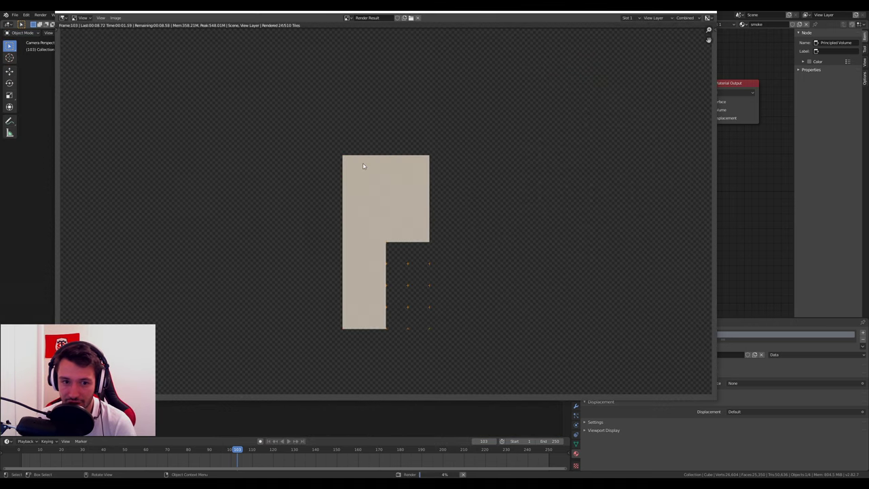
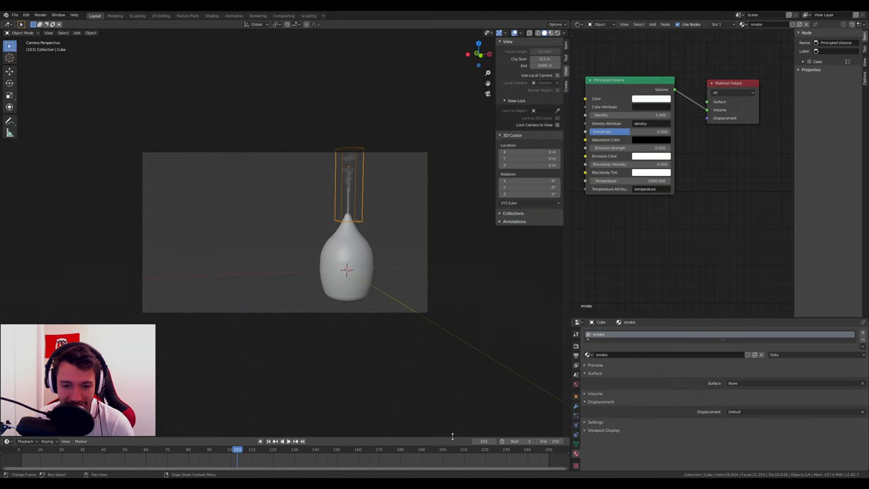
# Show the smoke domain's Physics settings and scroll down to its Cache panel.
pyautogui.scroll(-1, 576, 440)
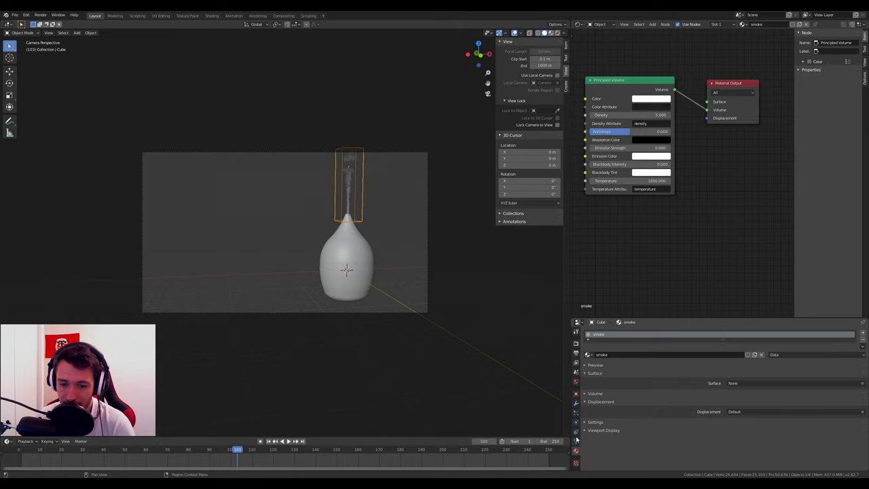
pyautogui.click(576, 423)
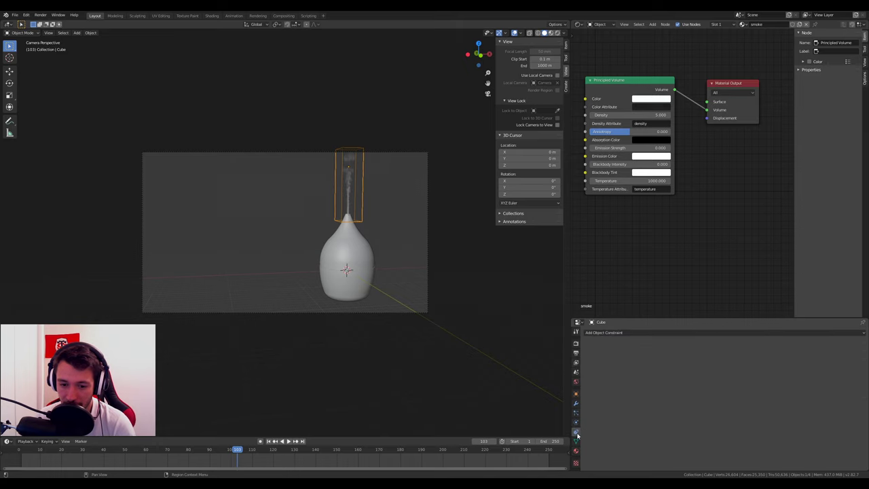
pyautogui.scroll(-3, 604, 404)
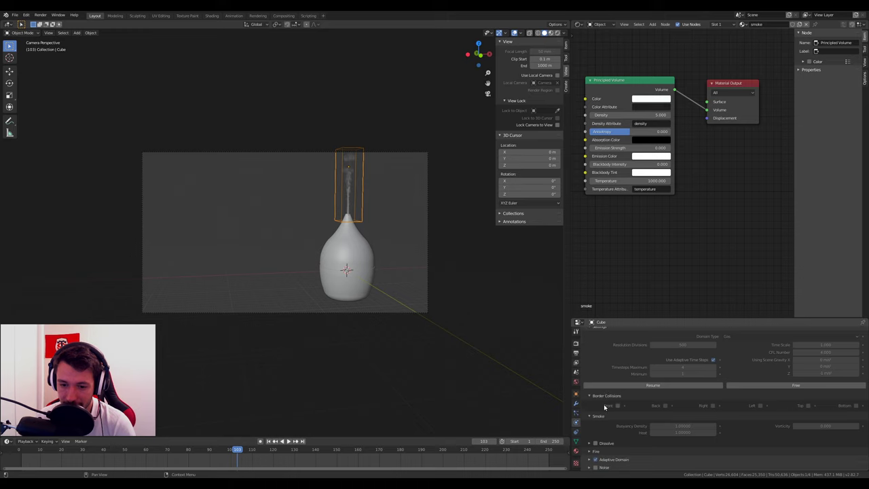
pyautogui.scroll(-2, 604, 404)
pyautogui.scroll(-3, 604, 404)
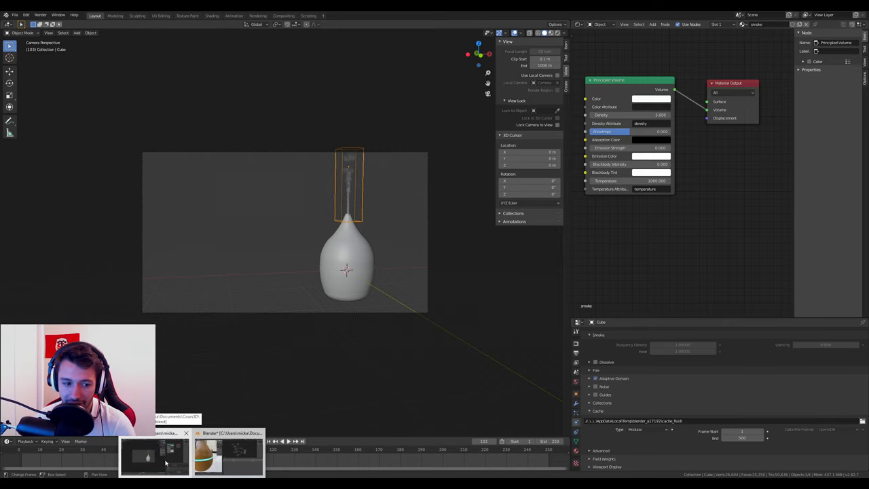
# Close the other wooden diffuser Blender window without saving its changes.
pyautogui.click(229, 455)
pyautogui.scroll(-5, 155, 206)
pyautogui.scroll(3, 155, 207)
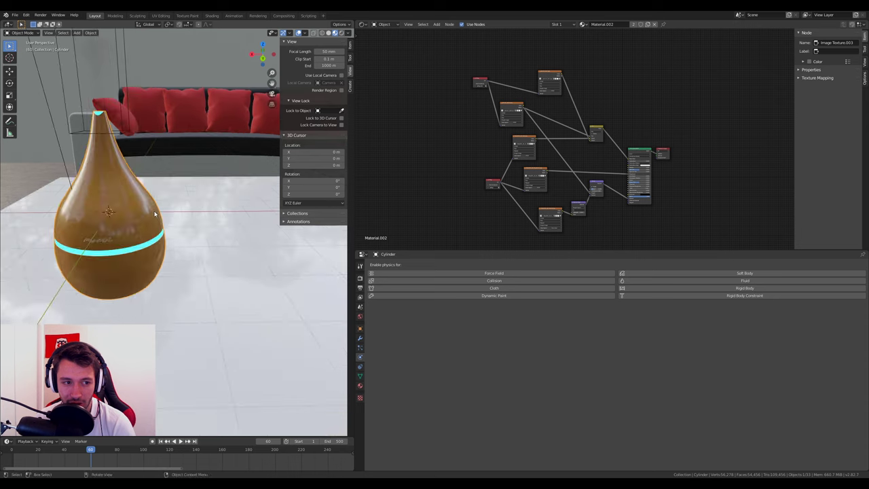
pyautogui.moveTo(155, 207); pyautogui.dragTo(170, 190, button='middle')
pyautogui.hotkey('ctrl', 'q')
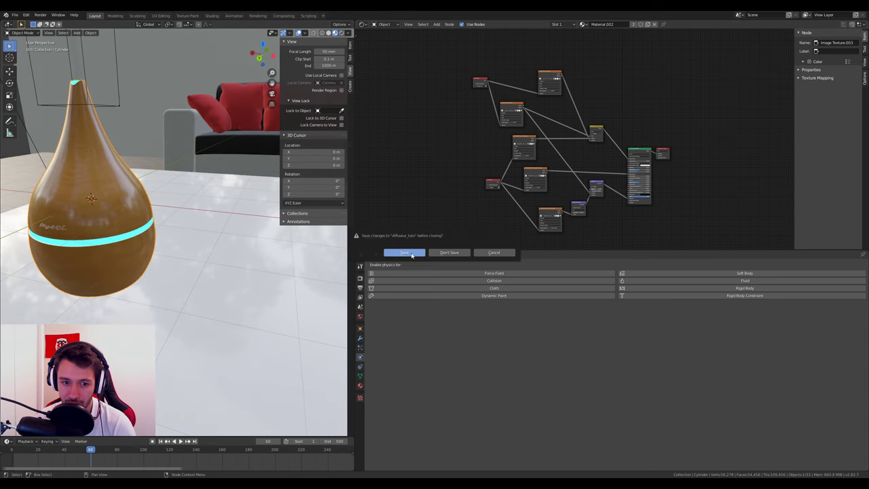
pyautogui.click(440, 252)
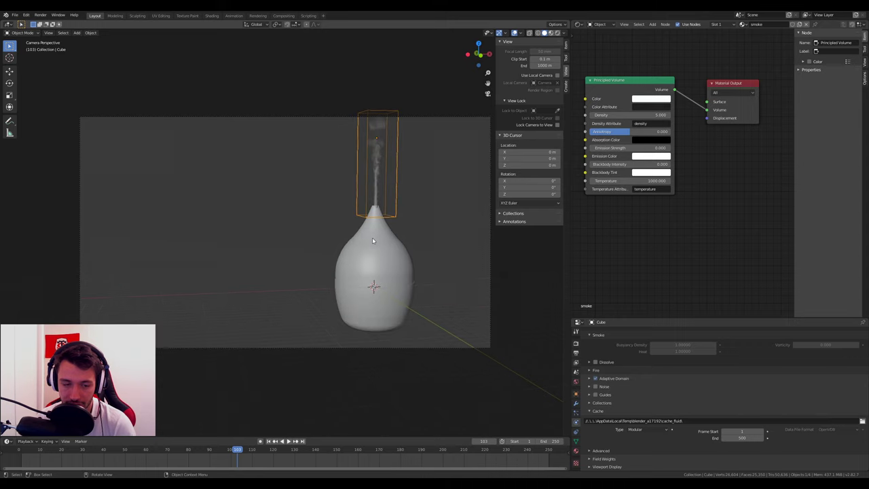
pyautogui.scroll(1, 373, 240)
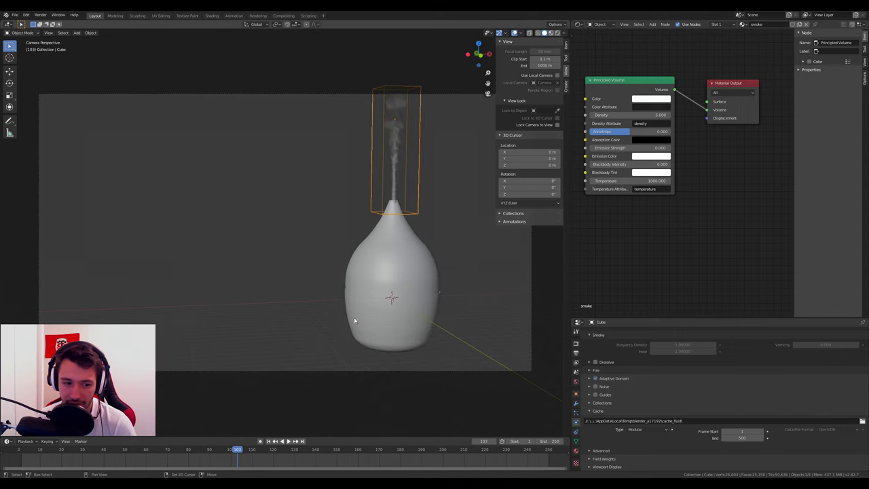
# Delete the config and data folders from the smoke cache directory.
pyautogui.click(863, 421)
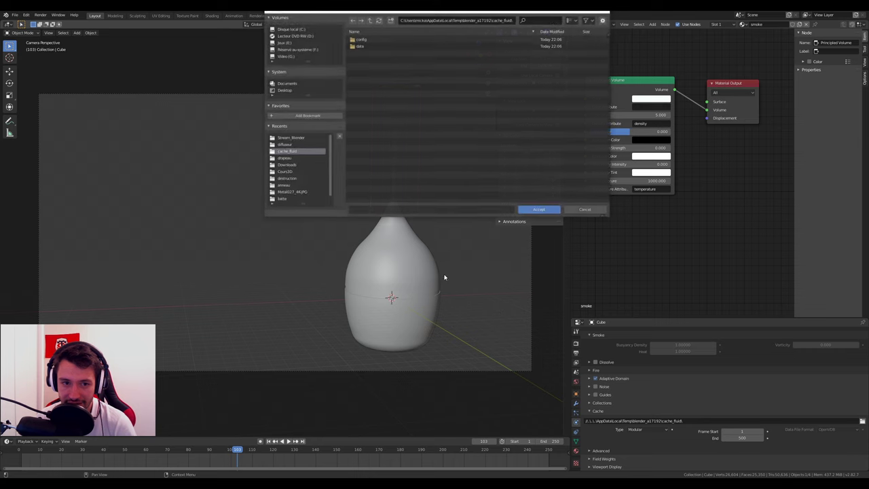
pyautogui.moveTo(387, 80); pyautogui.dragTo(368, 39)
pyautogui.press('Delete')
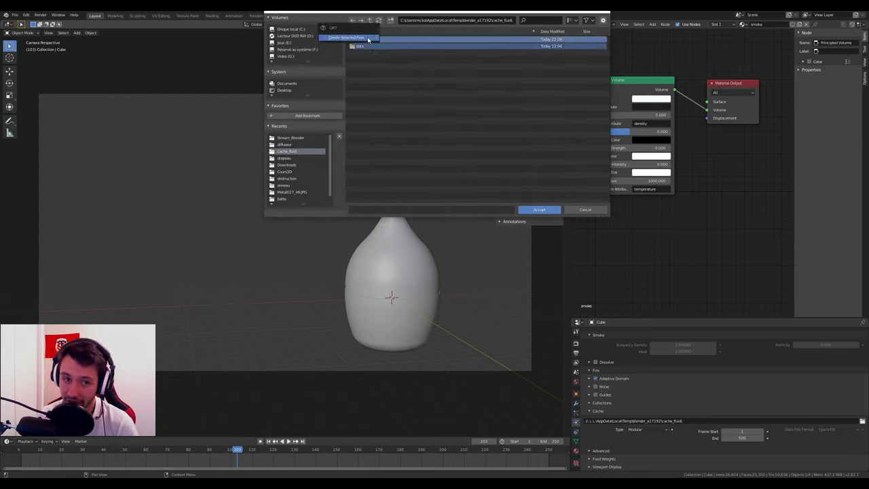
pyautogui.click(368, 40)
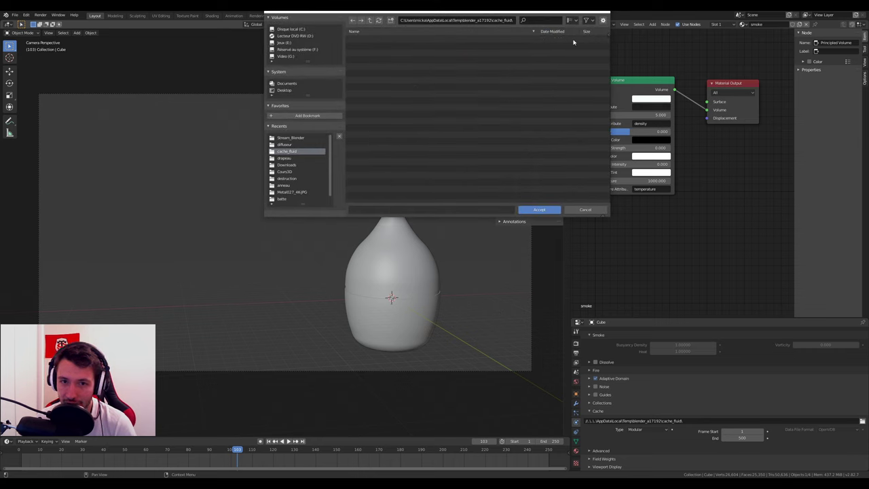
pyautogui.click(599, 12)
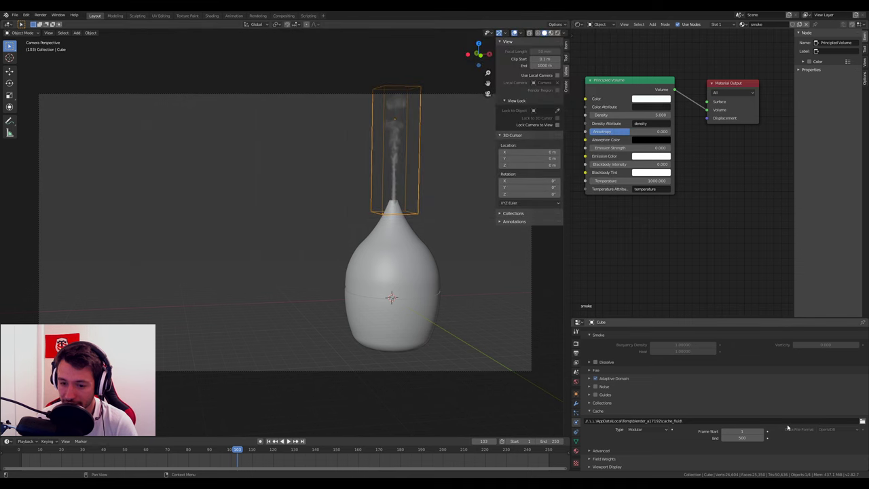
# Free the existing fluid cache and bake the smoke simulation again from scratch.
pyautogui.scroll(2, 641, 422)
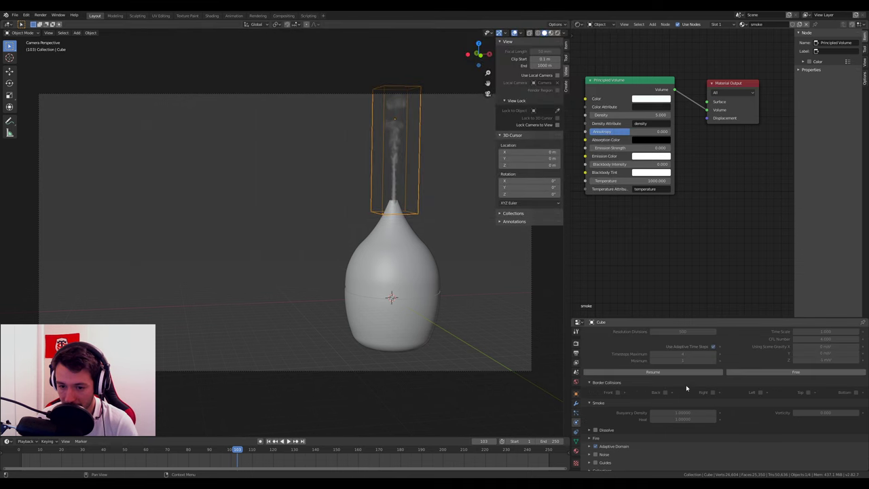
pyautogui.scroll(3, 652, 422)
pyautogui.scroll(2, 679, 424)
pyautogui.scroll(1, 713, 426)
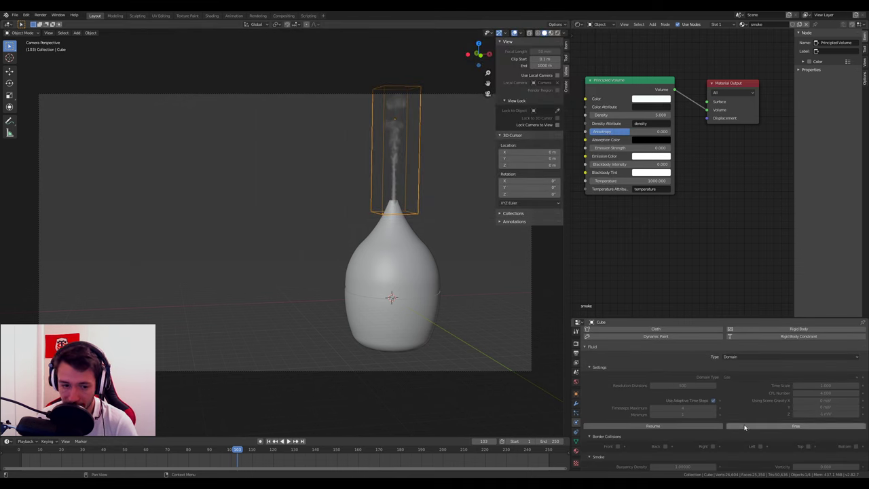
pyautogui.click(745, 427)
pyautogui.click(679, 426)
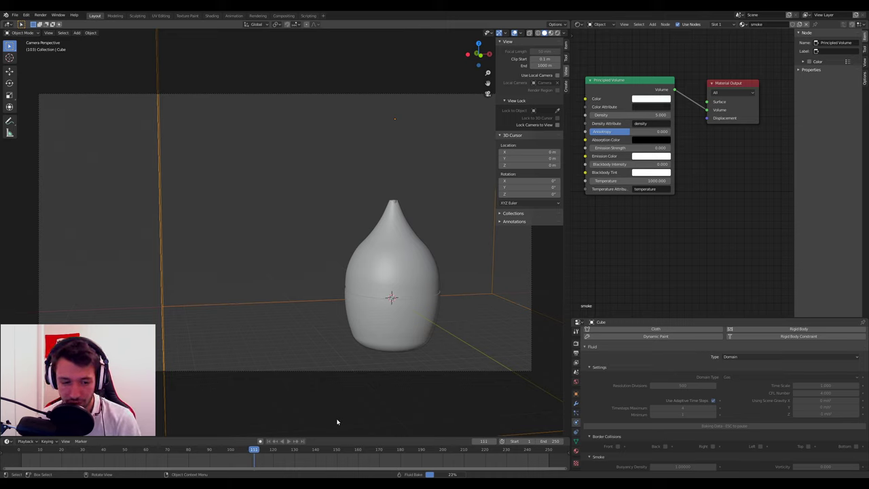
# Cancel the bake at frame 111, play ahead to frame 115 and render that frame.
pyautogui.press('Escape')
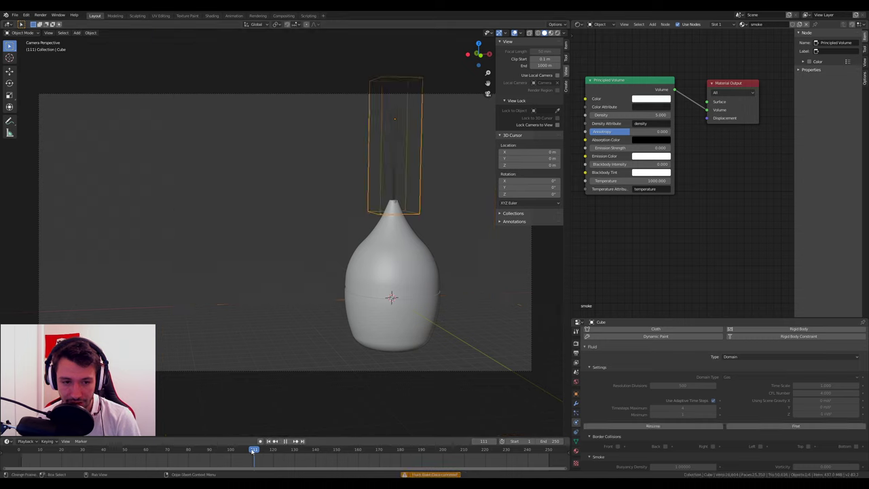
pyautogui.press('space')
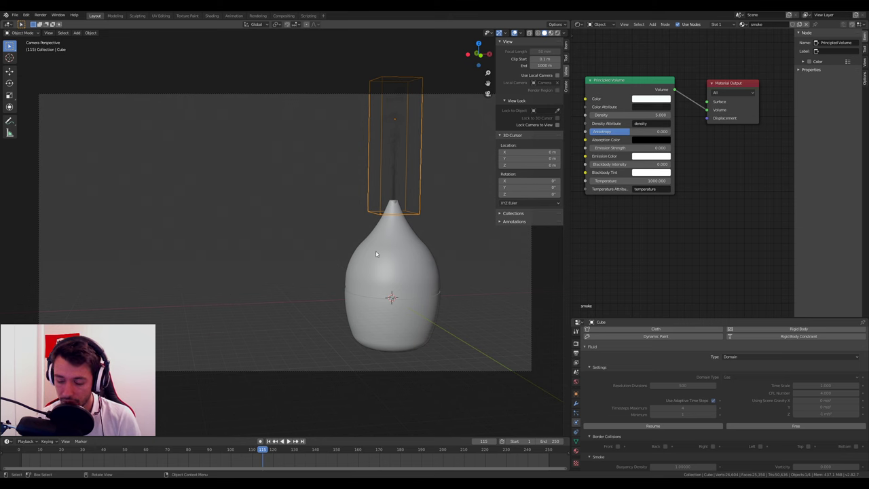
pyautogui.press('F12')
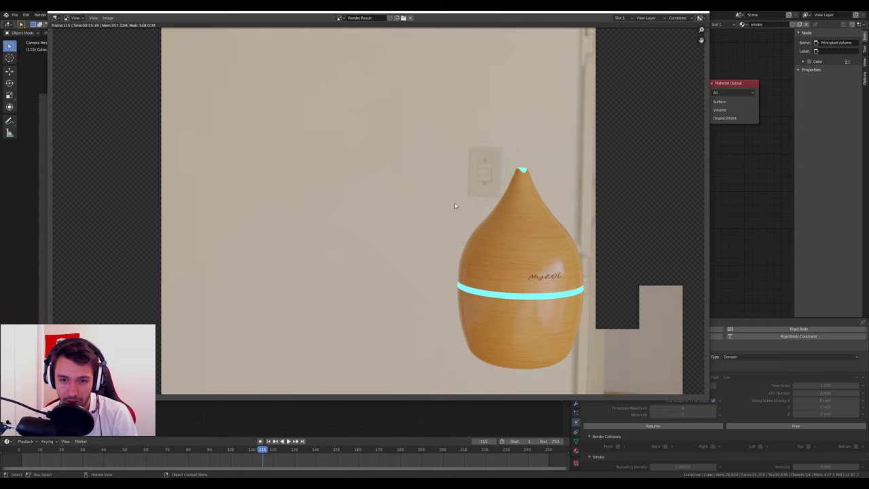
pyautogui.press('Escape')
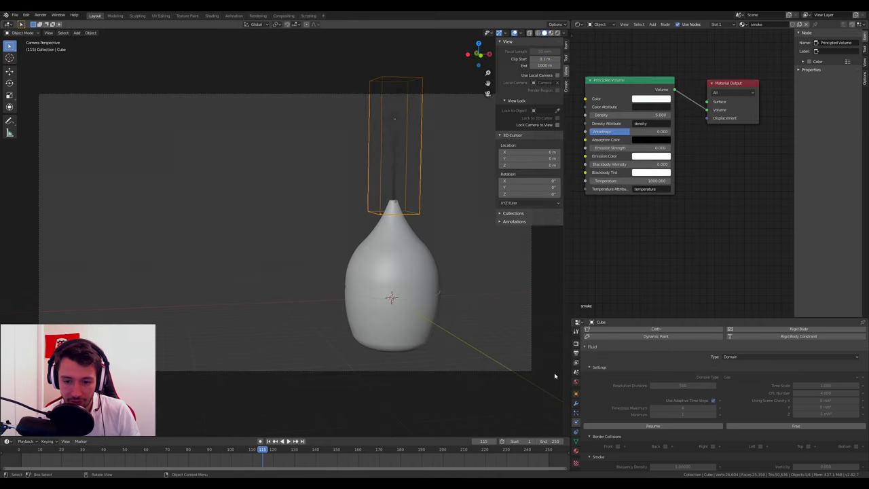
pyautogui.scroll(-2, 692, 386)
pyautogui.scroll(-3, 691, 389)
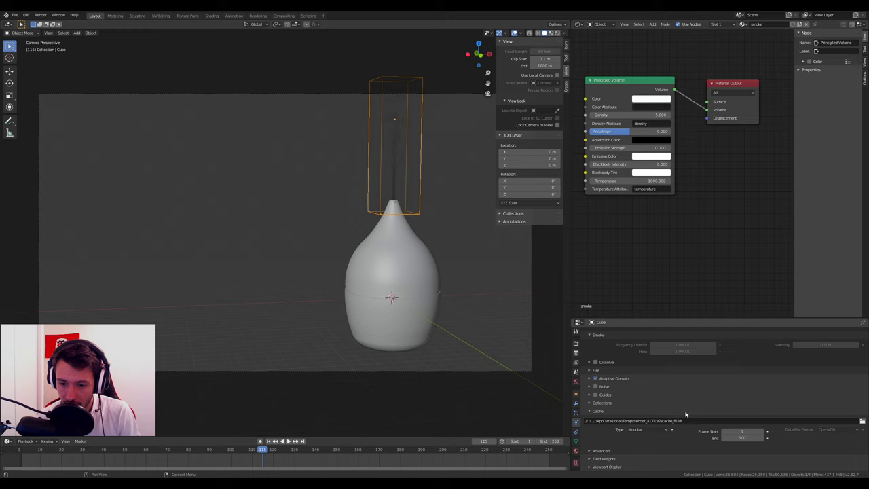
pyautogui.scroll(2, 689, 415)
pyautogui.scroll(3, 693, 416)
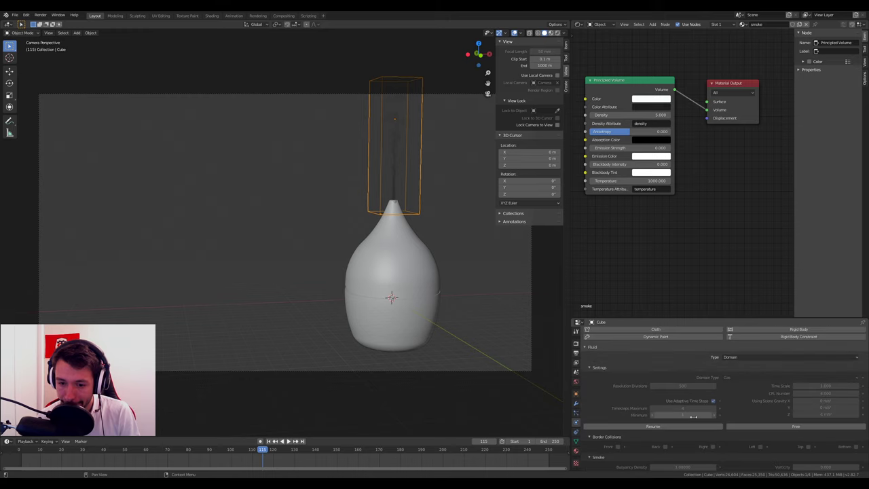
pyautogui.scroll(-5, 693, 417)
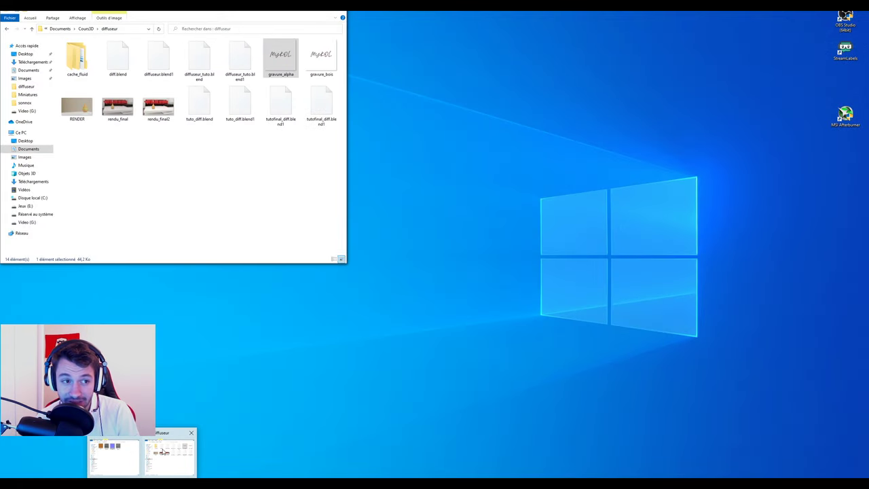
# Delete the cache_fluid folder from the diffuseur project folder in File Explorer.
pyautogui.click(163, 452)
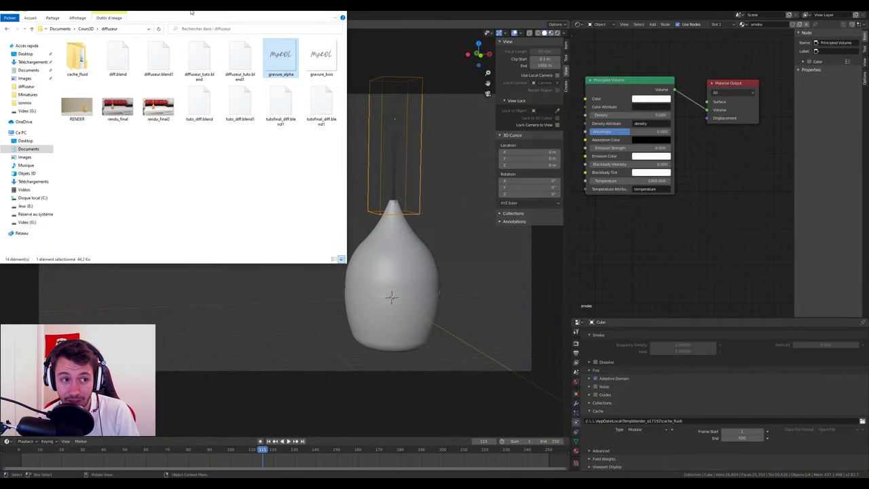
pyautogui.moveTo(192, 13); pyautogui.dragTo(323, 63)
pyautogui.doubleClick(210, 126)
pyautogui.hotkey('alt', 'Left')
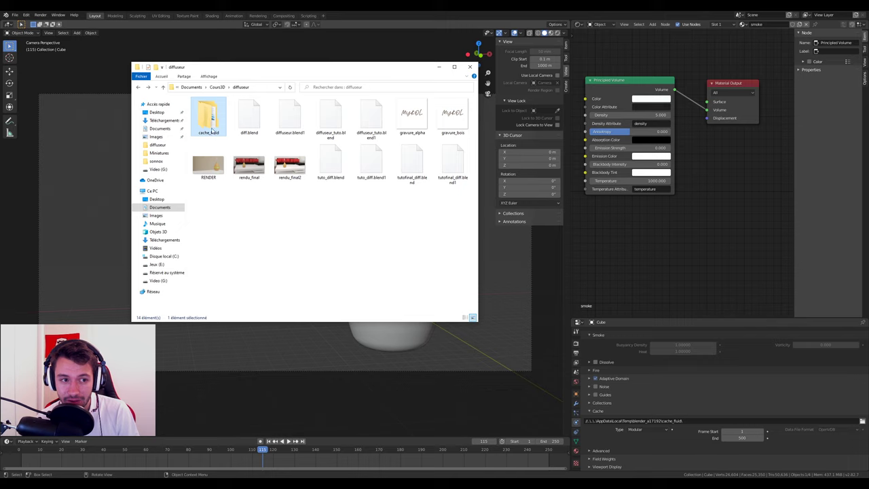
pyautogui.press('Delete')
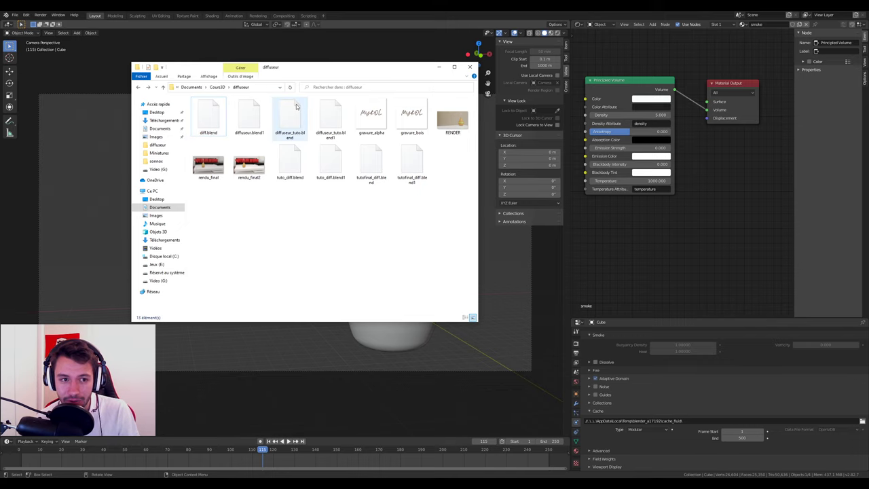
# Paste Blender's Temp cache_fluid path into the maximized Explorer window's address bar.
pyautogui.click(723, 421)
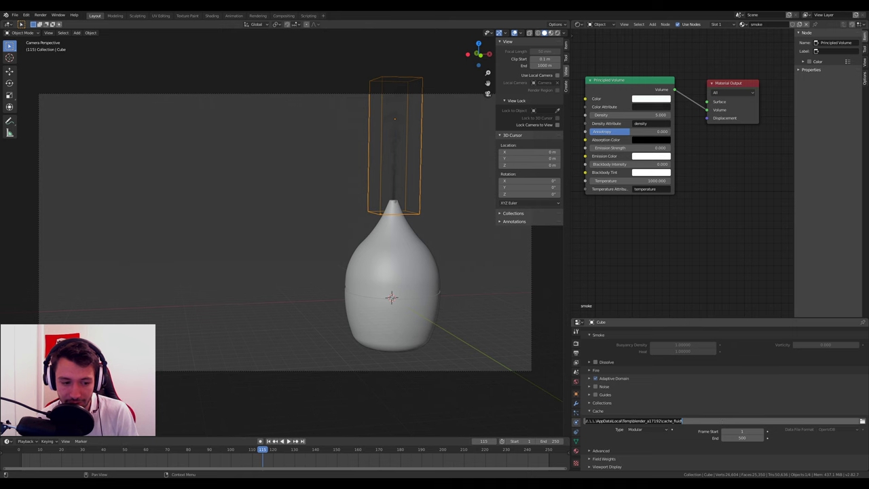
pyautogui.click(116, 453)
pyautogui.click(259, 88)
pyautogui.hotkey('ctrl', 'v')
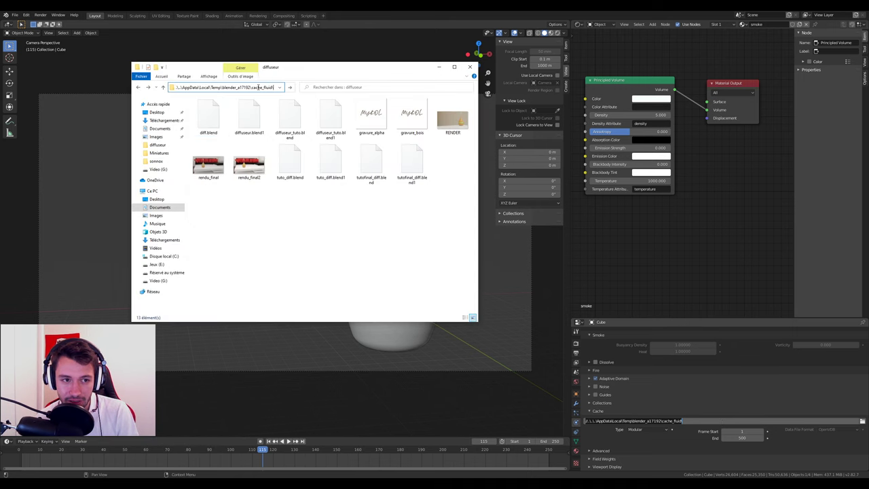
pyautogui.hotkey('ctrl', 'a')
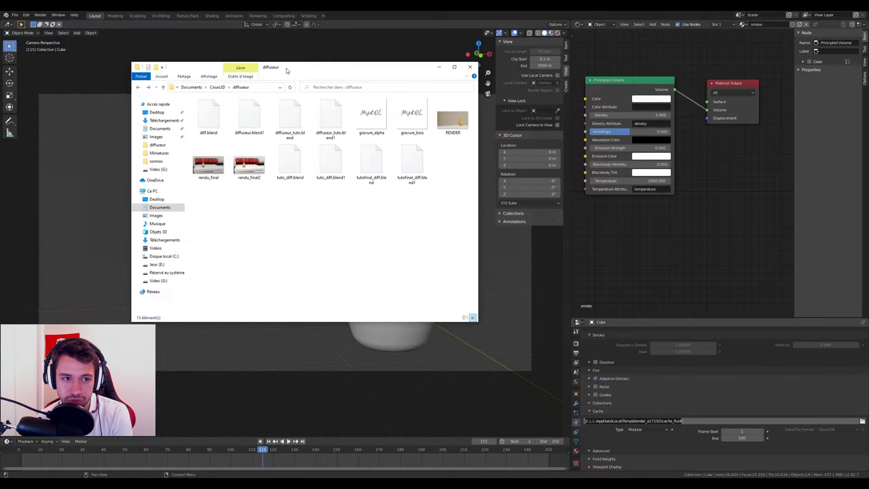
pyautogui.doubleClick(287, 69)
pyautogui.click(159, 26)
pyautogui.hotkey('ctrl', 'v')
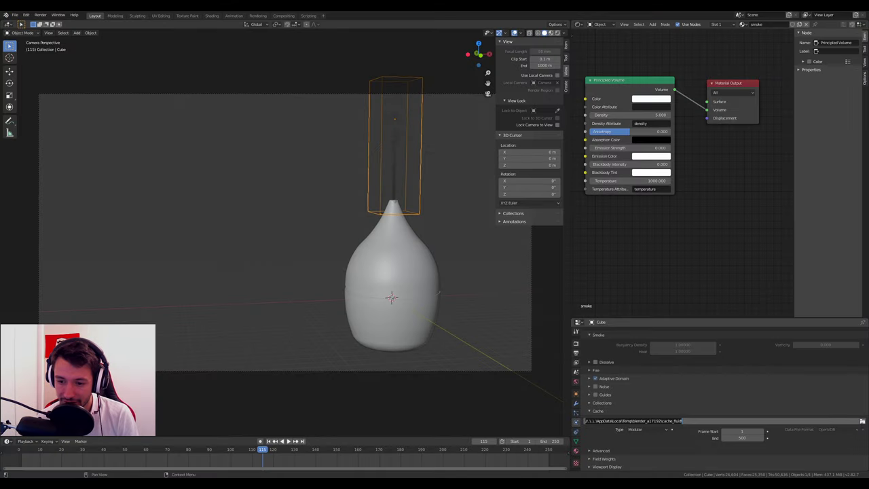
# Delete the config and data folders inside the smoke cache directory.
pyautogui.press('Return')
pyautogui.click(862, 421)
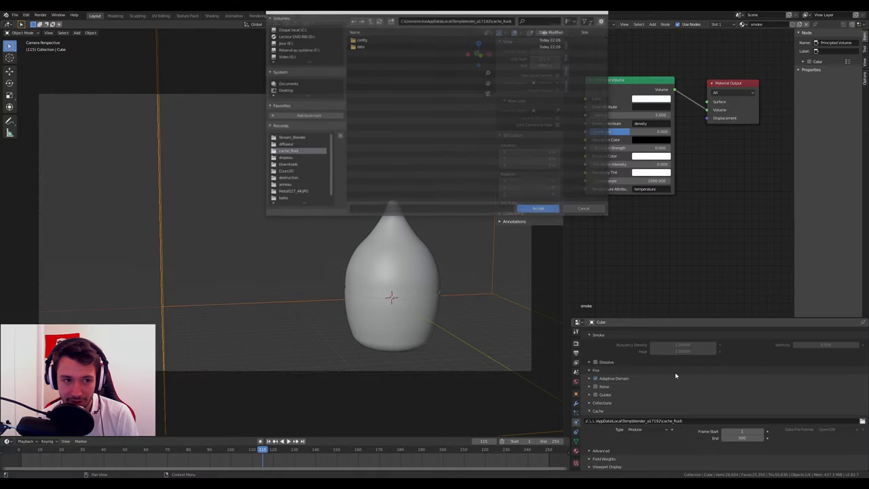
pyautogui.moveTo(386, 66); pyautogui.dragTo(369, 42)
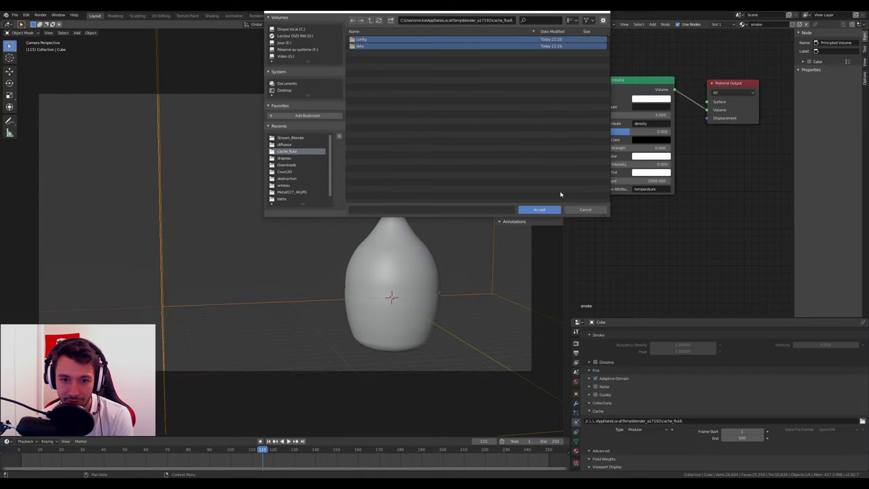
pyautogui.press('Delete')
pyautogui.click(475, 118)
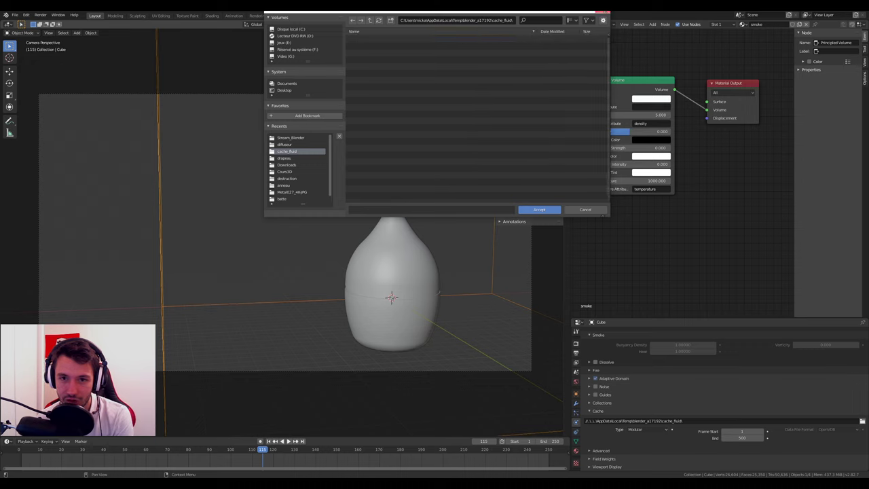
pyautogui.press('Escape')
# Start the smoke bake, cancel it, then render frame 30.
pyautogui.moveTo(266, 453)
pyautogui.mouseDown()
pyautogui.moveTo(248, 452)
pyautogui.moveTo(332, 451)
pyautogui.mouseUp()
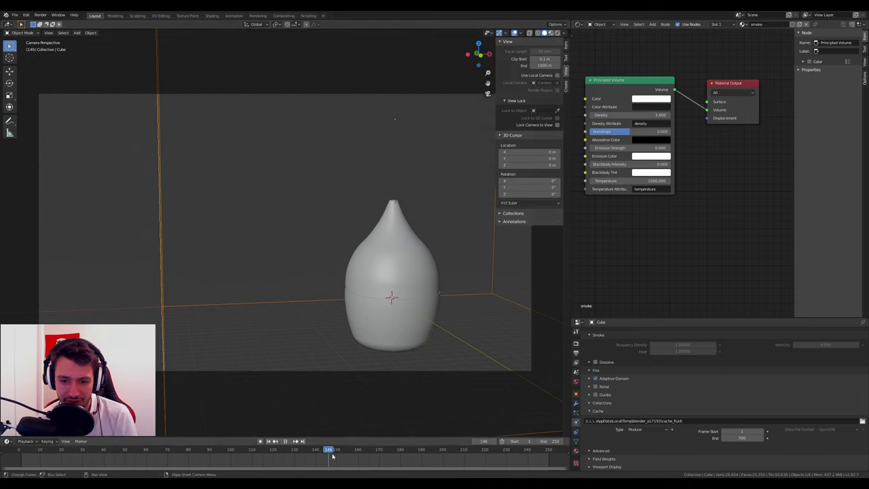
pyautogui.scroll(5, 642, 388)
pyautogui.scroll(3, 651, 414)
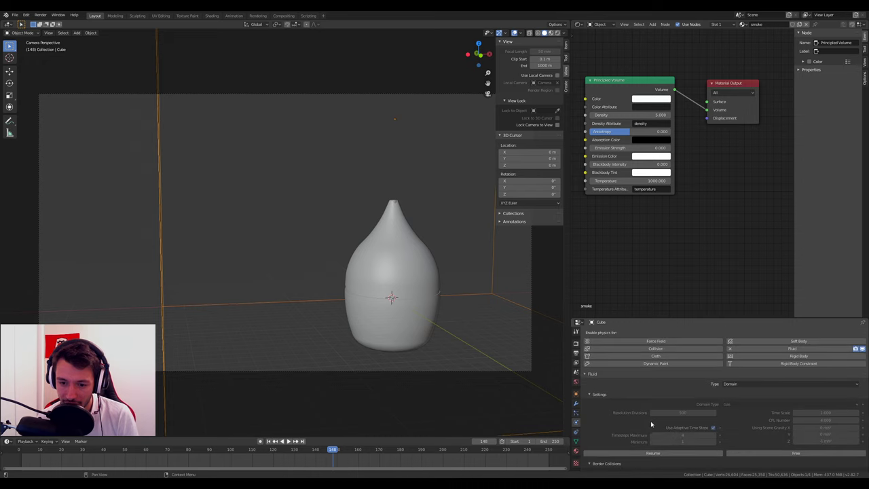
pyautogui.click(748, 454)
pyautogui.click(748, 454)
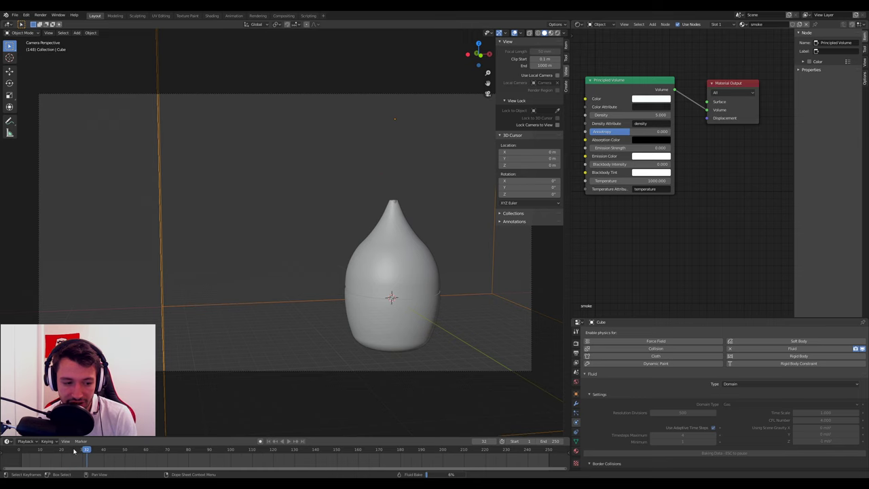
pyautogui.press('Escape')
pyautogui.moveTo(77, 454); pyautogui.dragTo(82, 454)
pyautogui.press('F12')
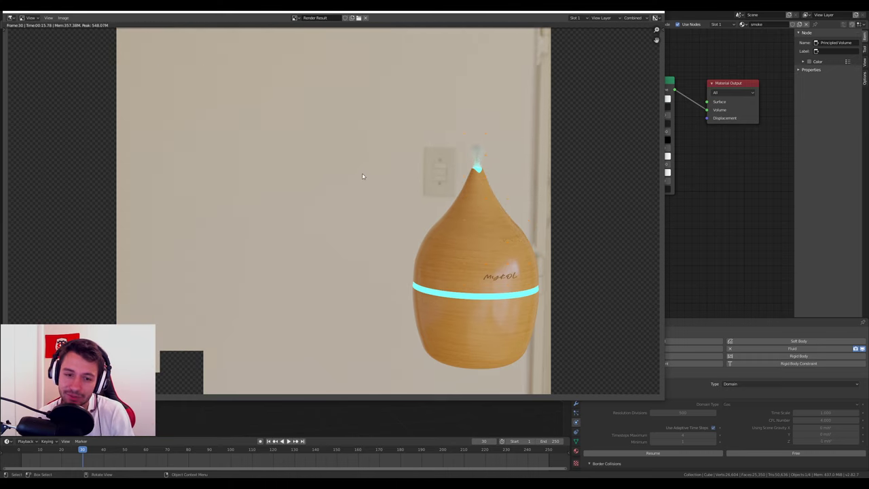
# Free the fluid data, rebake the smoke, and stop the bake at frame 114.
pyautogui.press('Escape')
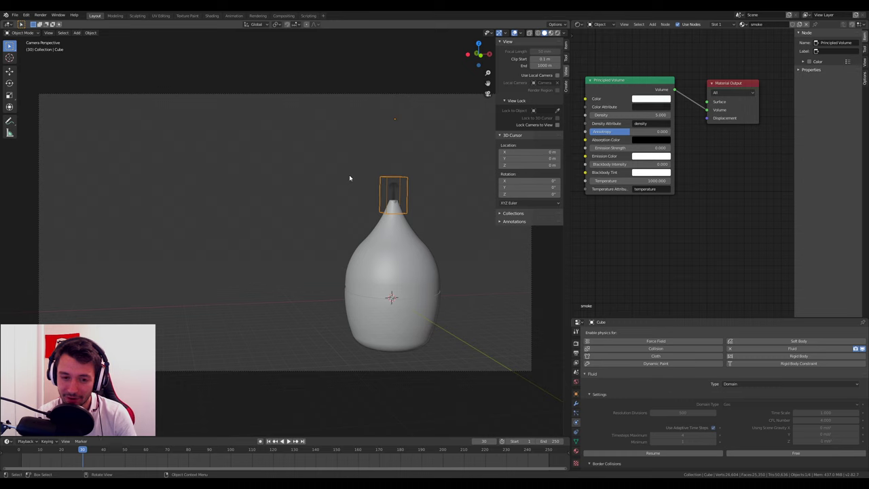
pyautogui.click(747, 454)
pyautogui.click(708, 455)
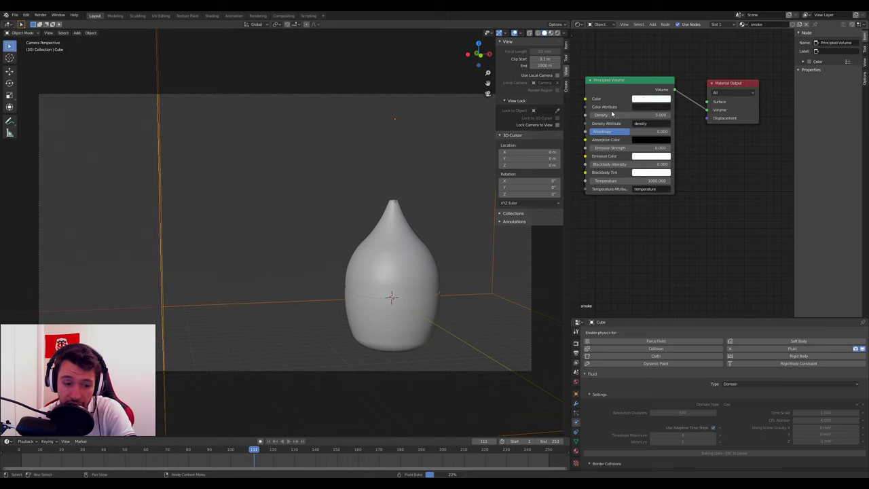
pyautogui.press('Escape')
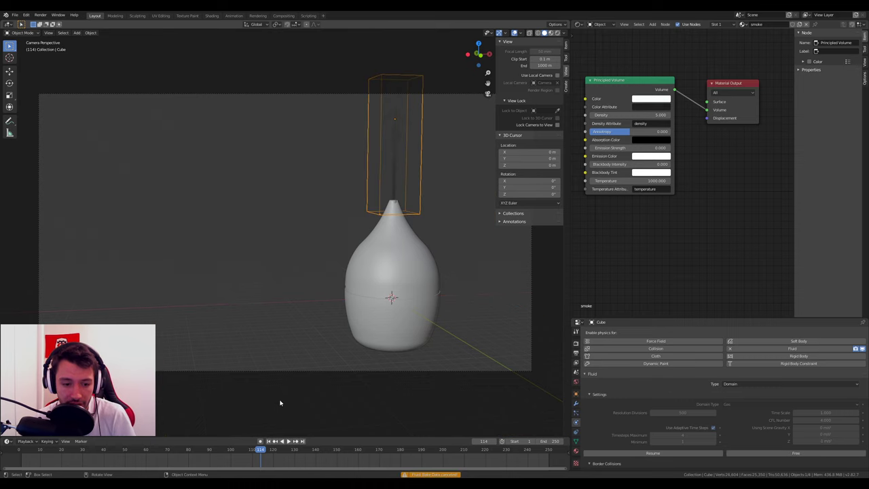
# Step back to frame 111 and orbit around the diffuser to inspect the smoke column.
pyautogui.moveTo(260, 452); pyautogui.dragTo(254, 454)
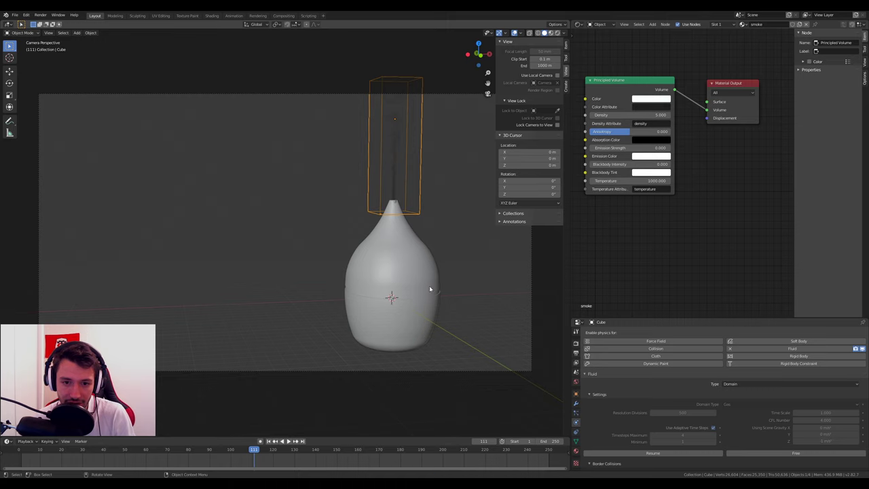
pyautogui.moveTo(430, 290); pyautogui.dragTo(446, 291, button='middle')
pyautogui.scroll(-2, 446, 290)
pyautogui.scroll(-3, 441, 273)
pyautogui.scroll(3, 406, 299)
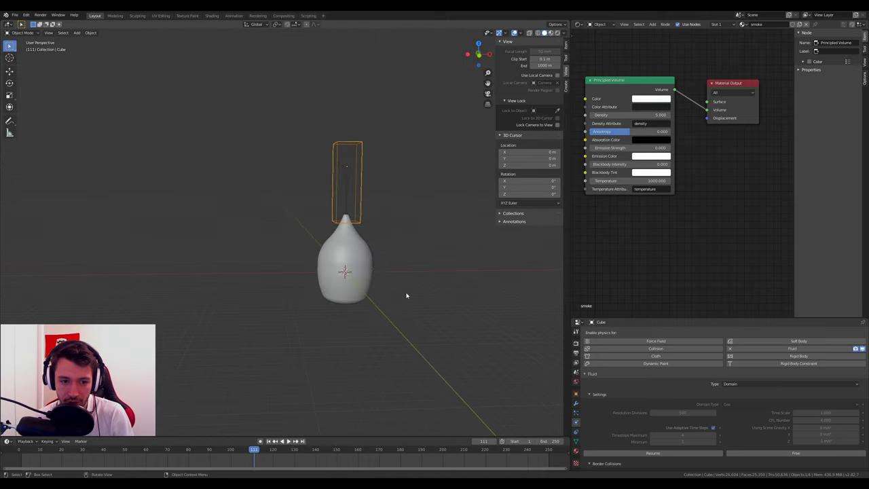
pyautogui.scroll(2, 406, 295)
pyautogui.moveTo(362, 286)
pyautogui.mouseDown(button='middle')
pyautogui.moveTo(354, 263)
pyautogui.moveTo(336, 256)
pyautogui.mouseUp(button='middle')
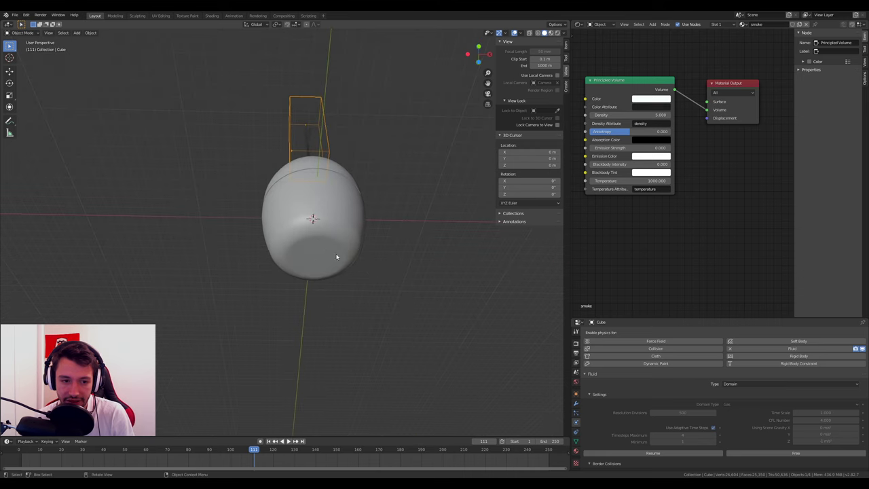
# Add a box in front view, move it down on Z below the diffuser, and stretch it along X.
pyautogui.press('KP_1')
pyautogui.hotkey('shift', 'a')
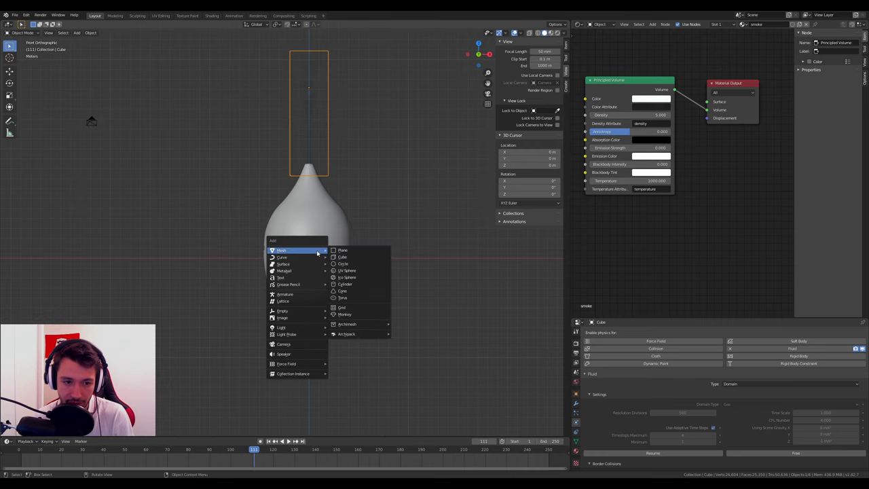
pyautogui.click(359, 265)
pyautogui.press('g')
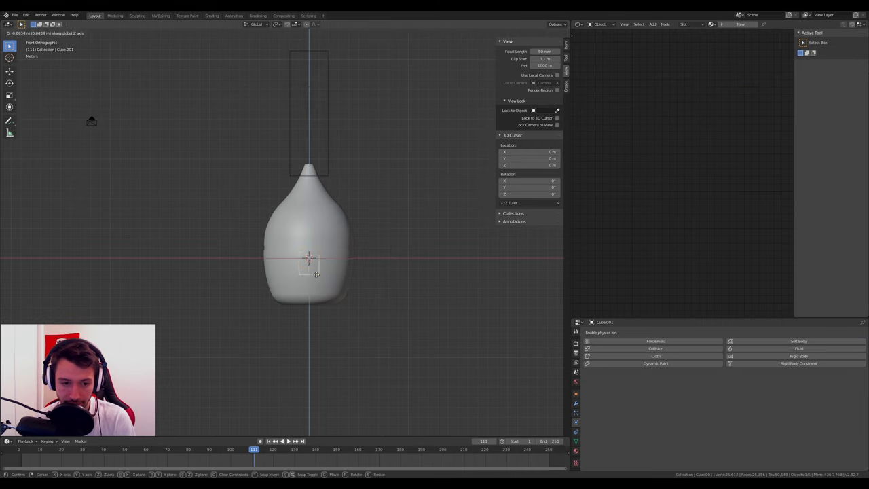
pyautogui.press('z')
pyautogui.press('s')
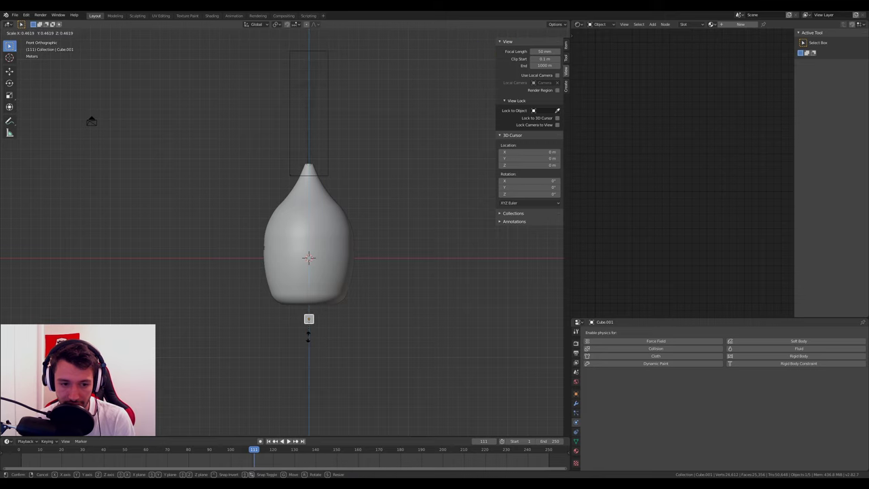
pyautogui.press('x')
pyautogui.press('x')
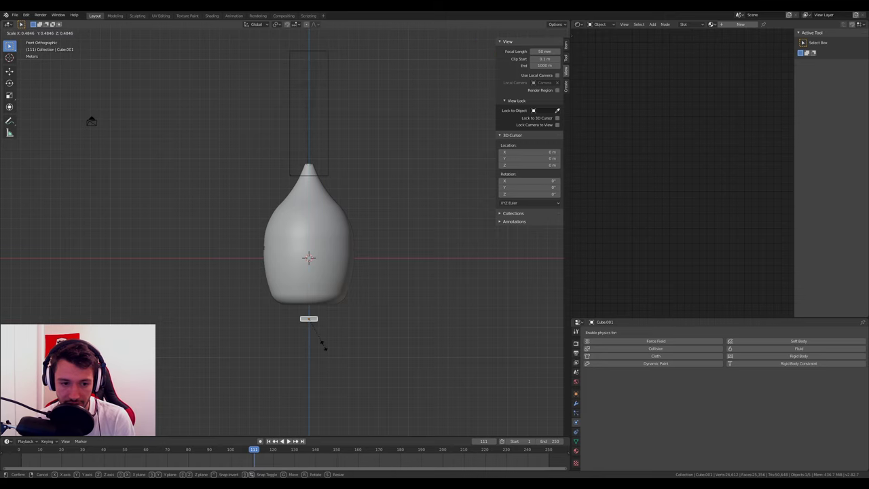
pyautogui.click(328, 346)
pyautogui.scroll(2, 328, 346)
pyautogui.scroll(4, 330, 319)
pyautogui.scroll(4, 345, 319)
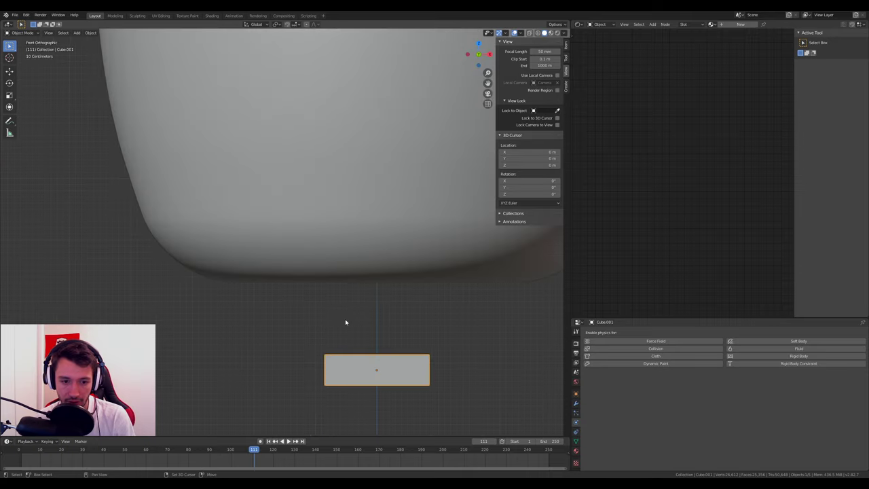
# Select the box's side edge loop and apply all its transforms.
pyautogui.press('Tab')
pyautogui.moveTo(391, 287); pyautogui.dragTo(289, 265, button='middle')
pyautogui.rightClick(285, 263)
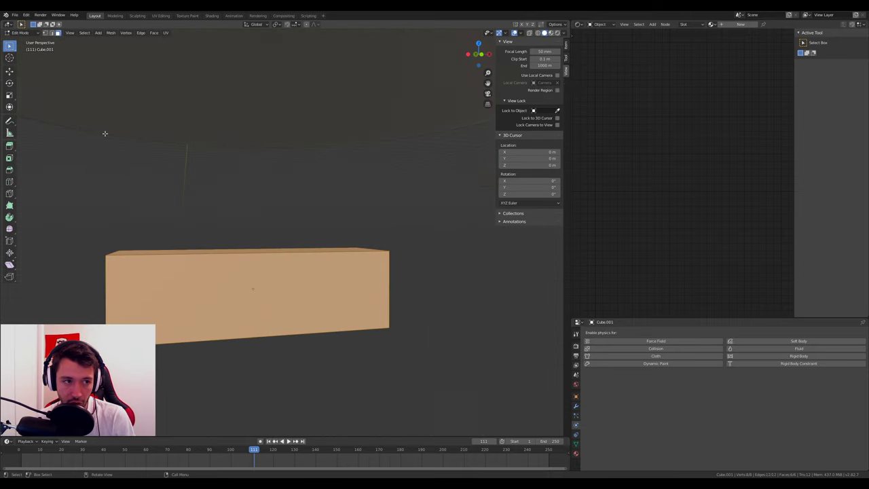
pyautogui.click(53, 34)
pyautogui.moveTo(204, 285); pyautogui.dragTo(241, 297, button='middle')
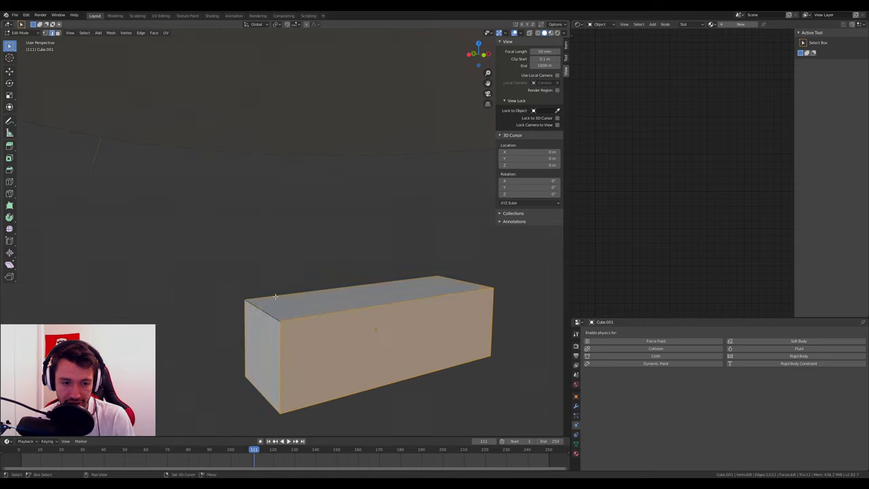
pyautogui.keyDown('alt'); pyautogui.click(461, 280); pyautogui.keyUp('alt')
pyautogui.press('Tab')
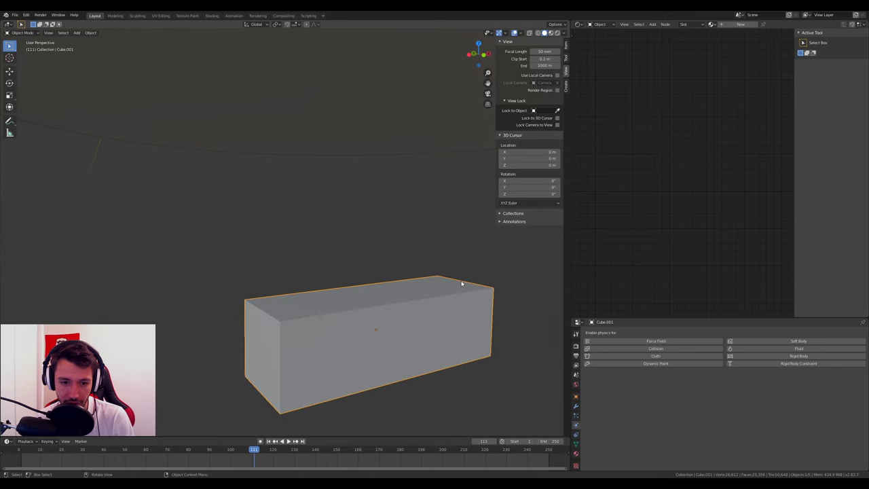
pyautogui.hotkey('ctrl', 'a')
pyautogui.click(449, 281)
# Bevel the selected edges, shade the box smooth, and preview it with materials.
pyautogui.press('Tab')
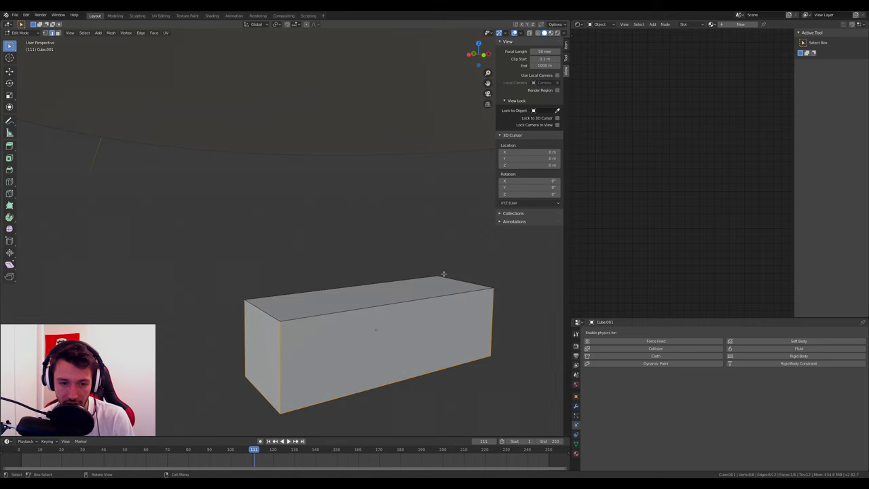
pyautogui.moveTo(449, 281); pyautogui.dragTo(430, 276, button='middle')
pyautogui.rightClick(407, 279)
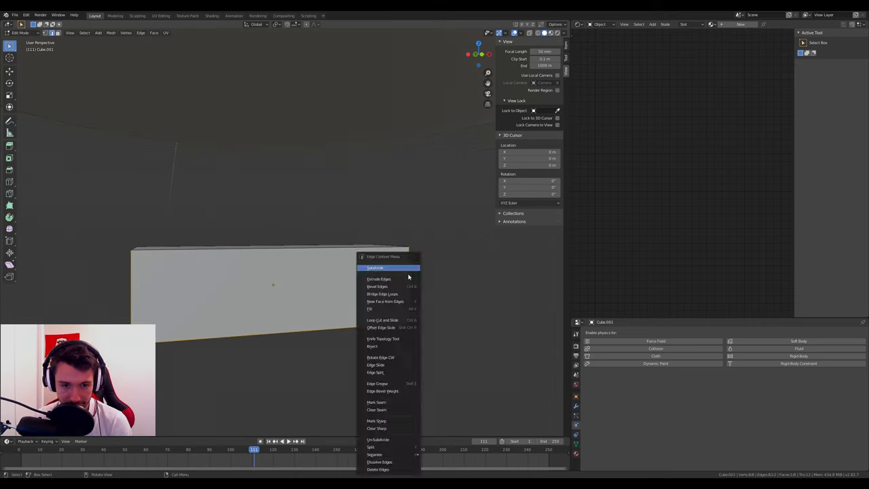
pyautogui.click(392, 292)
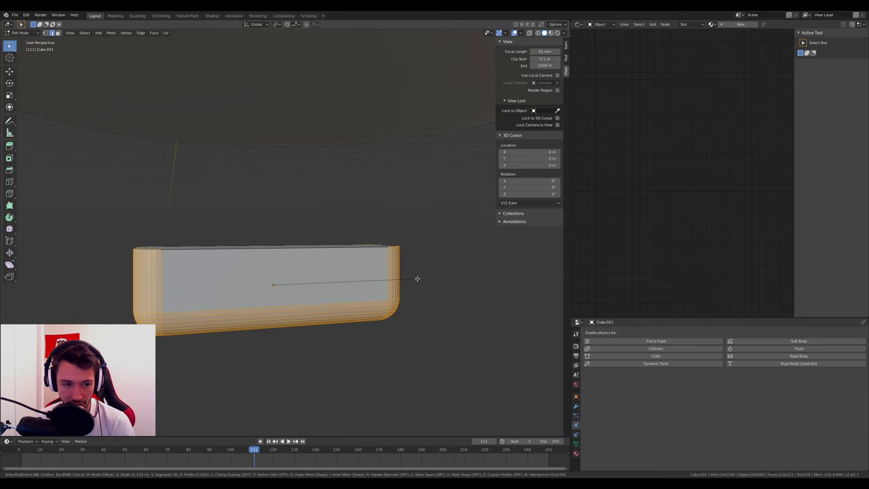
pyautogui.click(412, 278)
pyautogui.press('Tab')
pyautogui.rightClick(249, 269)
pyautogui.click(246, 273)
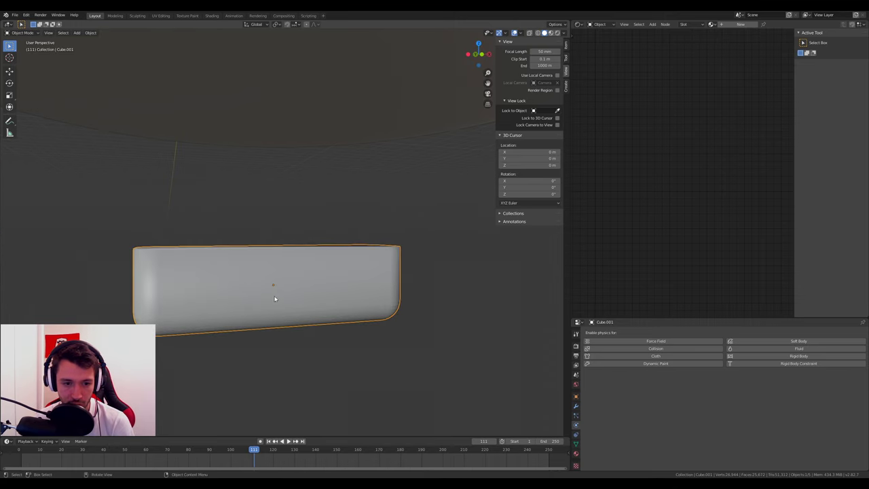
pyautogui.scroll(-5, 246, 273)
pyautogui.click(551, 32)
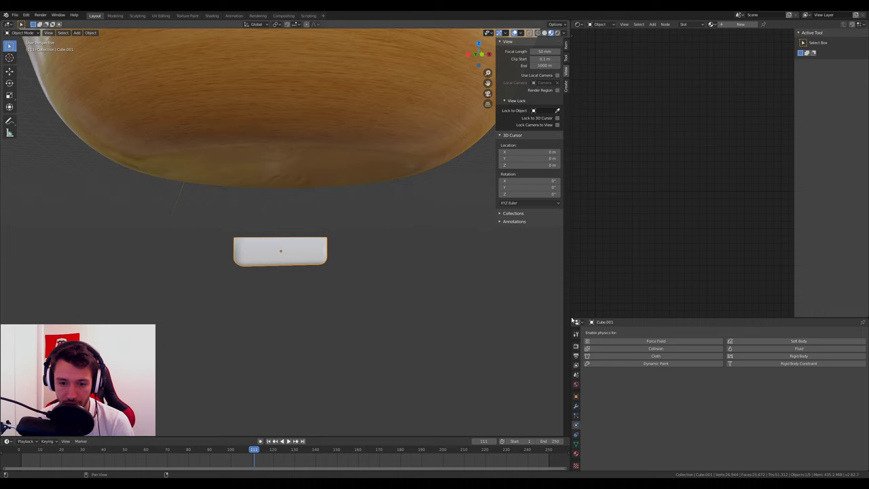
# Assign the existing 'wood' material to the small block.
pyautogui.click(576, 451)
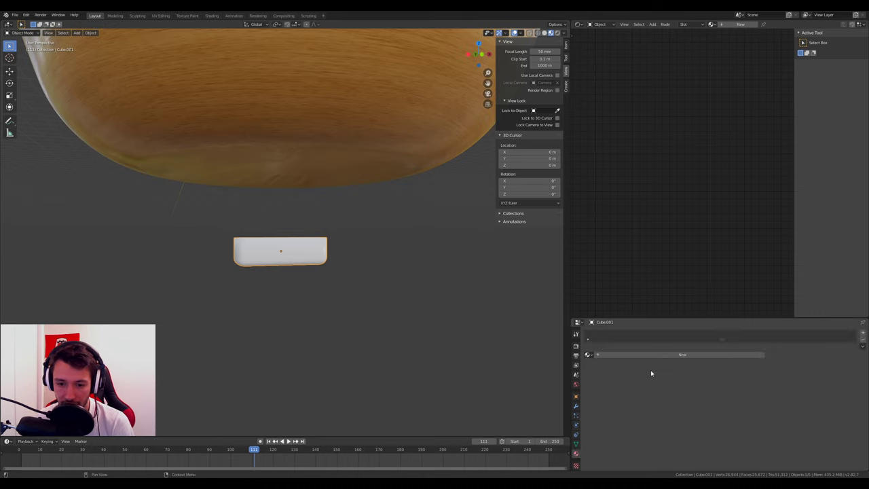
pyautogui.click(588, 355)
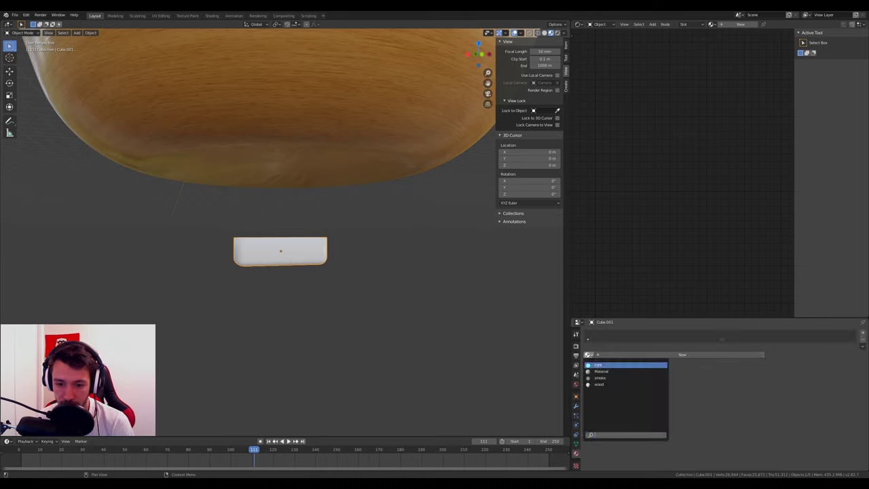
pyautogui.click(601, 384)
pyautogui.scroll(5, 284, 275)
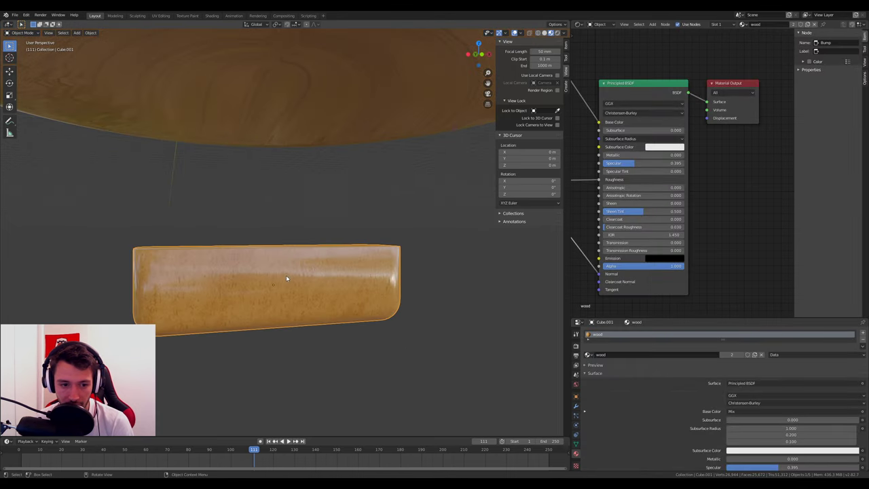
pyautogui.scroll(4, 248, 269)
pyautogui.scroll(-6, 258, 274)
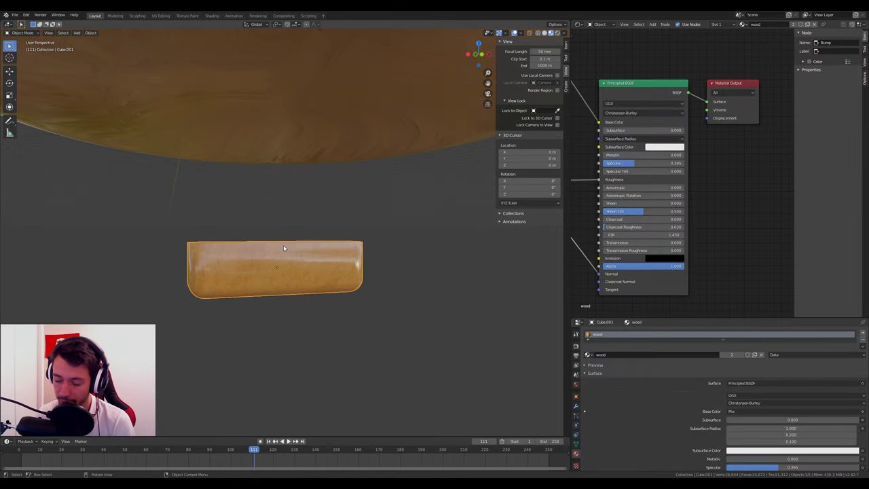
pyautogui.scroll(-3, 338, 180)
# Position the block under the diffuser's base, raising it along Z until it tucks underneath.
pyautogui.press('ctrl+KP_7')
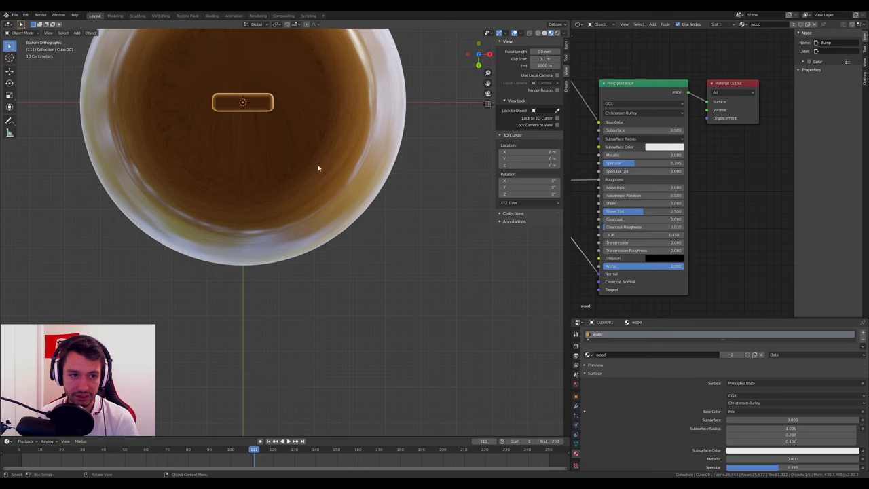
pyautogui.keyDown('shift'); pyautogui.moveTo(319, 168); pyautogui.dragTo(316, 248, button='middle'); pyautogui.keyUp('shift')
pyautogui.press('g')
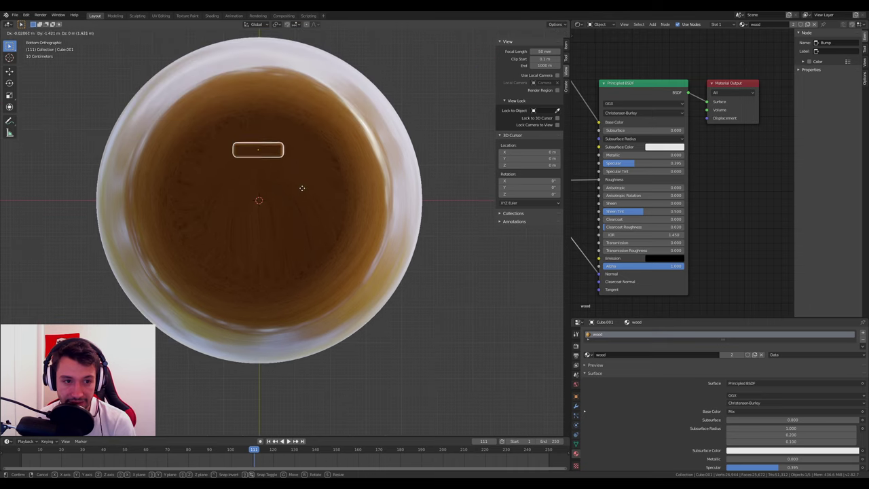
pyautogui.click(301, 178)
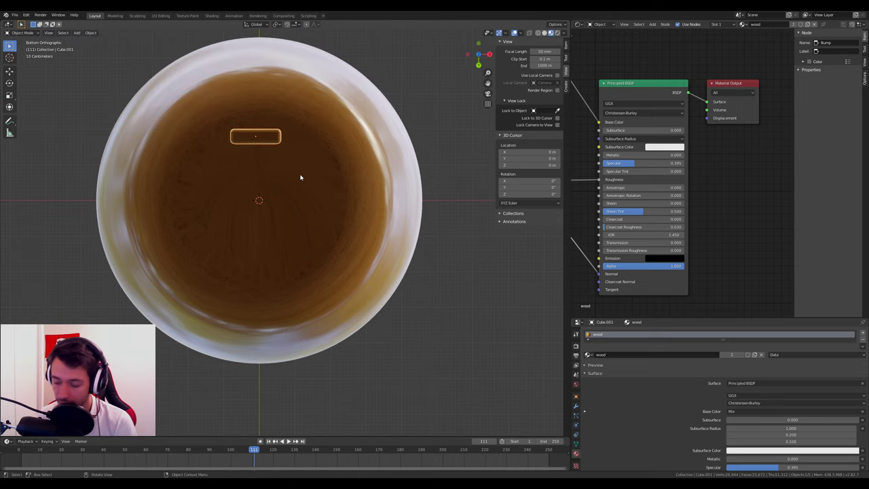
pyautogui.press('KP_1')
pyautogui.press('g')
pyautogui.press('z')
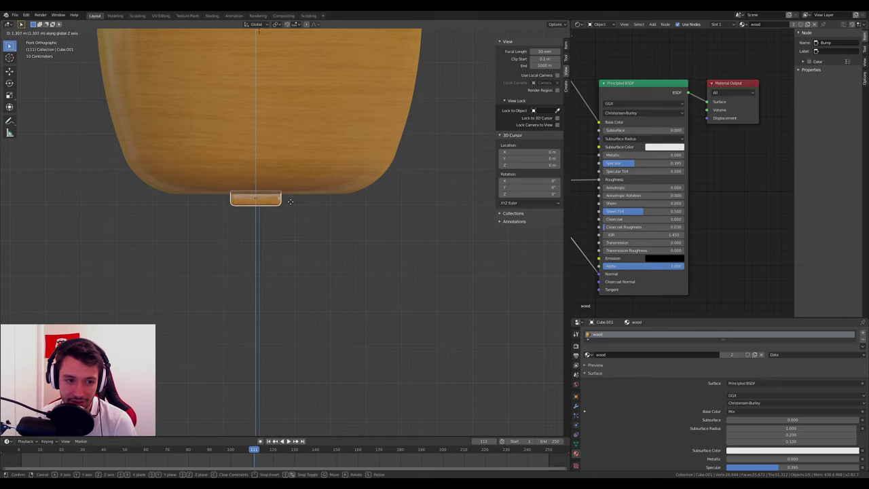
pyautogui.click(291, 199)
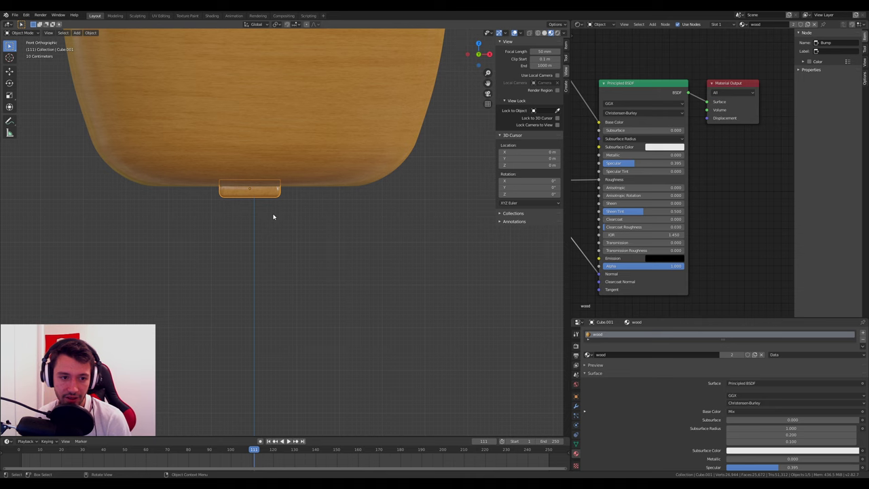
pyautogui.press('KP_7')
# Try spinning the block around the centre in Edit Mode, undoing the star-shaped result.
pyautogui.press('Tab')
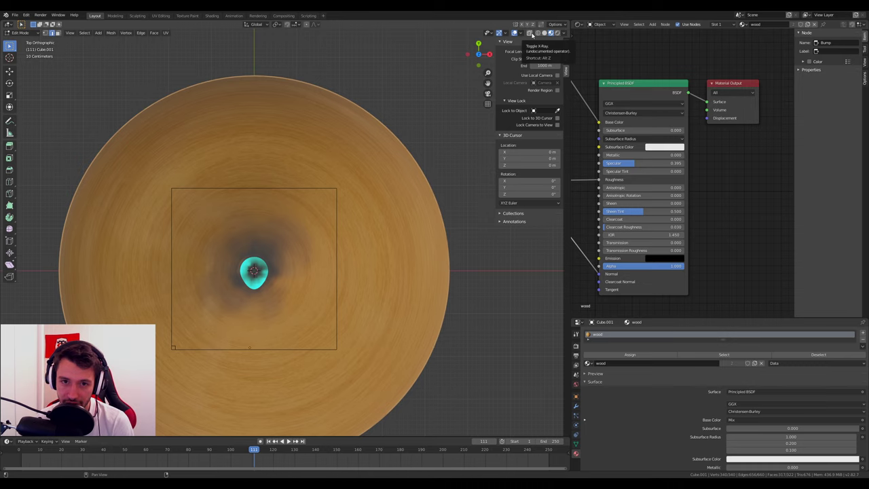
pyautogui.scroll(-1, 323, 296)
pyautogui.scroll(-2, 324, 296)
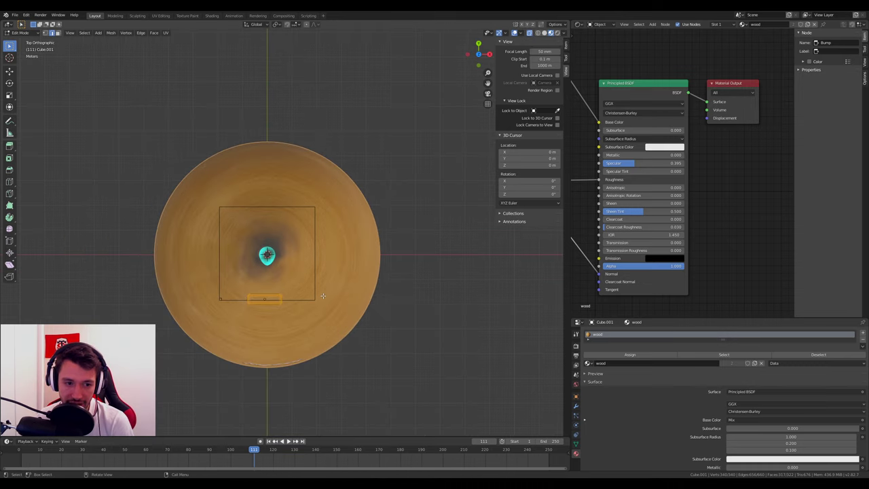
pyautogui.click(9, 217)
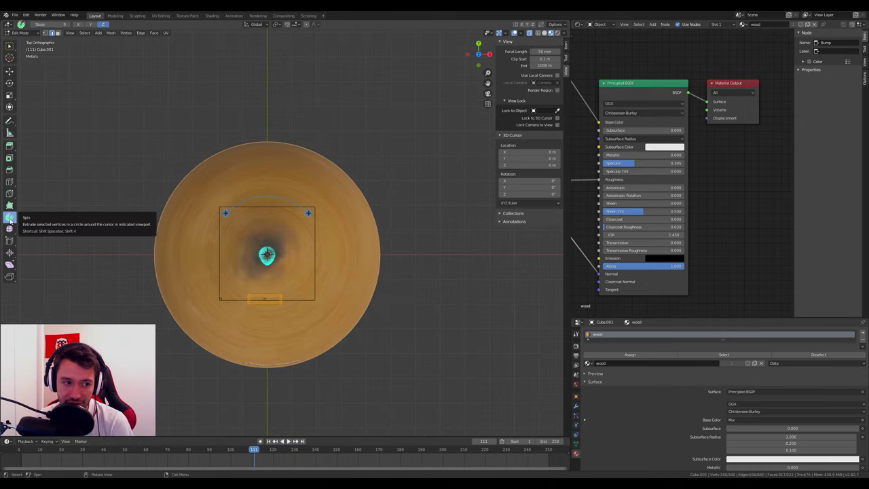
pyautogui.moveTo(309, 214); pyautogui.dragTo(282, 173)
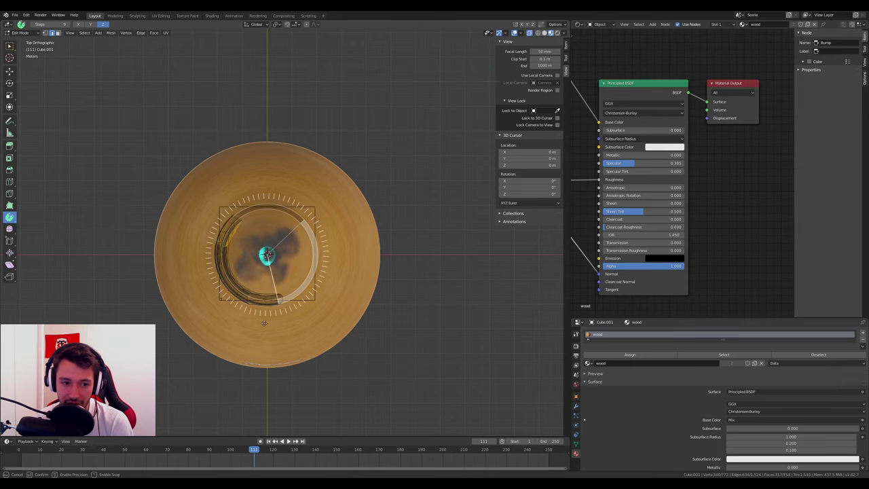
pyautogui.press('Escape')
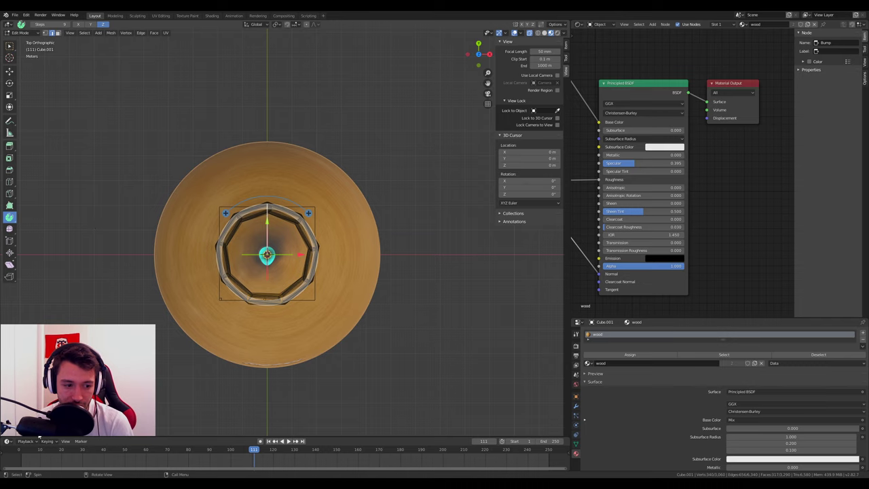
pyautogui.moveTo(267, 203); pyautogui.dragTo(267, 204)
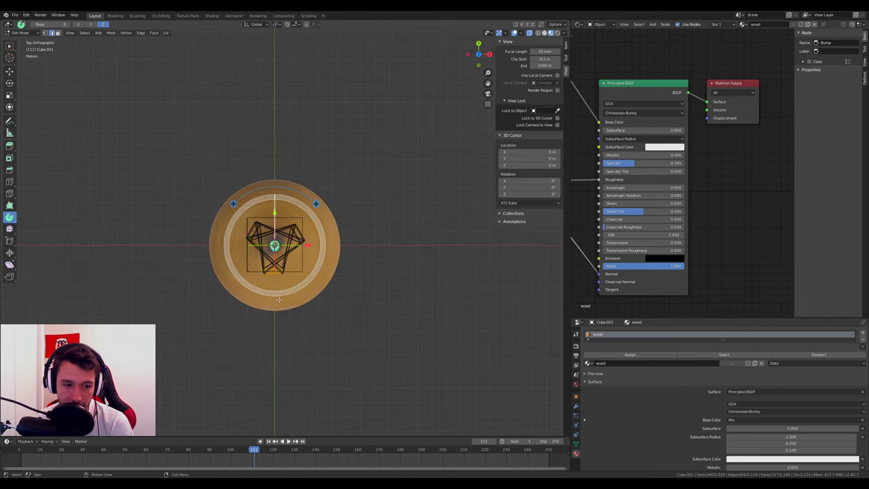
pyautogui.moveTo(267, 204)
pyautogui.mouseDown(button='middle')
pyautogui.moveTo(296, 202)
pyautogui.moveTo(283, 219)
pyautogui.mouseUp(button='middle')
pyautogui.hotkey('ctrl', 'z')
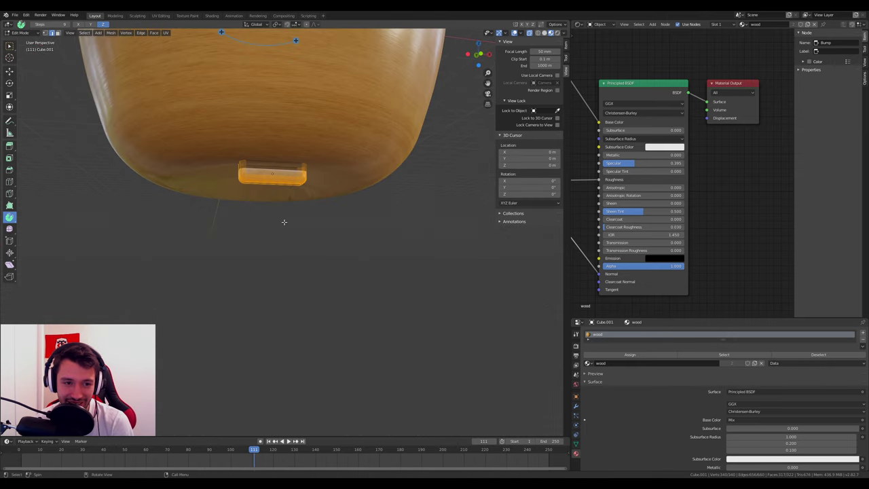
# Spin the block into three evenly spaced feet around the base's centre.
pyautogui.press('ctrl+KP_7')
pyautogui.press('KP_7')
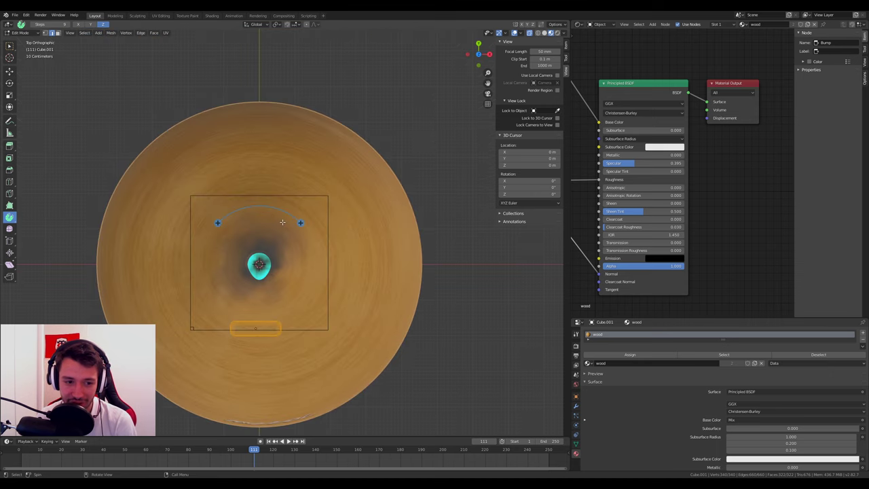
pyautogui.moveTo(301, 223)
pyautogui.mouseDown()
pyautogui.moveTo(158, 255)
pyautogui.moveTo(217, 222)
pyautogui.mouseUp()
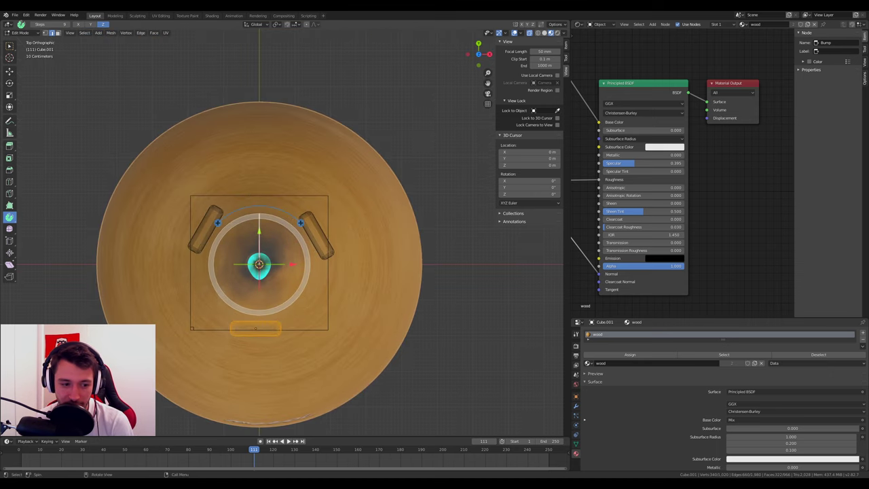
pyautogui.press('Tab')
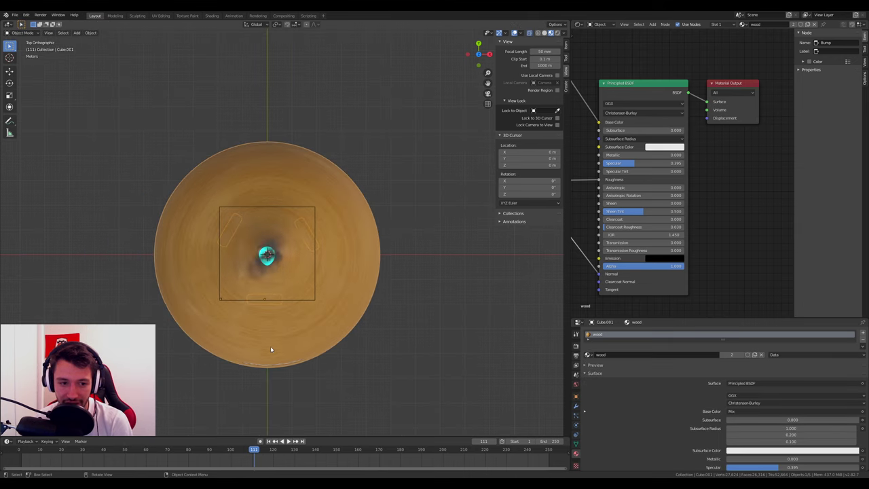
pyautogui.moveTo(270, 345)
pyautogui.mouseDown(button='middle')
pyautogui.moveTo(301, 413)
pyautogui.moveTo(293, 317)
pyautogui.moveTo(288, 379)
pyautogui.moveTo(289, 245)
pyautogui.moveTo(289, 254)
pyautogui.mouseUp(button='middle')
# Add an enlarged floor plane at the diffuser's base and check it through the camera.
pyautogui.press('KP_1')
pyautogui.hotkey('shift', 'a')
pyautogui.moveTo(270, 254)
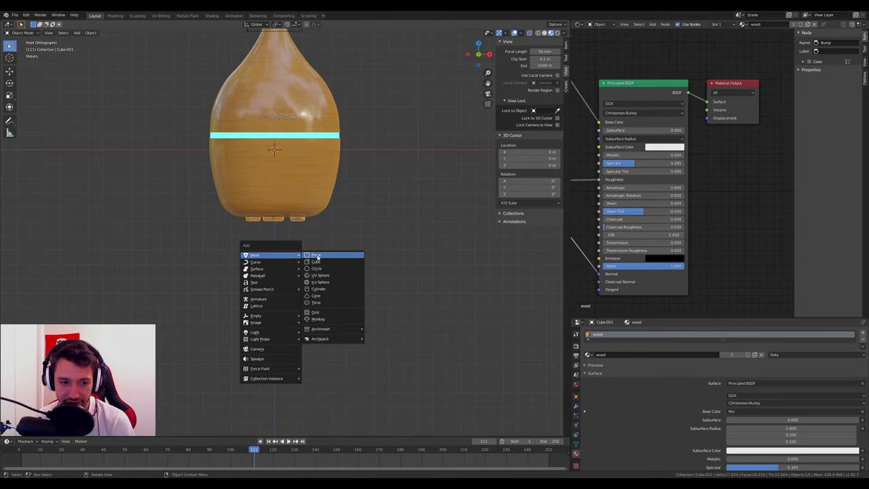
pyautogui.click(325, 256)
pyautogui.press('g')
pyautogui.press('z')
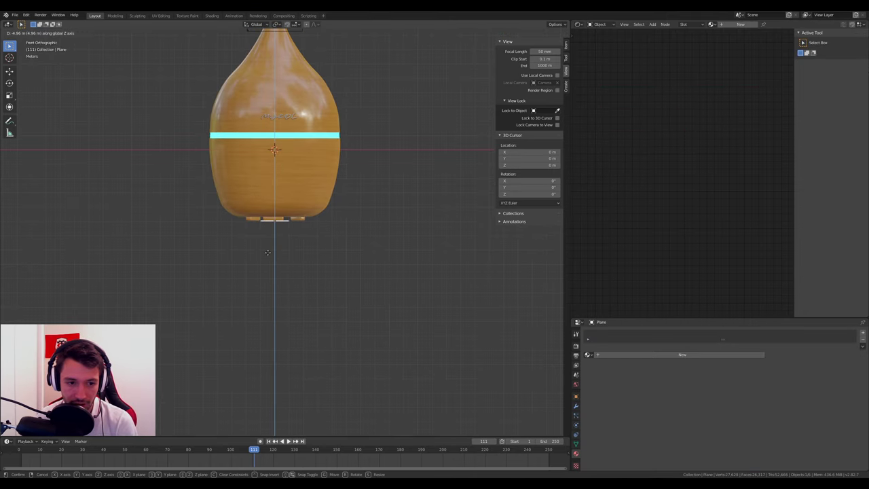
pyautogui.click(268, 252)
pyautogui.press('s')
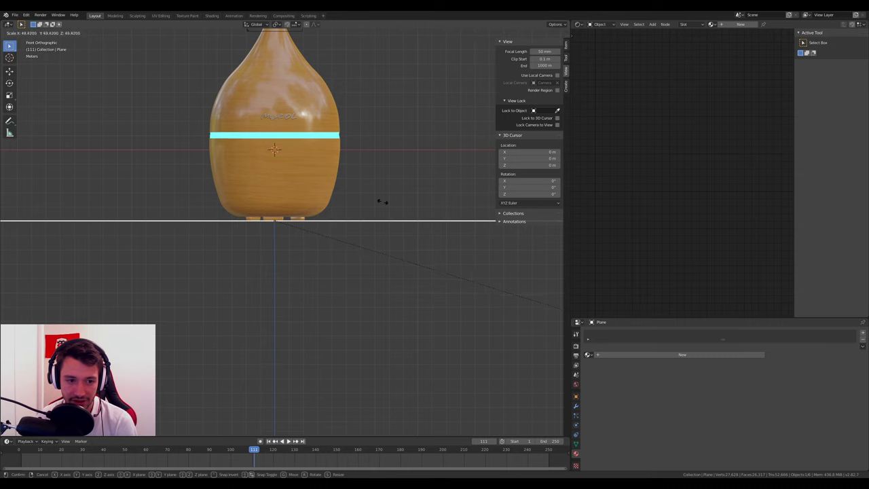
pyautogui.click(383, 201)
pyautogui.press('KP_0')
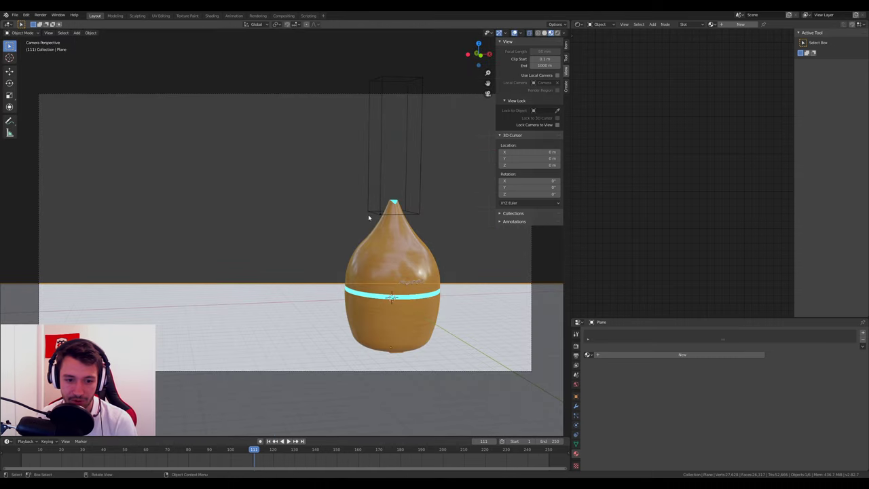
pyautogui.keyDown('shift'); pyautogui.moveTo(373, 232); pyautogui.dragTo(305, 216, button='middle'); pyautogui.keyUp('shift')
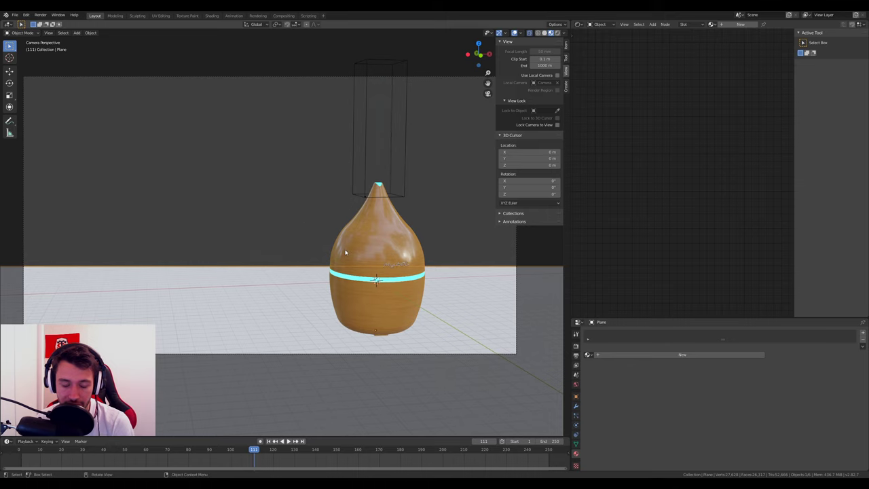
pyautogui.keyDown('shift'); pyautogui.moveTo(467, 277); pyautogui.dragTo(440, 284, button='middle'); pyautogui.keyUp('shift')
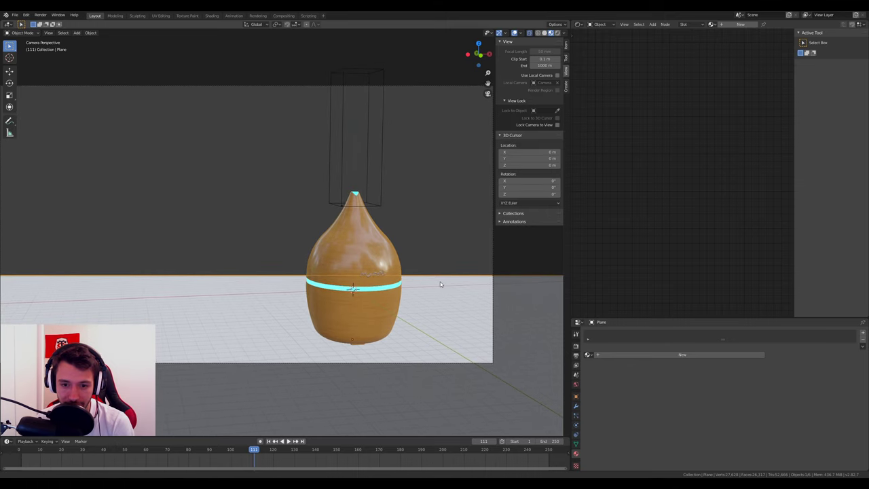
# Set the render device to GPU Compute and render samples to 300.
pyautogui.click(575, 347)
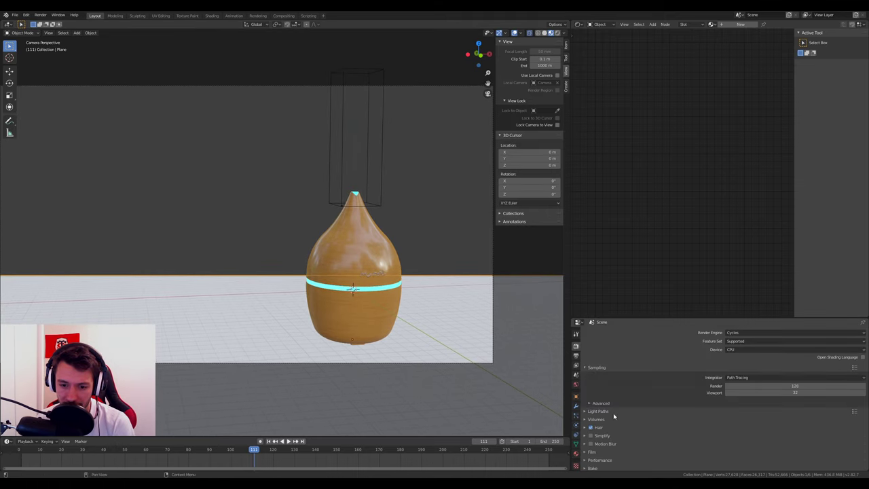
pyautogui.scroll(-1, 600, 438)
pyautogui.click(588, 435)
pyautogui.scroll(-4, 611, 438)
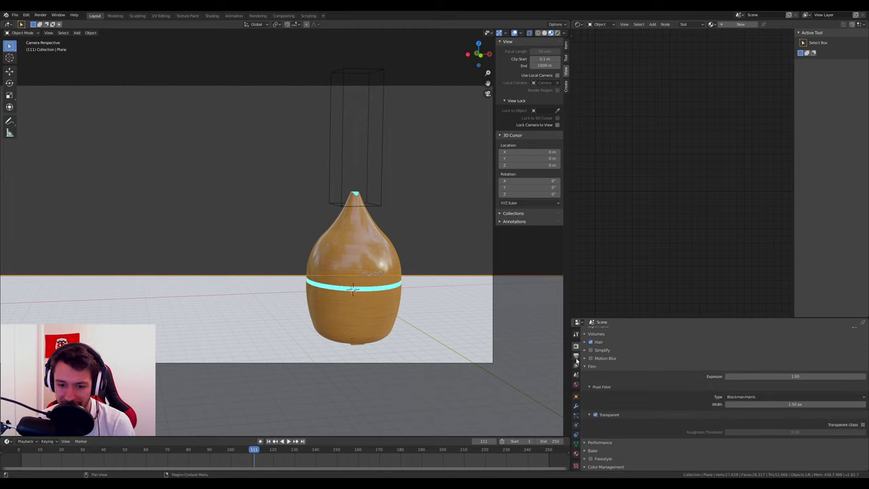
pyautogui.scroll(5, 614, 369)
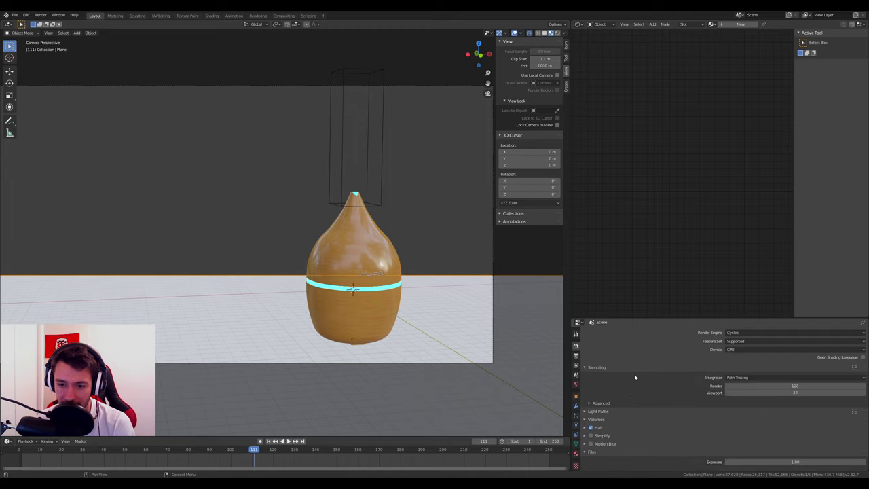
pyautogui.click(739, 350)
pyautogui.click(738, 365)
pyautogui.click(789, 379)
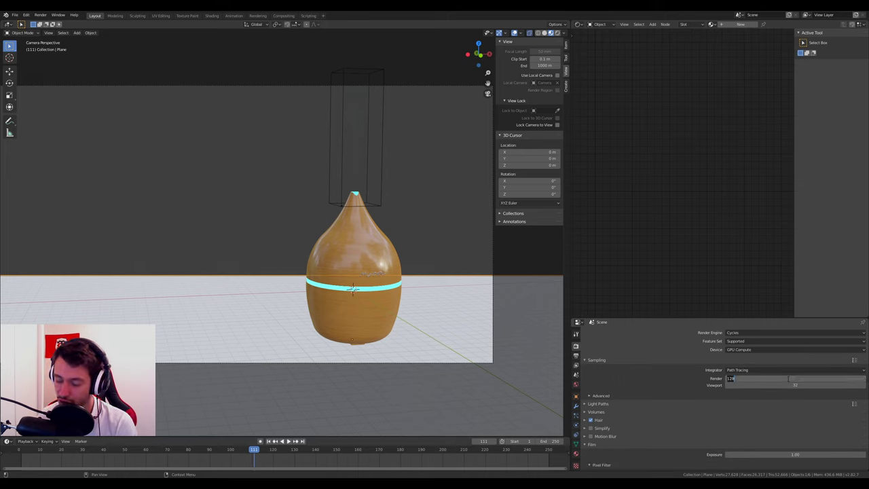
pyautogui.write('50')
pyautogui.press('Return')
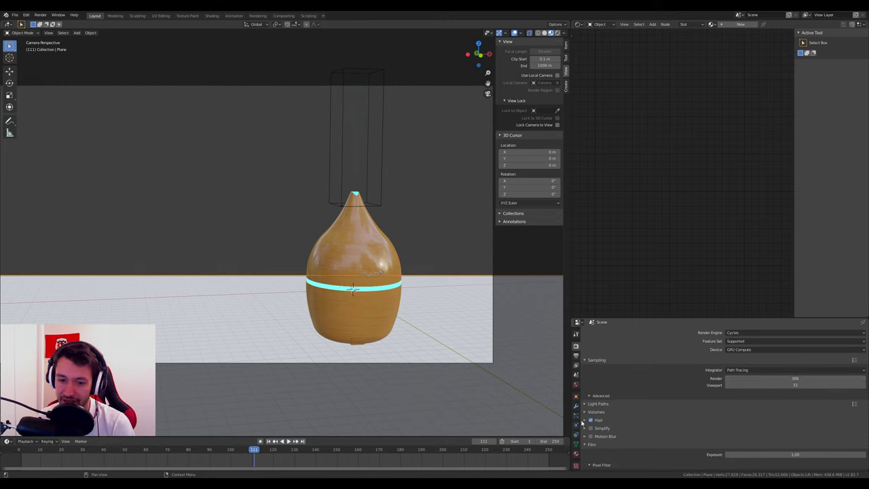
# Enable camera depth of field focused on the vase (Cylinder) at f/5.6.
pyautogui.click(493, 258)
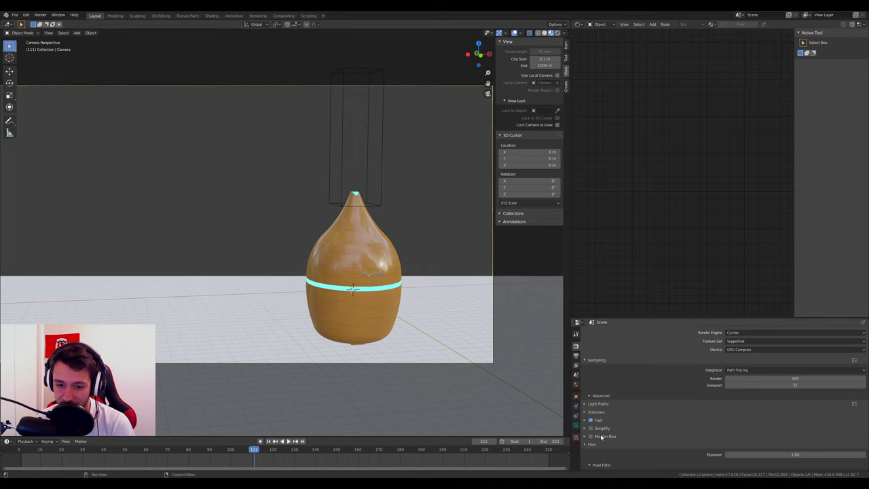
pyautogui.click(576, 426)
pyautogui.click(590, 450)
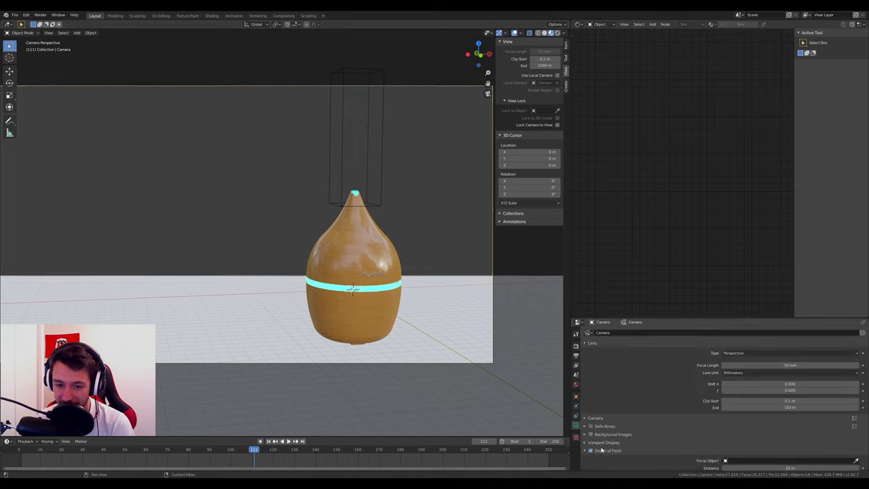
pyautogui.click(857, 461)
pyautogui.click(357, 253)
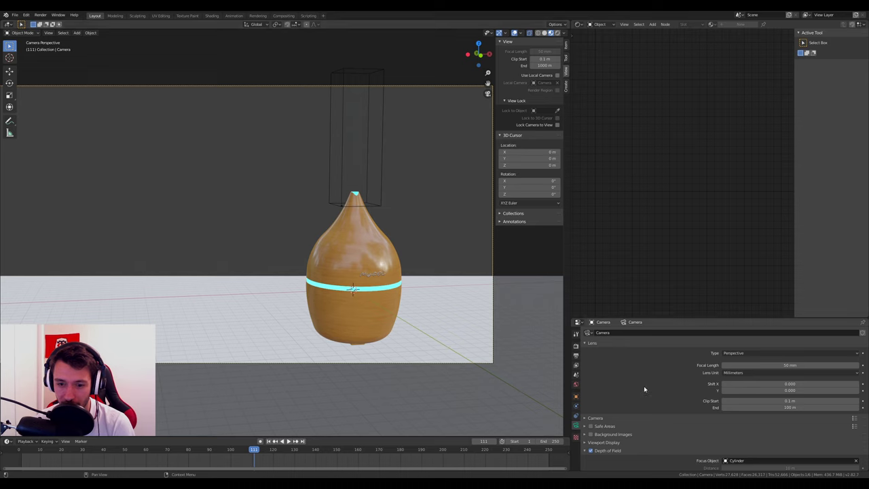
pyautogui.scroll(-3, 753, 441)
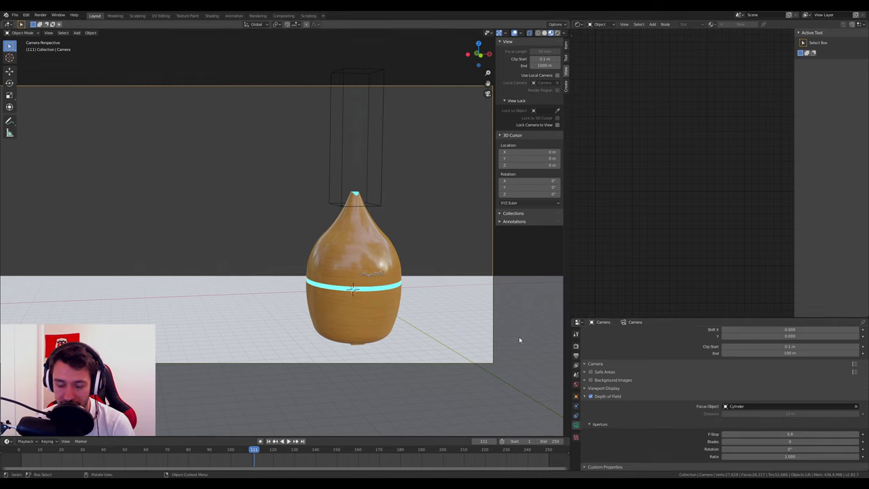
# Turn on world ambient occlusion and save the blend file.
pyautogui.click(576, 348)
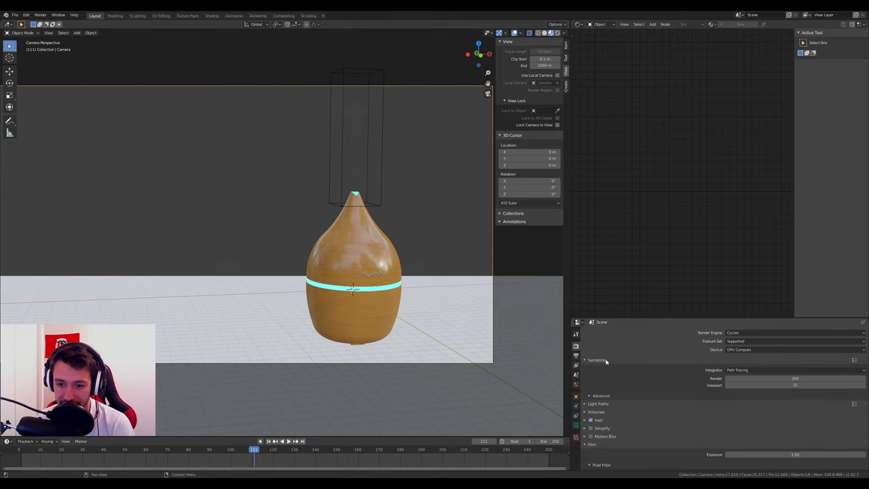
pyautogui.click(576, 385)
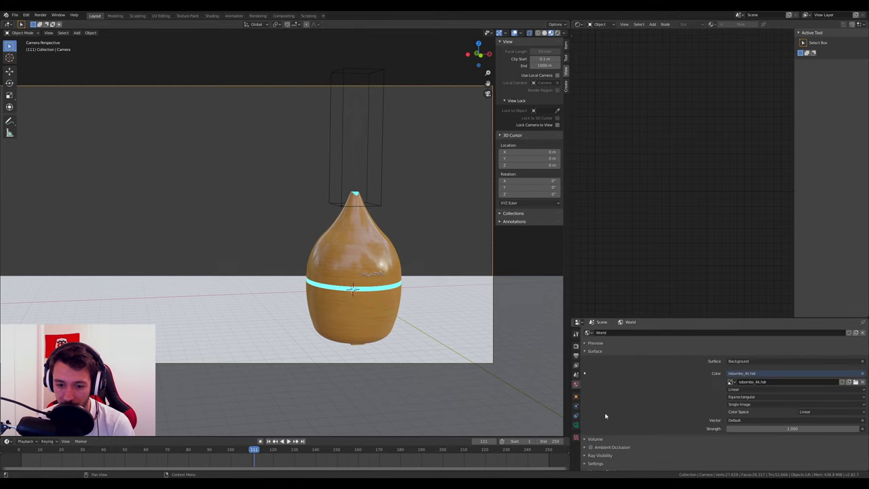
pyautogui.click(586, 448)
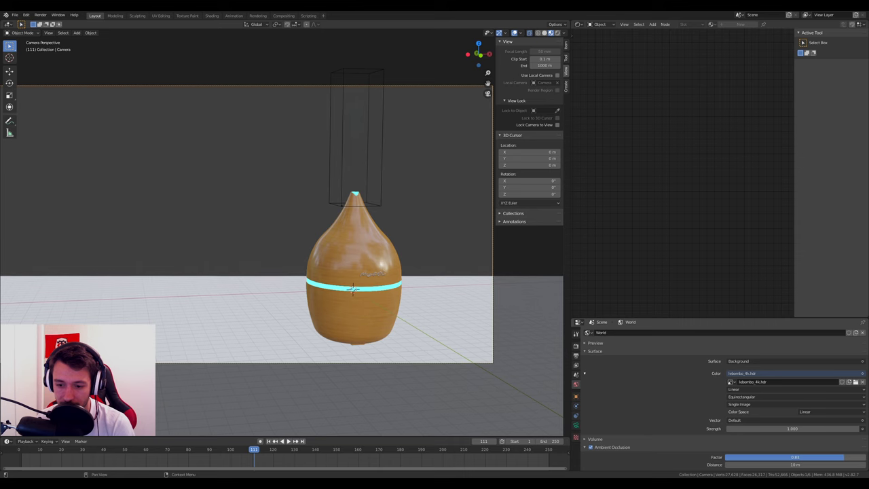
pyautogui.hotkey('ctrl', 's')
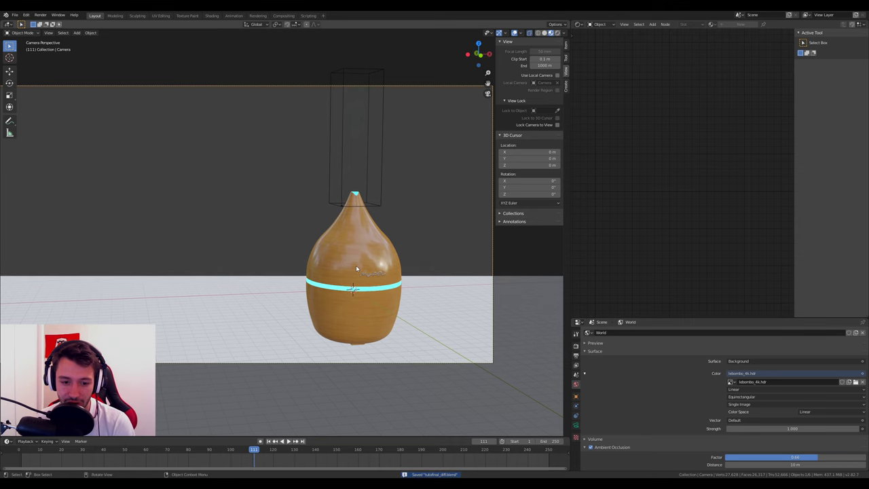
# Render frame 111, then pan and zoom the result to inspect the smoke plume.
pyautogui.press('F12')
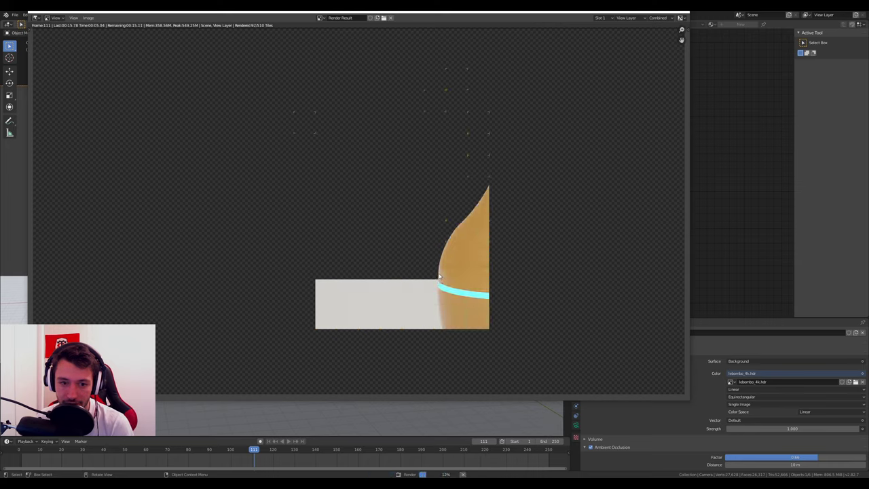
pyautogui.moveTo(446, 280); pyautogui.dragTo(395, 253, button='middle')
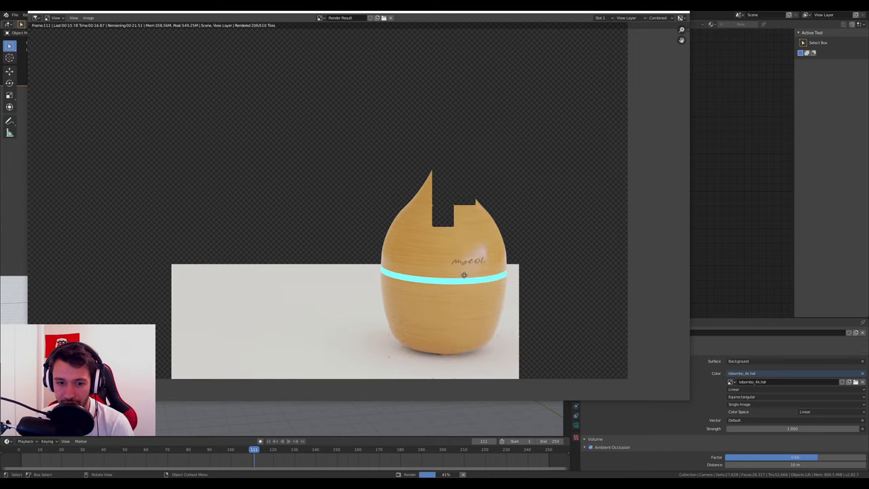
pyautogui.scroll(1, 469, 279)
pyautogui.scroll(2, 487, 296)
pyautogui.scroll(-2, 486, 296)
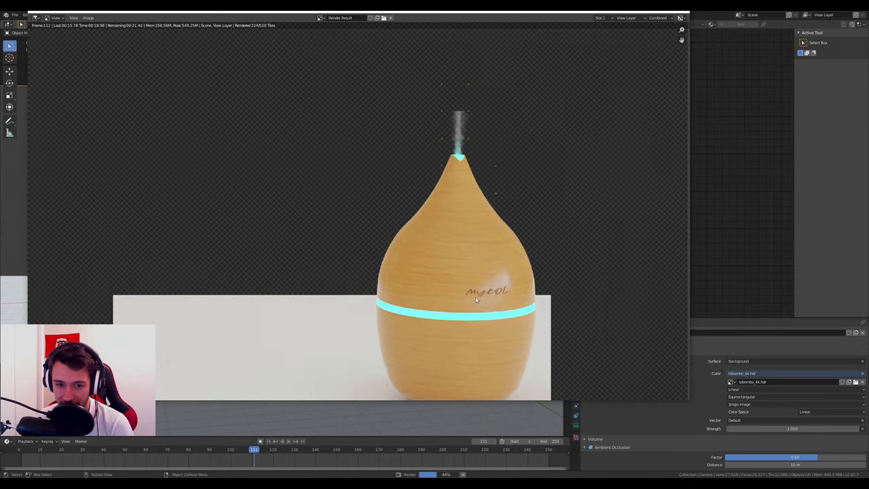
pyautogui.moveTo(463, 226); pyautogui.dragTo(449, 224, button='middle')
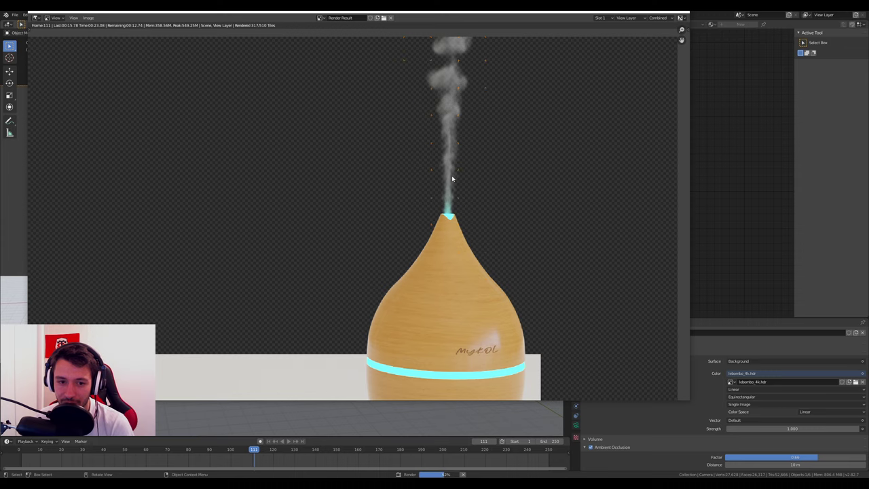
pyautogui.scroll(1, 470, 216)
pyautogui.moveTo(485, 229); pyautogui.dragTo(437, 215, button='middle')
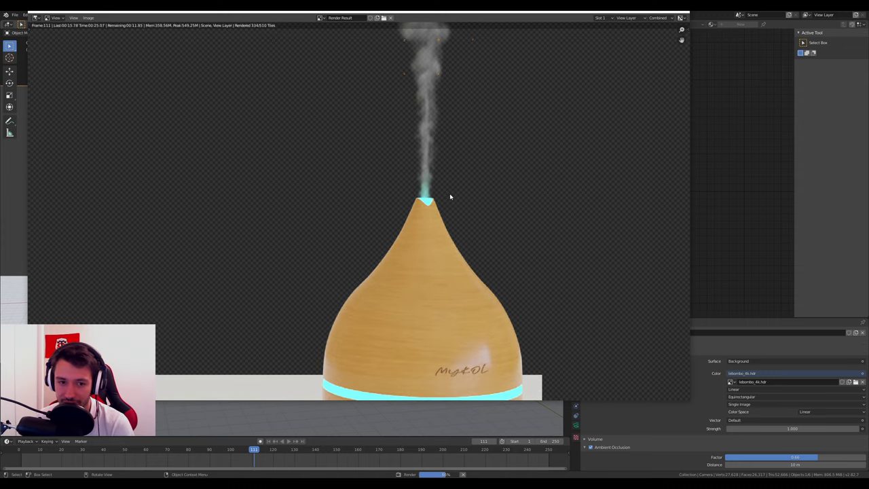
pyautogui.scroll(-2, 436, 216)
pyautogui.scroll(2, 433, 224)
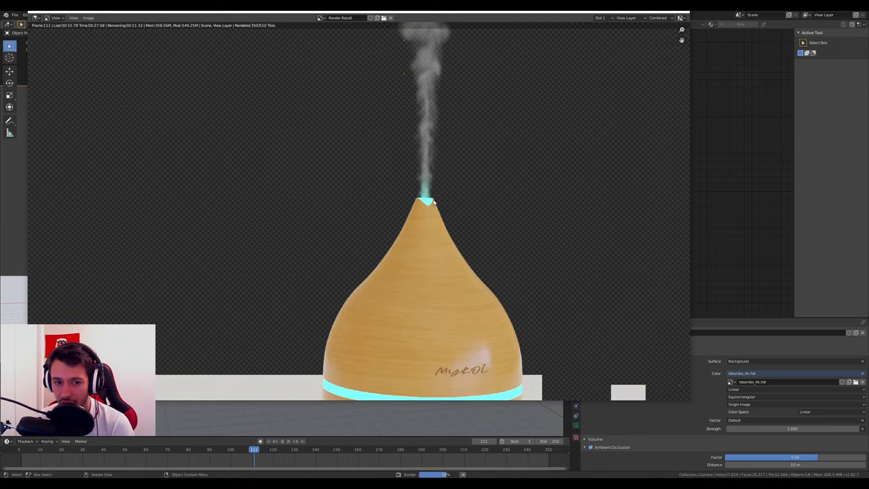
pyautogui.scroll(-2, 423, 190)
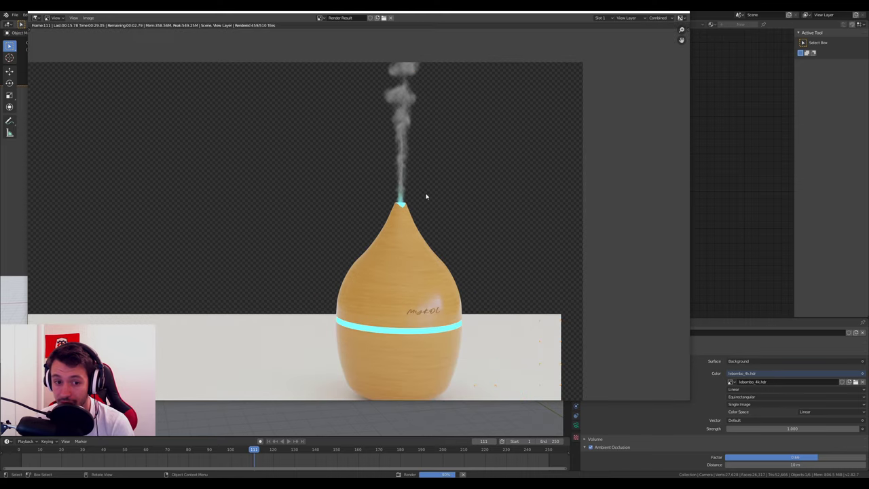
pyautogui.scroll(-2, 401, 217)
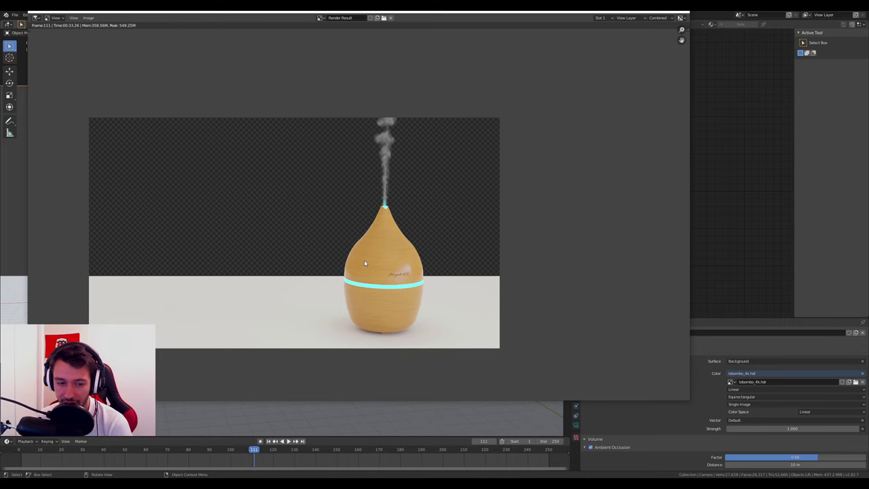
# Close the Render Result window and orbit back around the 3D scene.
pyautogui.press('Escape')
pyautogui.moveTo(364, 260)
pyautogui.mouseDown(button='middle')
pyautogui.moveTo(409, 272)
pyautogui.moveTo(257, 261)
pyautogui.moveTo(364, 266)
pyautogui.moveTo(307, 256)
pyautogui.mouseUp(button='middle')
pyautogui.scroll(2, 321, 269)
pyautogui.scroll(-2, 257, 260)
pyautogui.hotkey('shift', 'a')
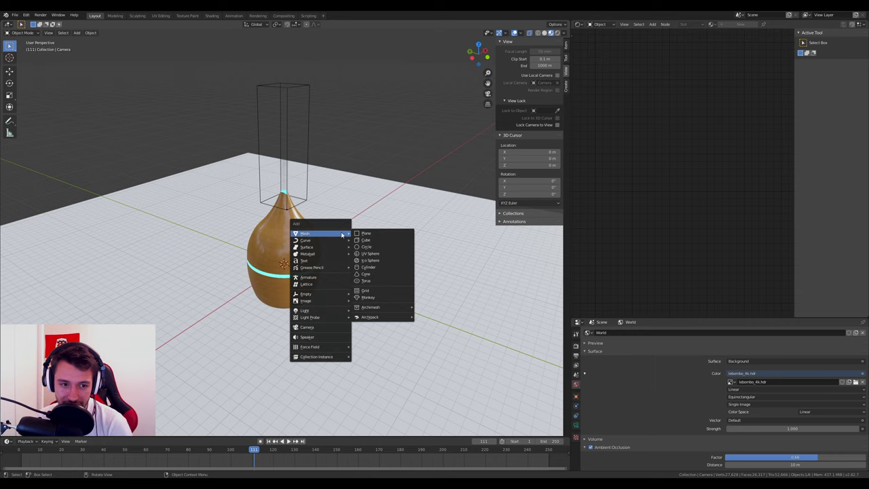
pyautogui.moveTo(305, 310)
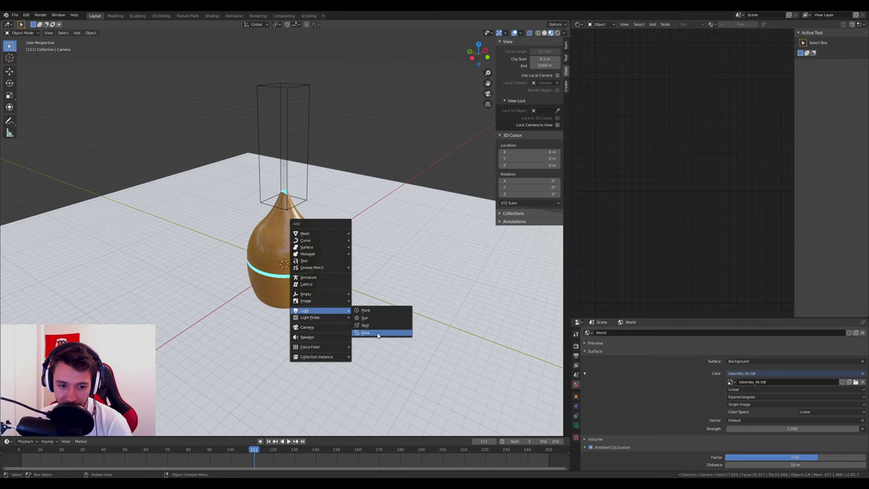
# Add an area light and raise it vertically above the diffuser.
pyautogui.click(378, 335)
pyautogui.moveTo(358, 309); pyautogui.dragTo(348, 293, button='middle')
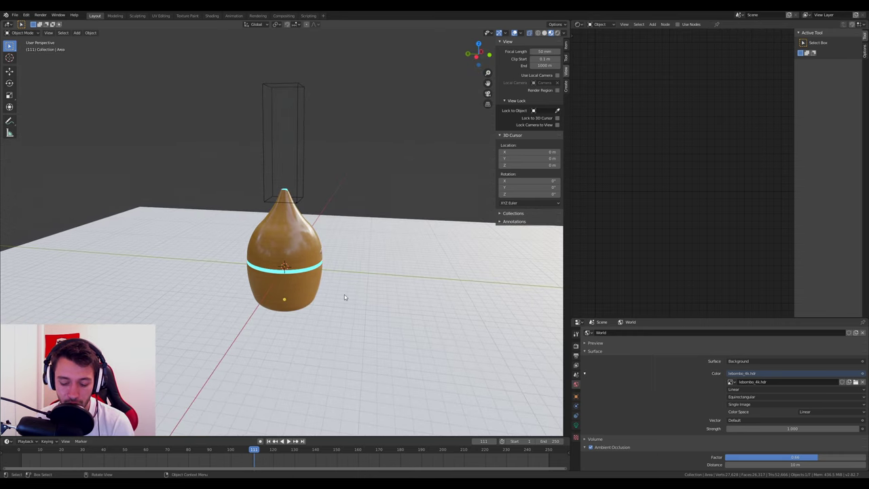
pyautogui.press('g')
pyautogui.press('z')
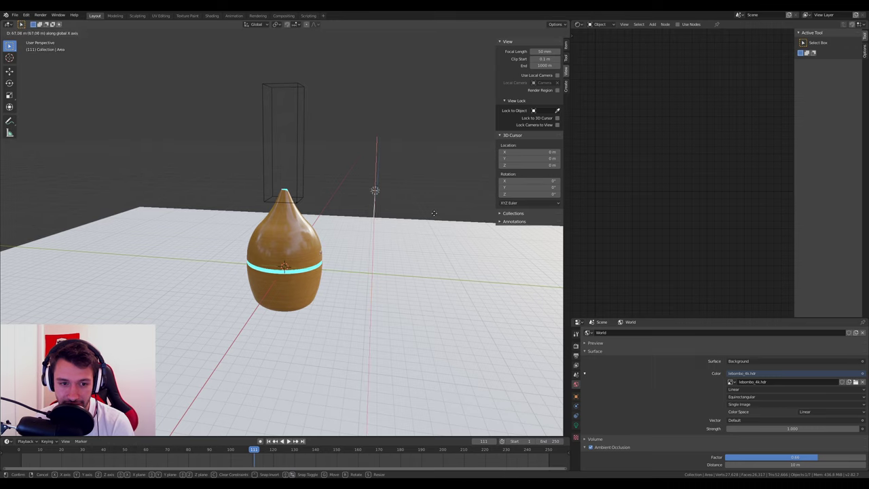
pyautogui.click(434, 213)
pyautogui.moveTo(374, 195); pyautogui.dragTo(309, 239)
pyautogui.moveTo(309, 239)
pyautogui.mouseDown(button='middle')
pyautogui.moveTo(380, 241)
pyautogui.moveTo(362, 254)
pyautogui.moveTo(450, 260)
pyautogui.mouseUp(button='middle')
pyautogui.scroll(-5, 378, 262)
# Move the area light far to the side along X and tilt it toward the vase.
pyautogui.press('g')
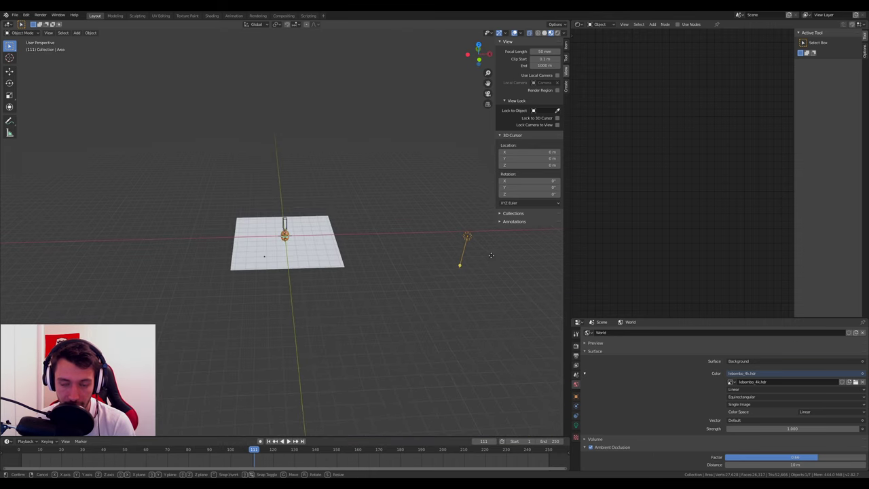
pyautogui.press('x')
pyautogui.click(413, 244)
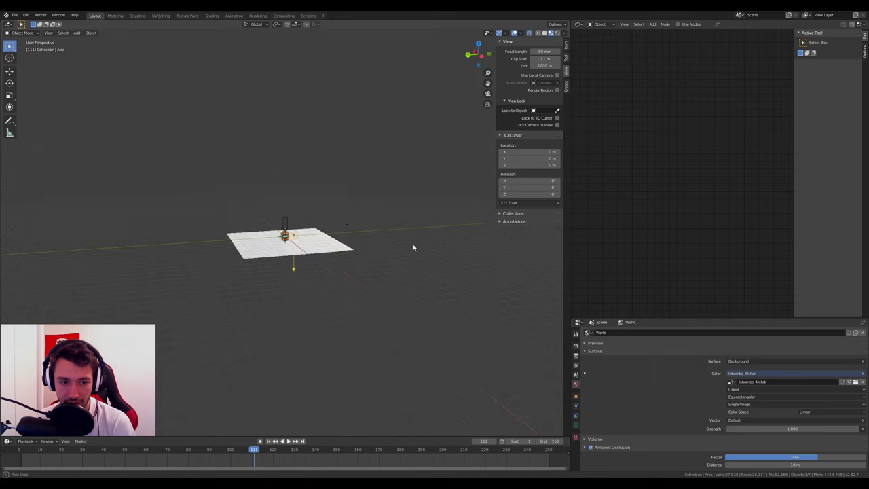
pyautogui.scroll(4, 413, 244)
pyautogui.moveTo(413, 243)
pyautogui.mouseDown(button='middle')
pyautogui.moveTo(316, 256)
pyautogui.moveTo(316, 196)
pyautogui.mouseUp(button='middle')
pyautogui.scroll(3, 316, 196)
pyautogui.moveTo(319, 177); pyautogui.dragTo(309, 176)
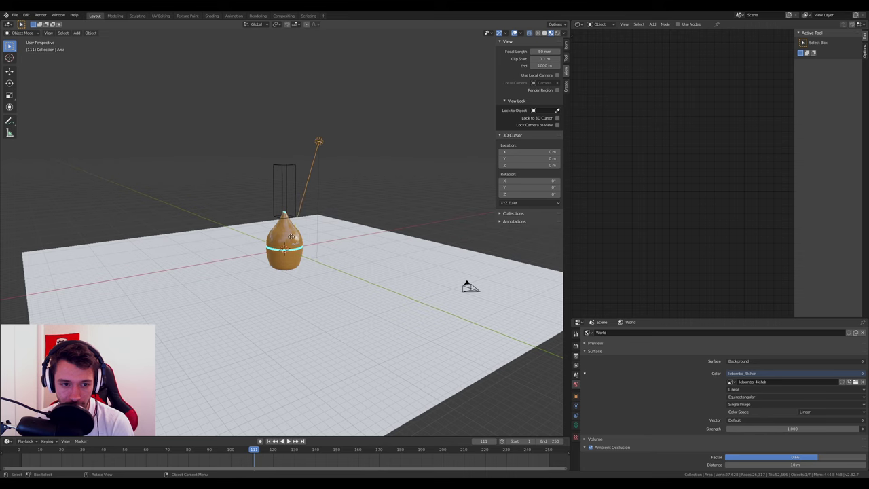
# Preview in Rendered shading and set the area light to 387.4 W power and 3.63 m size.
pyautogui.click(576, 423)
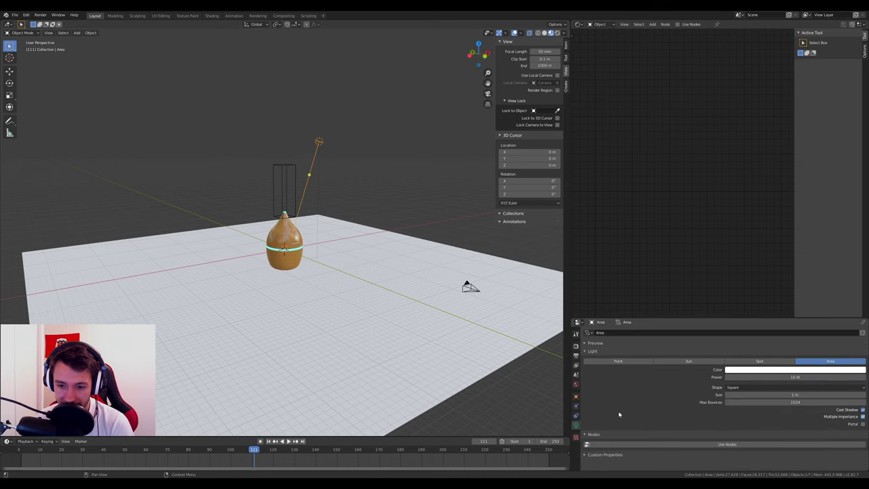
pyautogui.click(558, 32)
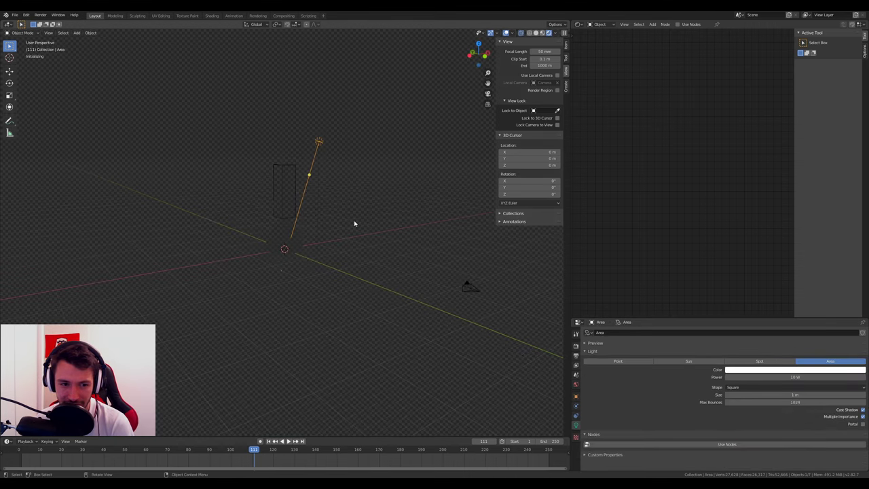
pyautogui.scroll(8, 319, 286)
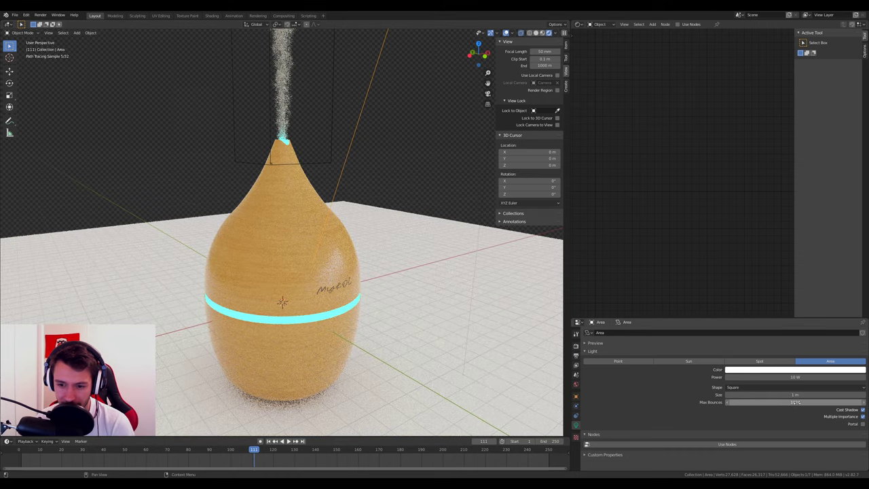
pyautogui.moveTo(788, 394)
pyautogui.mouseDown()
pyautogui.moveTo(812, 395)
pyautogui.moveTo(781, 394)
pyautogui.moveTo(797, 377)
pyautogui.moveTo(774, 377)
pyautogui.mouseUp()
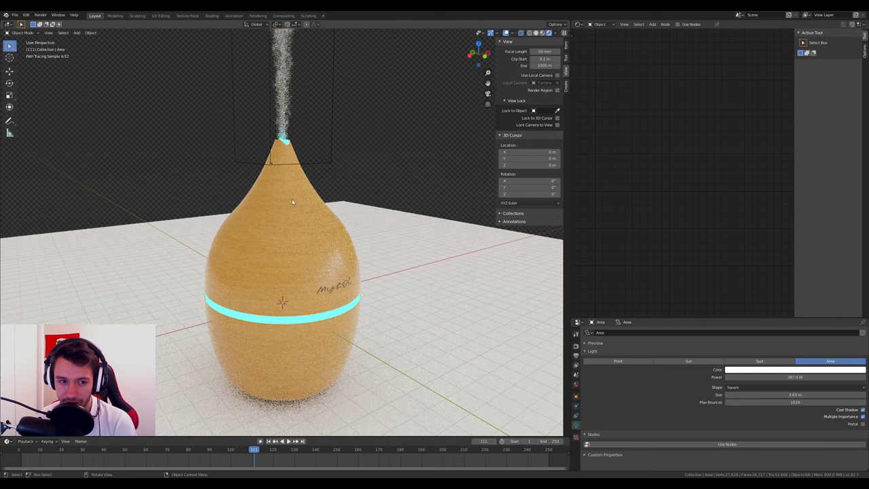
pyautogui.hotkey('ctrl', 'z')
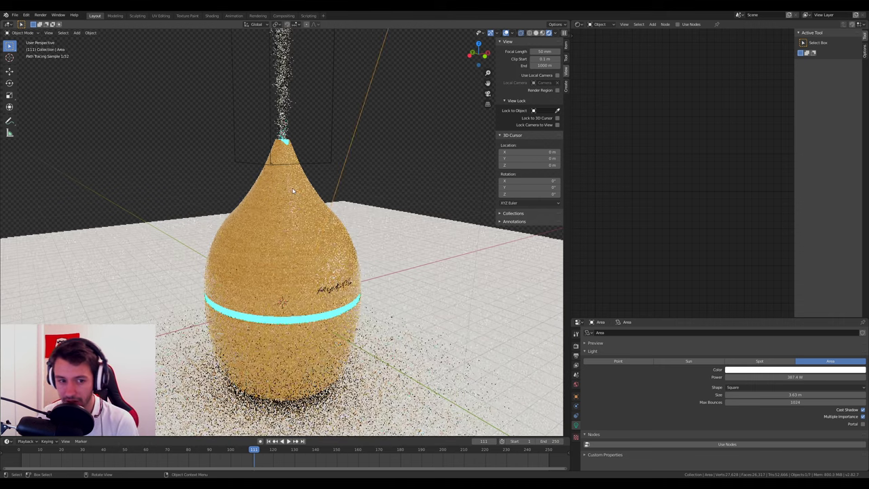
pyautogui.press('KP_0')
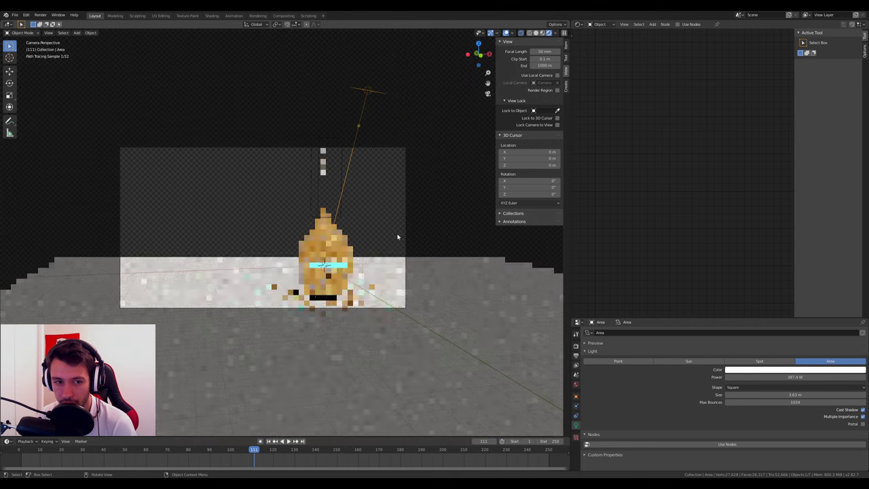
# Select the camera, enable Lock Camera to View, and shift its framing sideways.
pyautogui.click(404, 234)
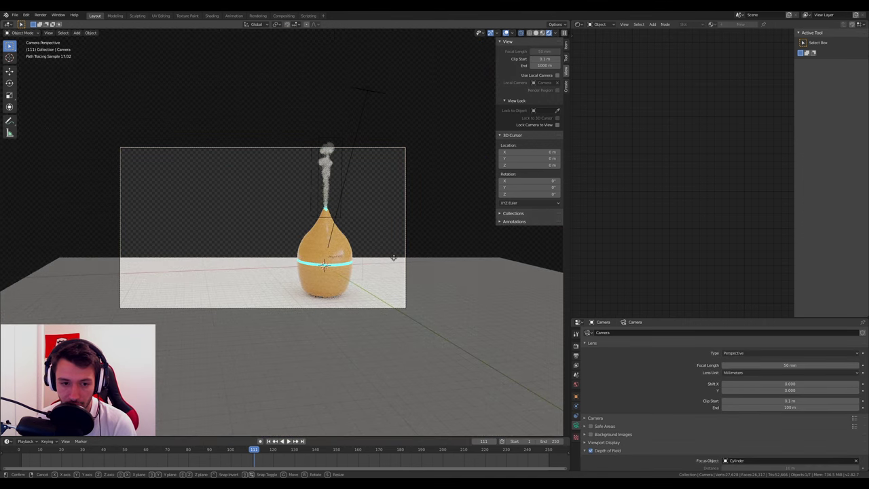
pyautogui.press('g')
pyautogui.press('z')
pyautogui.press('z')
pyautogui.rightClick(411, 257)
pyautogui.click(557, 124)
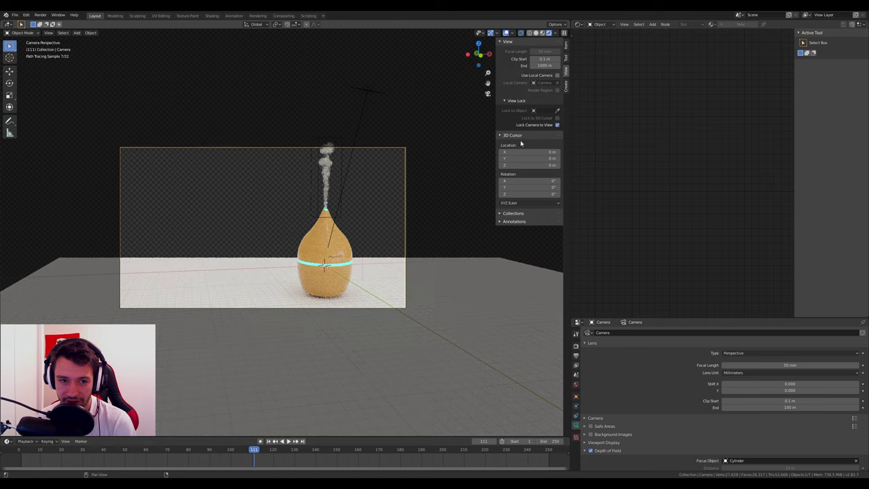
pyautogui.moveTo(400, 216)
pyautogui.keyDown('shift'); pyautogui.mouseDown(button='middle')
pyautogui.moveTo(320, 215)
pyautogui.moveTo(342, 218)
pyautogui.mouseUp(button='middle'); pyautogui.keyUp('shift')
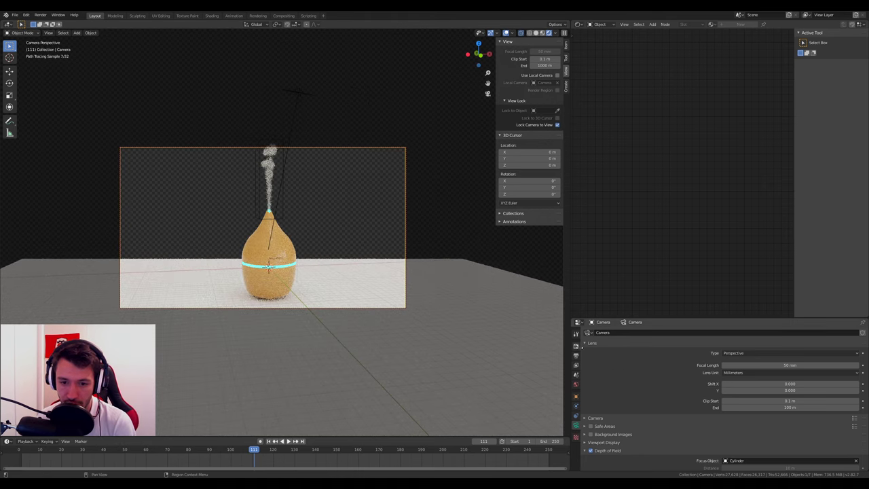
# Set output Resolution Y to 1920 for a square 1920 × 1920 frame and dolly closer.
pyautogui.click(577, 348)
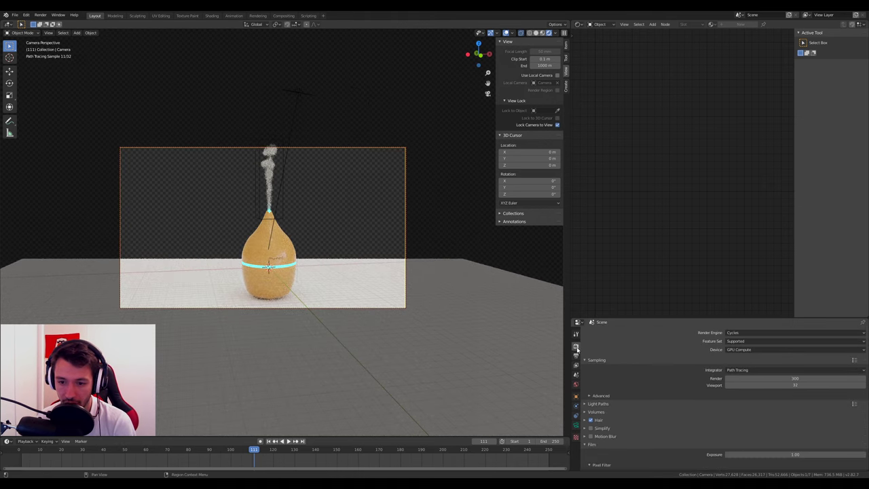
pyautogui.click(575, 357)
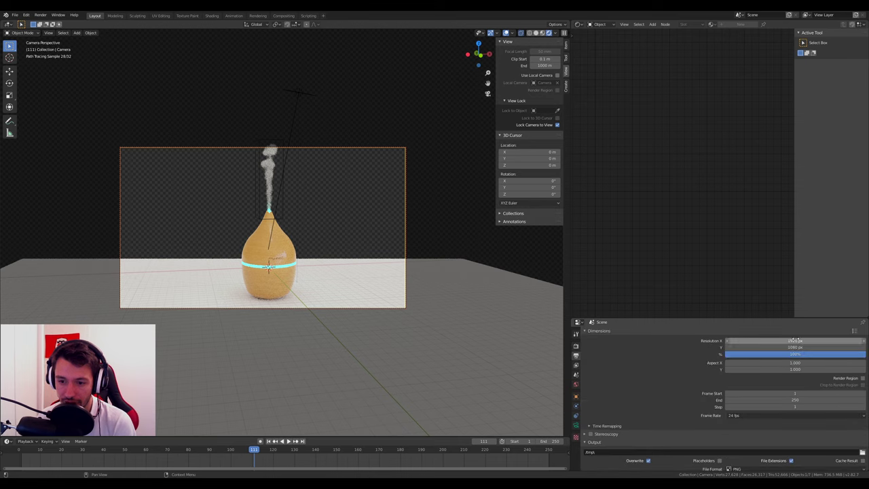
pyautogui.doubleClick(793, 346)
pyautogui.write('0')
pyautogui.press('Return')
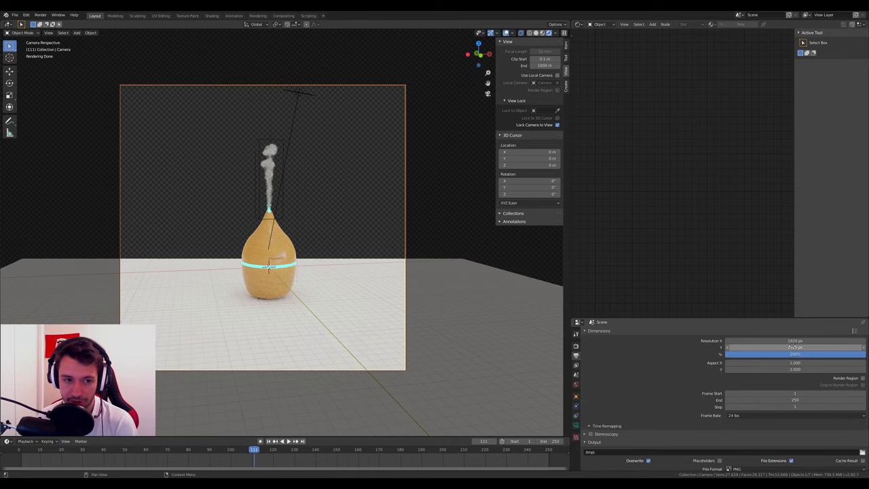
pyautogui.scroll(2, 408, 260)
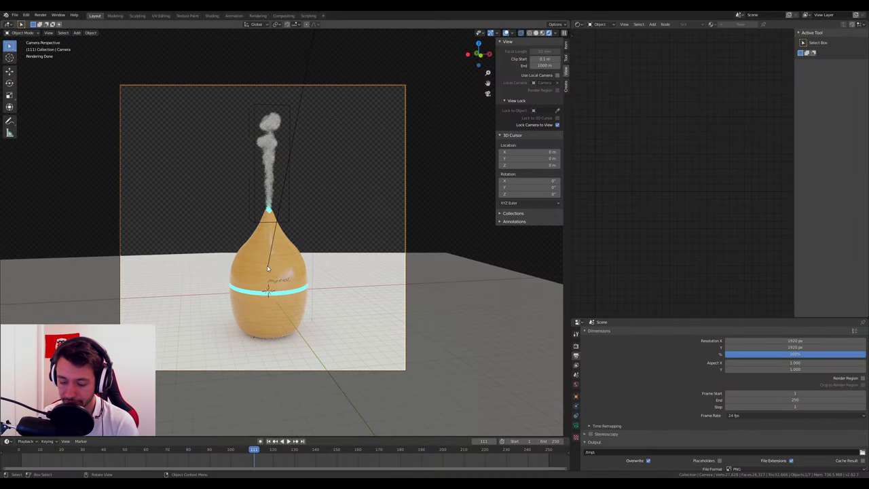
# Render the 1920 × 1920 frame 111, review it, close it, and dolly the camera slightly closer.
pyautogui.press('F12')
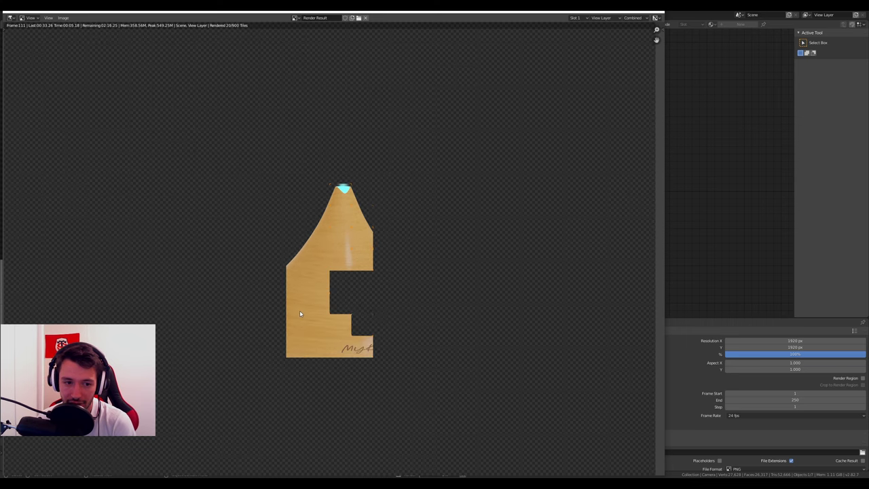
pyautogui.scroll(-2, 299, 310)
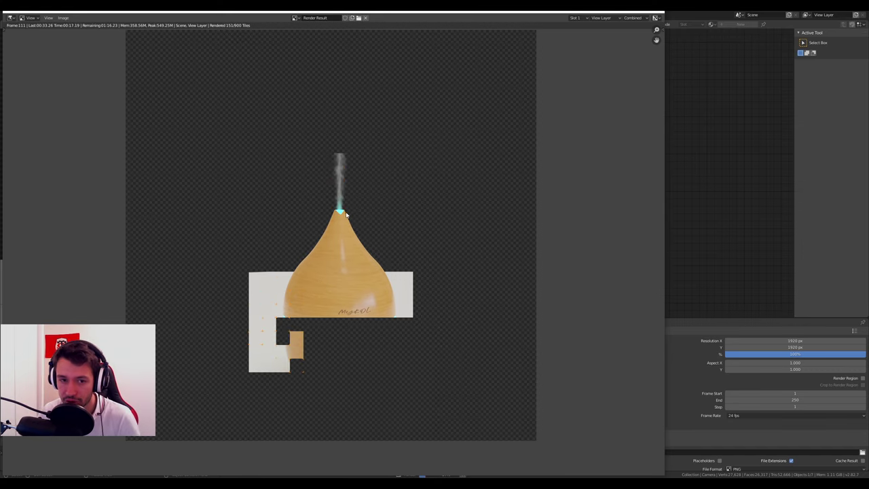
pyautogui.scroll(2, 346, 234)
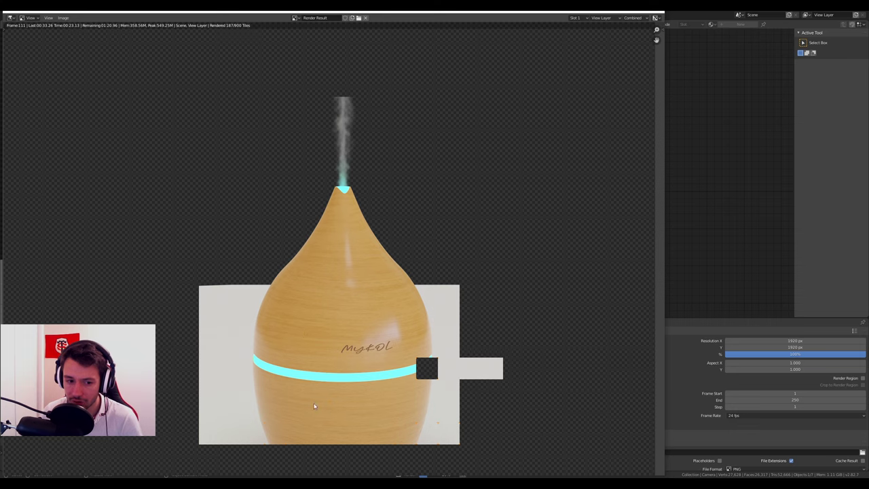
pyautogui.scroll(-2, 321, 305)
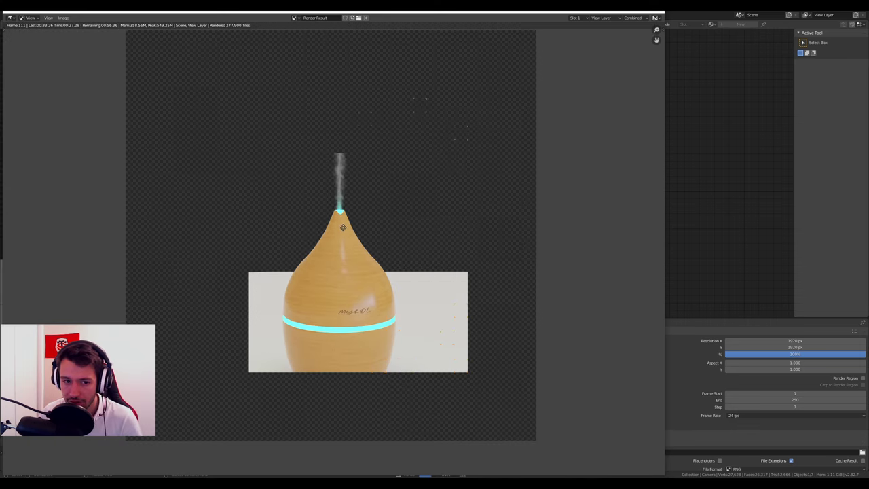
pyautogui.moveTo(343, 228); pyautogui.dragTo(344, 259, button='middle')
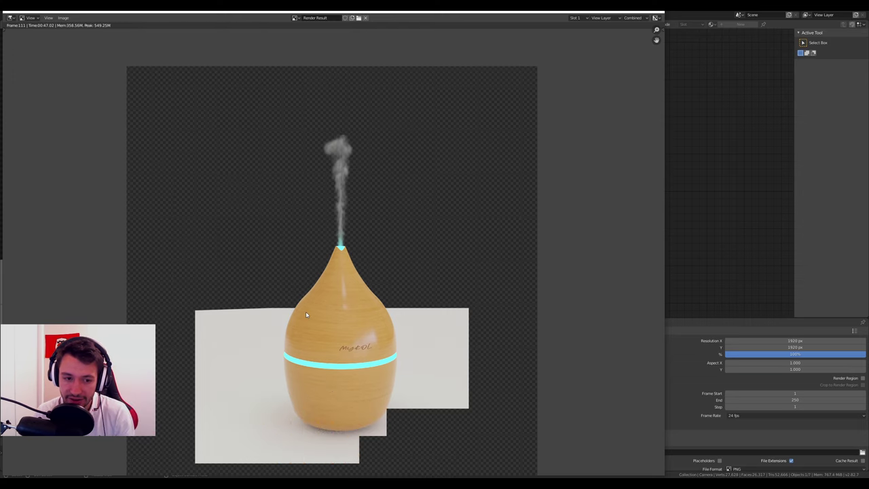
pyautogui.press('Escape')
pyautogui.scroll(2, 378, 286)
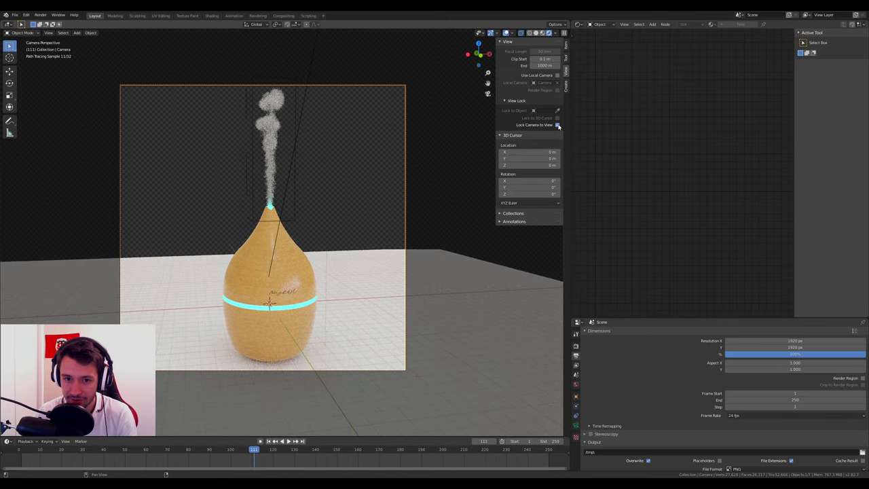
# Disable Lock Camera to View, leave camera view, and switch to solid shading over the floor plane.
pyautogui.click(559, 125)
pyautogui.moveTo(456, 283); pyautogui.dragTo(489, 259, button='middle')
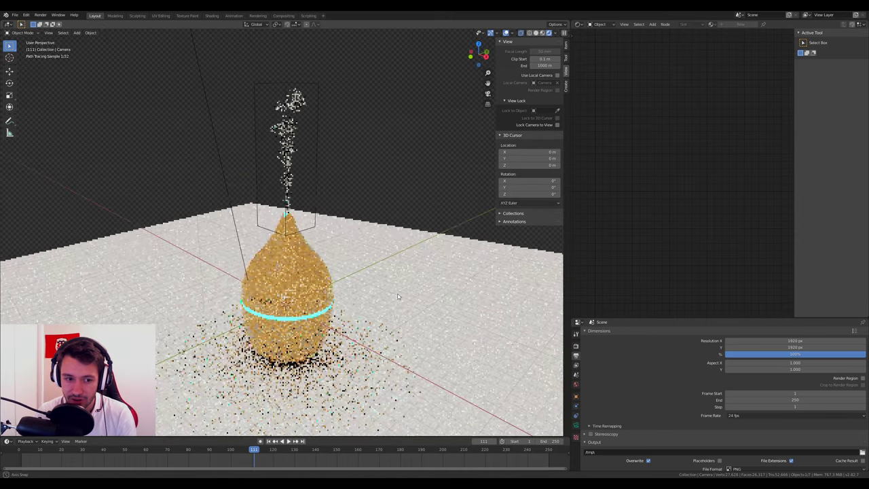
pyautogui.click(536, 32)
pyautogui.scroll(-5, 401, 273)
pyautogui.scroll(3, 400, 273)
pyautogui.moveTo(329, 277)
pyautogui.mouseDown(button='middle')
pyautogui.moveTo(370, 304)
pyautogui.moveTo(351, 323)
pyautogui.moveTo(375, 292)
pyautogui.mouseUp(button='middle')
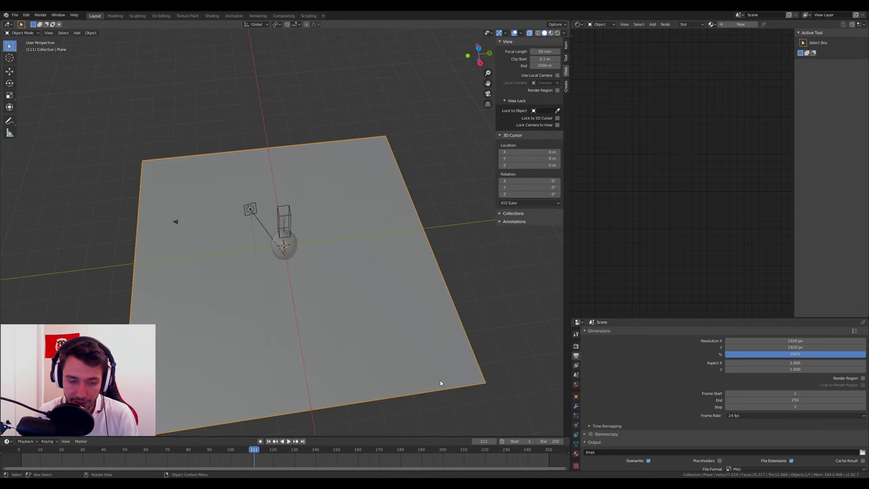
pyautogui.scroll(-3, 440, 383)
pyautogui.moveTo(374, 339)
pyautogui.mouseDown(button='middle')
pyautogui.moveTo(383, 343)
pyautogui.moveTo(358, 249)
pyautogui.mouseUp(button='middle')
# In Edit Mode, extrude the plane's far edge straight up into a back wall.
pyautogui.press('Tab')
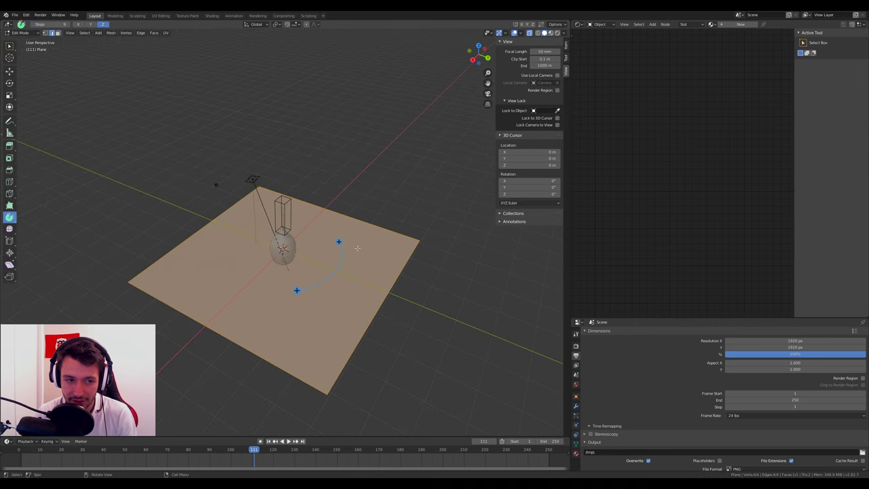
pyautogui.click(9, 45)
pyautogui.moveTo(290, 214); pyautogui.dragTo(405, 259, button='middle')
pyautogui.click(404, 263)
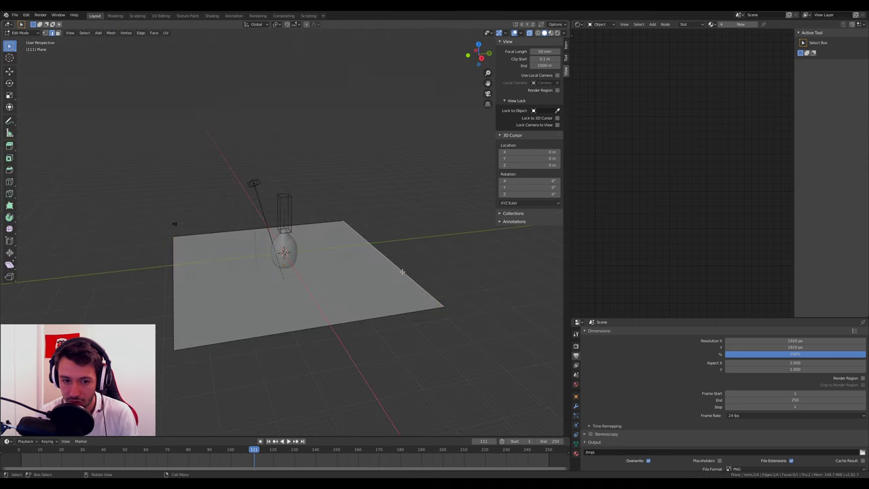
pyautogui.press('e')
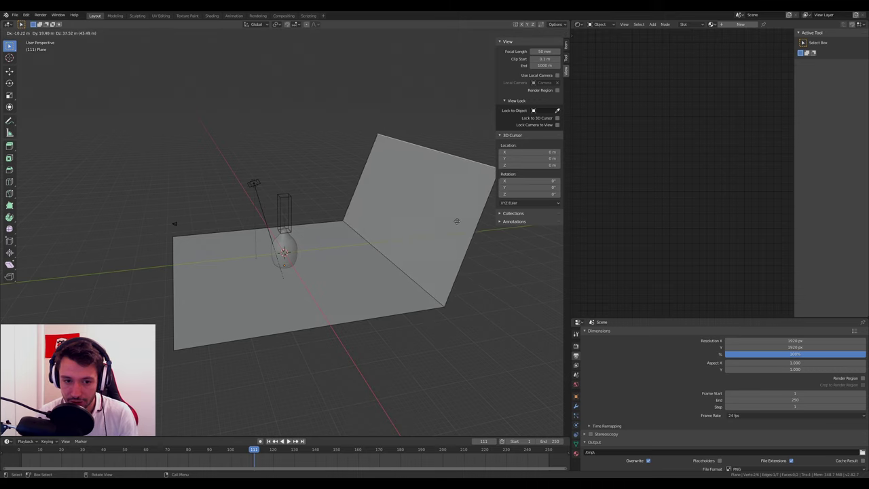
pyautogui.press('Escape')
pyautogui.moveTo(457, 221); pyautogui.dragTo(419, 244, button='middle')
pyautogui.press('KP_3')
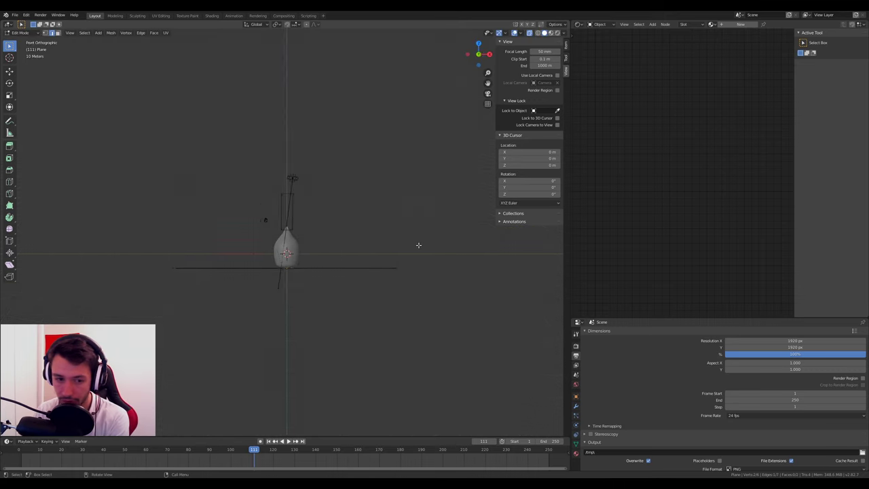
pyautogui.press('e')
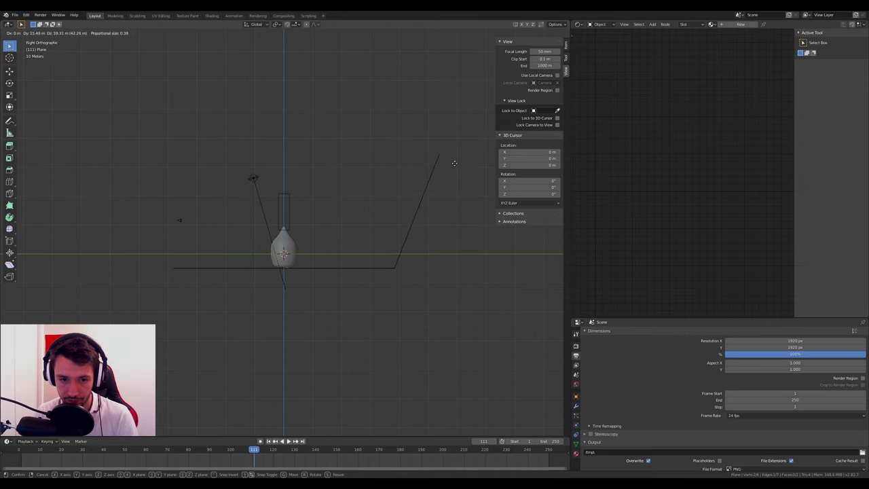
pyautogui.click(452, 137)
pyautogui.moveTo(452, 137); pyautogui.dragTo(426, 261, button='middle')
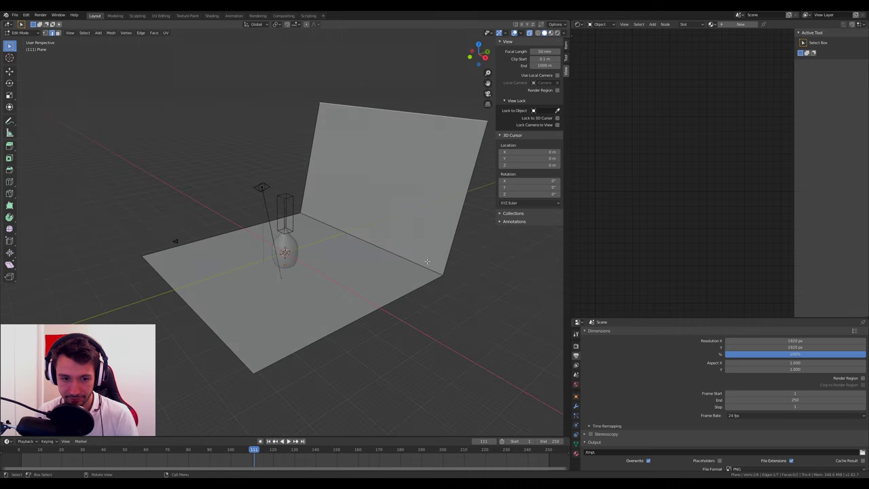
# Apply the plane's scale, bevel the floor-wall crease into a rounded curve, and exit Edit Mode.
pyautogui.press('a')
pyautogui.rightClick(372, 243)
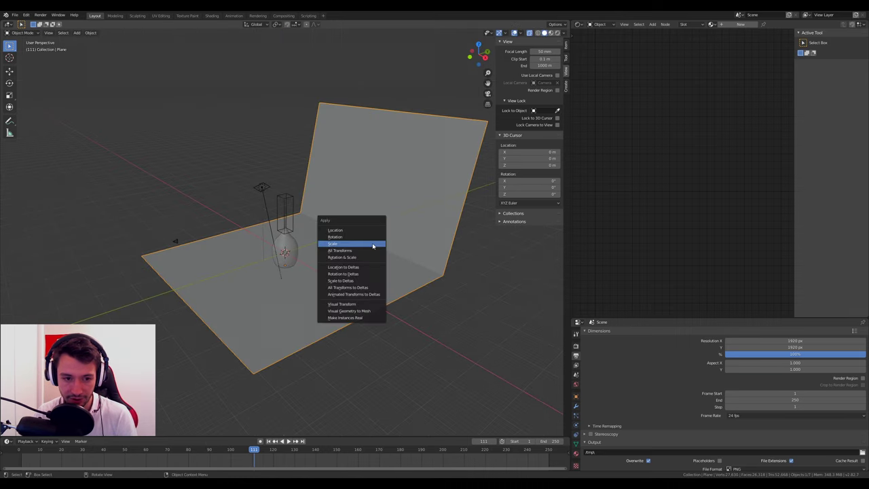
pyautogui.click(373, 243)
pyautogui.moveTo(372, 243); pyautogui.dragTo(411, 254, button='middle')
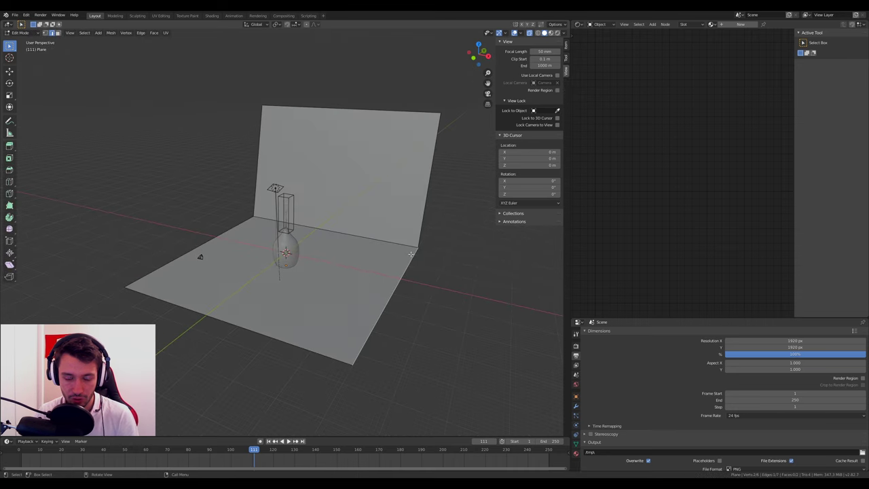
pyautogui.click(362, 239)
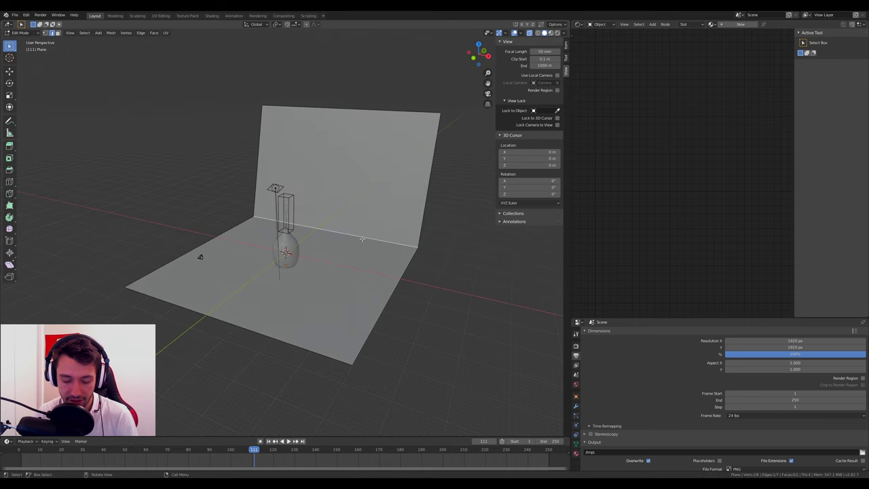
pyautogui.rightClick(362, 239)
pyautogui.click(362, 239)
pyautogui.scroll(8, 387, 204)
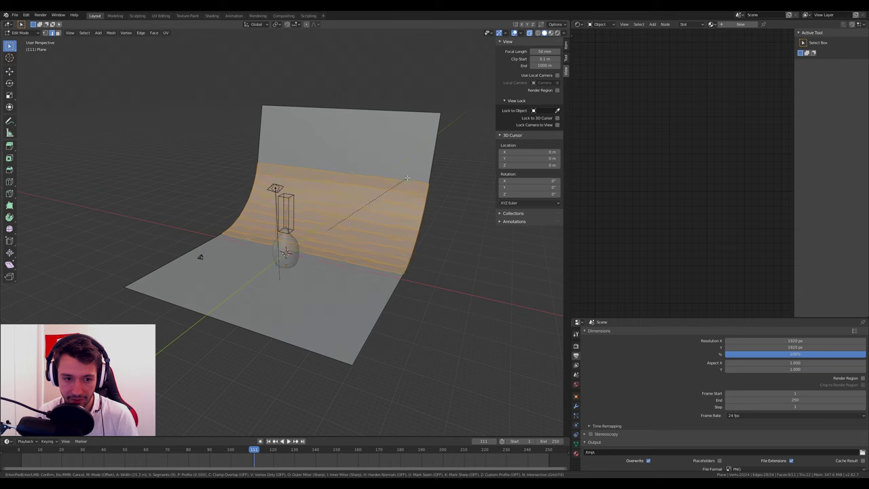
pyautogui.click(407, 178)
pyautogui.press('Tab')
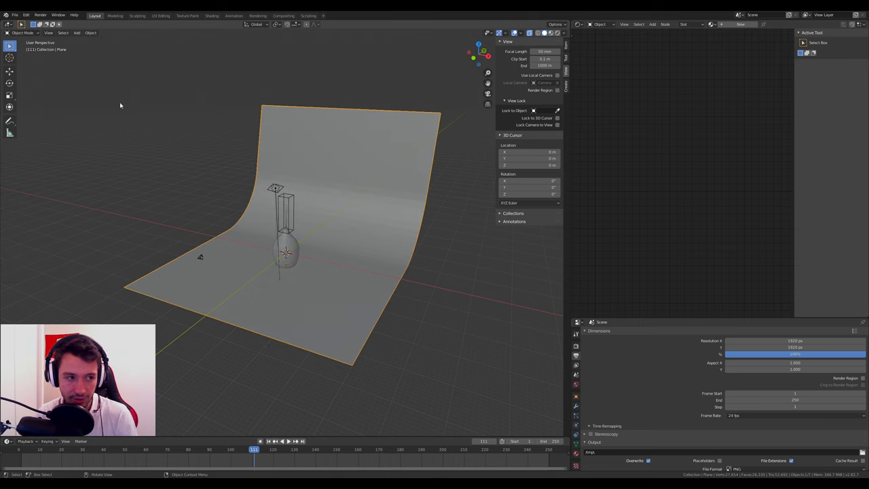
# Add a Subdivision Surface modifier at level 2 to smooth the curved backdrop.
pyautogui.rightClick(320, 173)
pyautogui.click(336, 184)
pyautogui.click(576, 406)
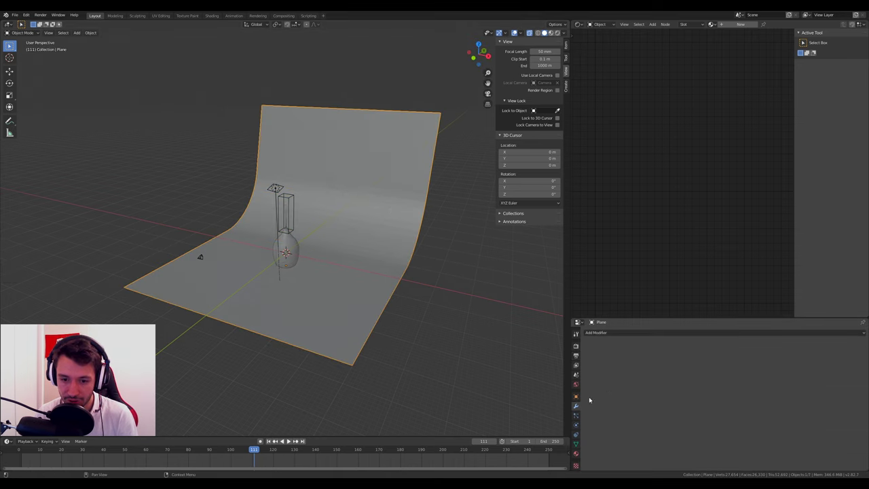
pyautogui.click(613, 333)
pyautogui.click(669, 447)
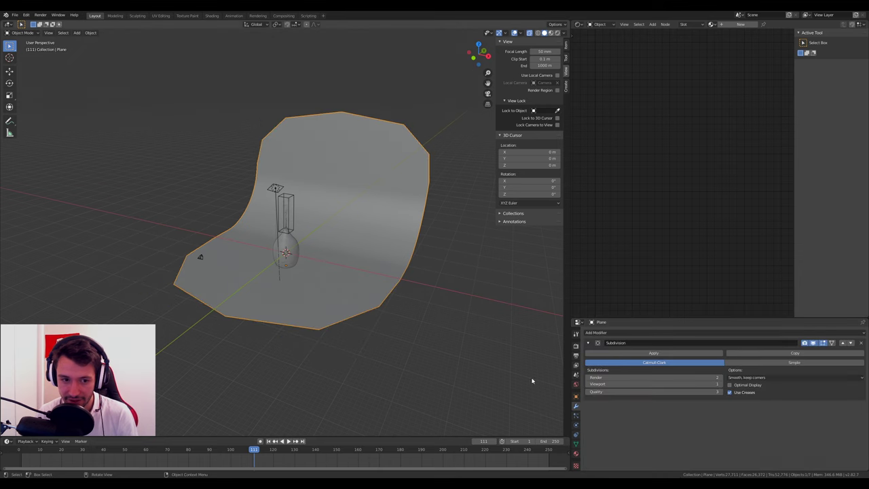
pyautogui.moveTo(532, 381); pyautogui.dragTo(421, 320, button='middle')
pyautogui.hotkey('ctrl', '2')
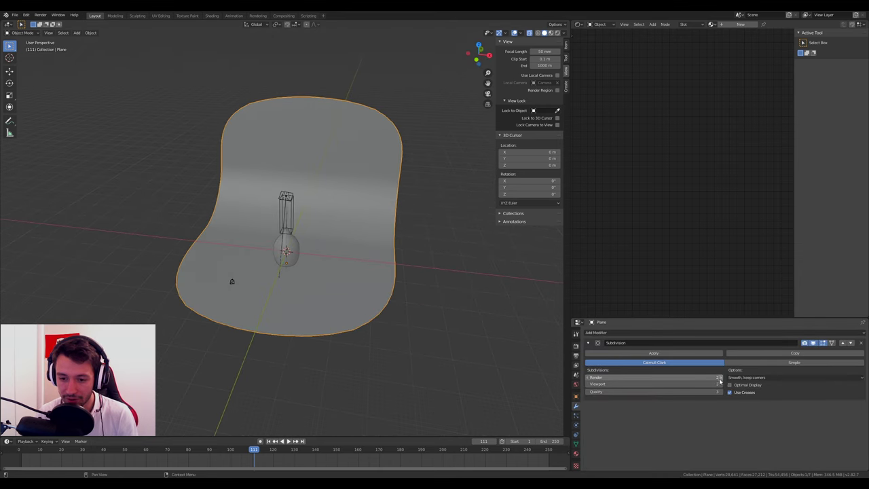
pyautogui.moveTo(525, 340)
pyautogui.mouseDown(button='middle')
pyautogui.moveTo(408, 292)
pyautogui.moveTo(411, 301)
pyautogui.mouseUp(button='middle')
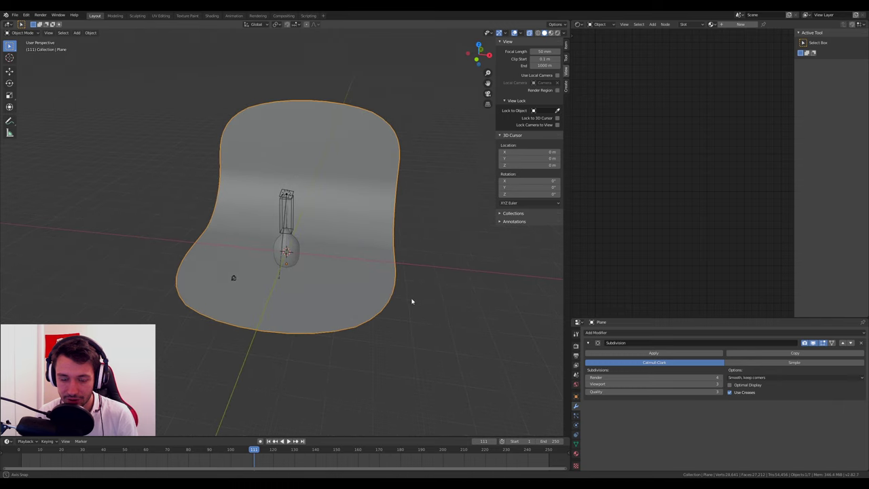
# Re-aim the locked camera head-on at the diffuser and preview it in Rendered shading.
pyautogui.press('KP_0')
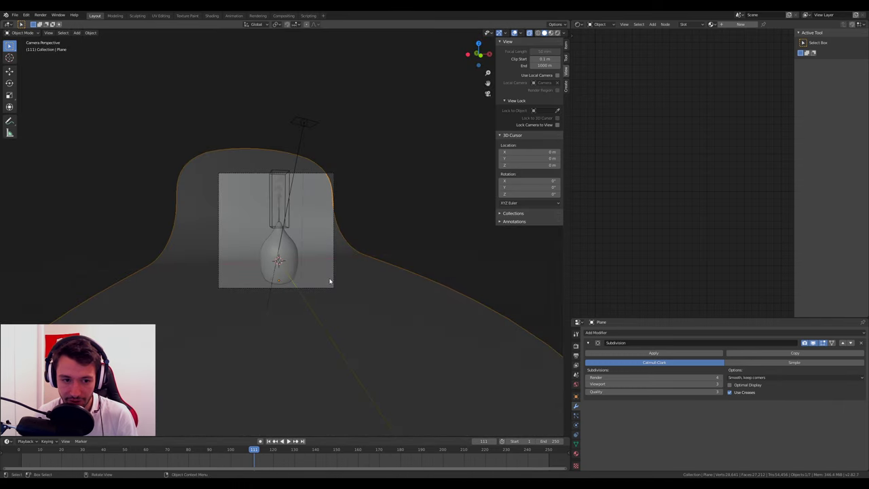
pyautogui.click(335, 281)
pyautogui.click(557, 125)
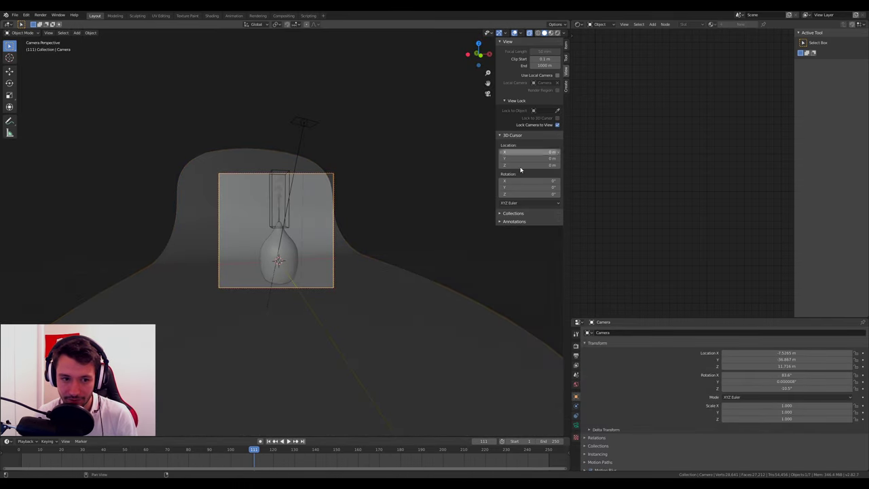
pyautogui.moveTo(489, 196); pyautogui.dragTo(408, 252, button='middle')
pyautogui.scroll(2, 409, 252)
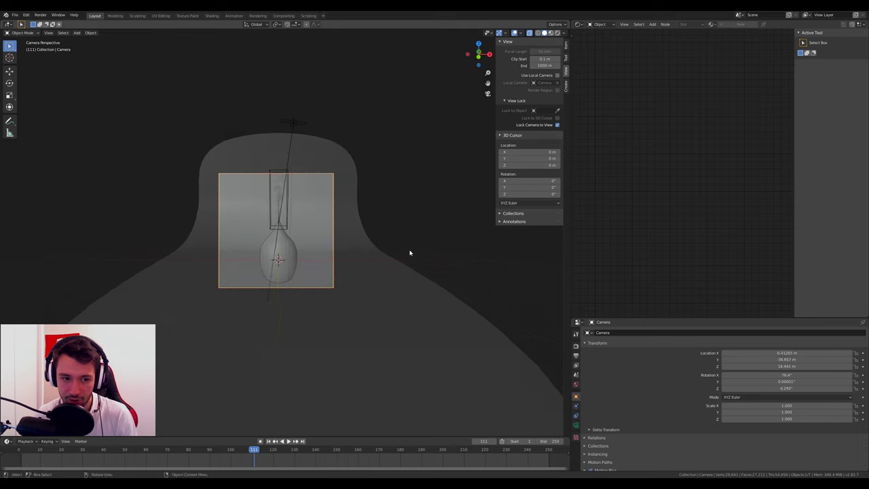
pyautogui.scroll(-2, 325, 267)
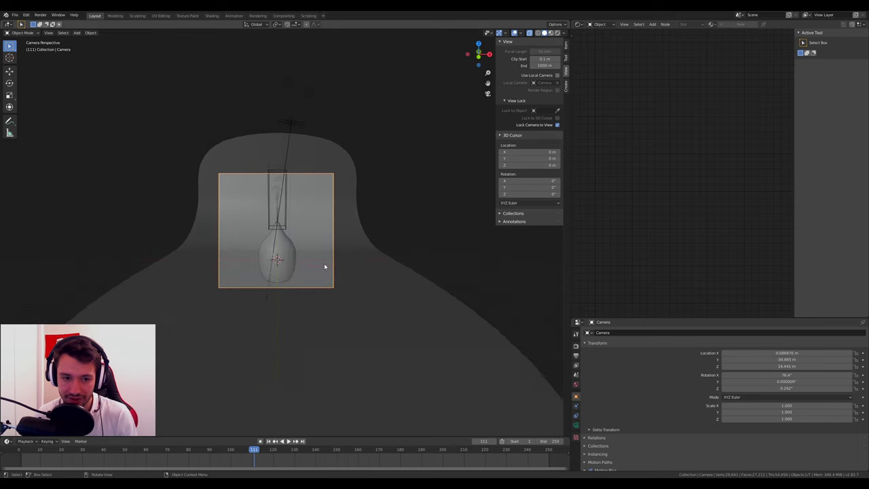
pyautogui.click(529, 33)
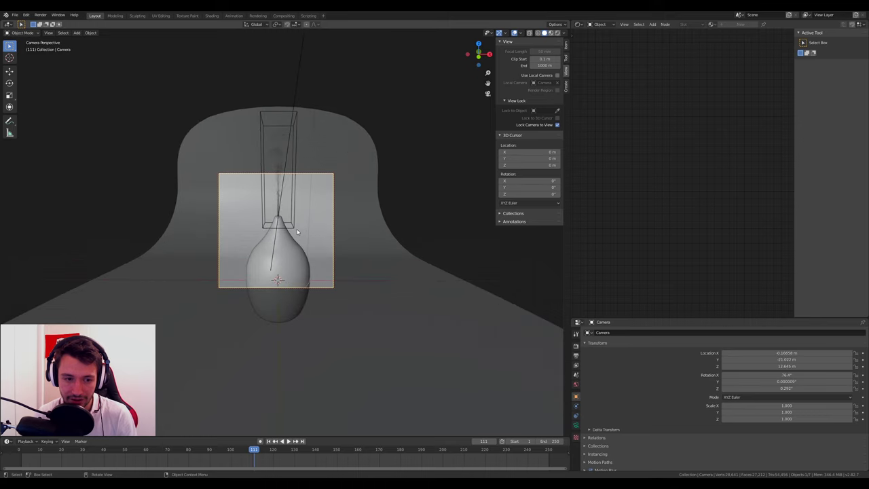
pyautogui.press('Home')
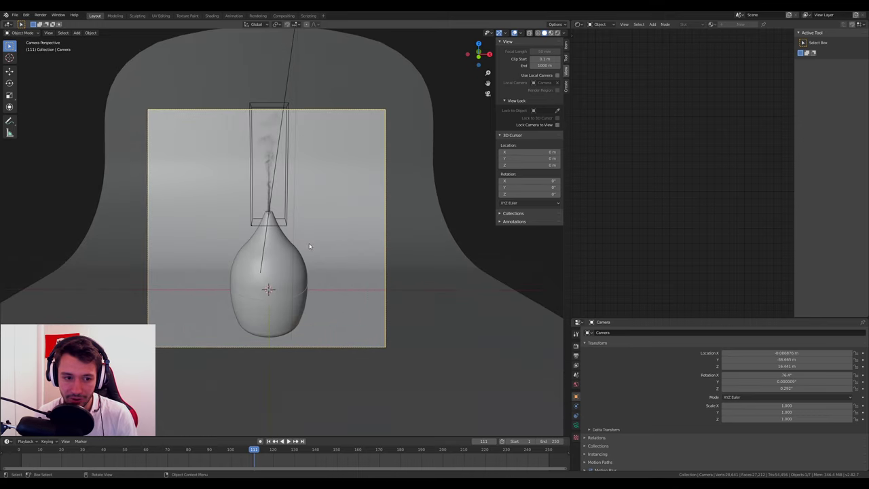
pyautogui.click(557, 32)
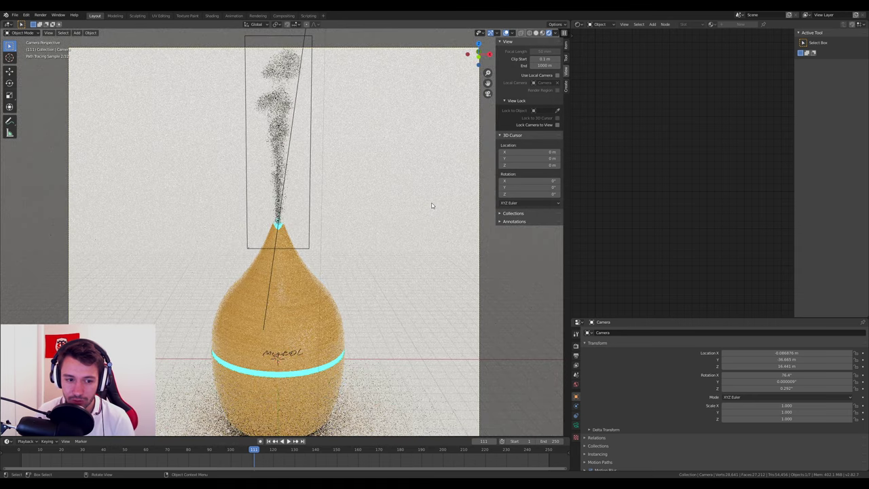
pyautogui.scroll(-2, 376, 218)
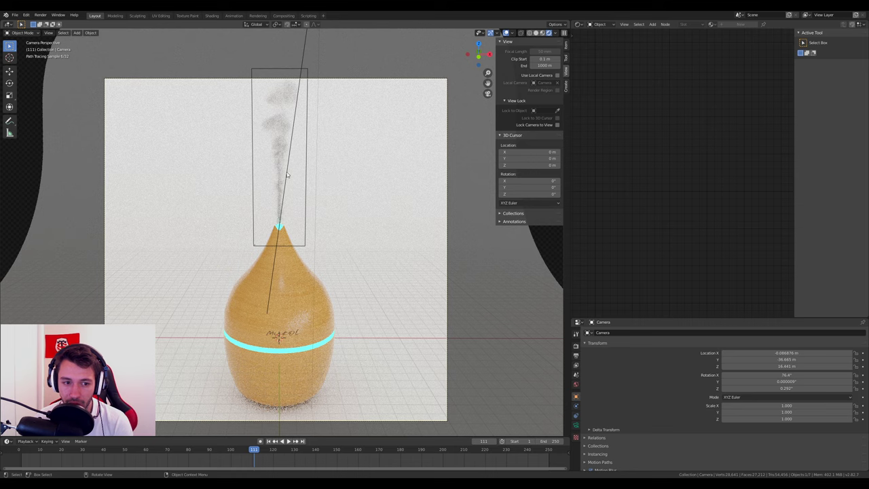
# Select the backdrop plane and give it a new material with a black base colour.
pyautogui.click(467, 203)
pyautogui.click(576, 405)
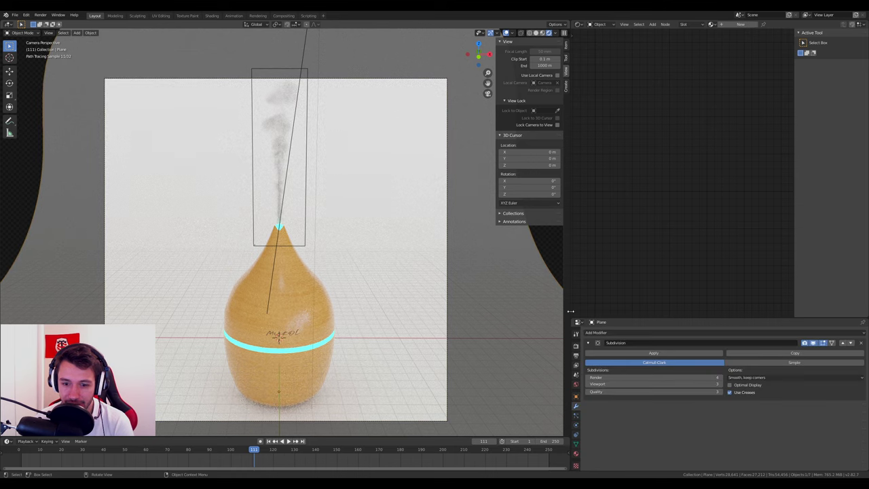
pyautogui.click(576, 455)
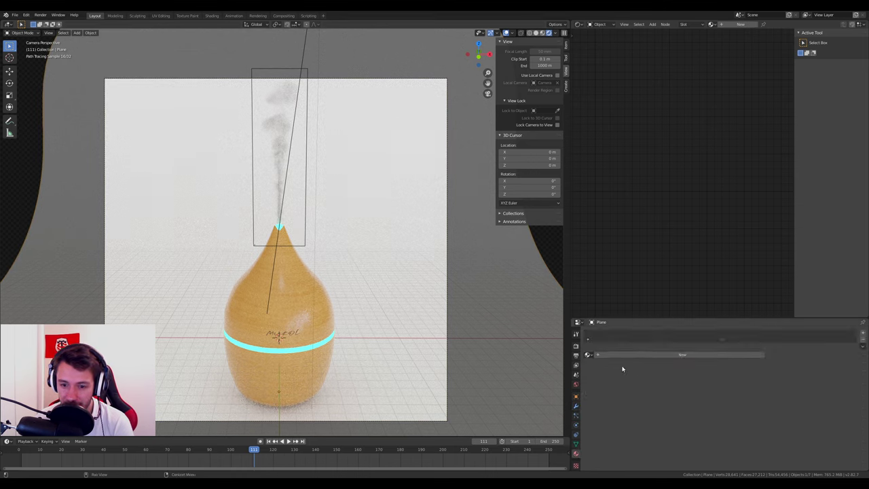
pyautogui.click(649, 355)
pyautogui.click(825, 412)
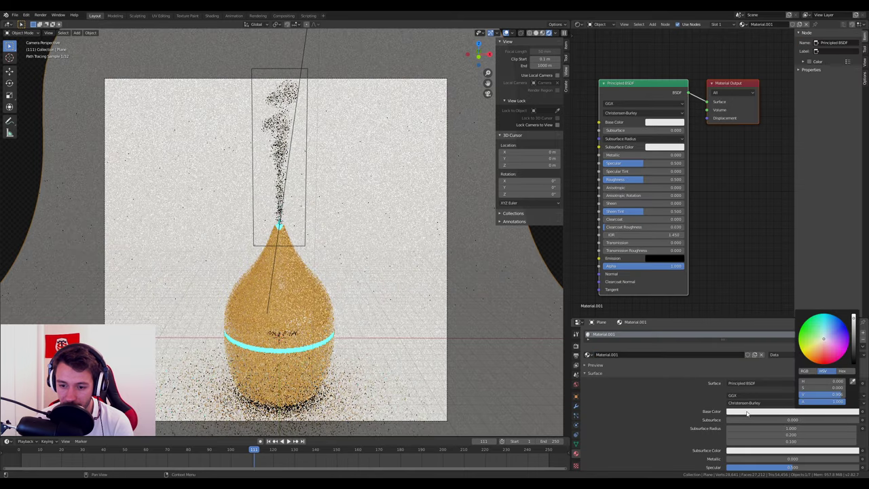
pyautogui.click(854, 362)
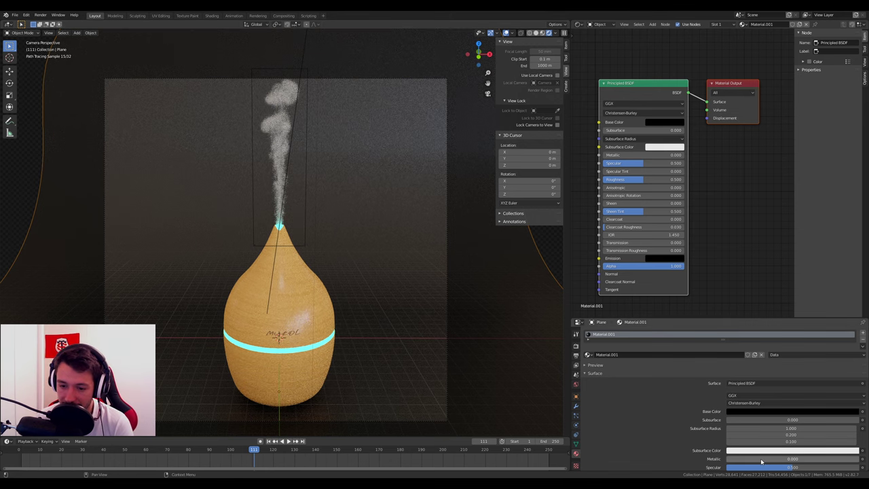
# Make the backdrop material fully metallic (1), lower its Specular, and set Roughness to 0.
pyautogui.moveTo(752, 458); pyautogui.dragTo(857, 458)
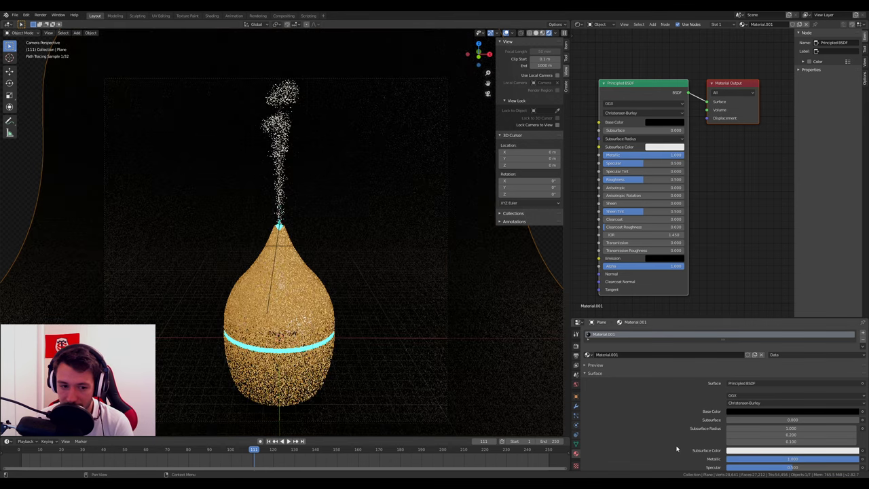
pyautogui.scroll(-3, 681, 448)
pyautogui.moveTo(781, 410); pyautogui.dragTo(727, 410)
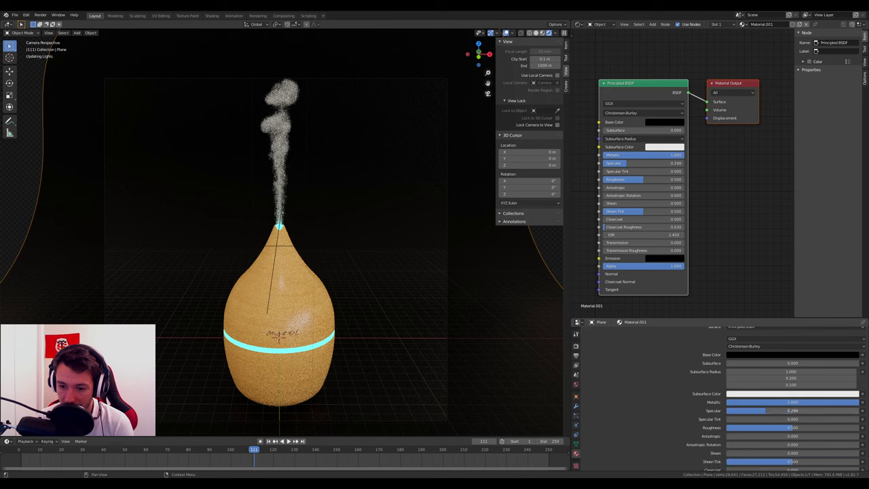
pyautogui.moveTo(813, 428)
pyautogui.mouseDown()
pyautogui.moveTo(749, 426)
pyautogui.moveTo(805, 415)
pyautogui.mouseUp()
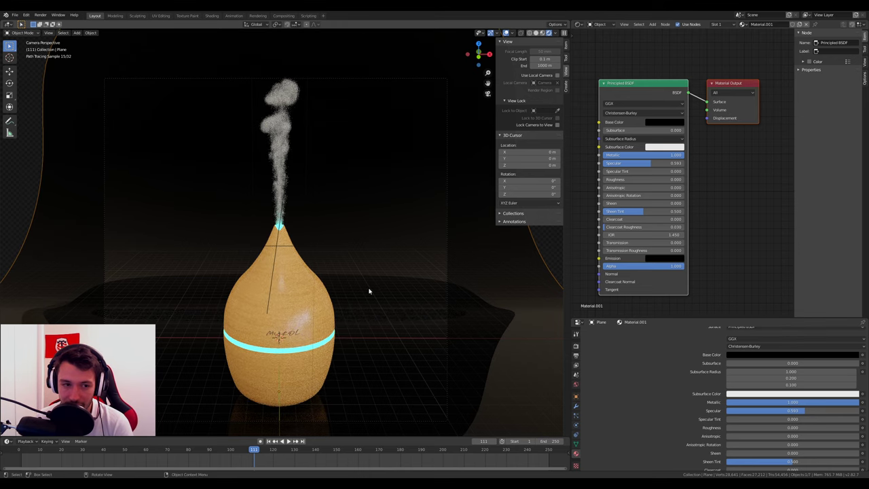
# Check the reflective black backdrop in Rendered view from a frontal angle on the diffuser.
pyautogui.press('z')
pyautogui.click(477, 323)
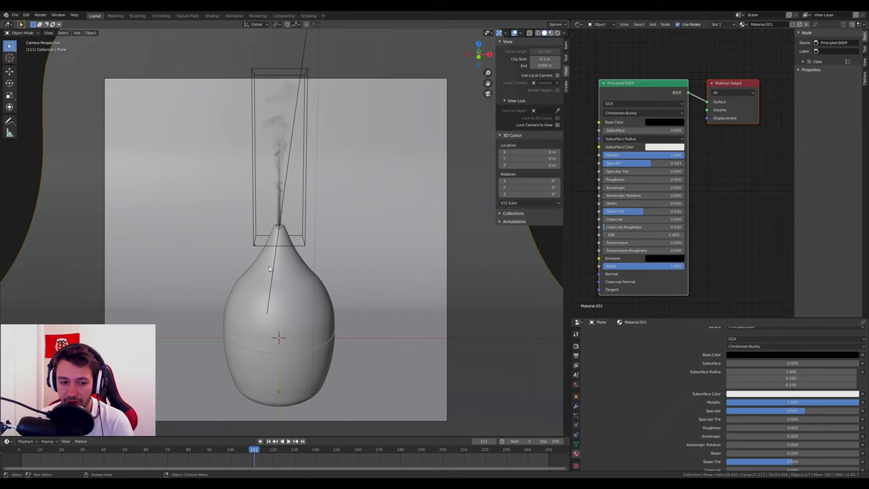
pyautogui.moveTo(357, 309); pyautogui.dragTo(549, 51, button='middle')
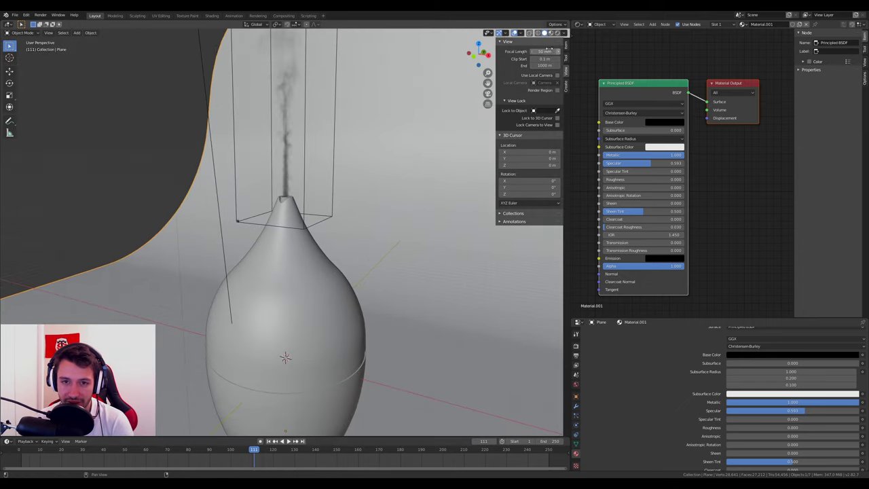
pyautogui.click(557, 34)
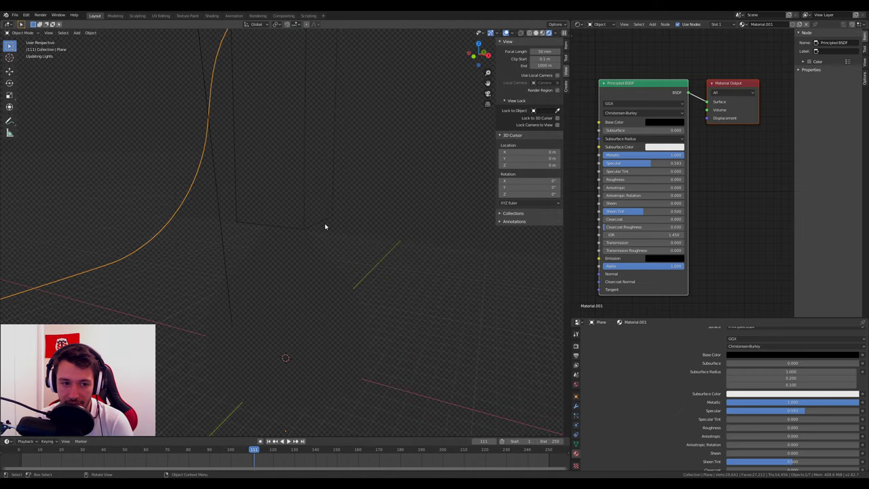
pyautogui.moveTo(326, 227); pyautogui.dragTo(340, 230, button='middle')
pyautogui.scroll(-3, 347, 231)
pyautogui.scroll(2, 355, 232)
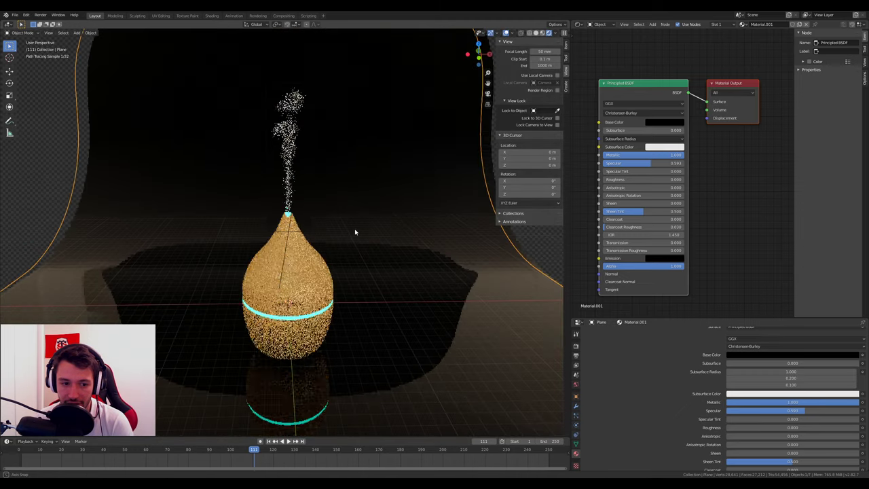
pyautogui.scroll(2, 355, 232)
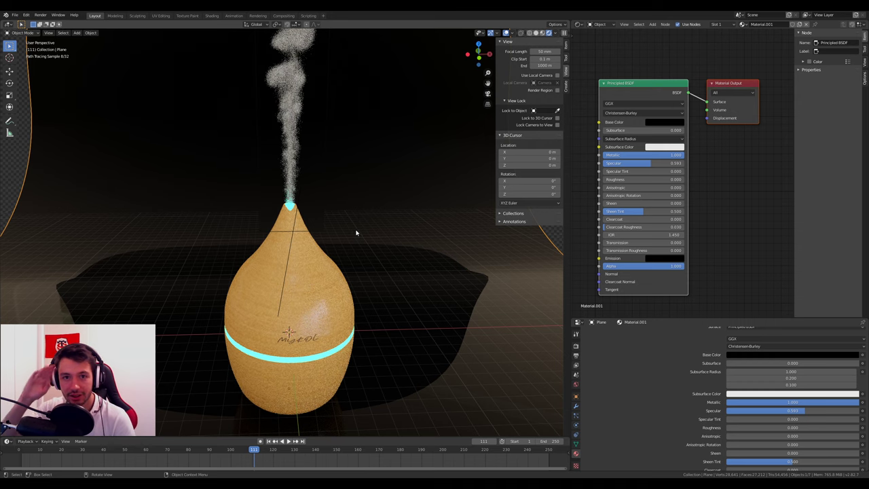